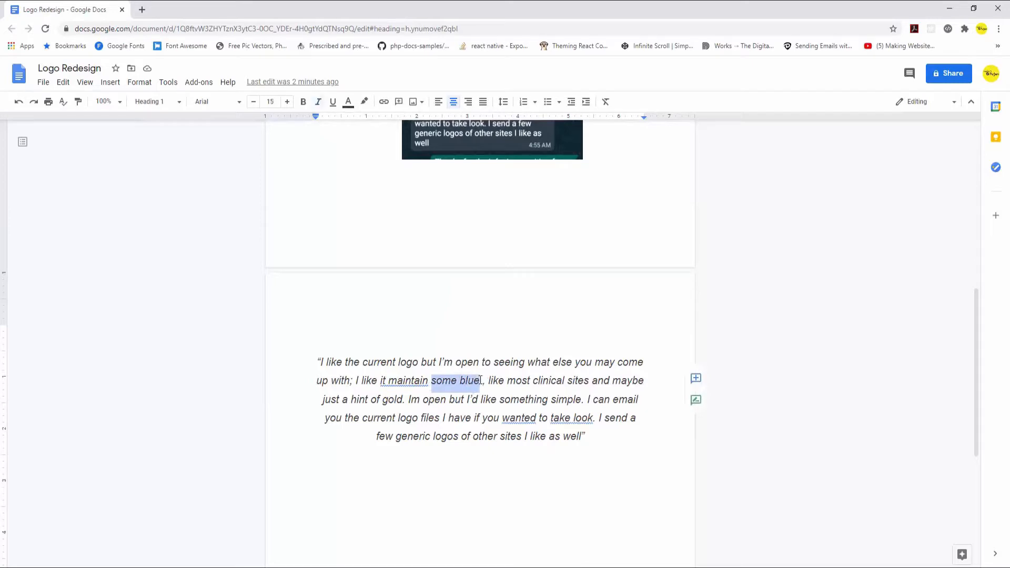
Step: Make the phrases "some blue", "hint of gold" and "simple" bold in the client's quote
click(304, 102)
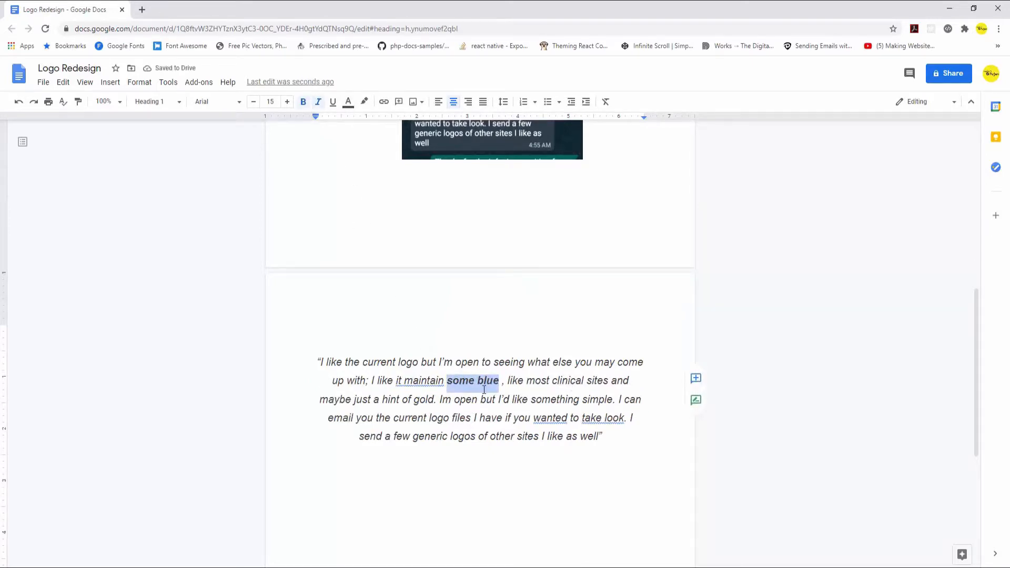
drag(382, 400, 433, 396)
click(303, 102)
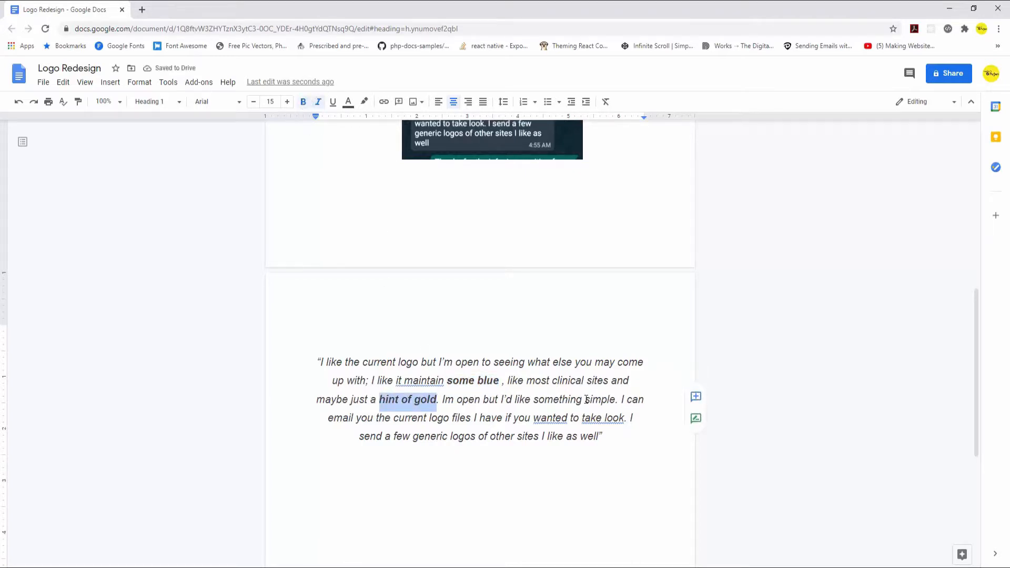
drag(585, 402, 615, 398)
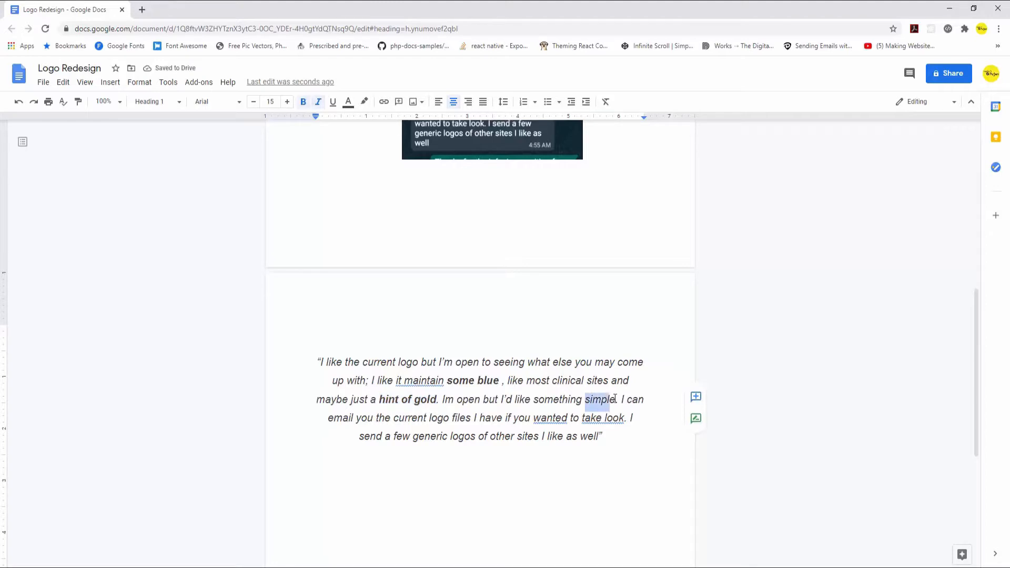
click(304, 102)
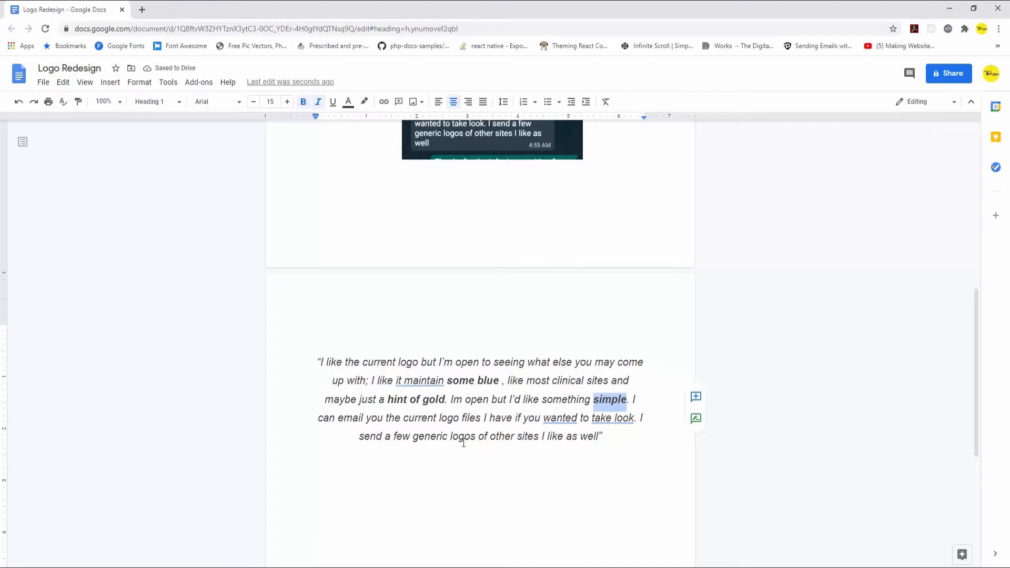
Step: Add a period after the closing quotation mark of the client's quote
drag(420, 437, 620, 441)
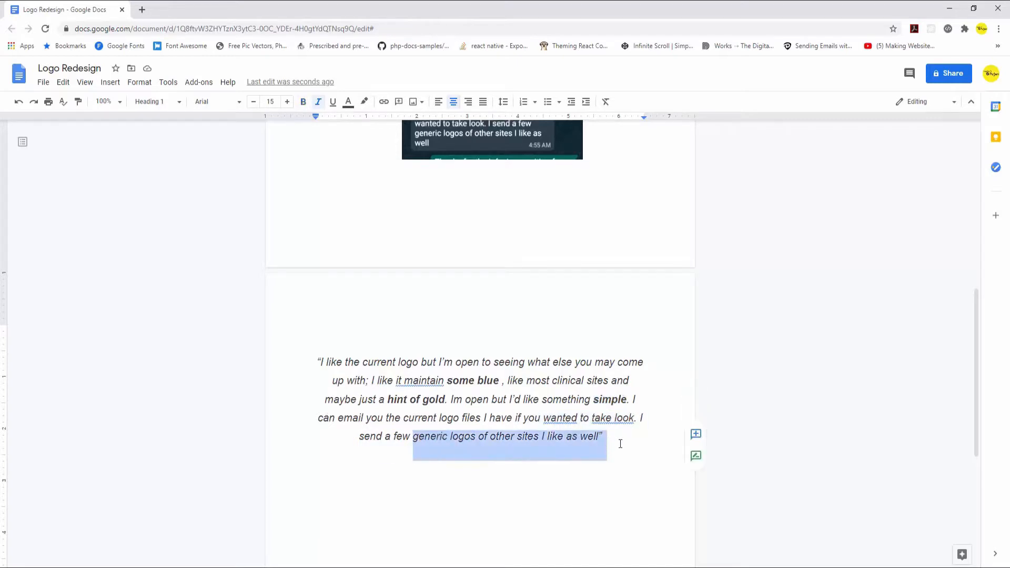
click(620, 444)
text(.)
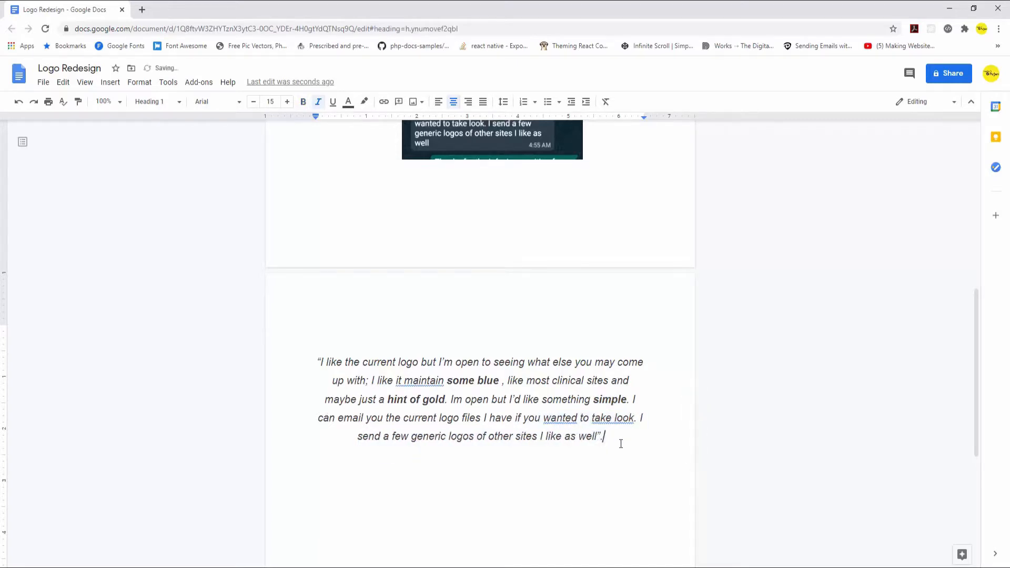
Step: Add the line "LOGO SHOULD BE SIMPLE" in a new paragraph below the client's quote
key(Return)
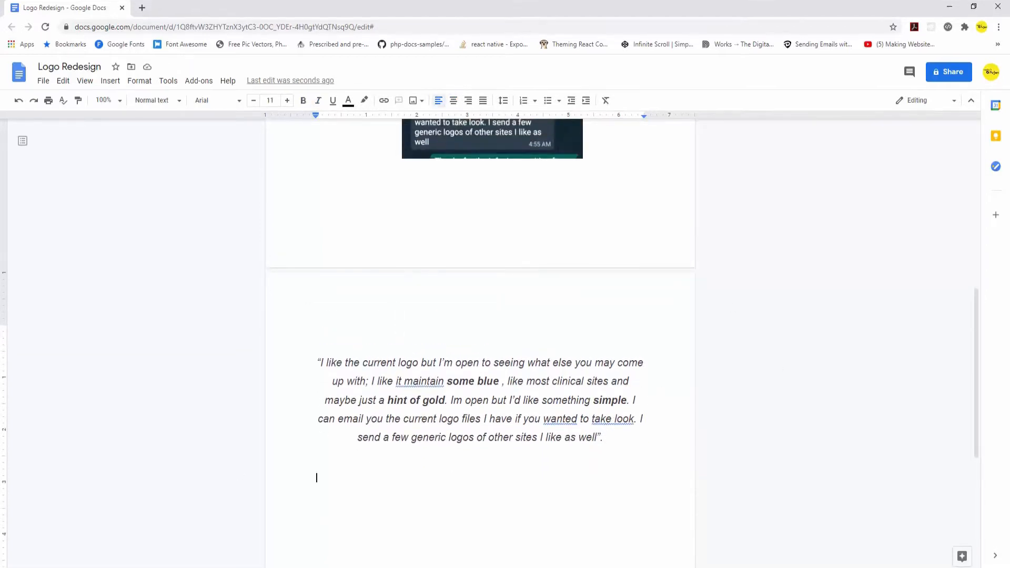
scroll(350, 420, down, 3)
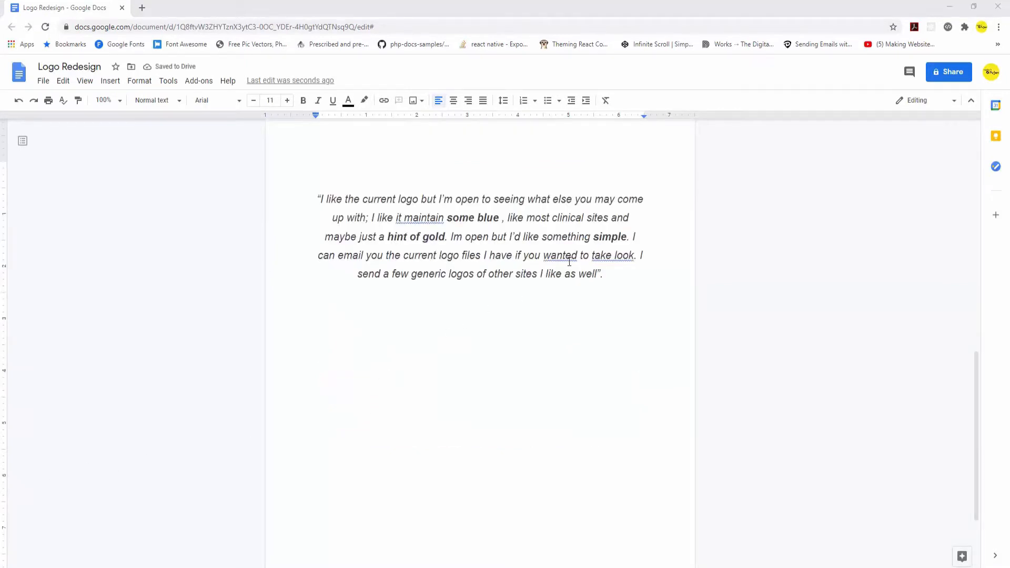
click(338, 332)
text(LOGO SHOULD BE SIMPLE)
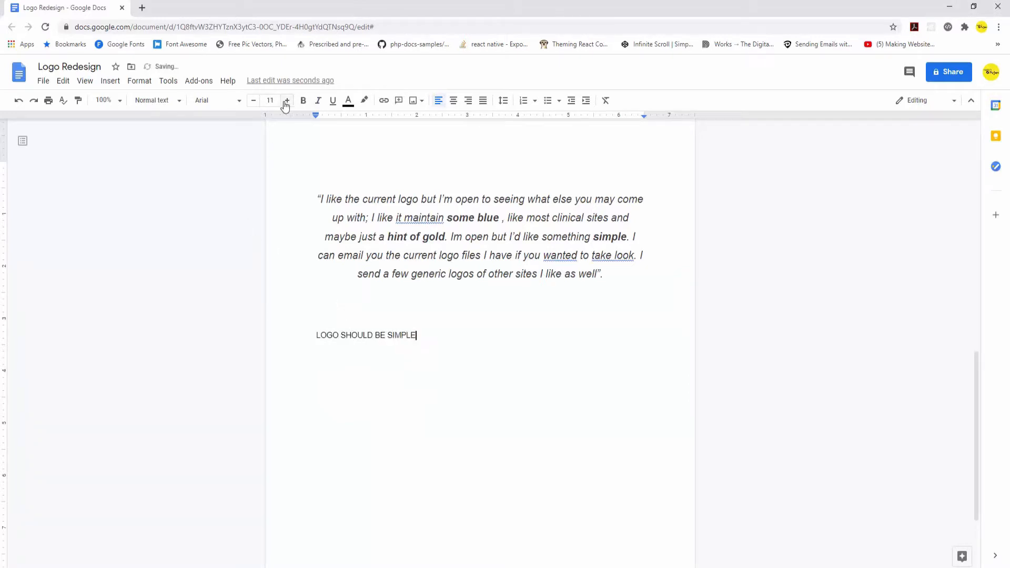
Step: Format the "LOGO SHOULD BE SIMPLE" line as bold, centered text at font size 17
drag(315, 335, 419, 337)
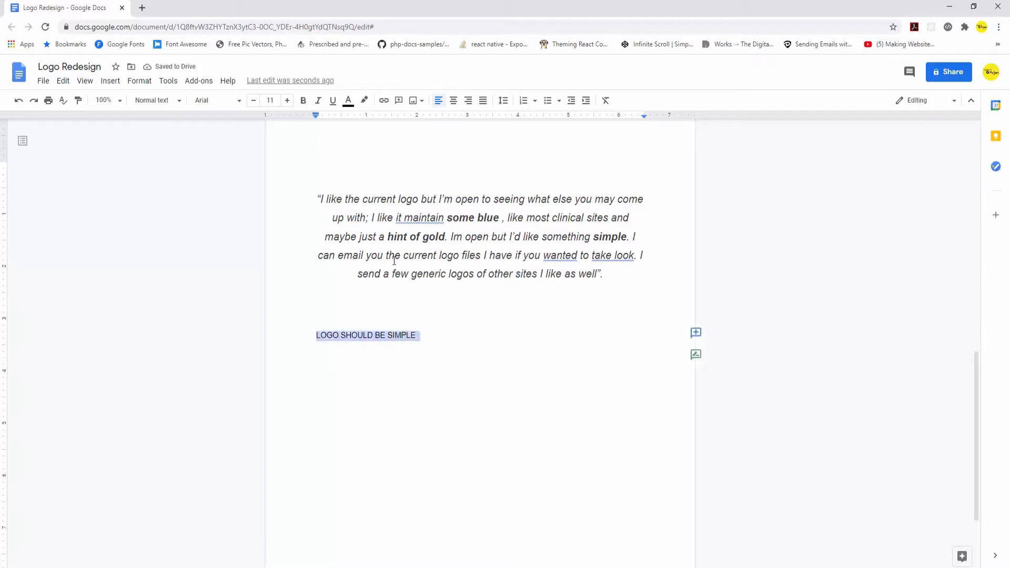
click(287, 100)
click(287, 100)
click(287, 101)
click(287, 101)
click(287, 101)
click(287, 100)
click(303, 101)
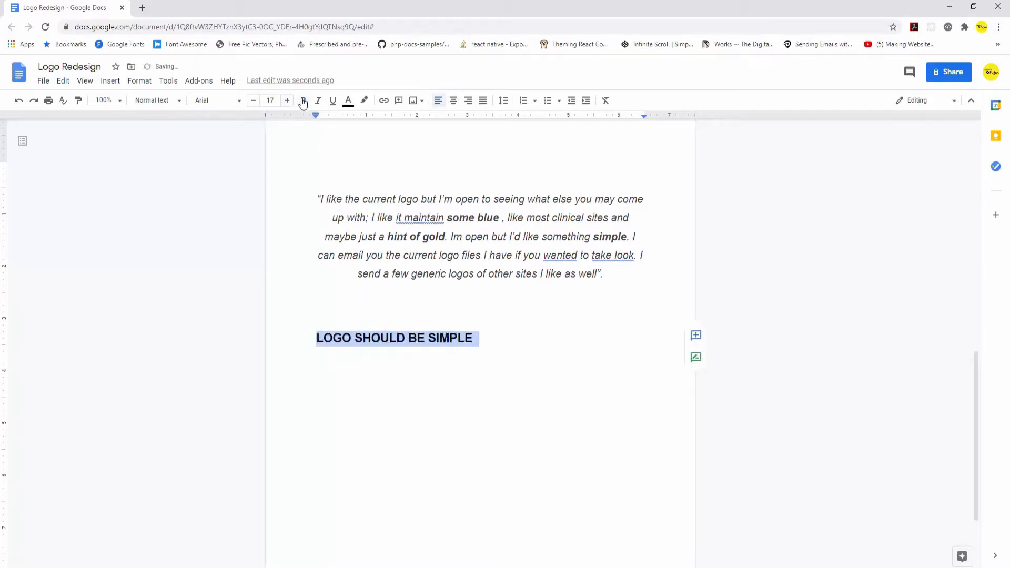
click(453, 101)
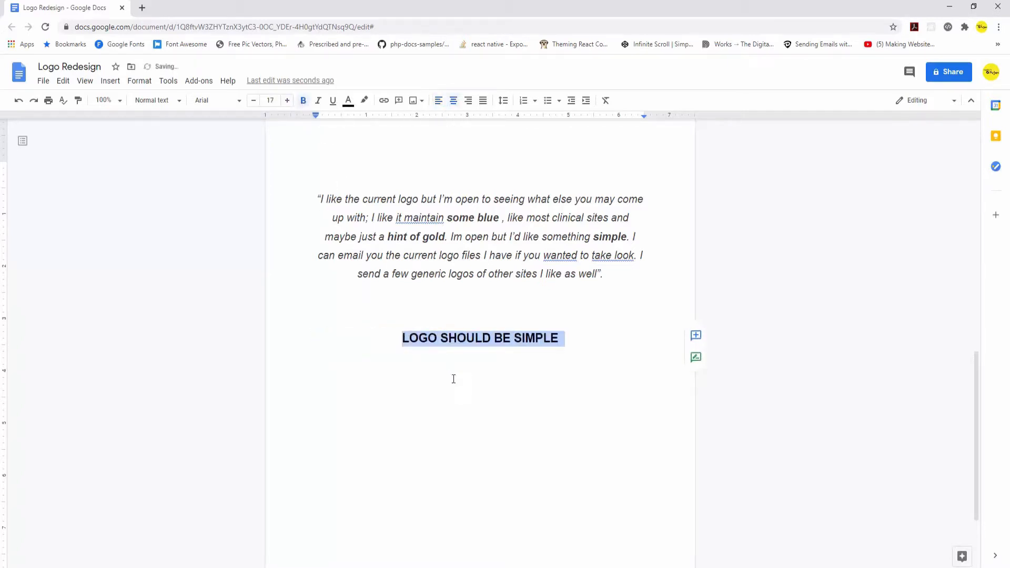
Step: Underline the "LOGO SHOULD BE SIMPLE" line
click(453, 379)
drag(588, 344, 401, 337)
click(332, 101)
click(410, 390)
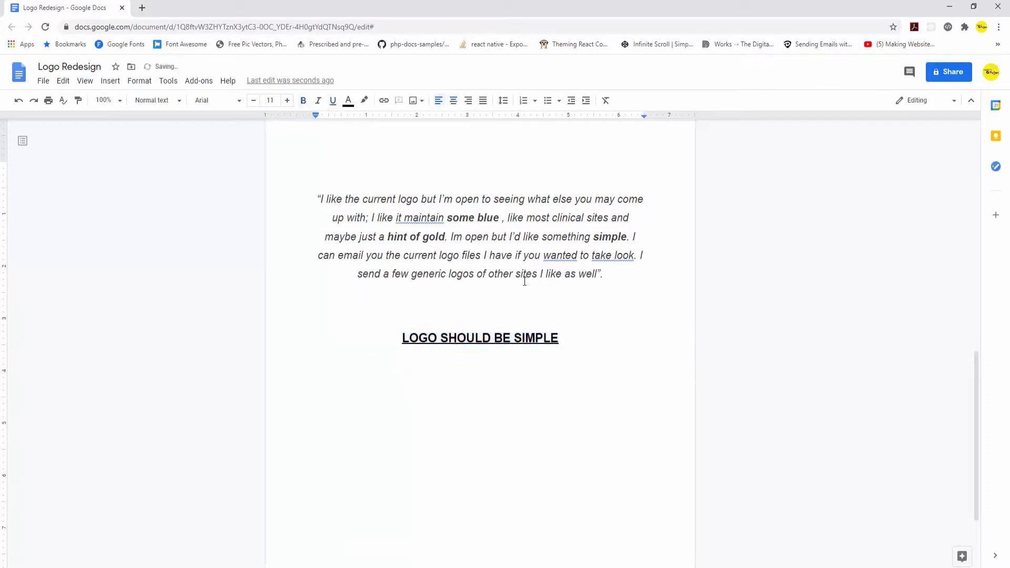
drag(400, 338, 550, 356)
click(550, 356)
Step: Open the altusqualityconsulting.com website from its link on the document's first page
scroll(576, 415, down, 1)
scroll(576, 415, up, 4)
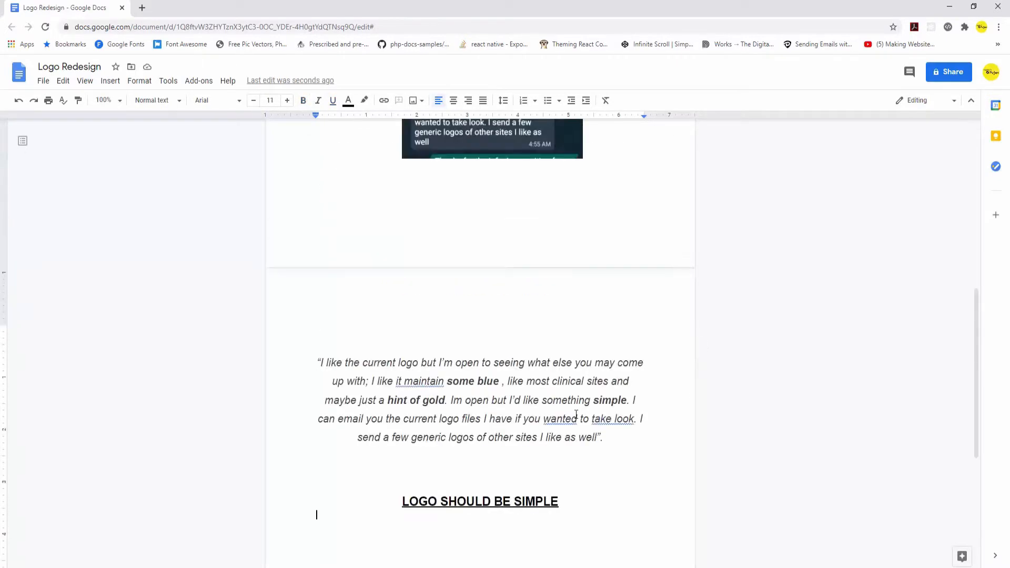
scroll(577, 415, down, 1)
scroll(602, 432, up, 10)
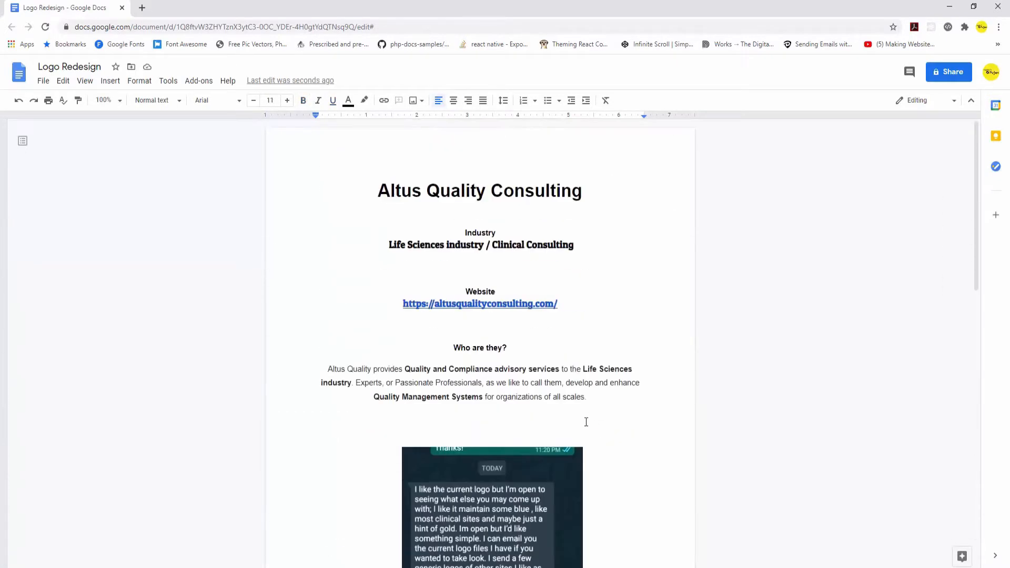
click(479, 305)
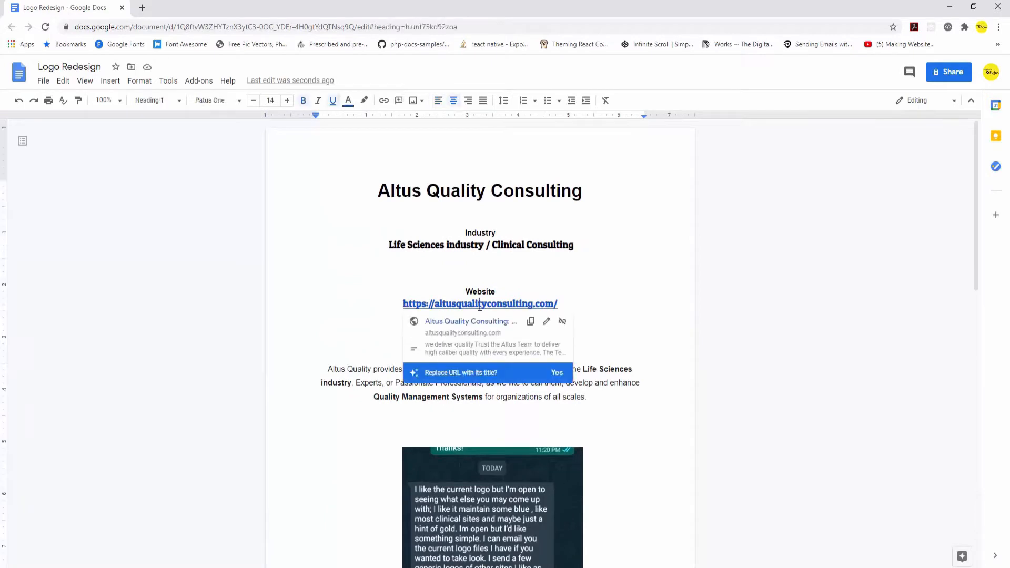
click(481, 325)
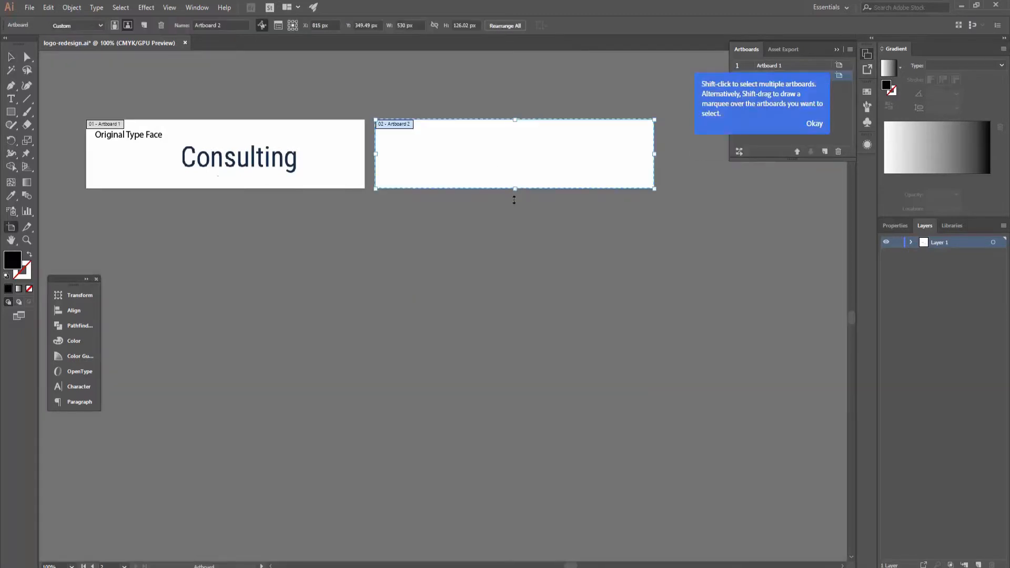
Step: Extend the empty Artboard 2 downward to a height of about 388 px
drag(515, 188, 516, 331)
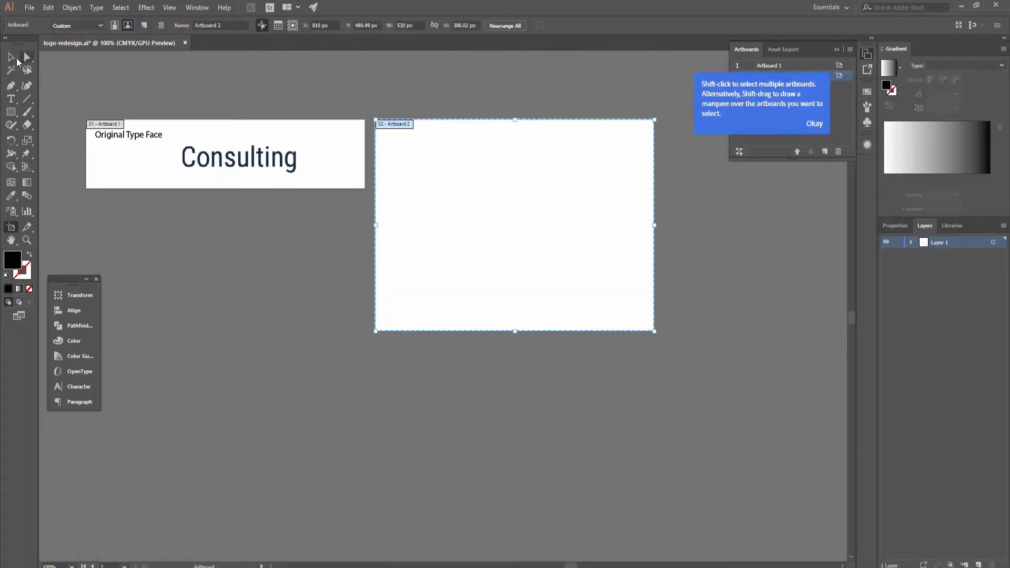
click(15, 57)
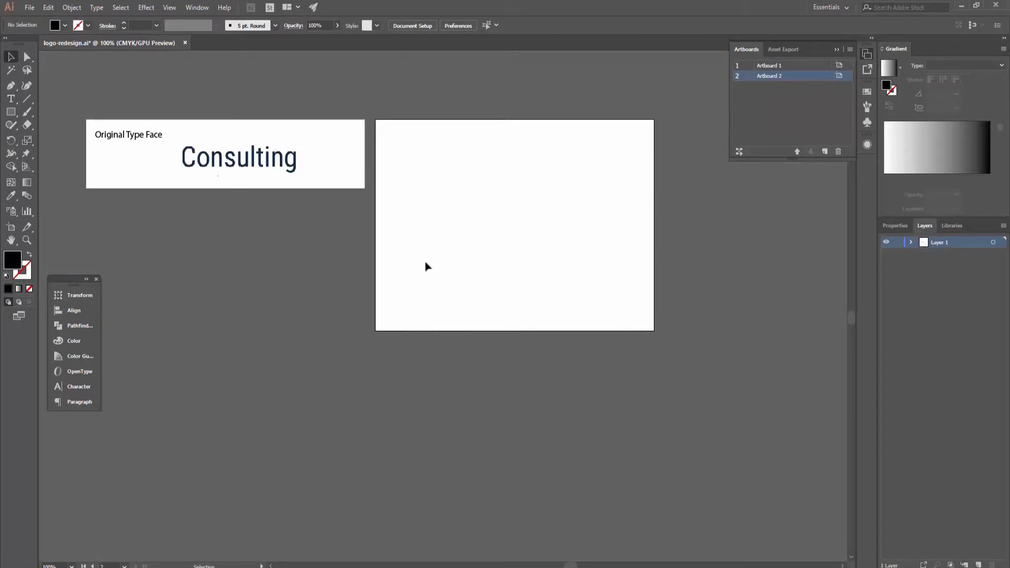
drag(427, 266, 401, 274)
Step: Switch to the browser and copy the full-size Altus Quality Consulting logo image
click(180, 567)
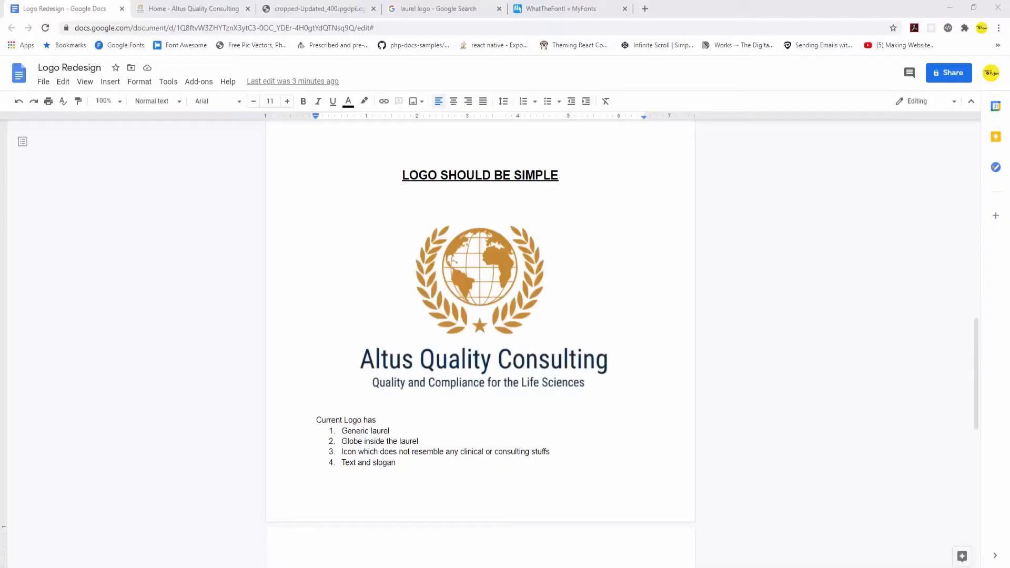
click(187, 8)
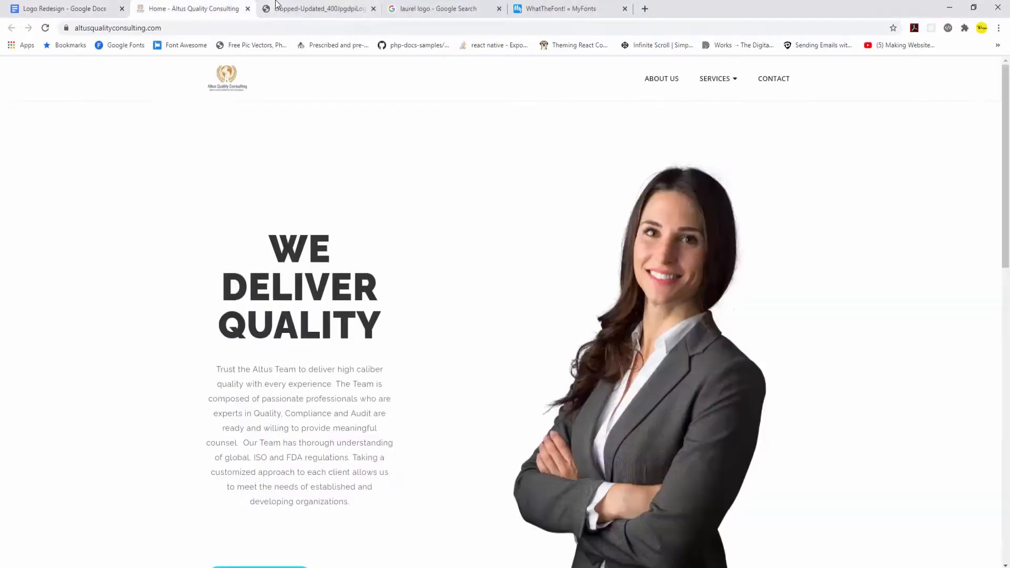
click(275, 8)
right_click(278, 205)
click(320, 239)
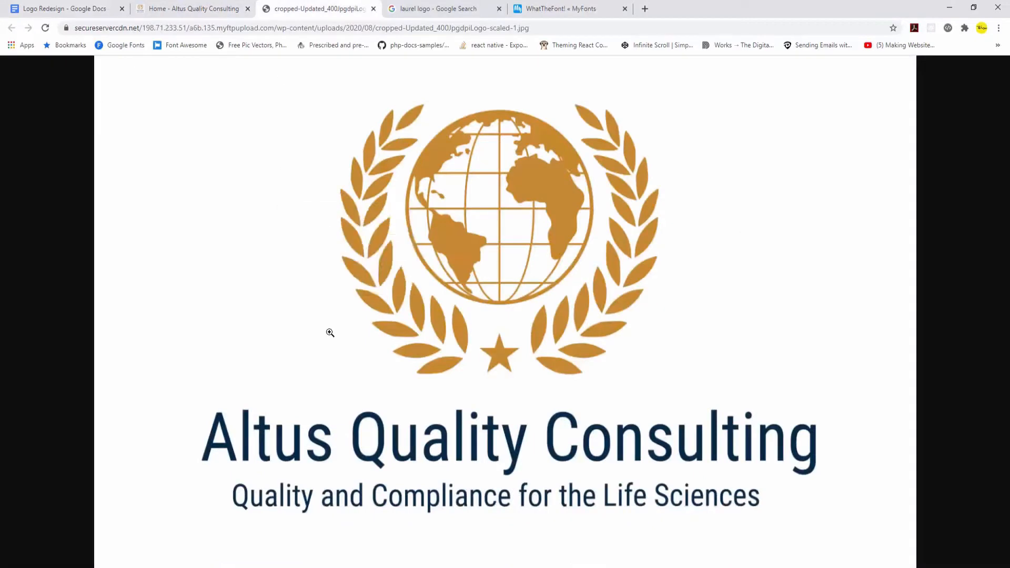
Step: Paste the copied logo into the Illustrator document, scale it down and position it on Artboard 2
click(252, 567)
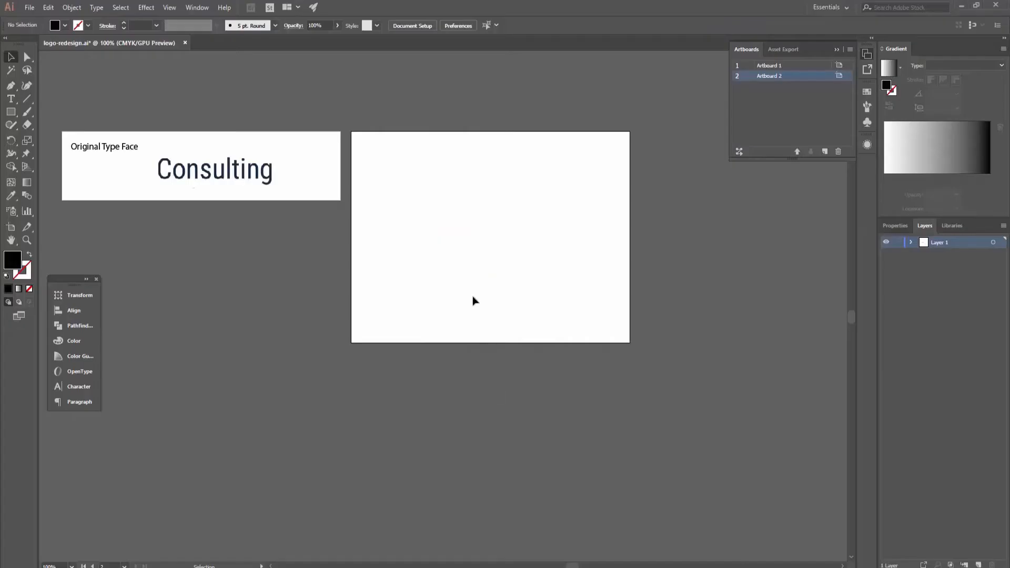
key(ctrl+v)
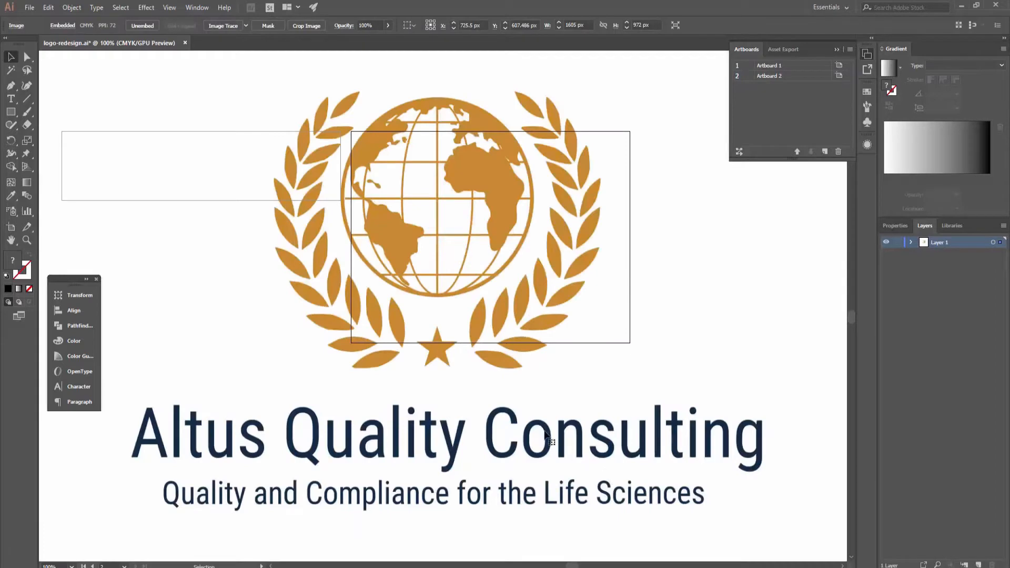
key(ctrl+minus)
key(ctrl+minus)
key(ctrl+minus)
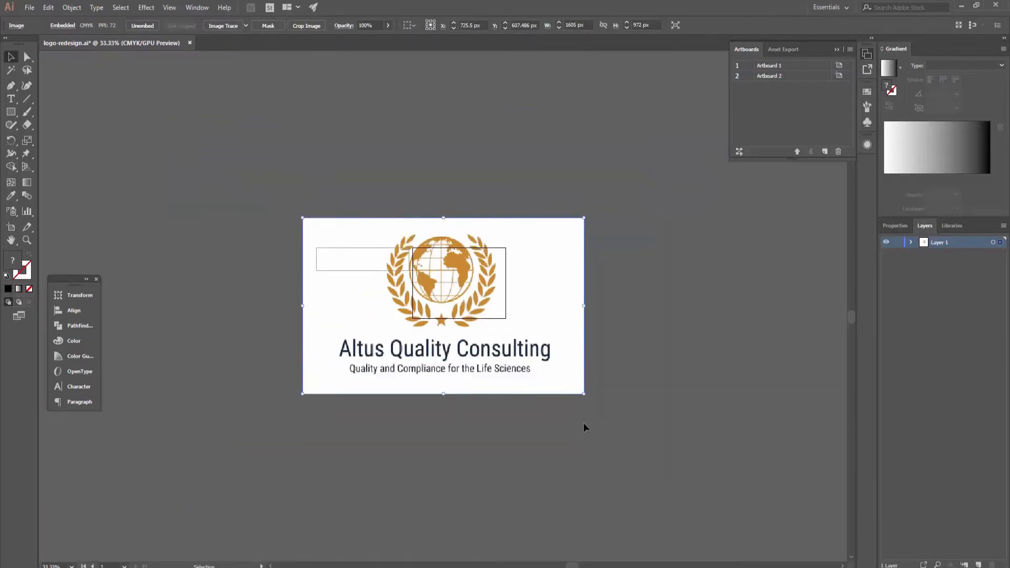
drag(582, 389, 415, 288)
drag(324, 265, 413, 285)
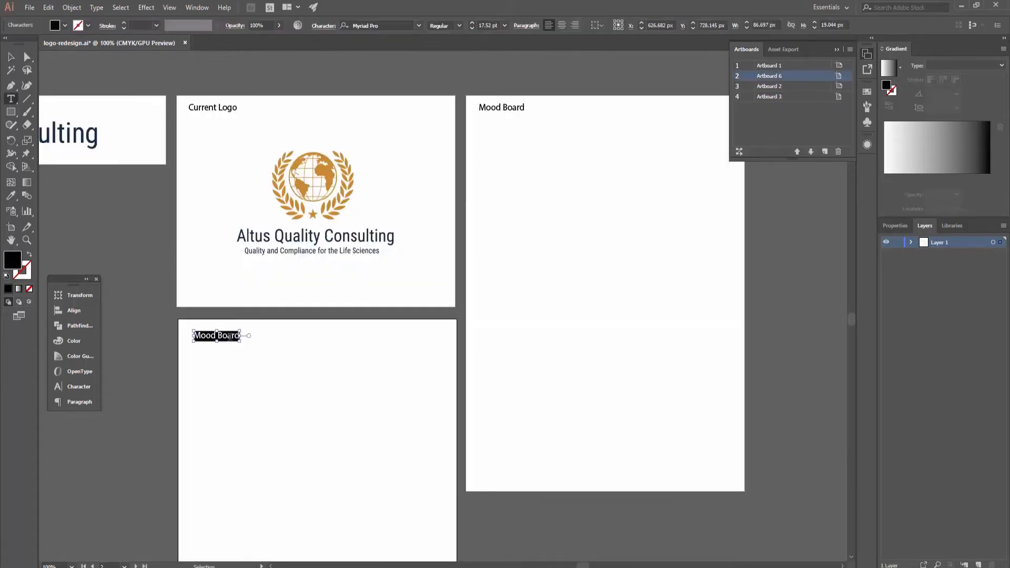
Step: Change the duplicated "Mood Board" label on the artboard below the current logo to "Competitor's logos"
text(Competitors)
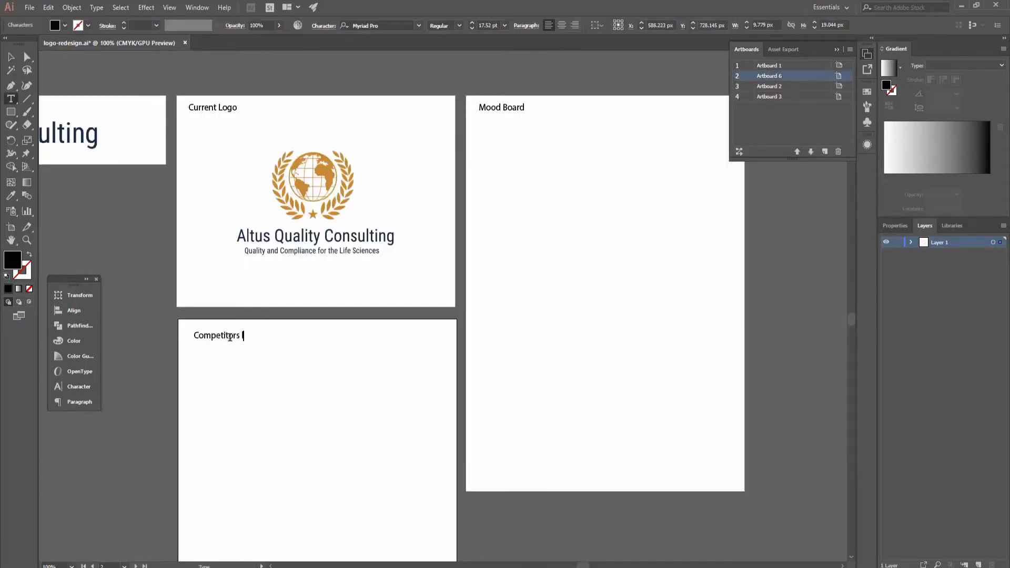
key(Escape)
click(268, 385)
key(ctrl+plus)
drag(278, 402, 292, 237)
key(ctrl+minus)
Step: Switch to the browser and look through the Accenture, L.E.K., Clarkston, Deloitte, McKinsey and Life Science Training Institute sites
key(alt+Tab)
click(436, 15)
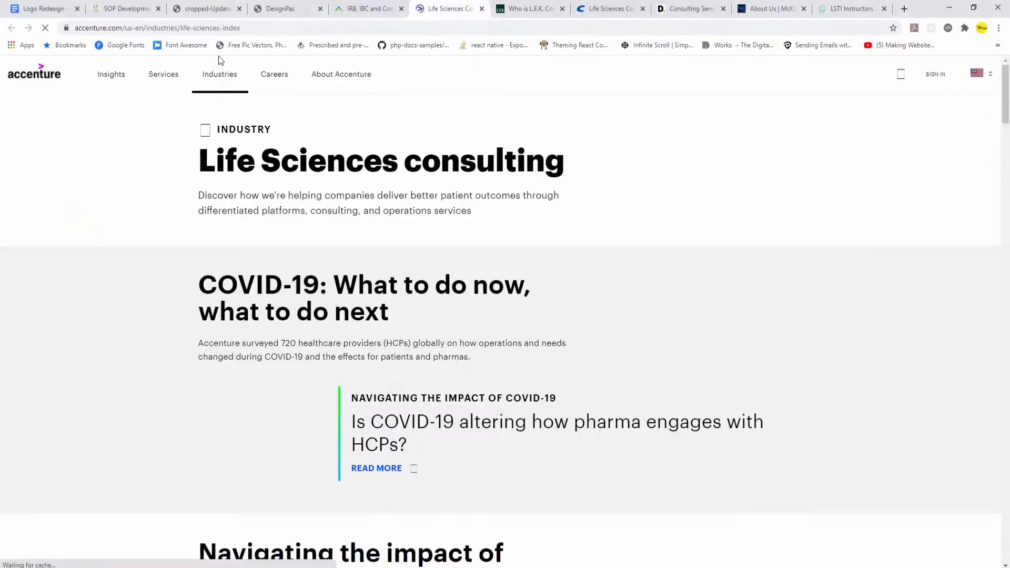
click(526, 8)
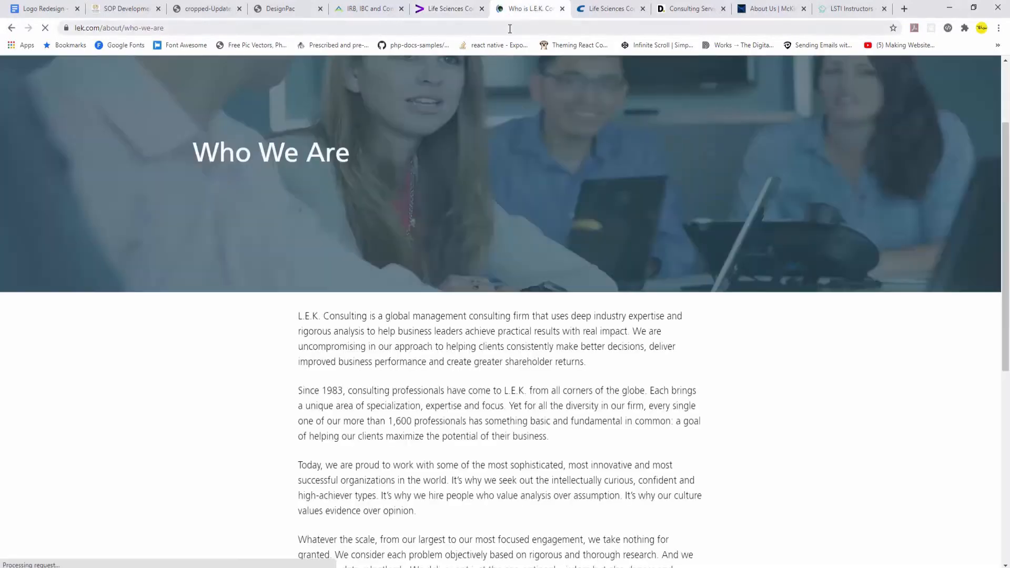
click(612, 8)
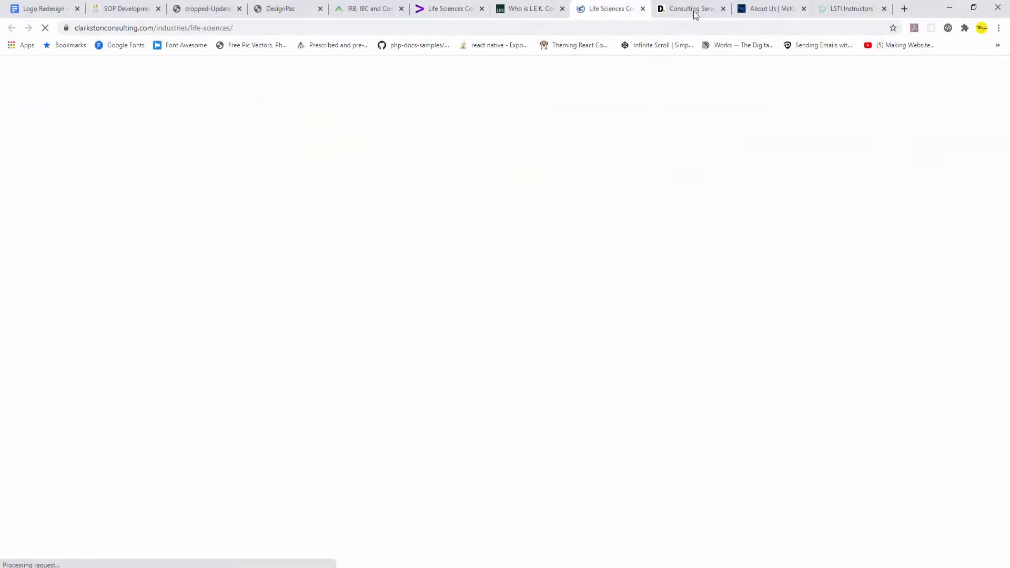
click(695, 11)
click(772, 9)
click(831, 10)
click(611, 9)
right_click(174, 77)
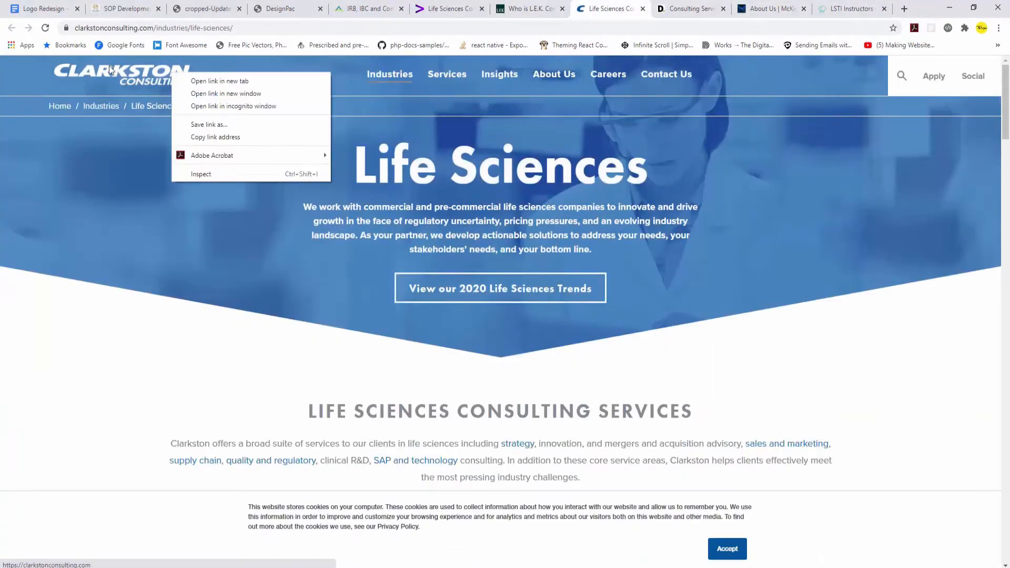
key(Escape)
Step: Copy the Life Science Training Institute logo image from the LSTI Instructors page
key(ctrl+Tab)
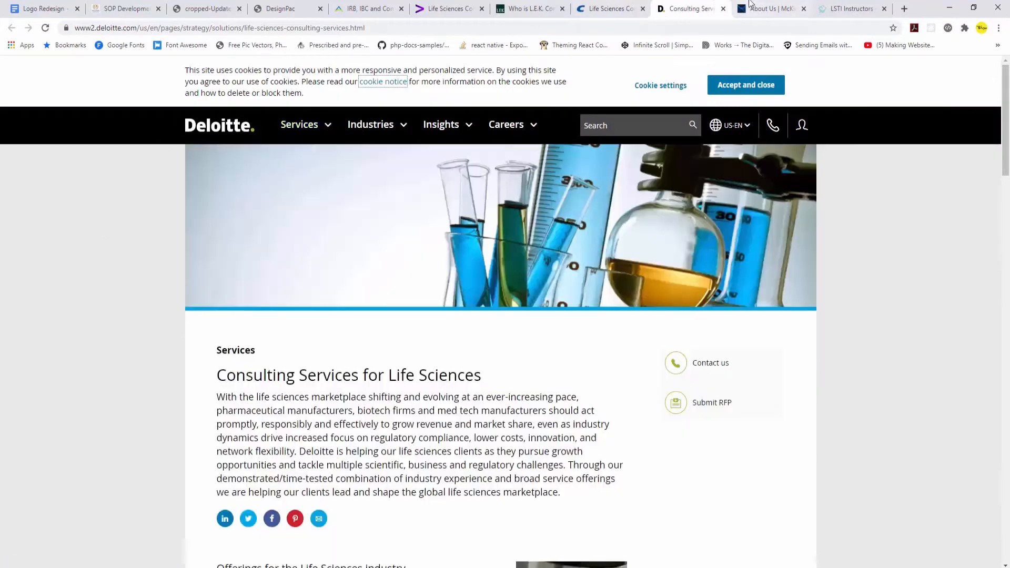
key(ctrl+Tab)
key(ctrl+Tab)
right_click(258, 109)
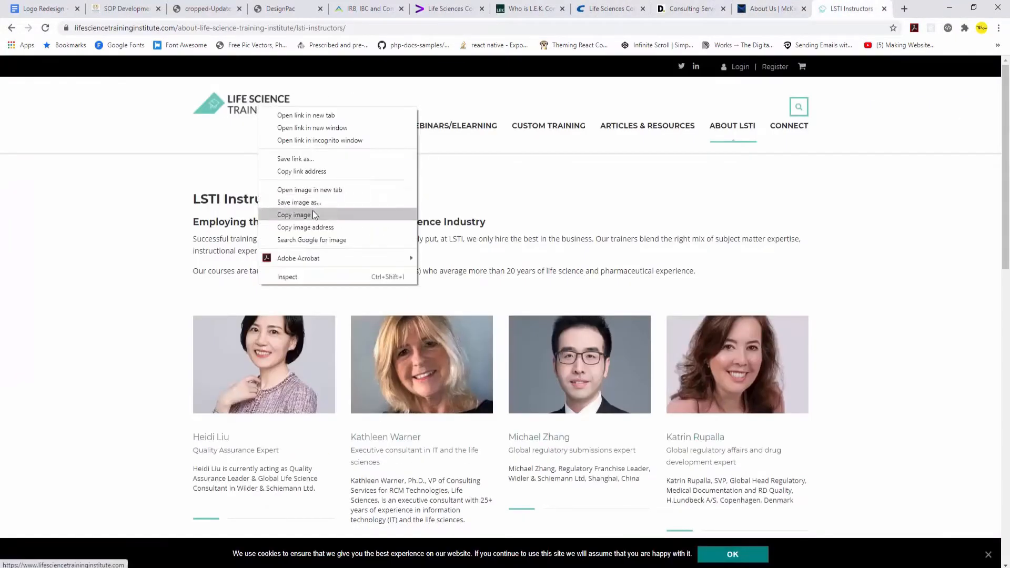
click(313, 214)
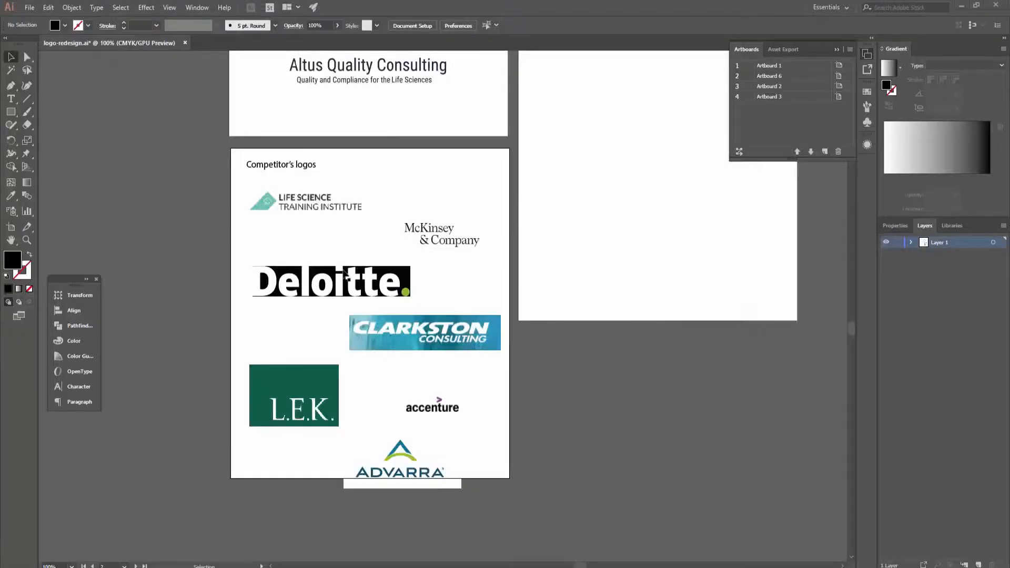
Step: Widen the "Competitor's logos" artboard in Illustrator to make room for the collected logos
double_click(11, 227)
key(Escape)
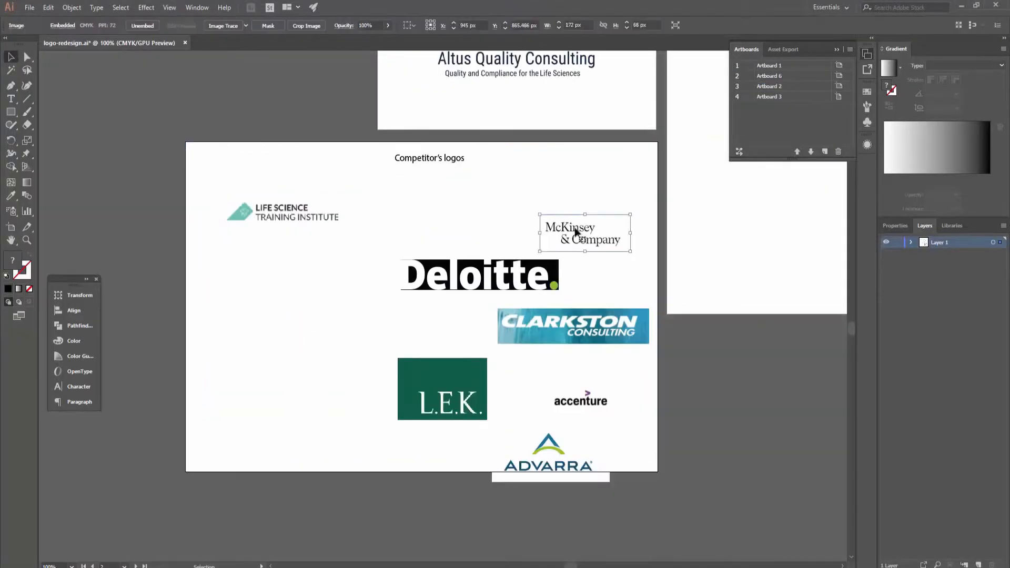
Step: Arrange the competitor logos on their artboard, moving L.E.K. into the left column and Advarra to the centre beneath both columns
drag(442, 390, 289, 387)
drag(548, 444, 424, 433)
key(ctrl+plus)
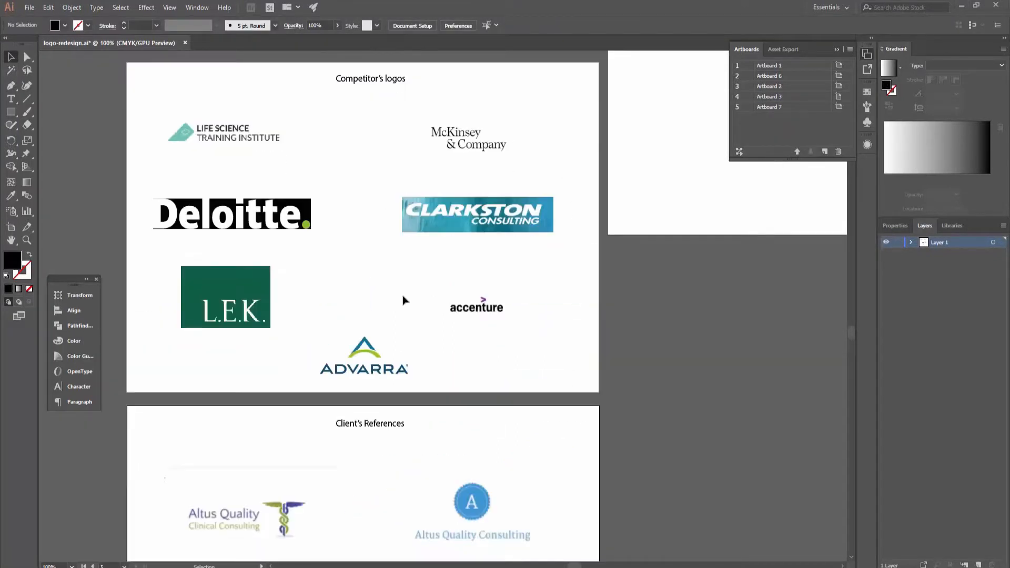
Step: Examine each of the four Altus Quality logo references on the "Client's References" artboard
scroll(393, 309, down, 5)
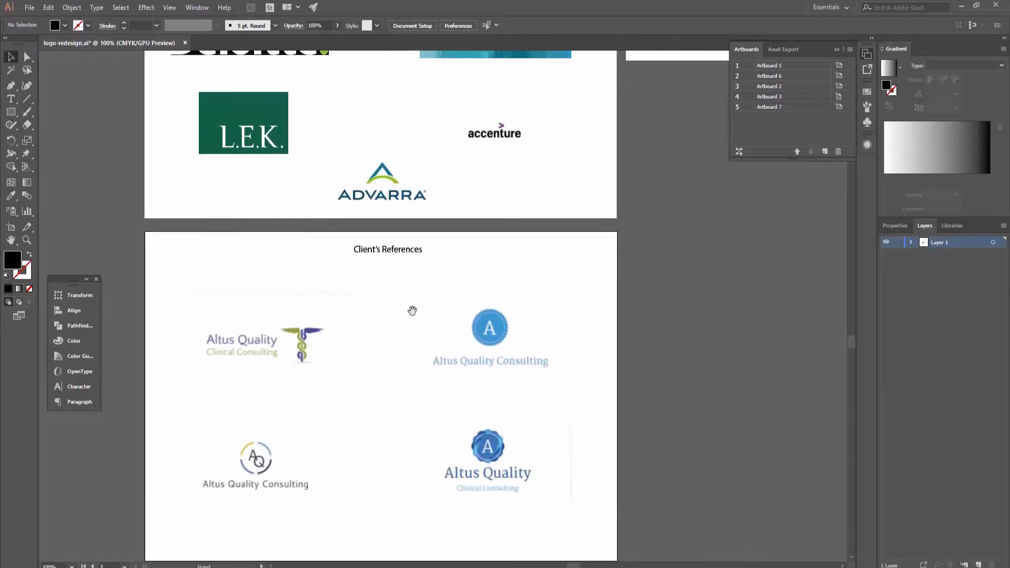
click(278, 217)
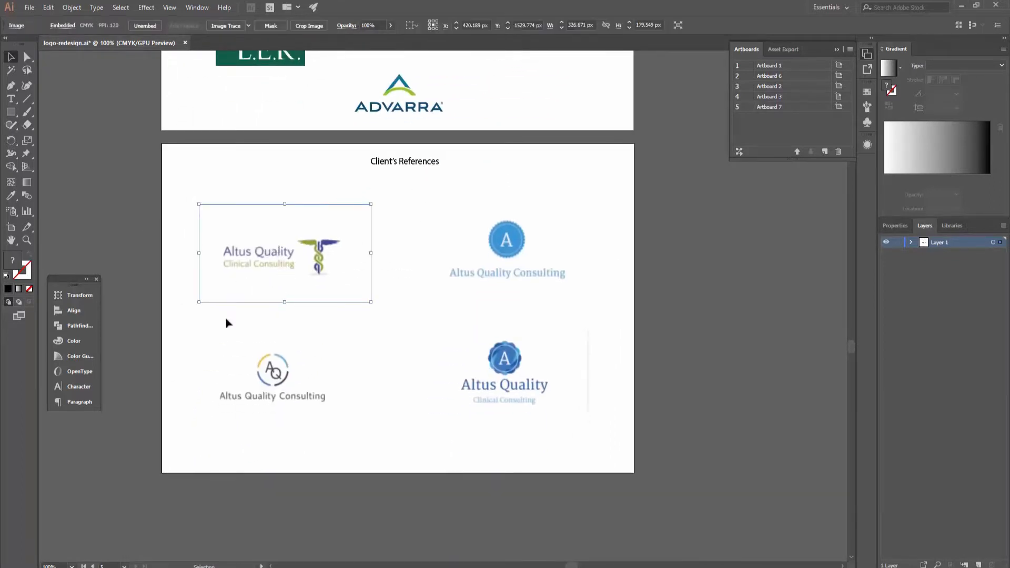
key(ctrl+plus)
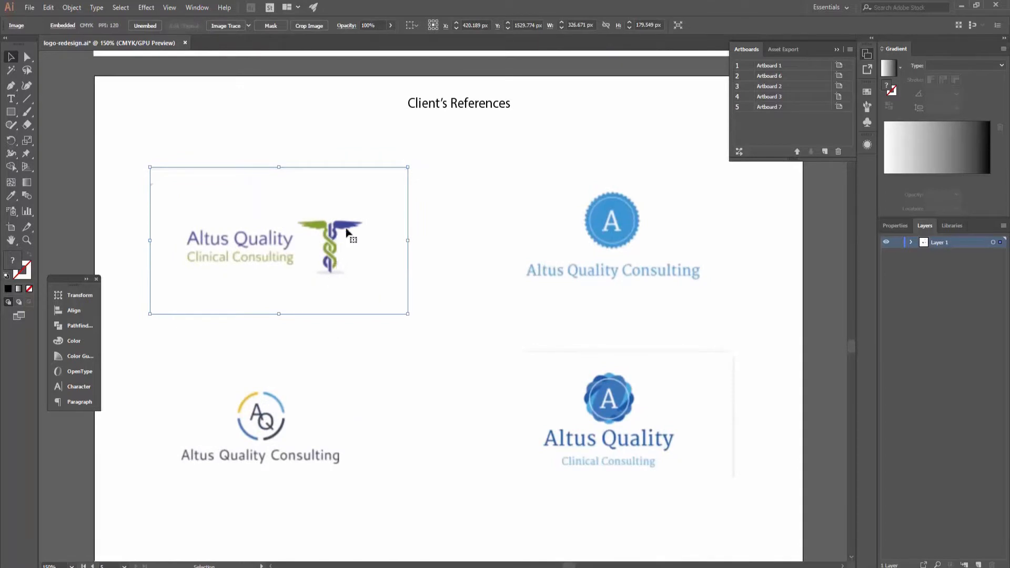
click(625, 272)
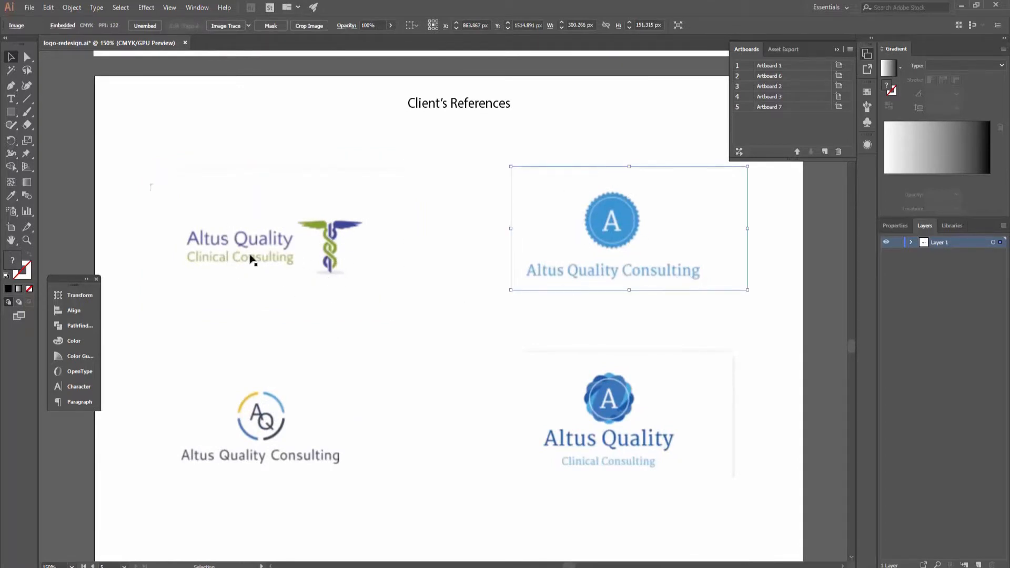
click(267, 418)
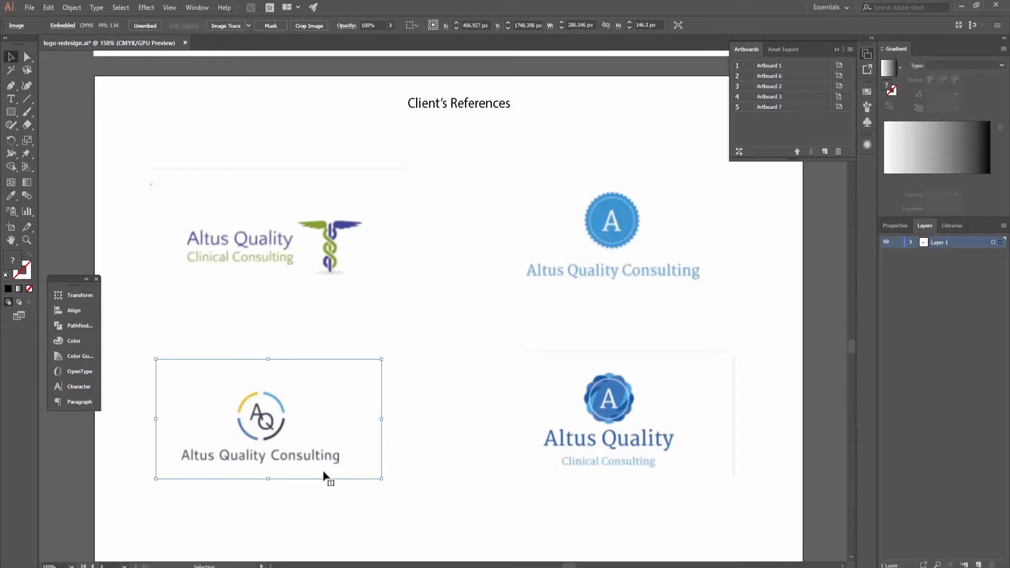
click(620, 436)
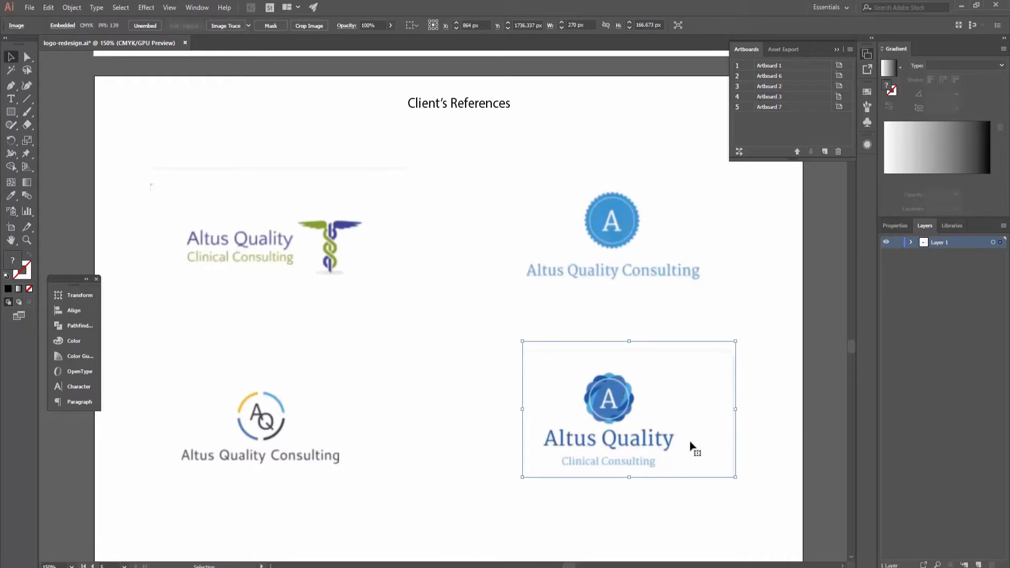
click(485, 461)
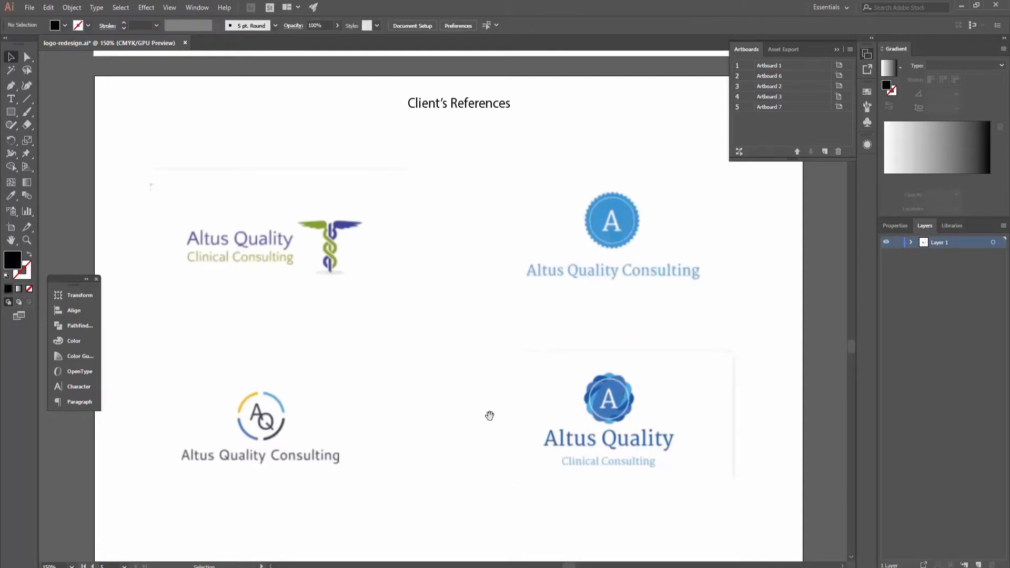
drag(489, 415, 452, 420)
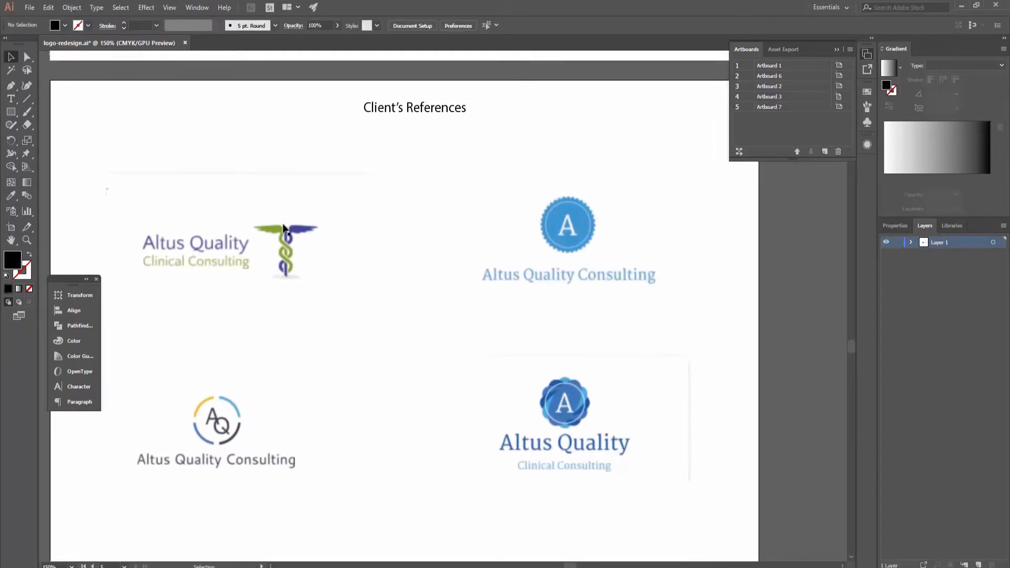
Step: Enlarge the "Mood Board" artboard by extending its right and bottom edges
key(ctrl+minus)
key(ctrl+minus)
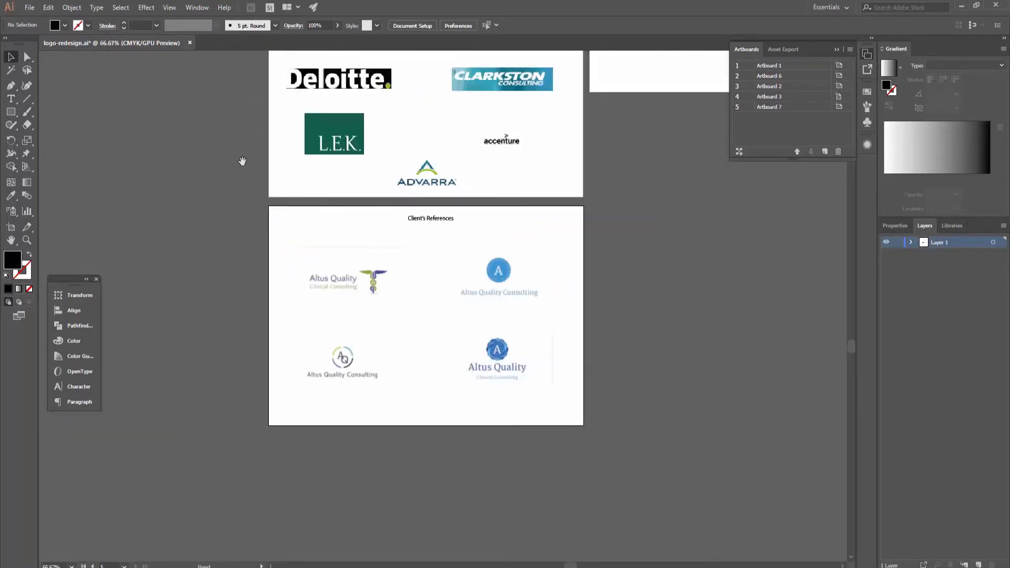
drag(242, 161, 262, 280)
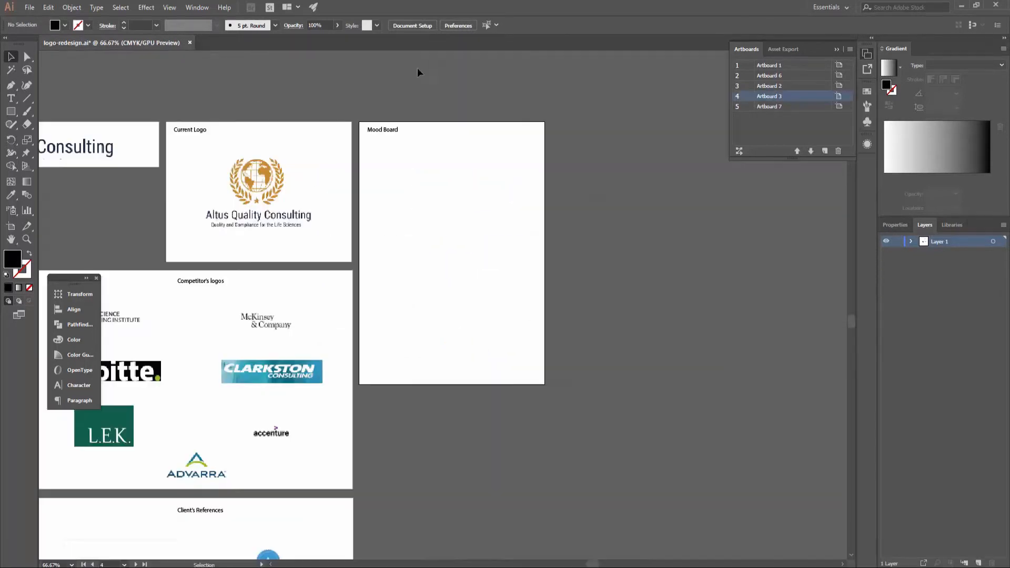
click(412, 25)
click(587, 201)
drag(545, 254, 611, 255)
drag(485, 385, 487, 489)
click(121, 215)
click(11, 57)
key(ctrl+plus)
drag(419, 275, 426, 371)
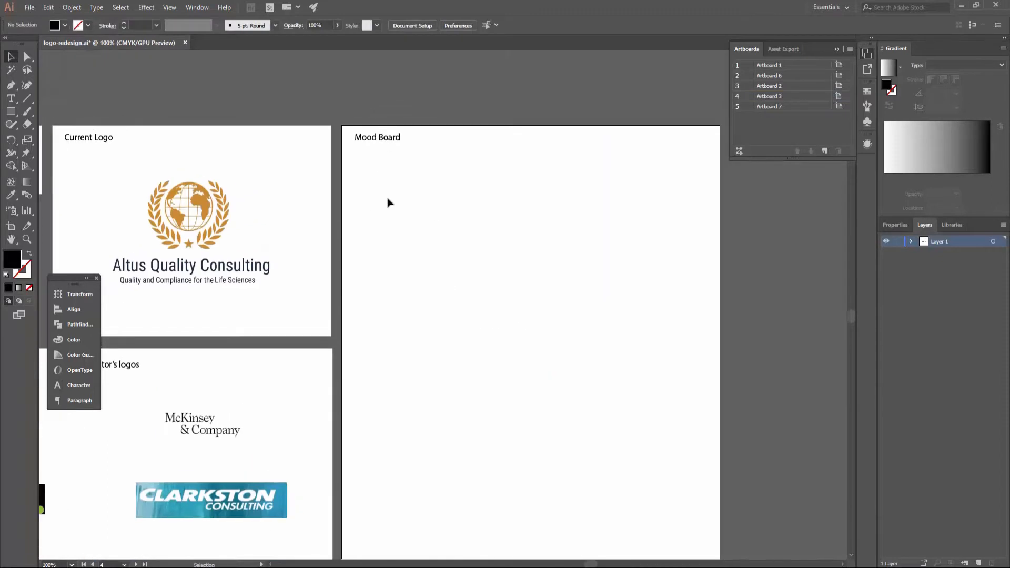
Step: Add the text "Iconic Logo" below the "Mood Board" title
key(t)
click(367, 186)
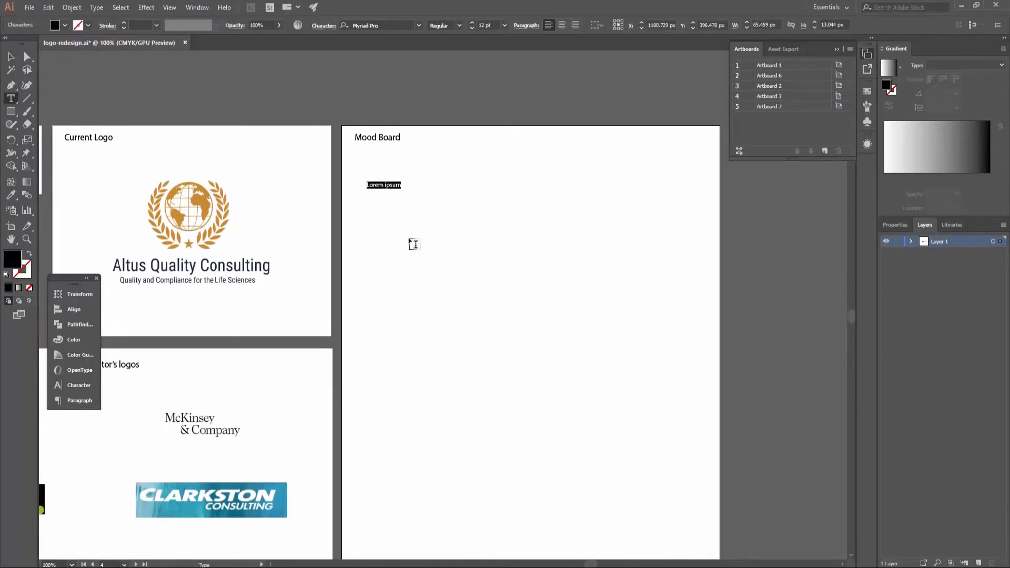
text(Logo)
key(BackSpace)
key(BackSpace)
key(BackSpace)
key(BackSpace)
text(Iconic Logo)
click(10, 56)
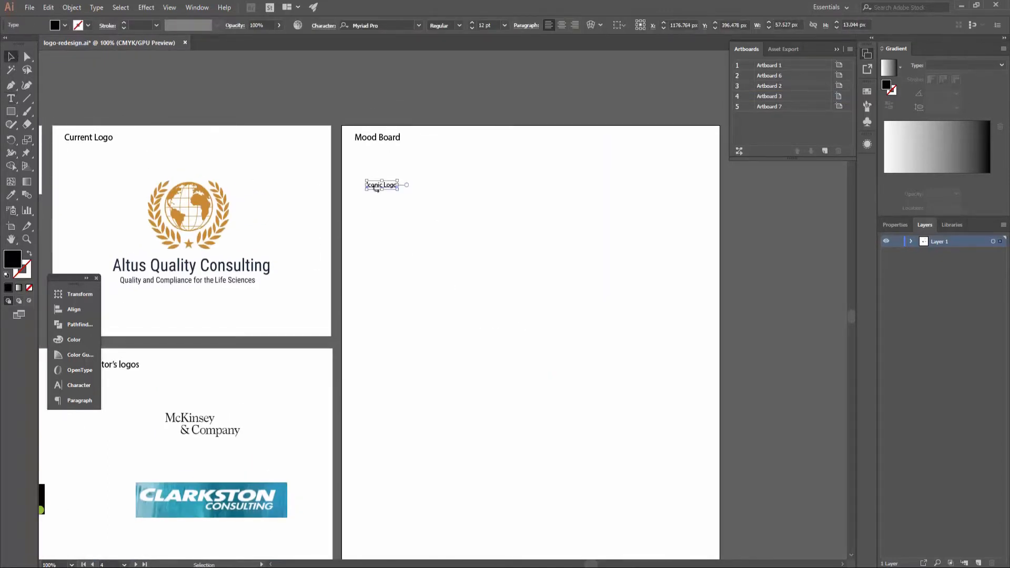
Step: Enlarge the "Iconic Logo" text to about 25 pt and prefix it with "#"
triple_click(371, 195)
mouse_move(398, 189)
mouse_down()
mouse_move(431, 198)
mouse_move(396, 175)
mouse_move(535, 178)
mouse_up()
click(369, 193)
text(#)
click(10, 56)
Step: Add copies of the tag along the same row, reading "#LightweightFont" and "#SansserifFont"
double_click(467, 174)
key(BackSpace)
text(LightweightFont)
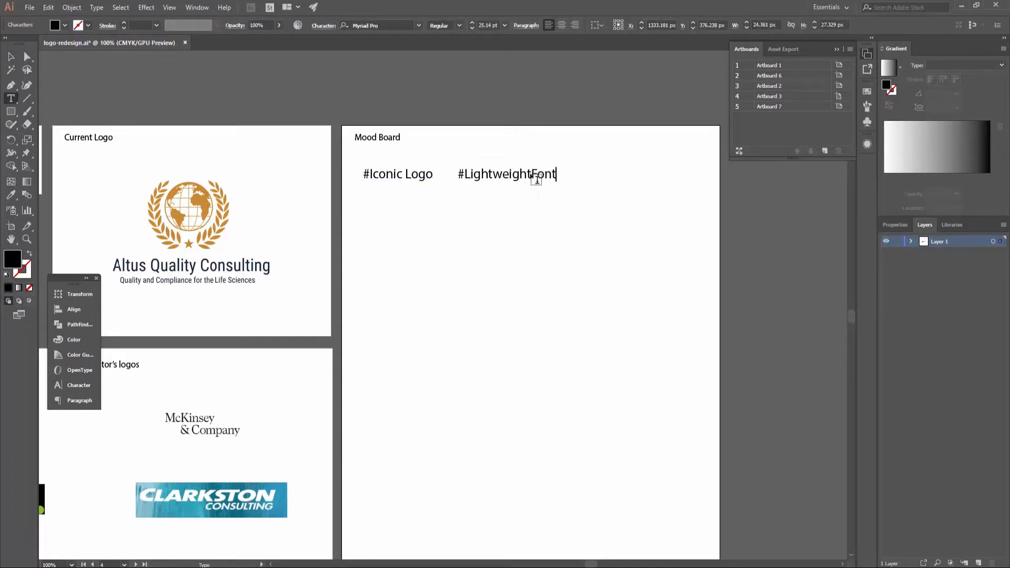
key(Escape)
alt+shift+drag(460, 173, 688, 174)
double_click(587, 173)
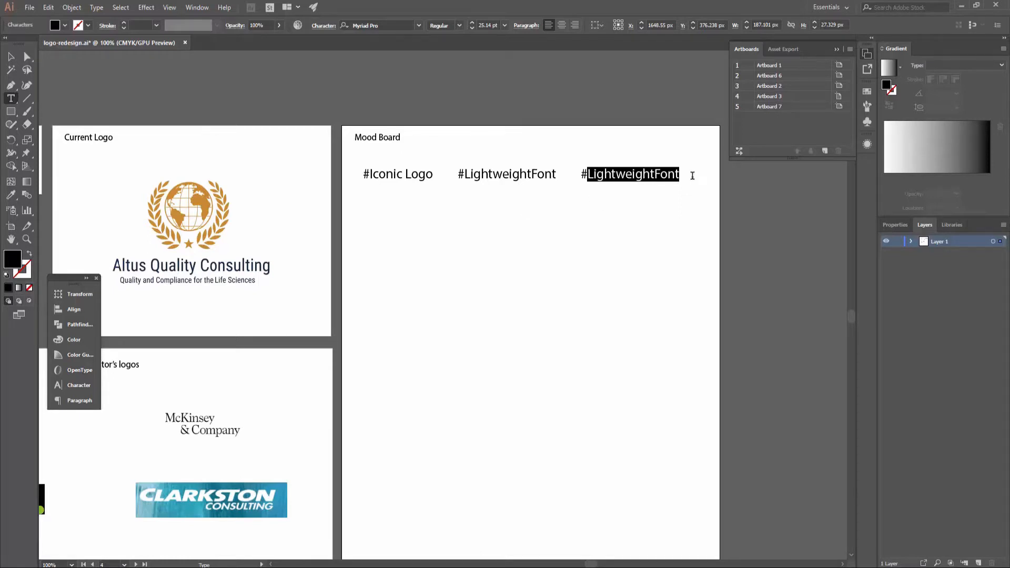
text(SansserifFont)
key(Escape)
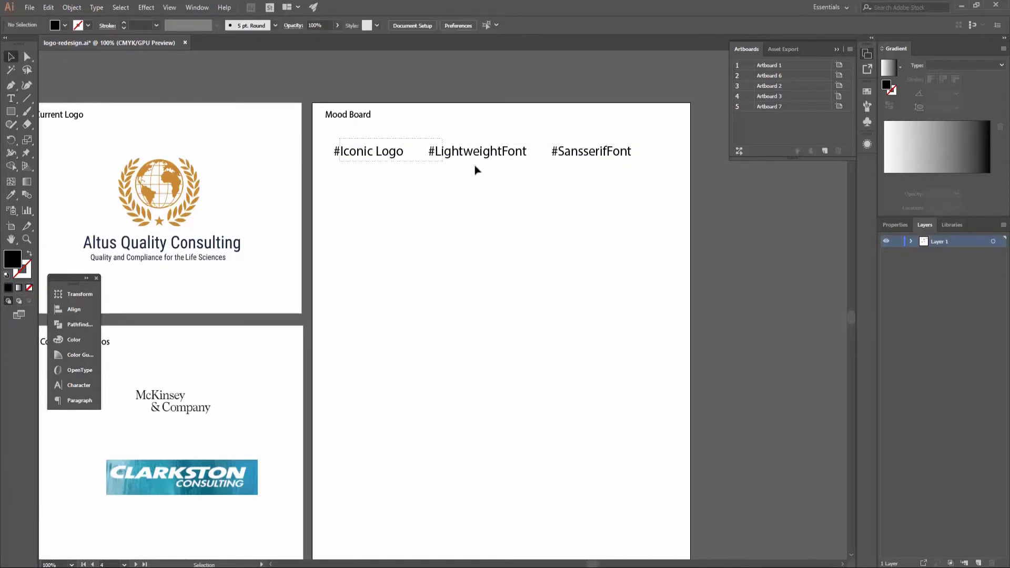
Step: Copy the first two tags into a second row and change the first copy to "#simple"
drag(474, 166, 582, 165)
click(582, 165)
drag(396, 157, 456, 185)
double_click(342, 181)
text(simple)
click(11, 56)
Step: Change the second tag in the lower row to "#goldenTouch"
double_click(438, 181)
drag(436, 180, 480, 181)
text(light)
key(BackSpace)
key(BackSpace)
key(BackSpace)
key(BackSpace)
key(BackSpace)
text(small)
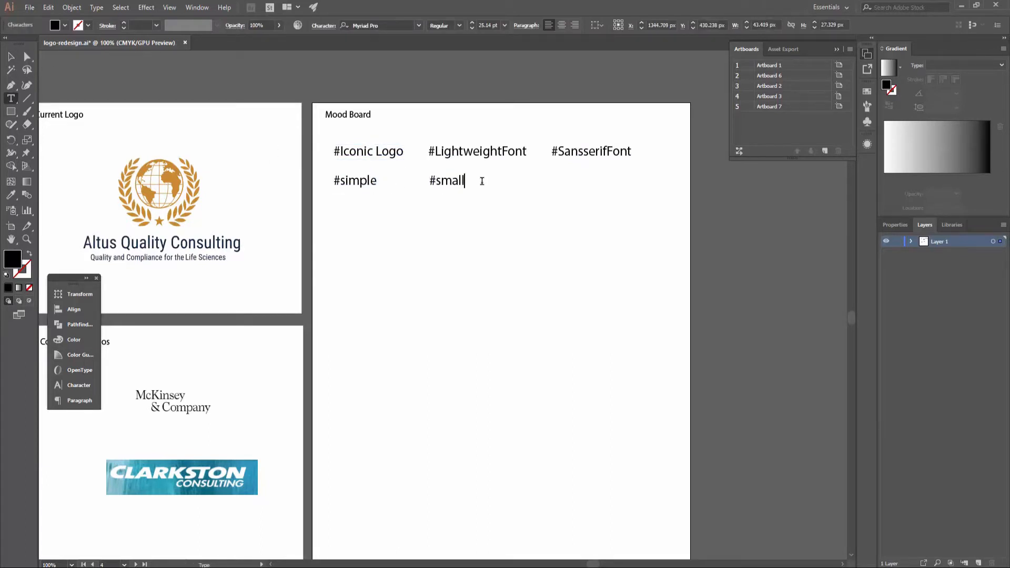
key(BackSpace)
key(BackSpace)
key(BackSpace)
text(goldenTouch)
key(Escape)
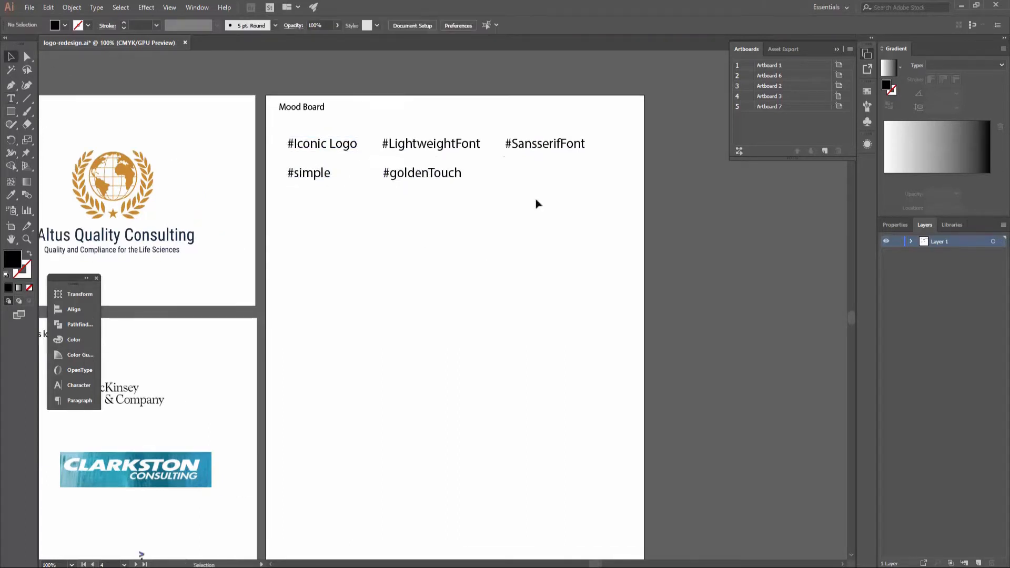
Step: Move all tags down and add an enlarged "Logo Should have/be" heading above them
drag(514, 204, 311, 143)
drag(522, 144, 522, 164)
click(11, 98)
click(285, 138)
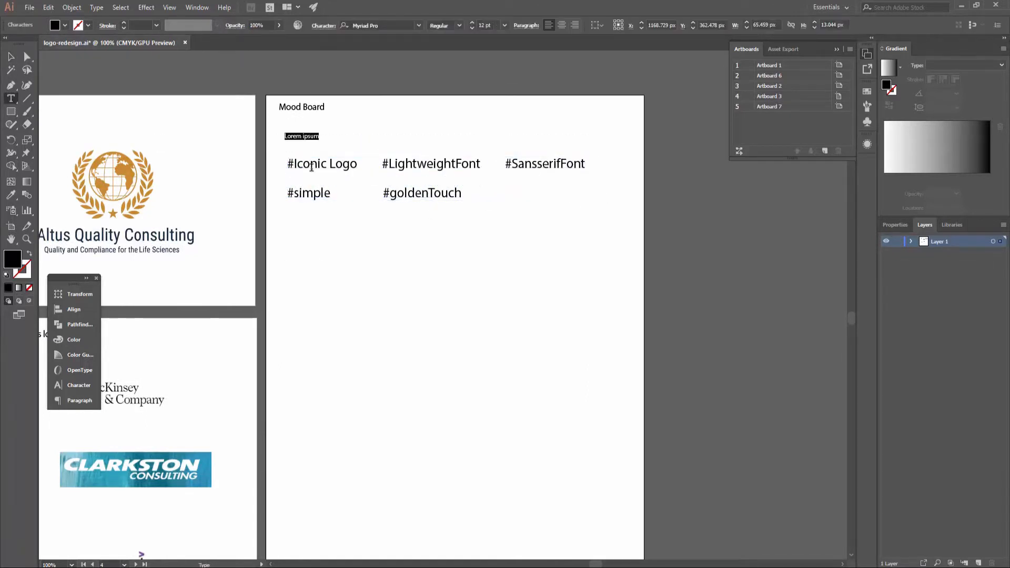
text(Logo Should have/be)
key(Escape)
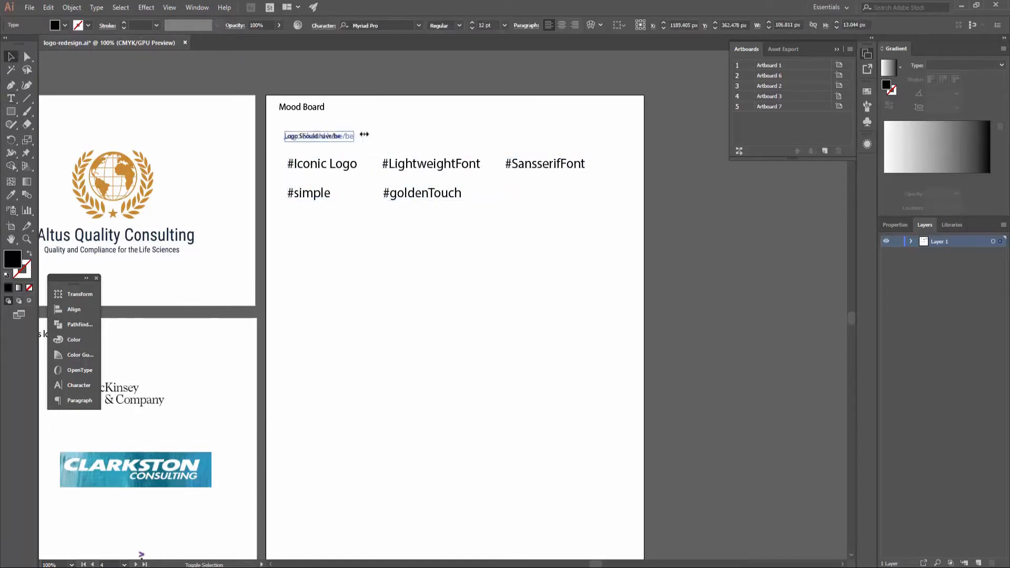
drag(344, 136, 376, 136)
Step: Adjust the spacing between the "Logo Should have/be" heading and the tag rows beneath it
drag(293, 165, 570, 241)
drag(574, 199, 581, 215)
drag(545, 327, 604, 286)
drag(639, 247, 413, 169)
drag(427, 175, 415, 176)
click(475, 279)
drag(476, 279, 411, 267)
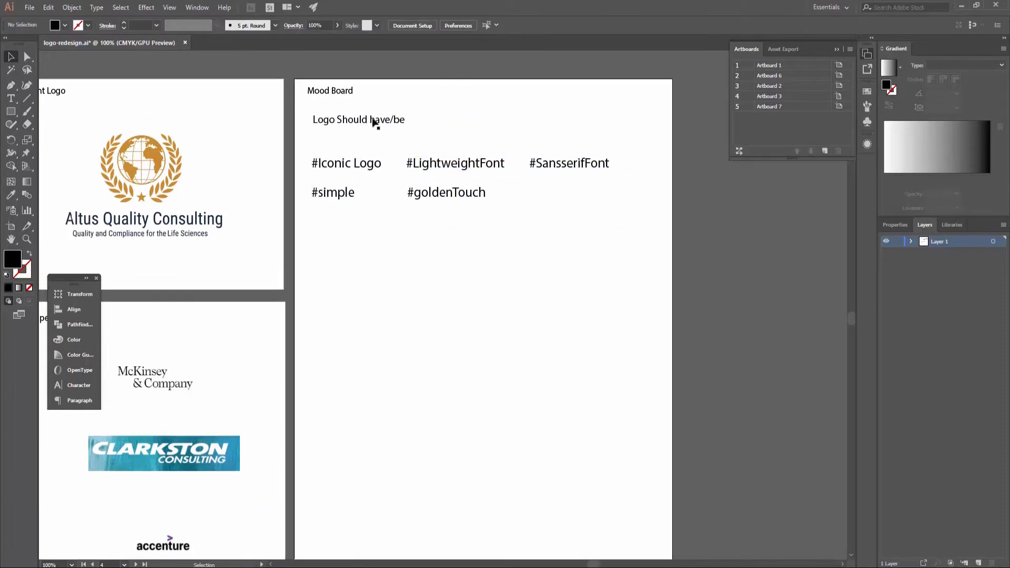
drag(371, 119, 368, 127)
click(393, 287)
drag(393, 286, 397, 273)
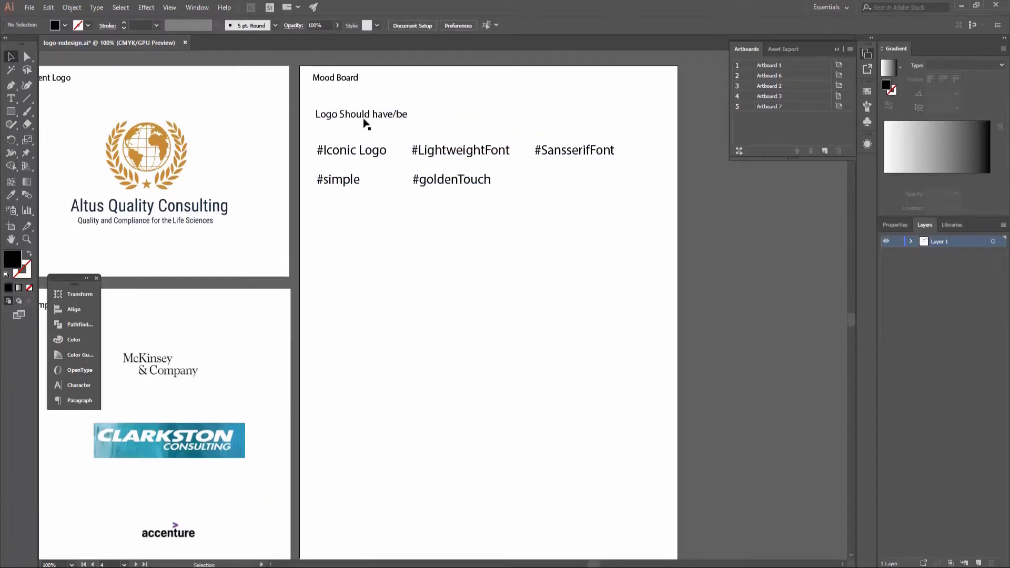
Step: Duplicate the "Logo Should have/be" heading below the tag rows and change the copy to "Concept"
alt+drag(364, 119, 364, 229)
double_click(350, 224)
key(ctrl+a)
text(Concept)
key(Escape)
click(349, 299)
drag(348, 300, 569, 199)
Step: Copy the "#simple" tag under the "Concept" heading and change it to "#convocationCap"
alt+drag(560, 127, 560, 160)
key(ctrl+z)
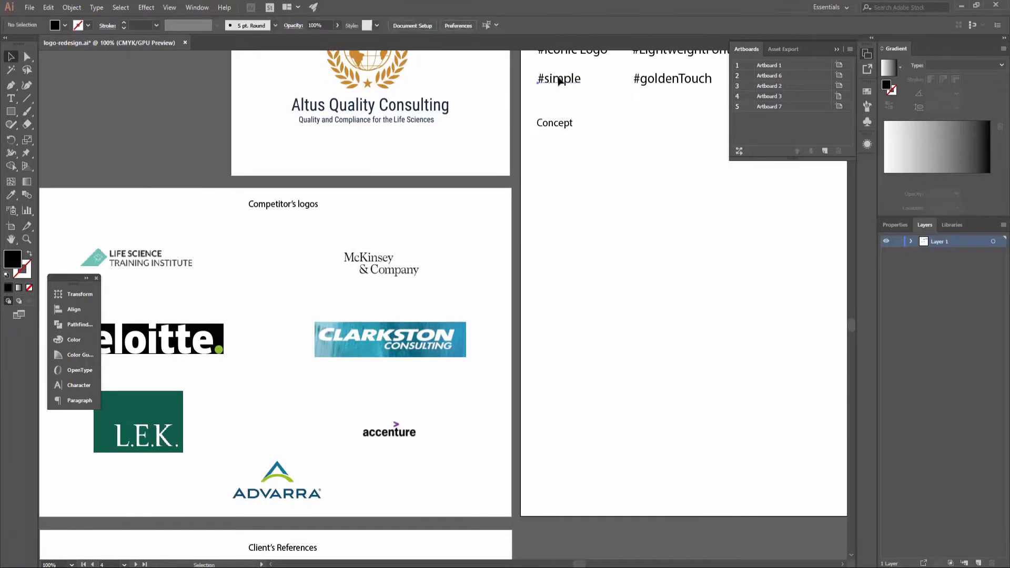
double_click(548, 151)
alt+drag(560, 81, 600, 150)
text(convocationCap)
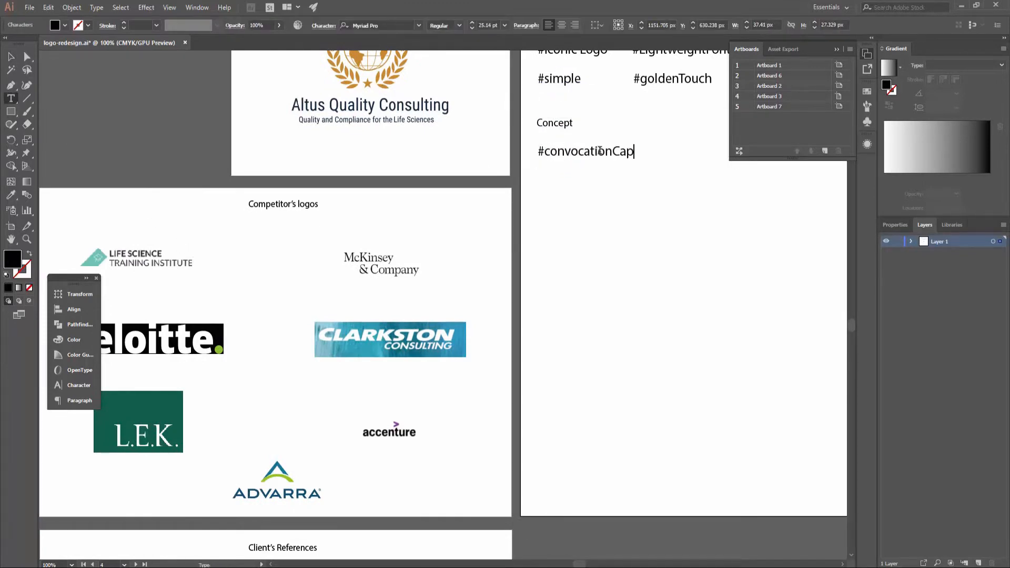
key(Escape)
click(120, 269)
drag(109, 406, 149, 304)
drag(549, 213, 476, 262)
drag(270, 505, 309, 248)
drag(507, 234, 436, 415)
drag(628, 124, 528, 260)
Step: Add a "#medicalIcon" tag beside "#convocationCap" from a copy of it, and shorten the new tag to "#medical"
alt+drag(401, 159, 529, 159)
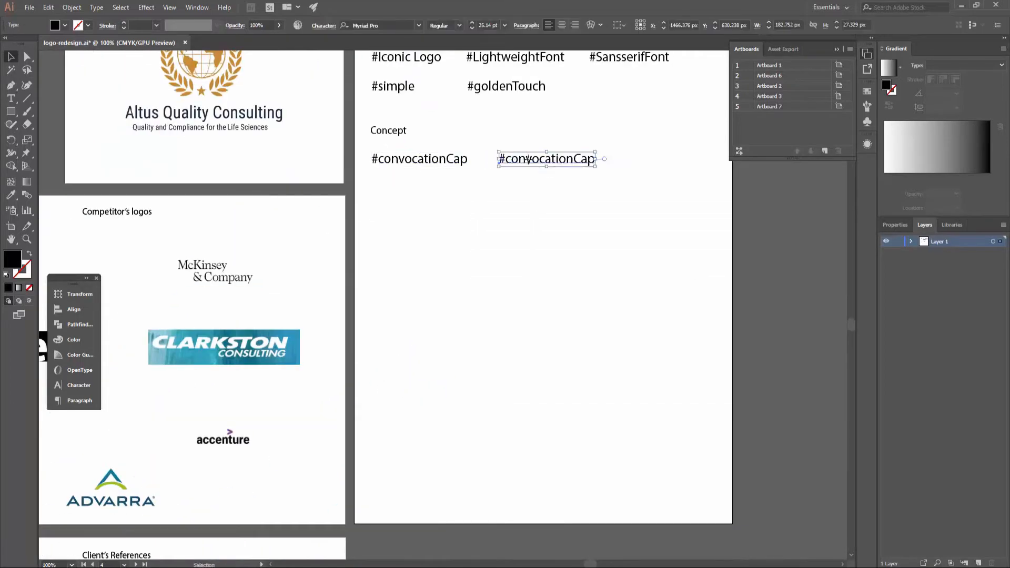
double_click(528, 160)
key(BackSpace)
text(mEDK)
key(BackSpace)
key(BackSpace)
key(BackSpace)
key(BackSpace)
text(medicalIcon)
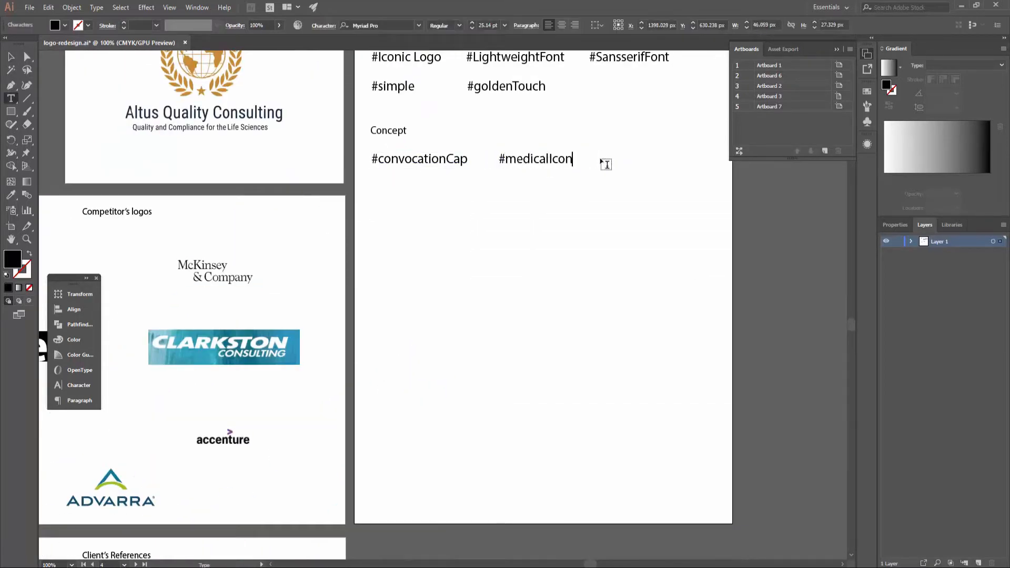
key(Escape)
scroll(556, 243, left, 5)
scroll(474, 226, down, 10)
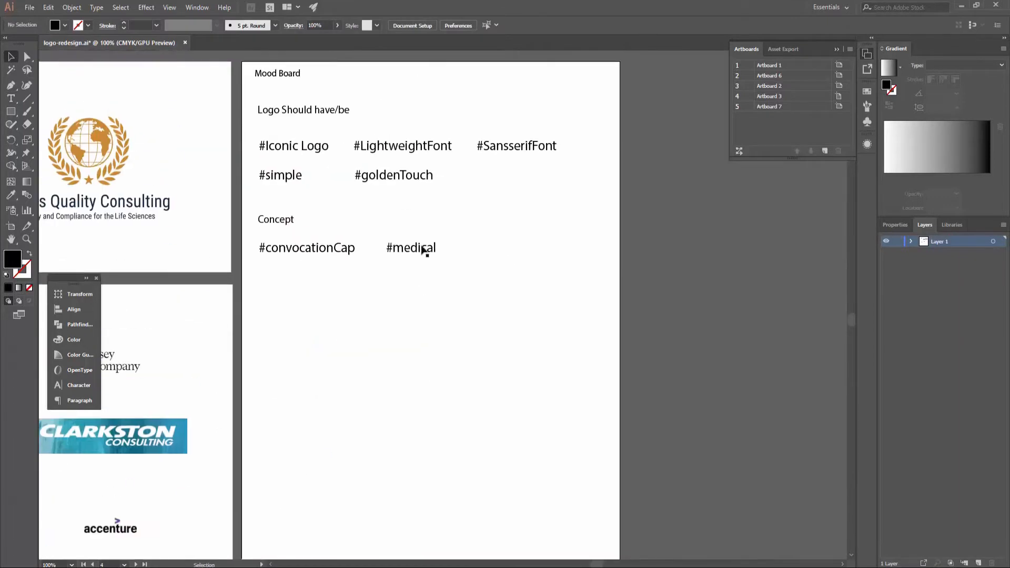
Step: Duplicate the "#medical" tag along its row and change the copy to "#LetterBinding"
alt+drag(415, 248, 503, 247)
double_click(505, 248)
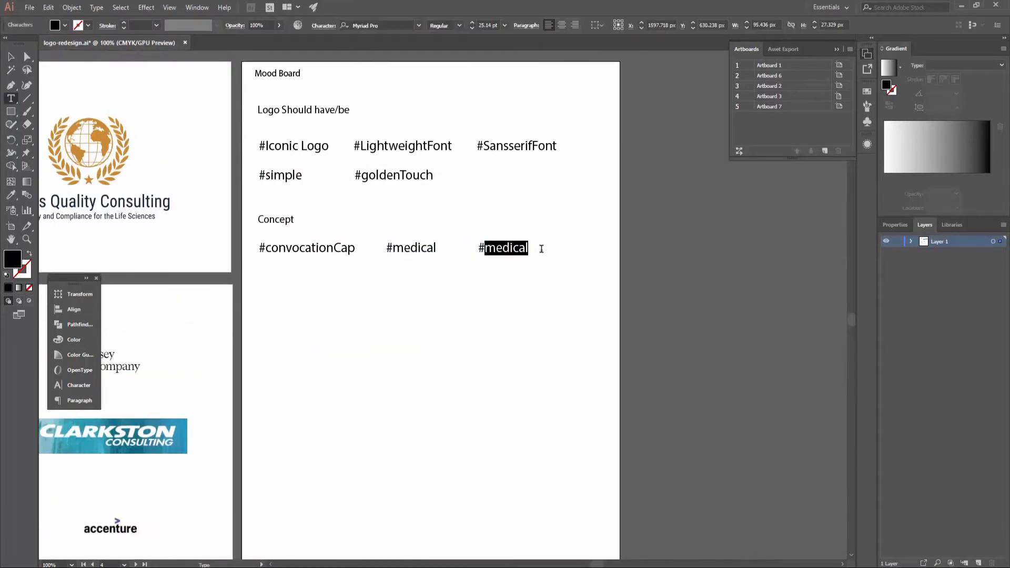
text(LetterBinsin)
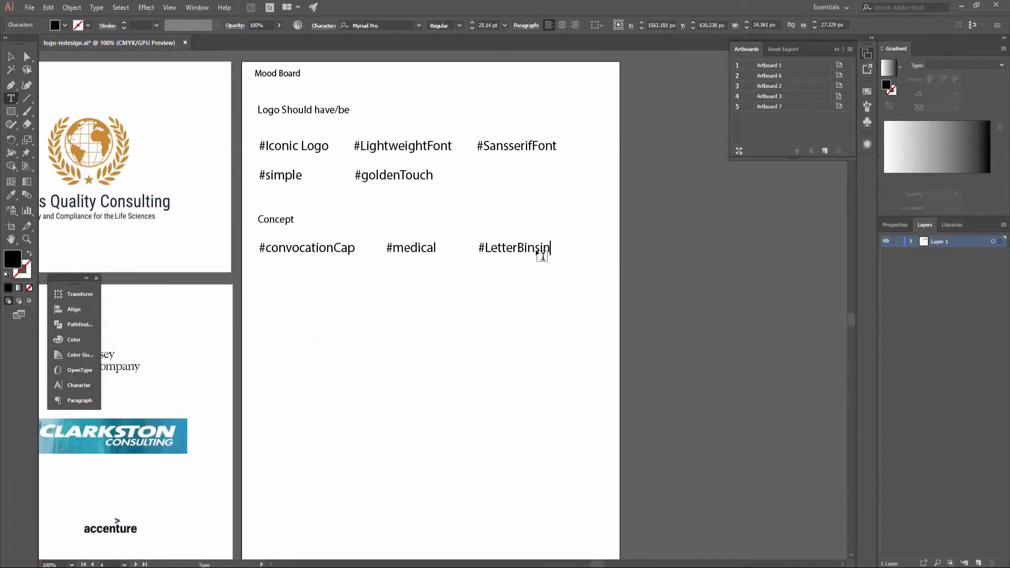
key(BackSpace)
key(BackSpace)
key(BackSpace)
text(ding)
click(12, 57)
Step: Paste the interlocked-letters reference image below the Concept tags and scale it down to about 292 px square
click(343, 362)
drag(344, 362, 392, 306)
key(ctrl+v)
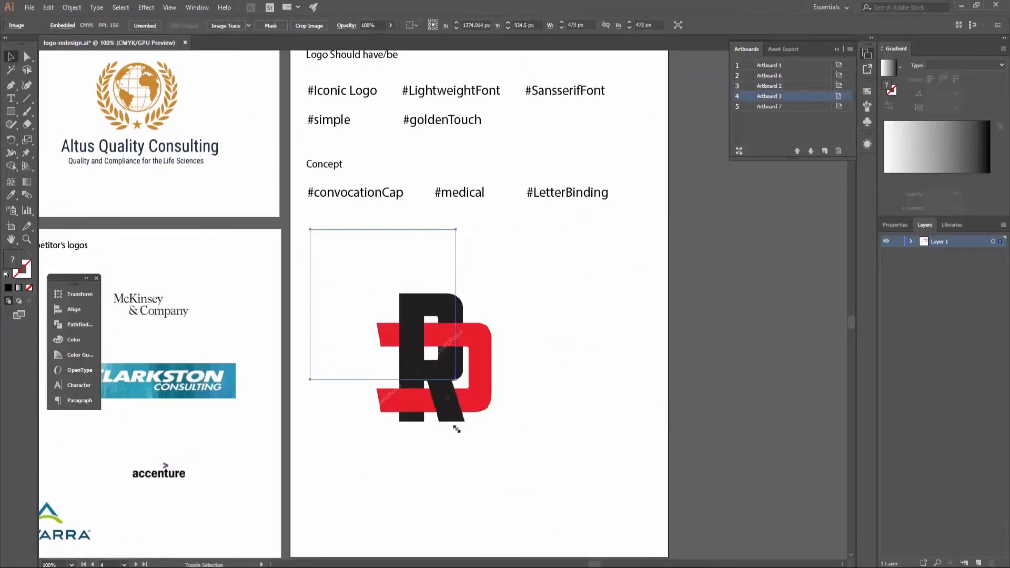
drag(456, 429, 456, 429)
click(417, 383)
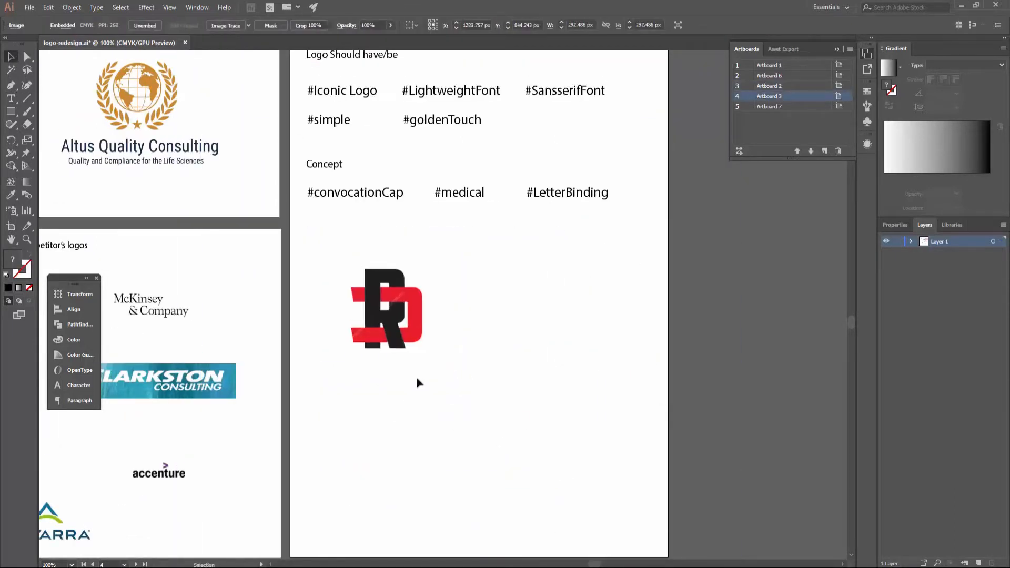
drag(379, 273, 323, 239)
drag(427, 287, 475, 363)
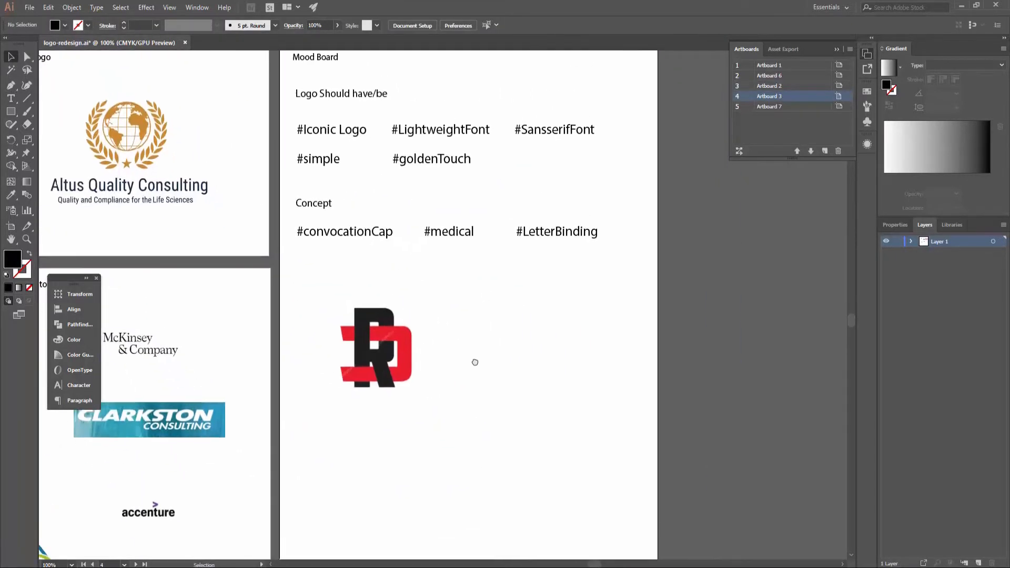
Step: Copy the "#LetterBinding" tag into a new row under "#convocationCap" and change it to "#Consulting"
alt+drag(561, 232, 371, 261)
double_click(345, 261)
text(Consulting)
key(Escape)
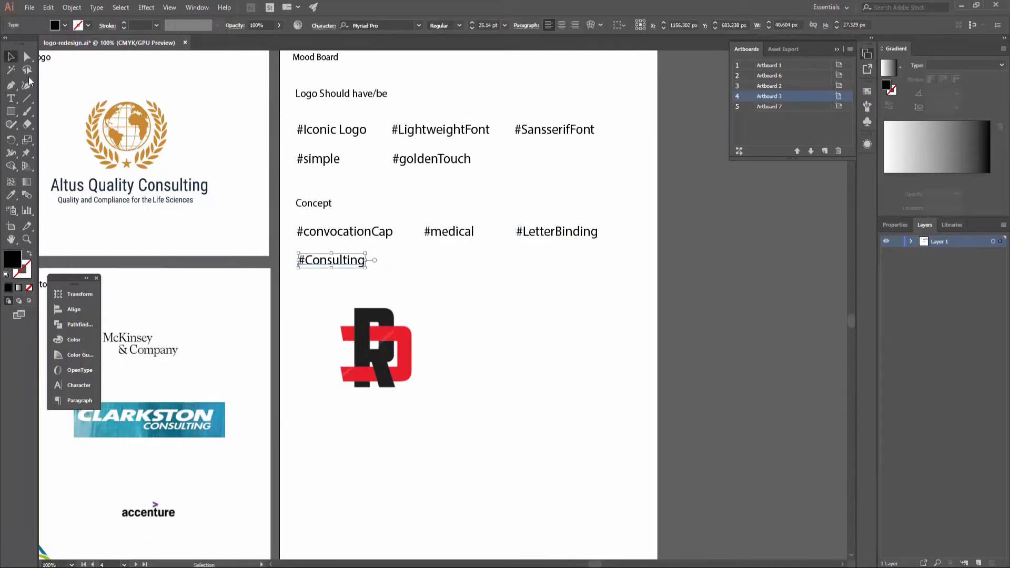
Step: Move the interlocked-letters image lower and add a "#Bridge" tag beside "#Consulting" from a copy of it
drag(416, 314, 416, 341)
alt+drag(317, 263, 442, 261)
double_click(439, 259)
text(Bridg)
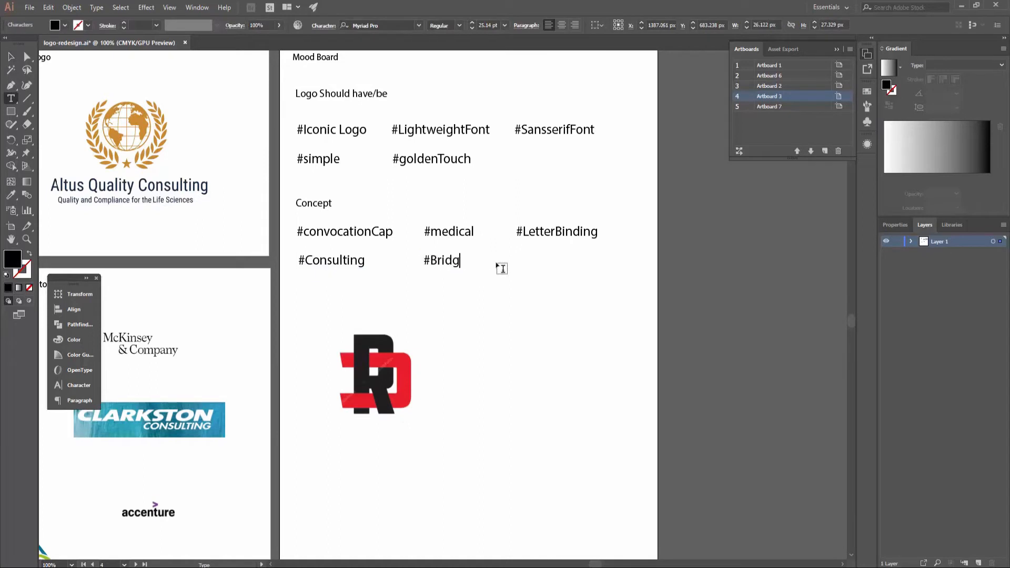
text(e)
key(Escape)
click(494, 302)
Step: Paste the business handshake photo, scale it down to about 382 × 219 px and place it beside the interlocked-letters image
scroll(495, 305, down, 3)
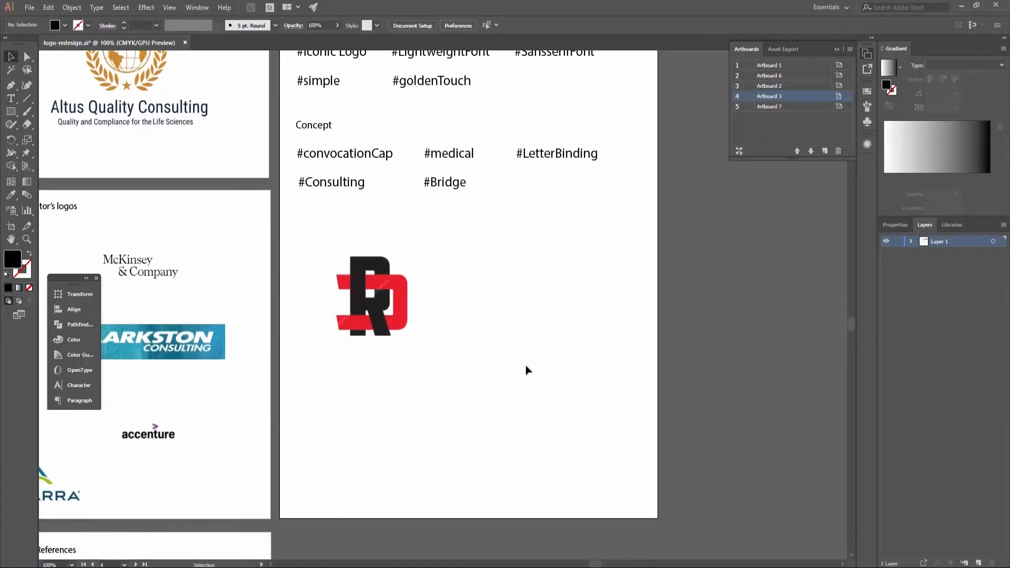
click(466, 291)
key(ctrl+v)
shift+drag(213, 169, 403, 281)
drag(506, 371, 550, 284)
shift+drag(640, 335, 650, 341)
drag(568, 256, 556, 293)
click(552, 369)
scroll(550, 330, down, 3)
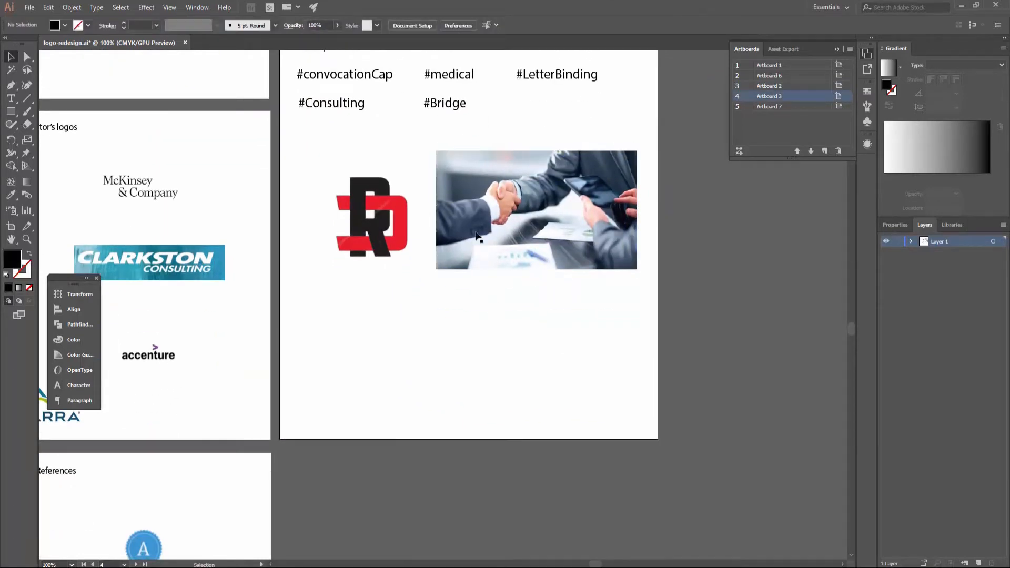
Step: Duplicate the "#Bridge" tag along its row and change the copy to "#Connecting"
scroll(149, 302, up, 3)
click(427, 252)
click(489, 304)
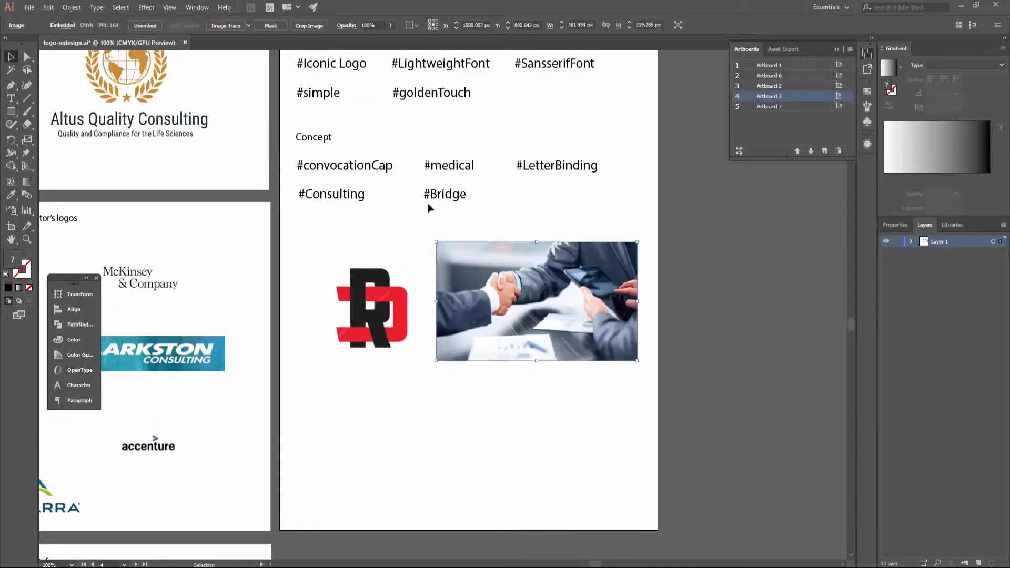
alt+drag(443, 197, 535, 197)
key(t)
drag(528, 197, 603, 204)
click(11, 57)
double_click(596, 177)
click(11, 57)
Step: Review the mood board's concept tags and images alongside the competitor logos and the client's reference logos
click(537, 308)
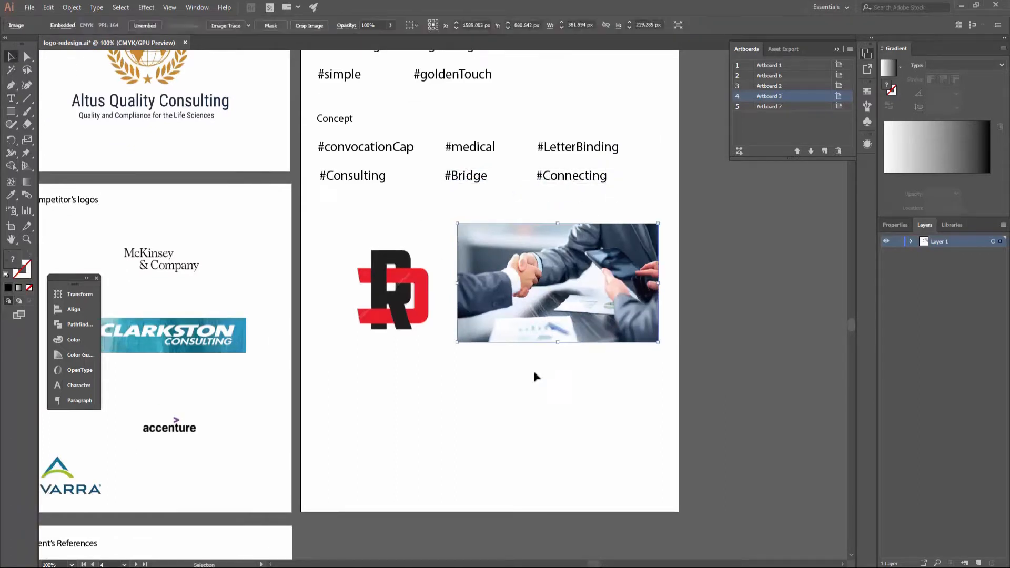
click(534, 376)
drag(532, 364, 534, 388)
drag(462, 432, 429, 370)
click(412, 25)
click(577, 204)
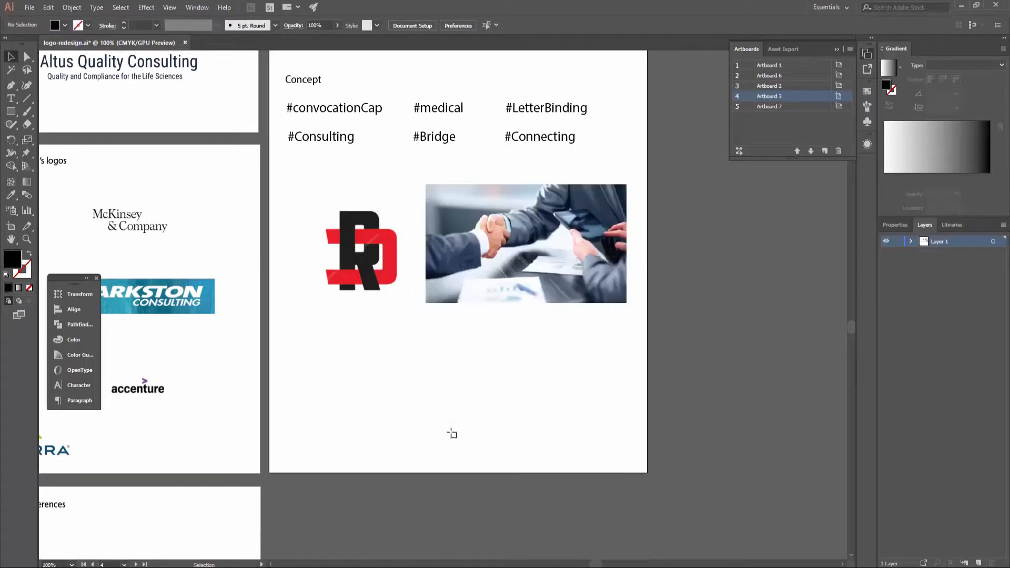
drag(451, 417, 444, 83)
drag(453, 139, 453, 479)
click(11, 57)
drag(490, 239, 783, 283)
drag(483, 300, 421, 426)
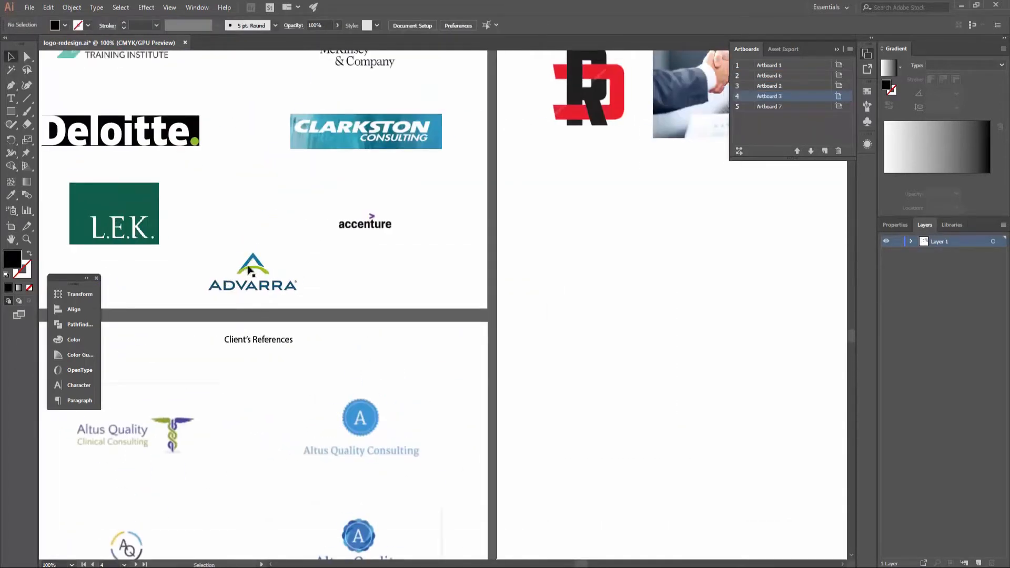
drag(467, 276, 333, 365)
drag(511, 253, 480, 316)
drag(483, 255, 440, 252)
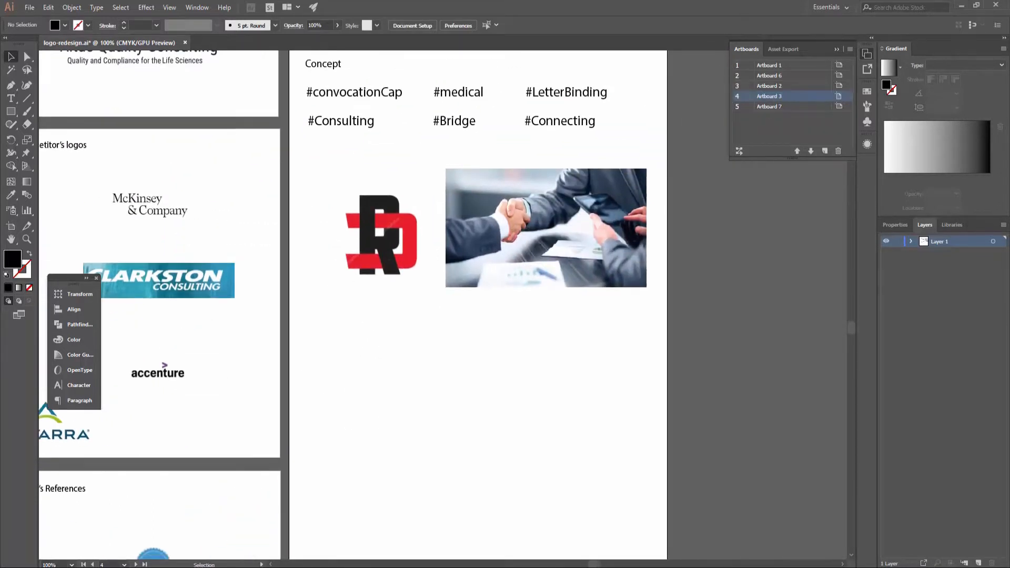
Step: Move both reference images lower and copy "#Consulting" into a new row beneath it as "#LetsGrowTogether"
click(437, 302)
shift+click(498, 231)
drag(499, 232, 499, 302)
drag(340, 122, 341, 158)
double_click(337, 155)
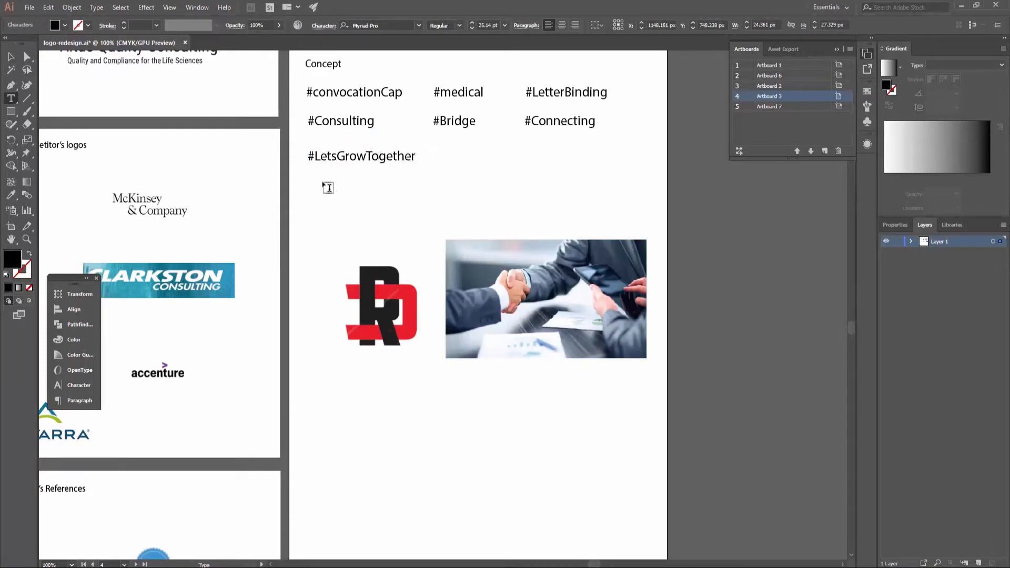
click(11, 56)
click(375, 253)
Step: Paste the photo of joined hands, scale it to fit the artboard and place it beneath the two reference images
drag(407, 421, 400, 352)
key(ctrl+v)
drag(173, 118, 365, 300)
drag(573, 390, 465, 400)
drag(604, 500, 641, 524)
click(423, 295)
drag(400, 231, 395, 154)
drag(435, 275, 437, 410)
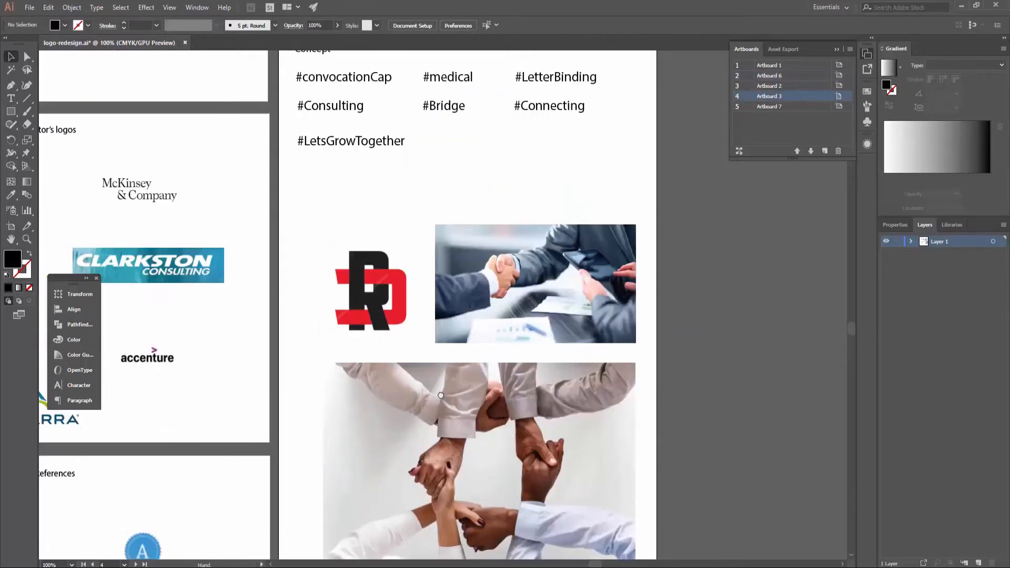
drag(506, 489, 526, 438)
drag(350, 227, 349, 227)
drag(547, 347, 540, 347)
click(658, 343)
Step: Copy the "#goldenTouch" tag along its row under Logo Should have/be and change the copy to "#serious"
drag(472, 493, 447, 445)
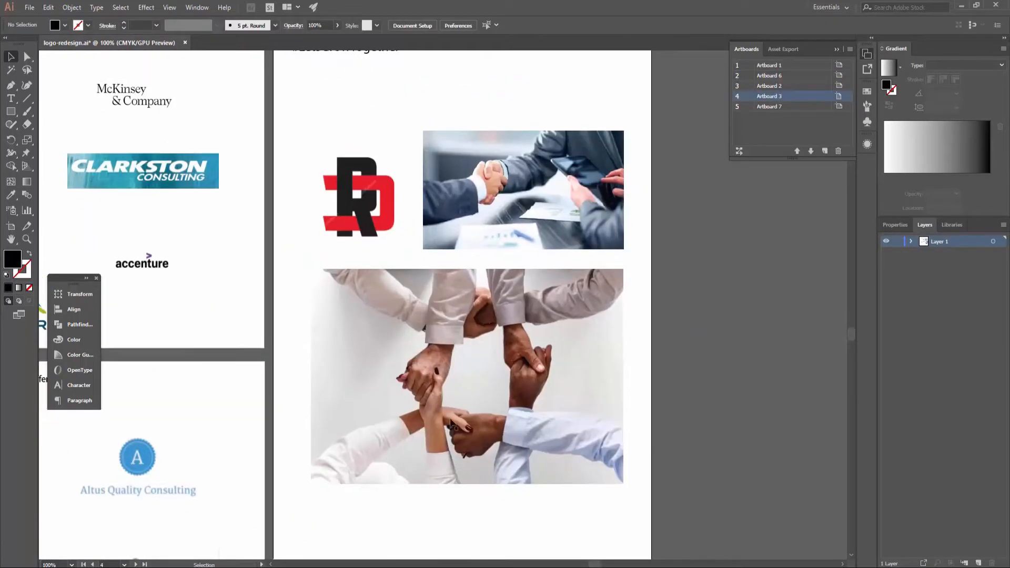
drag(252, 387, 494, 200)
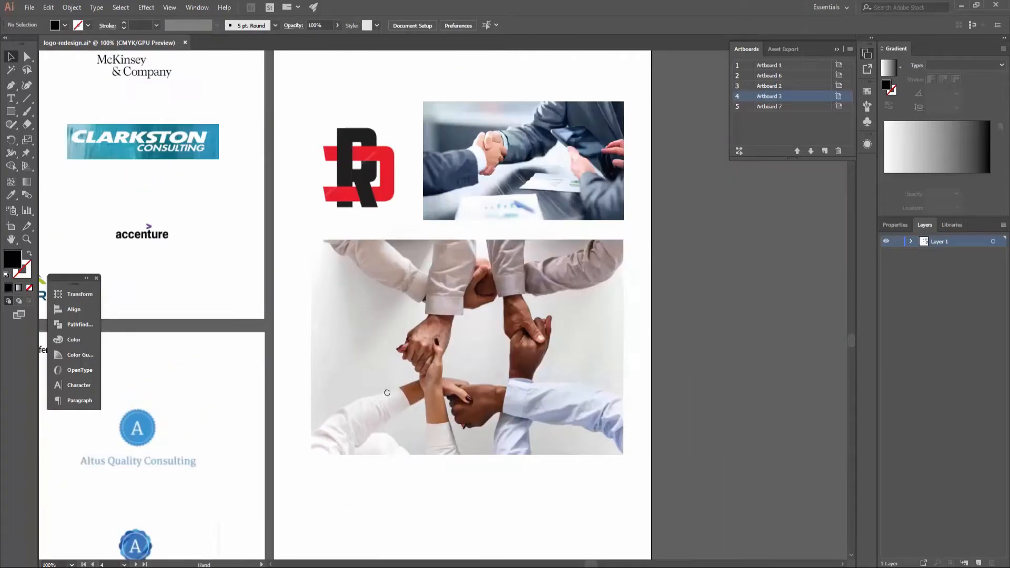
scroll(460, 370, up, 10)
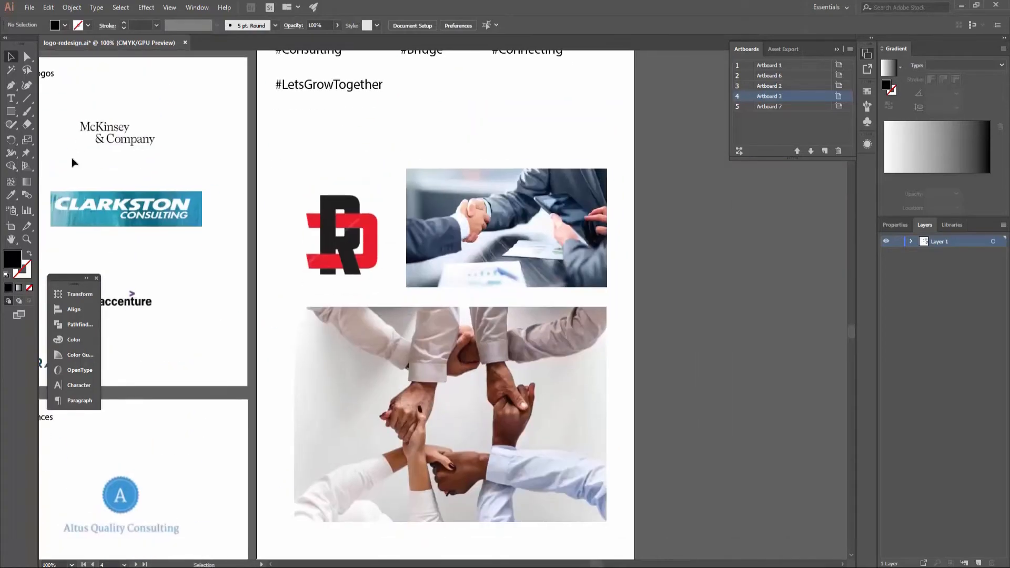
scroll(437, 258, down, 8)
drag(453, 115, 405, 363)
drag(401, 149, 491, 149)
double_click(453, 149)
key(Escape)
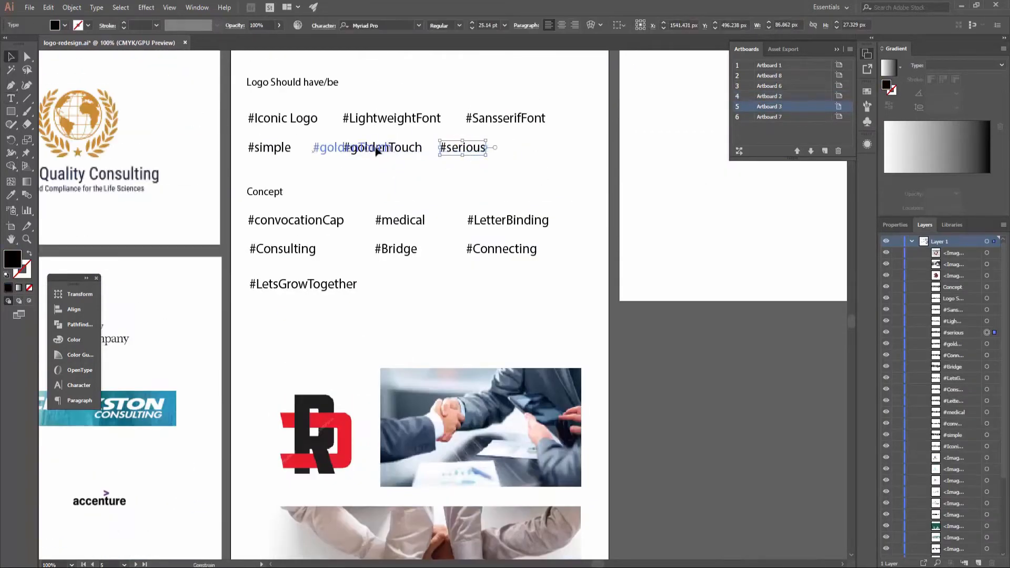
Step: Shift "#goldenTouch" and "#serious" closer to "#simple" and add a "#trustWorthy" tag at the row's end from a copy
drag(376, 151, 377, 151)
drag(481, 152, 542, 152)
double_click(543, 149)
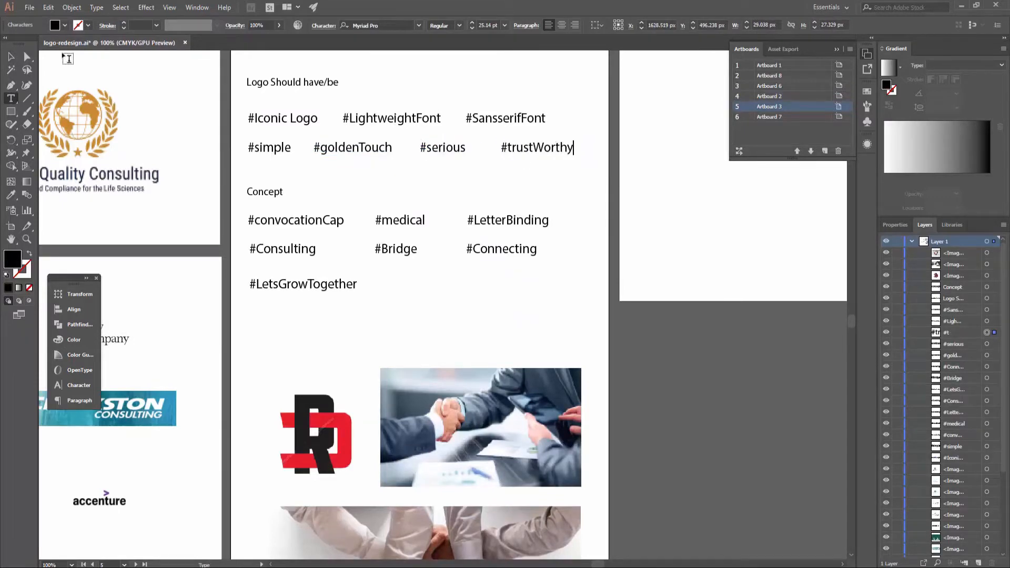
click(11, 56)
click(385, 196)
Step: Copy the "Mood Board" heading onto the empty artboard beside it and replace its text with "Sketch/Ideat"
drag(449, 263, 405, 286)
drag(315, 495, 376, 165)
key(ctrl+minus)
key(ctrl+minus)
drag(336, 215, 384, 289)
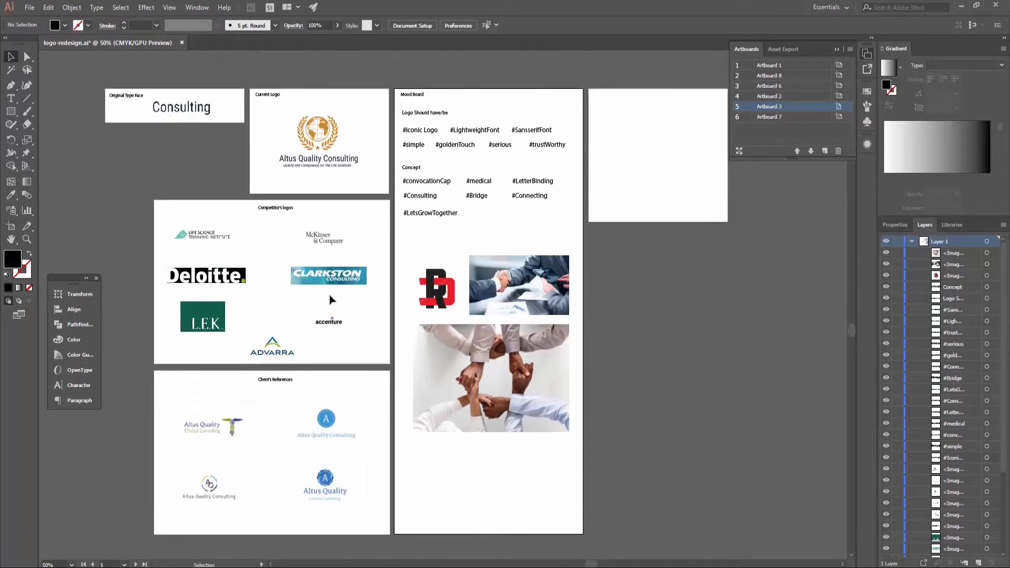
alt+drag(406, 99, 604, 99)
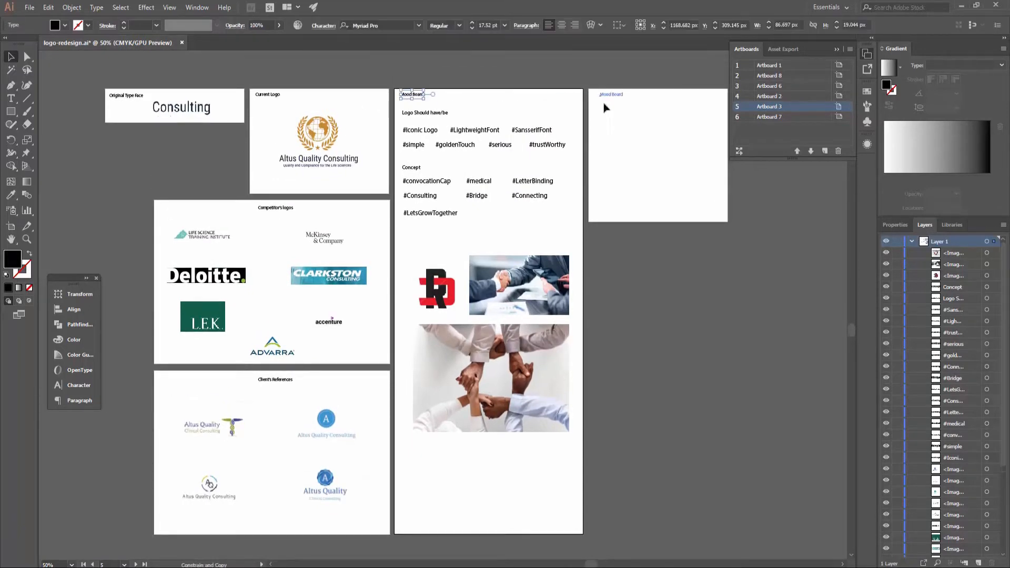
double_click(616, 94)
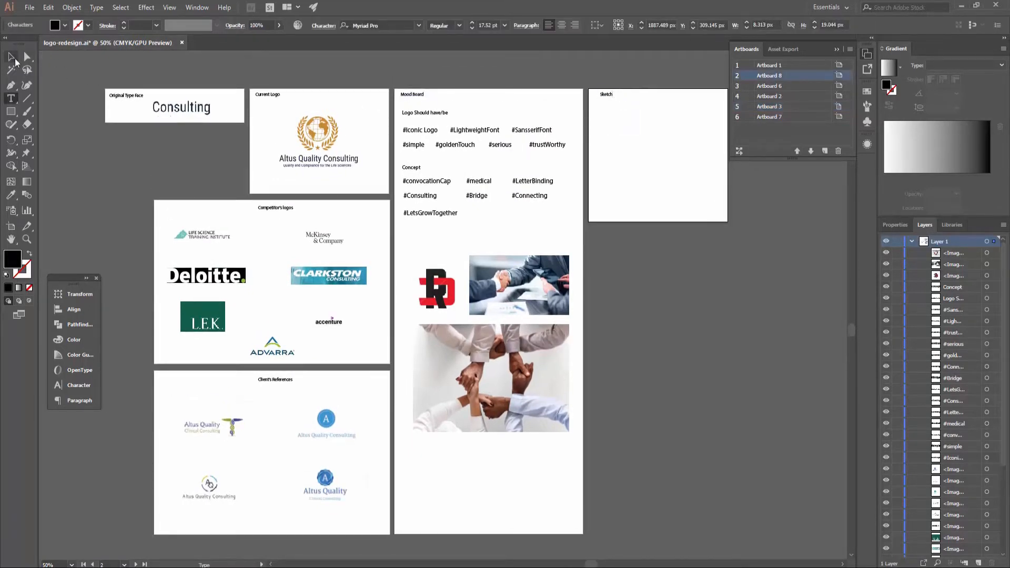
key(ctrl+plus)
key(ctrl+plus)
key(ctrl+plus)
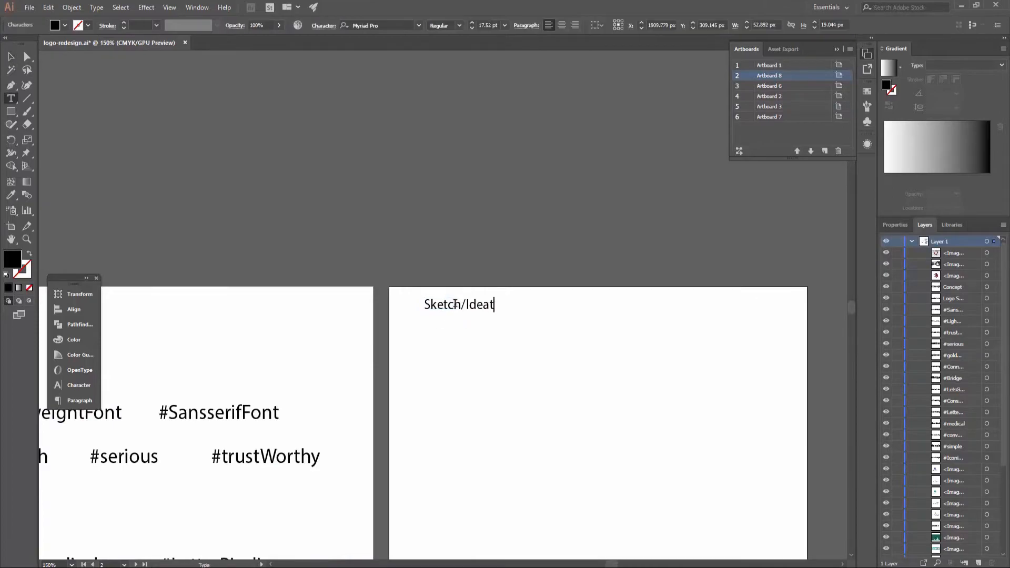
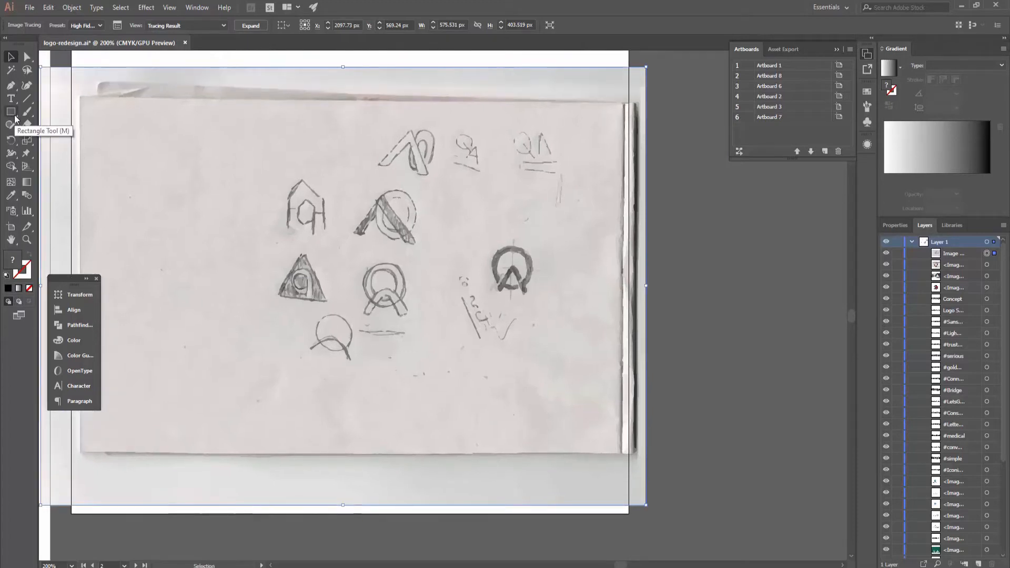
Step: Trace the ring of the isolated QA sketch with a circle about 41.5 px wide and a smaller inner circle, both with 0.75 pt strokes
drag(15, 118, 61, 134)
key(ctrl+plus)
key(ctrl+plus)
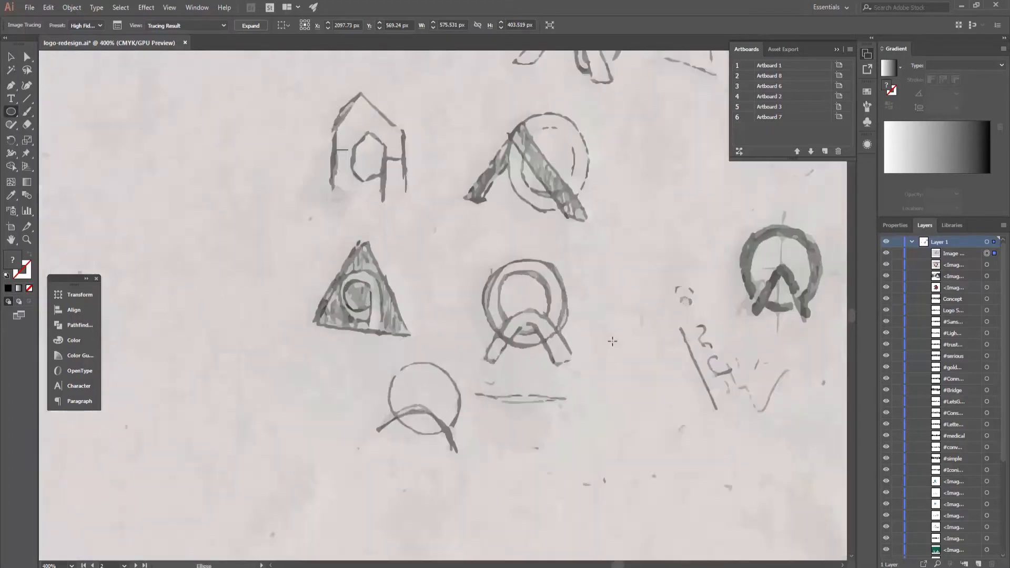
drag(640, 260, 241, 258)
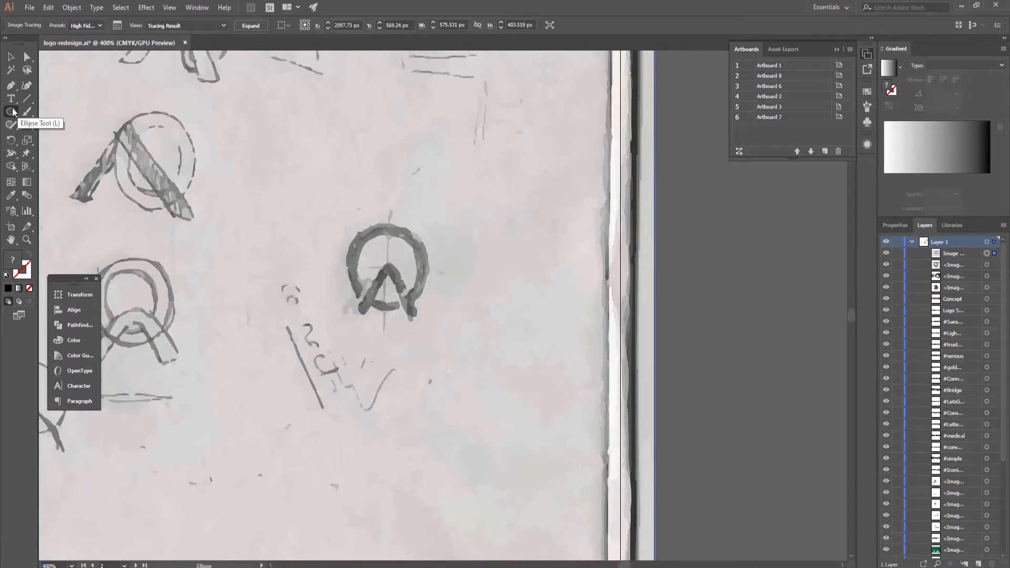
drag(346, 228, 430, 315)
key(v)
click(123, 23)
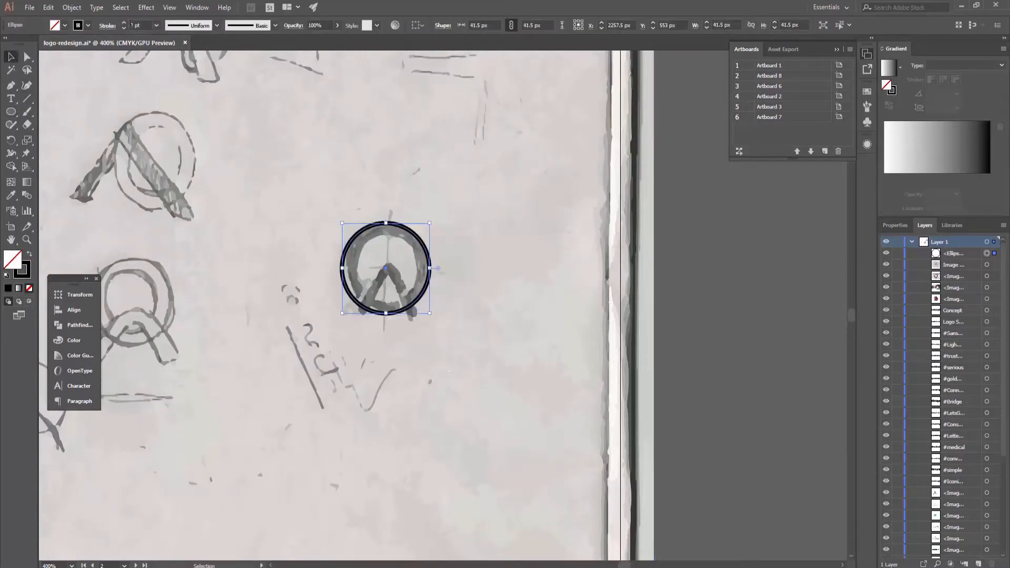
click(124, 28)
click(123, 28)
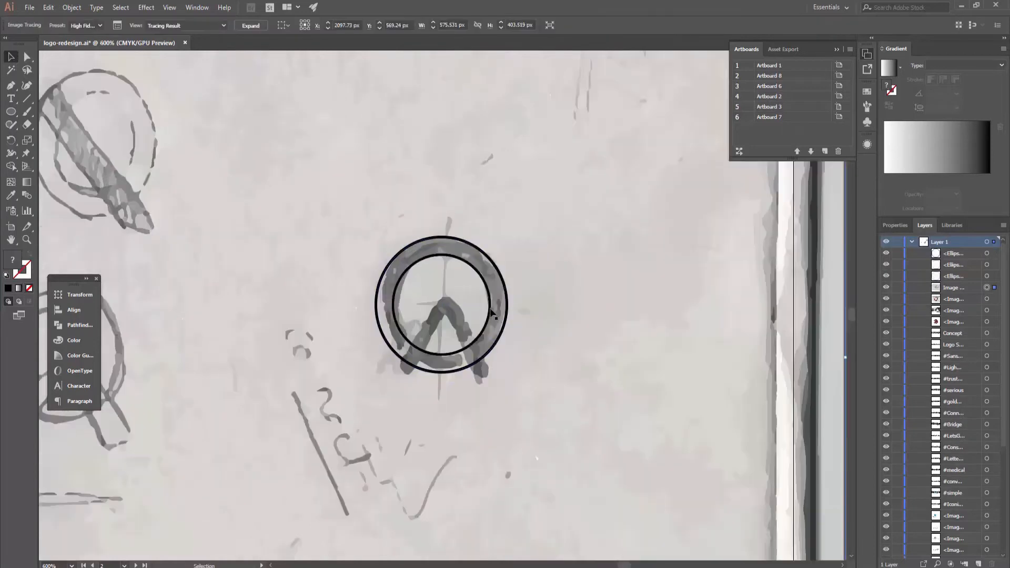
click(505, 323)
click(510, 351)
Step: Draw a vertical 0.75 pt line about 56 px long through the circles and add a copy rotated 90° across it
click(22, 100)
drag(443, 221, 443, 404)
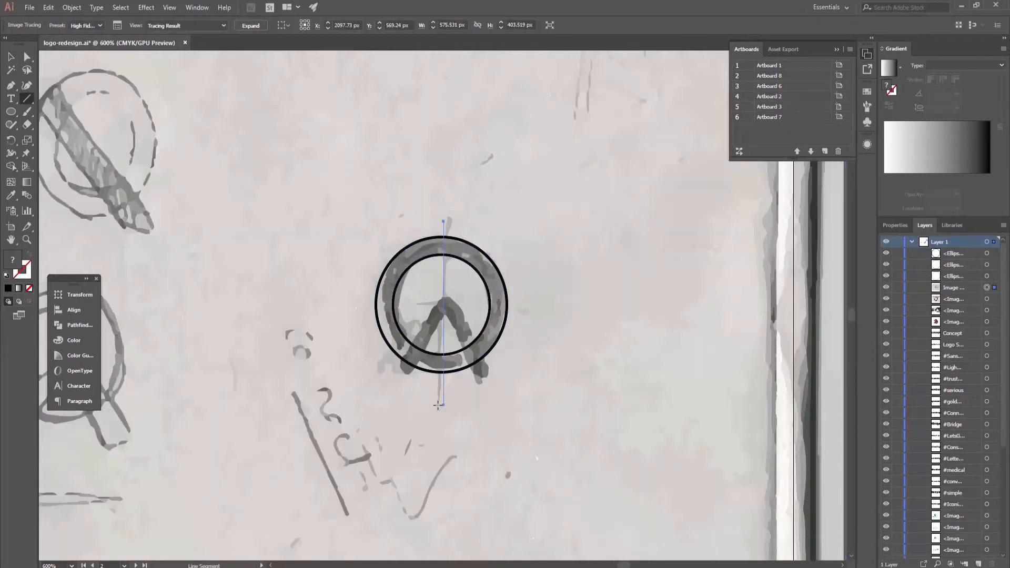
click(124, 28)
click(125, 28)
key(v)
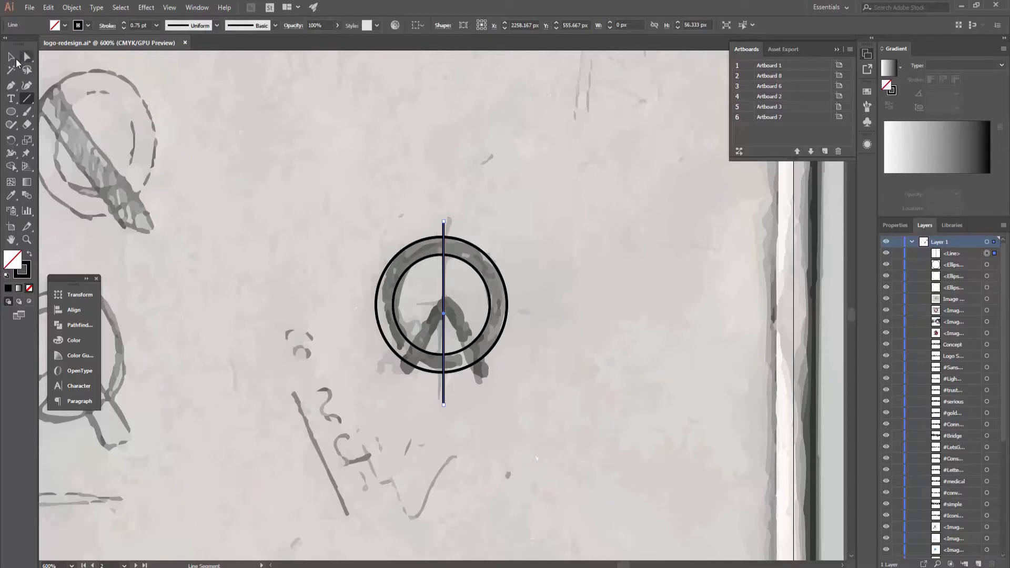
key(ctrl+c)
key(ctrl+f)
drag(453, 223, 525, 311)
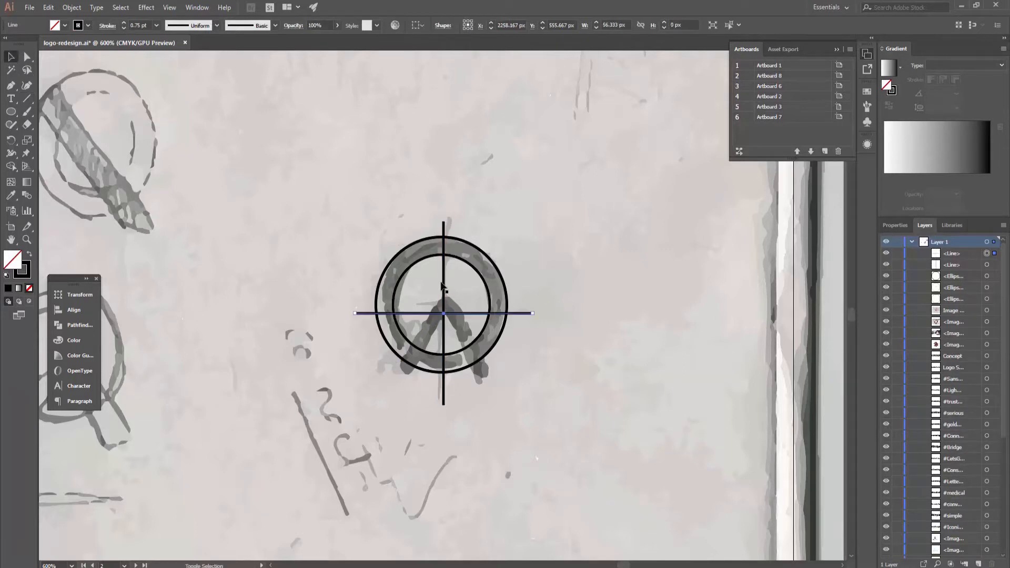
Step: Align the two circles and the crossing lines to a common centre and position them over the sketched ring
shift+click(444, 285)
shift+click(476, 264)
shift+click(485, 256)
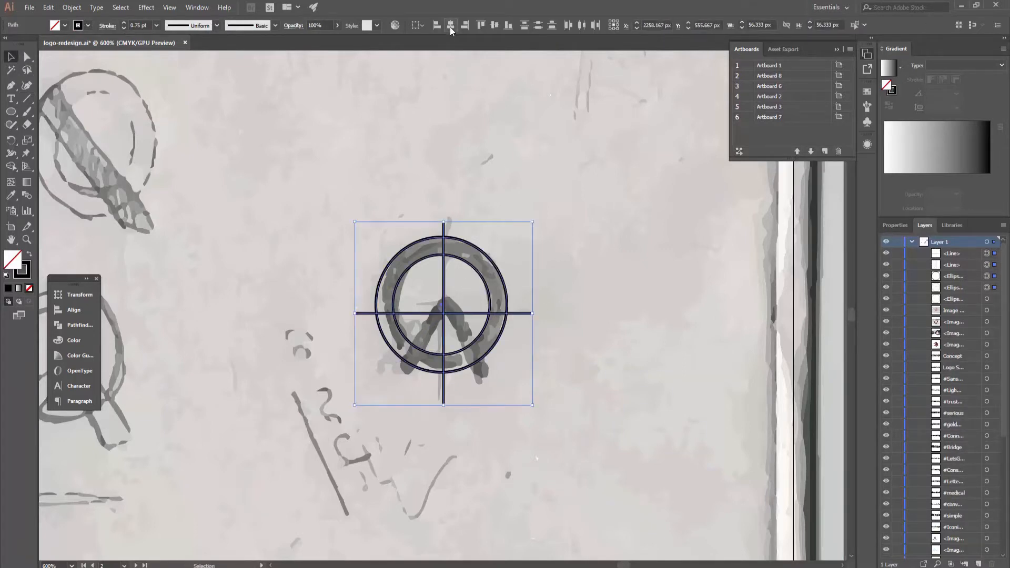
click(494, 26)
drag(442, 309, 440, 306)
click(492, 428)
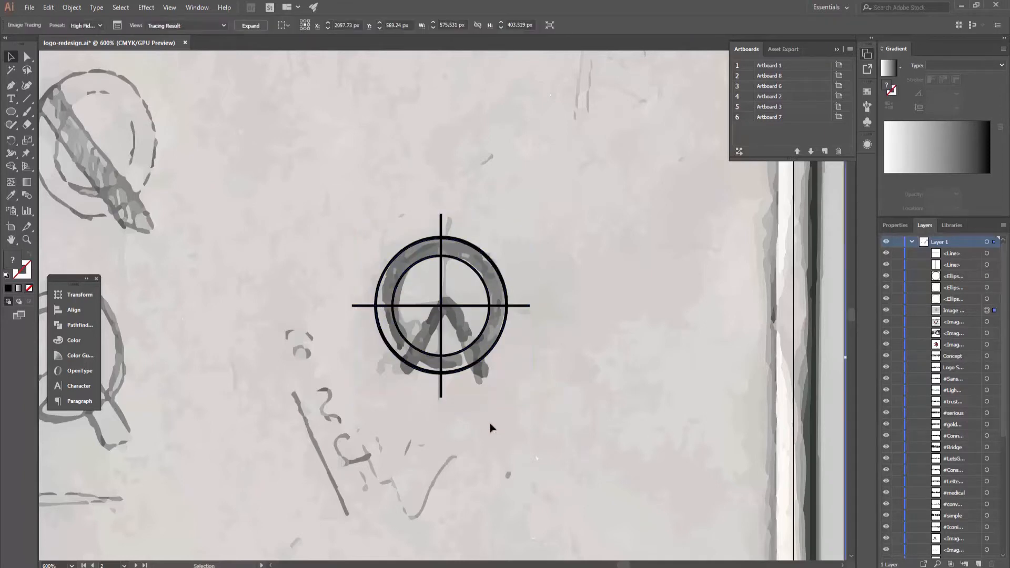
Step: Draw a diagonal line along one leg of the sketched A through the circles' centre, with a 0.75 pt black stroke
key(backslash)
drag(402, 374, 504, 192)
key(v)
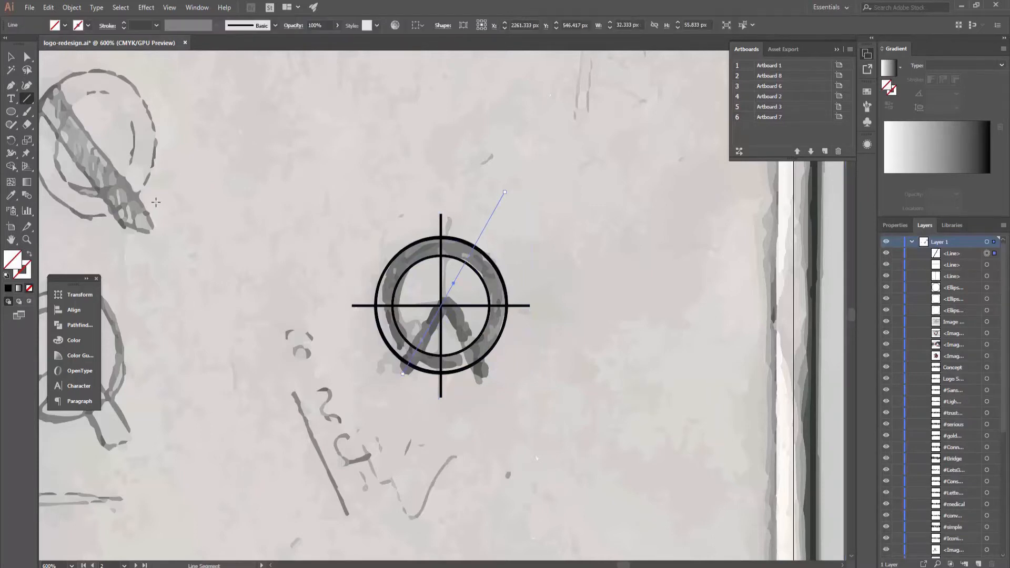
click(441, 221)
click(12, 56)
Step: Add a mirrored copy of the diagonal line along the A's other leg, crossing the first at the circles' centre
key(ctrl+c)
key(ctrl+f)
right_click(422, 336)
mouse_move(459, 491)
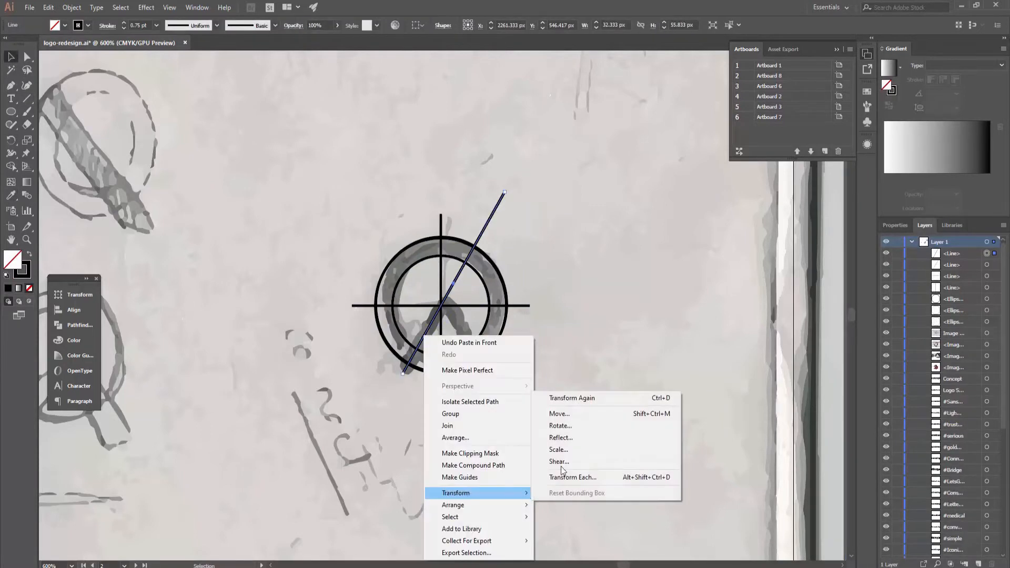
click(554, 437)
click(523, 388)
drag(463, 299, 444, 309)
click(382, 368)
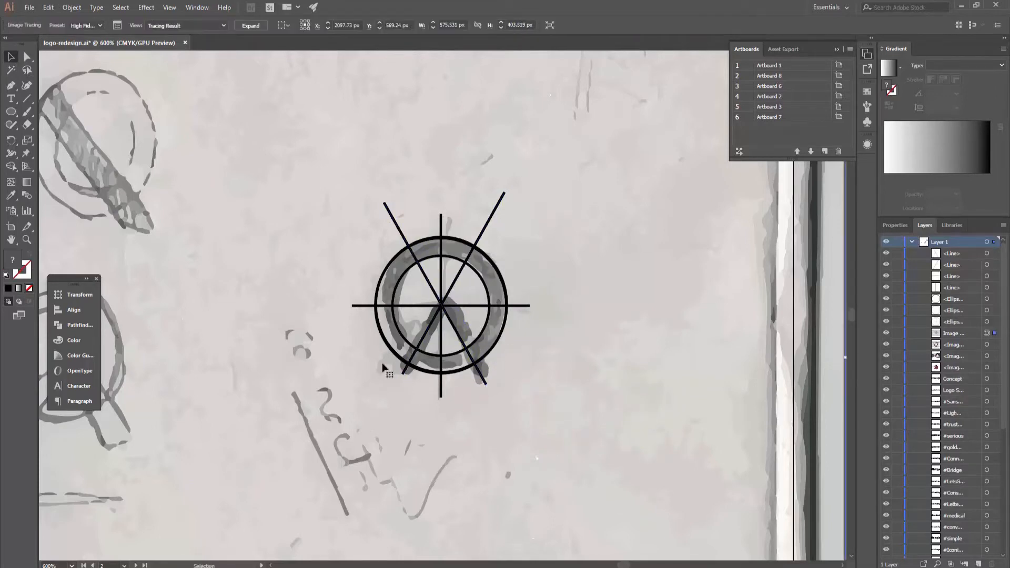
click(480, 376)
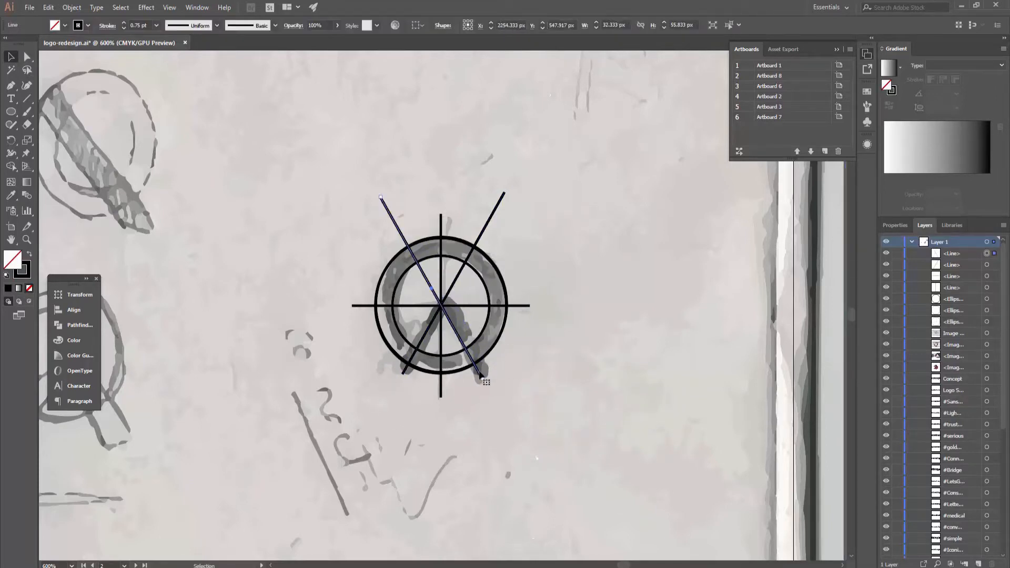
Step: Delete the construction circles and lines drawn over the QA sketch
click(481, 419)
key(ctrl+minus)
key(ctrl+minus)
key(ctrl+minus)
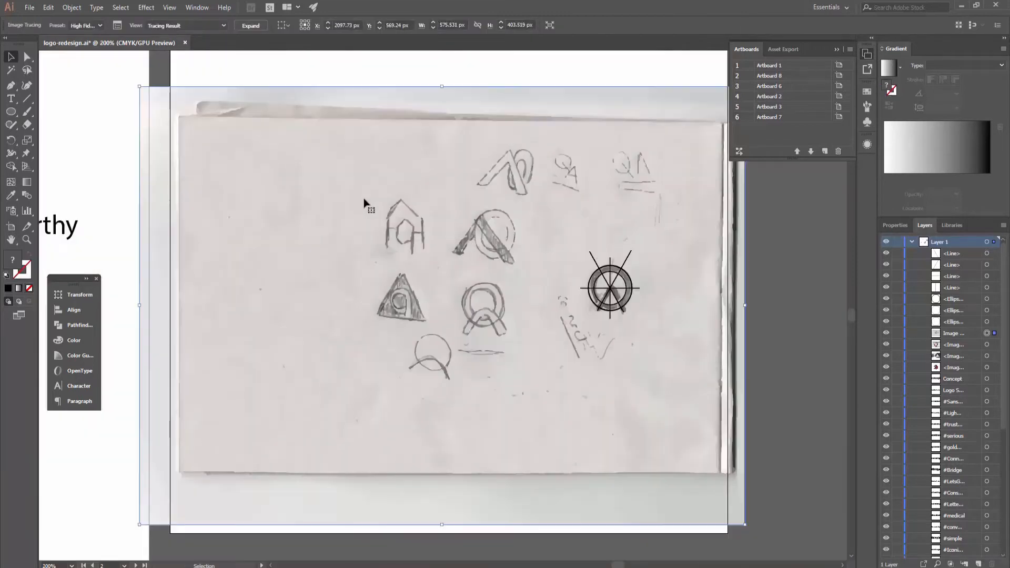
drag(767, 348, 573, 288)
click(440, 230)
key(Delete)
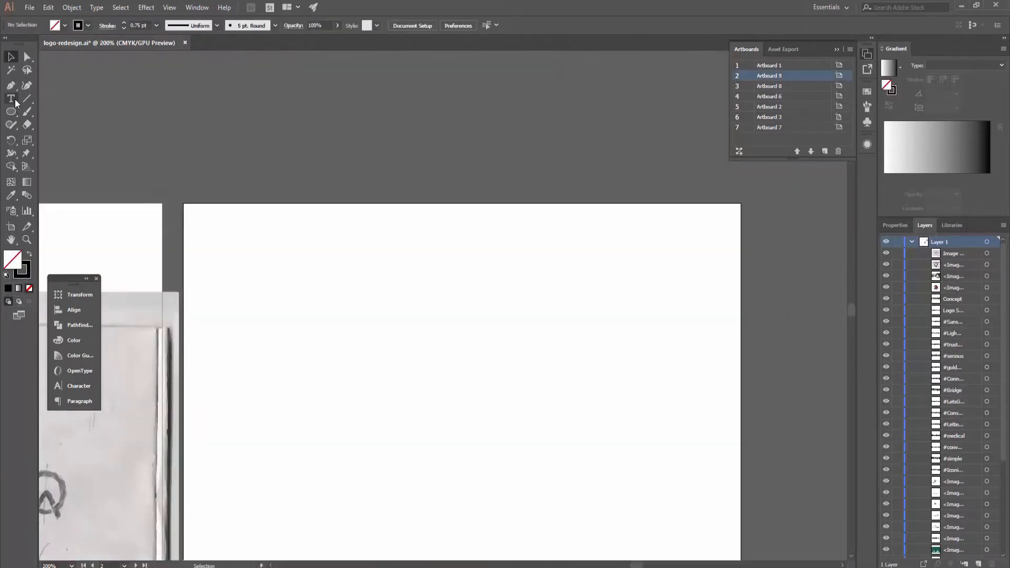
Step: Title the blank artboard Creation and paste the circle-and-line construction below the title, enlarged around the middle of the artboard
click(12, 99)
drag(212, 241, 249, 273)
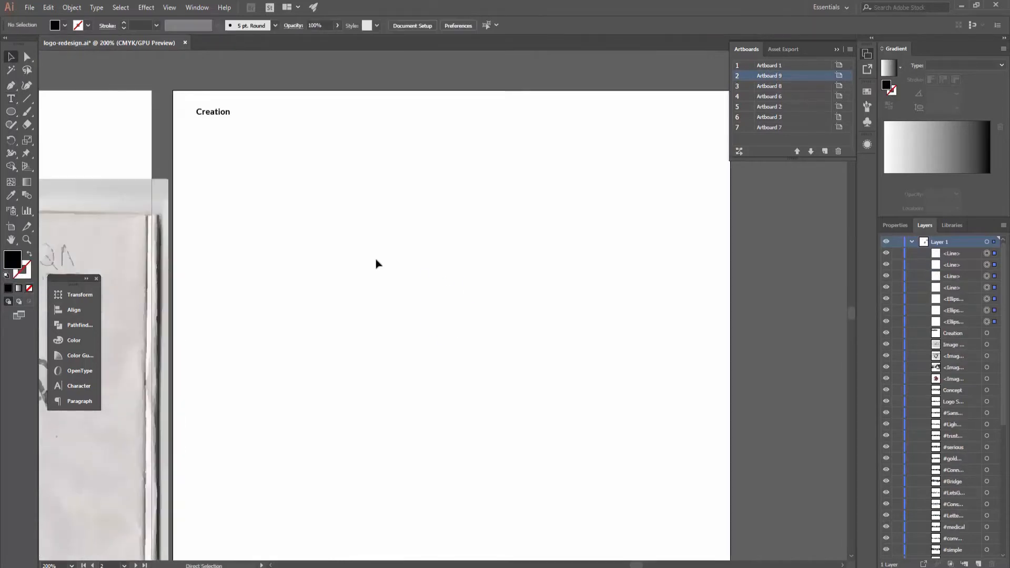
key(ctrl+v)
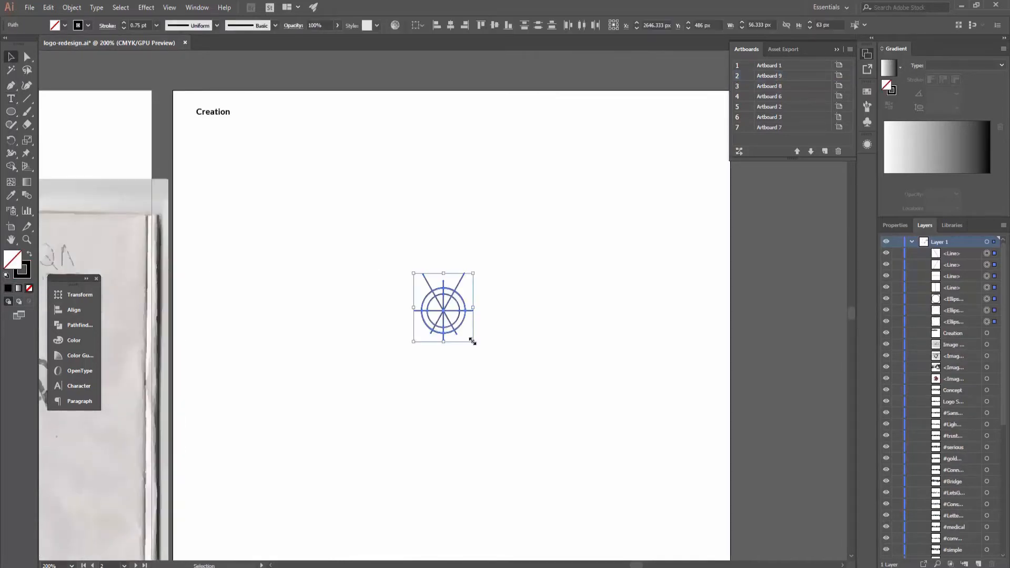
drag(479, 351, 555, 438)
click(631, 435)
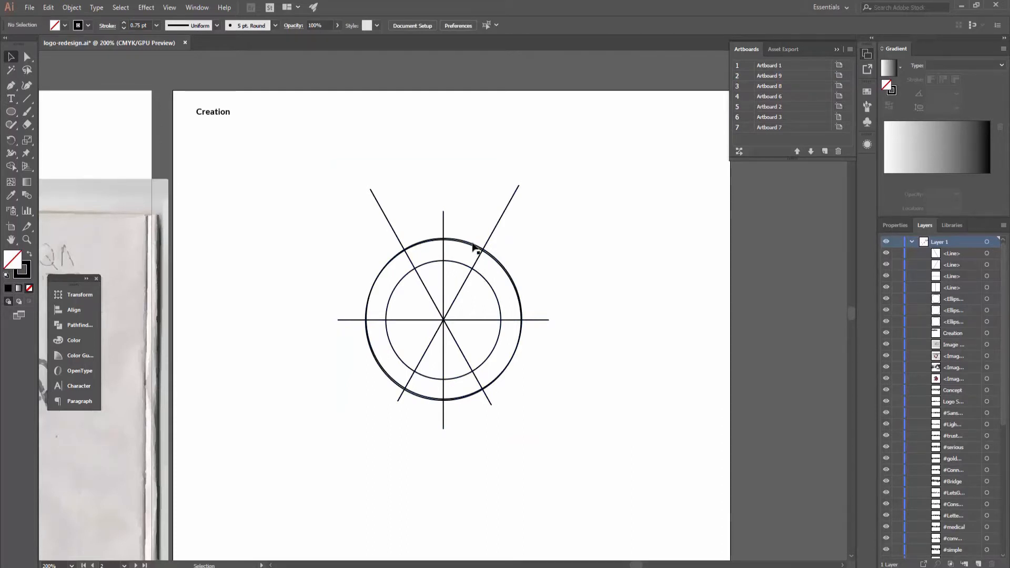
Step: Delete the duplicate outer circle and check the remaining circles and crossing lines in outline view
click(475, 247)
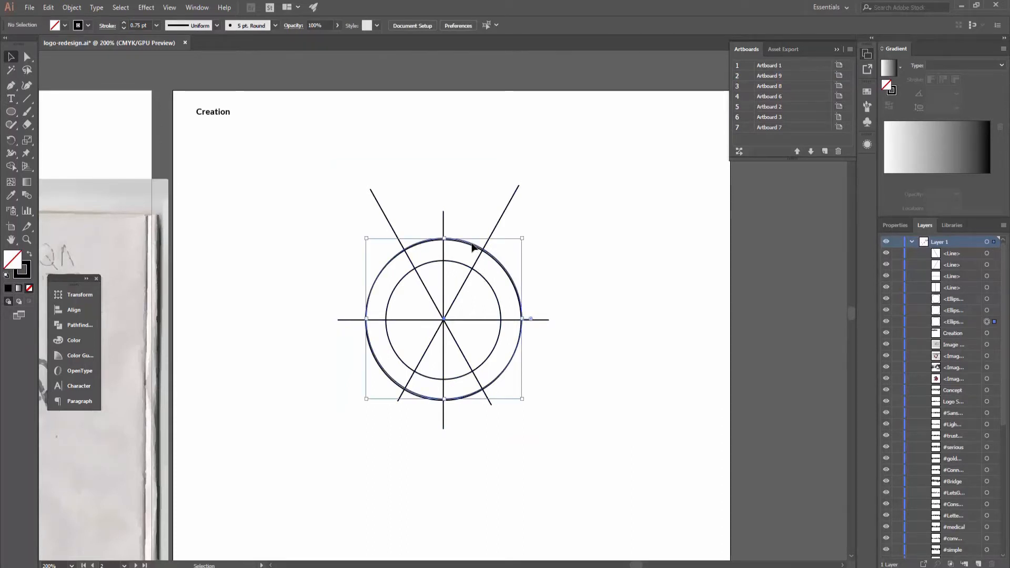
key(Delete)
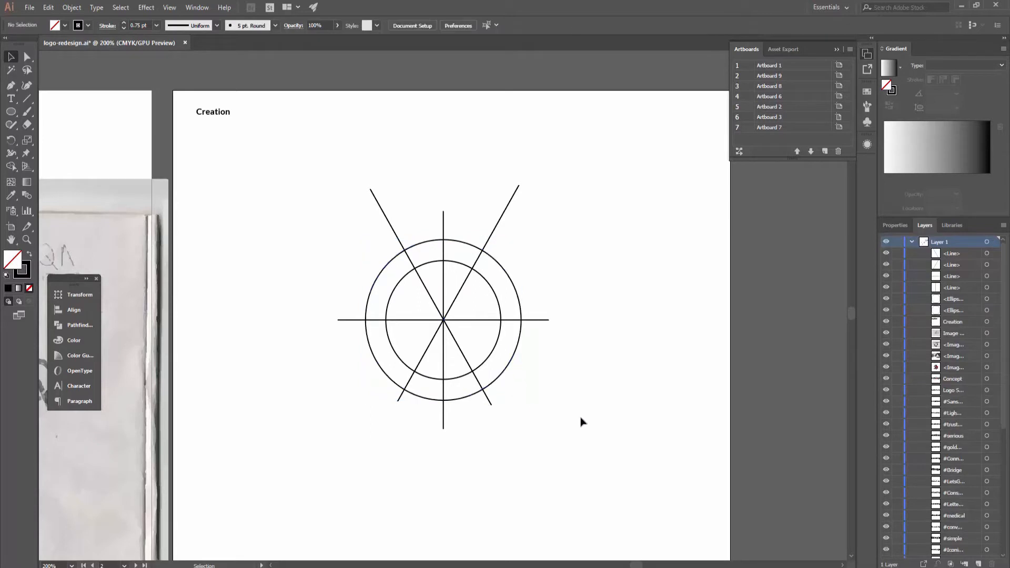
drag(360, 218, 577, 475)
click(576, 476)
key(ctrl+y)
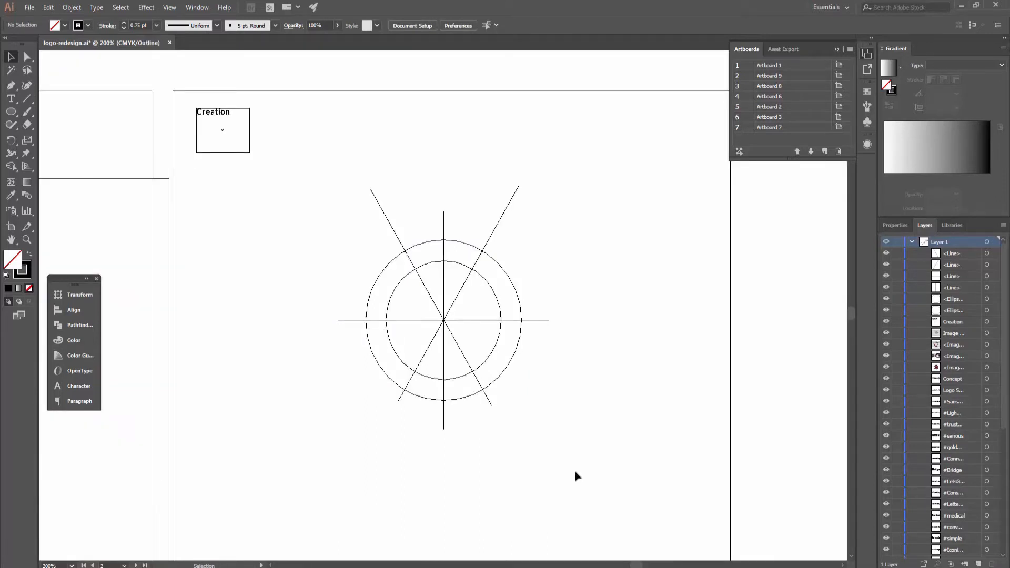
key(ctrl+plus)
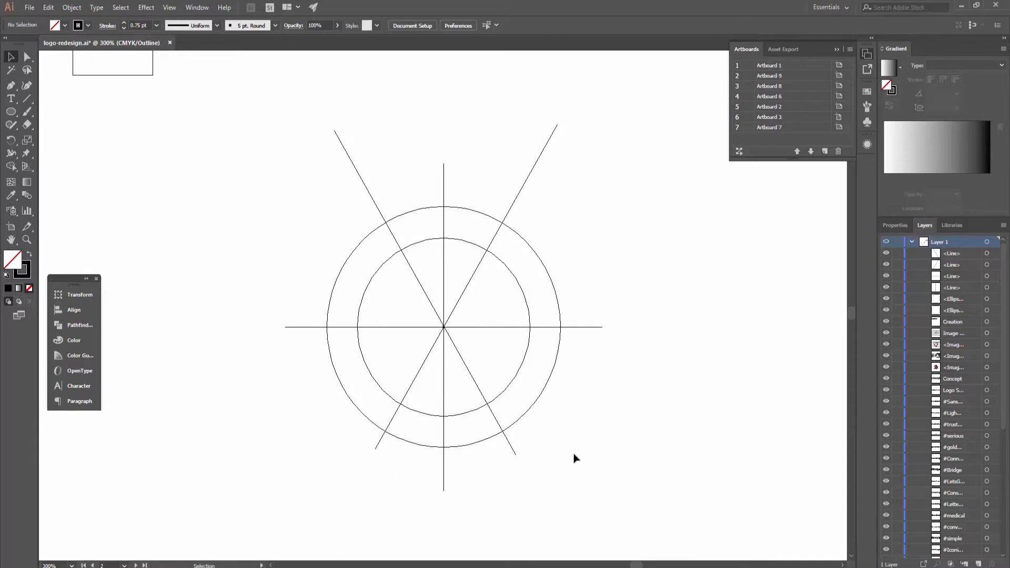
drag(555, 418, 548, 402)
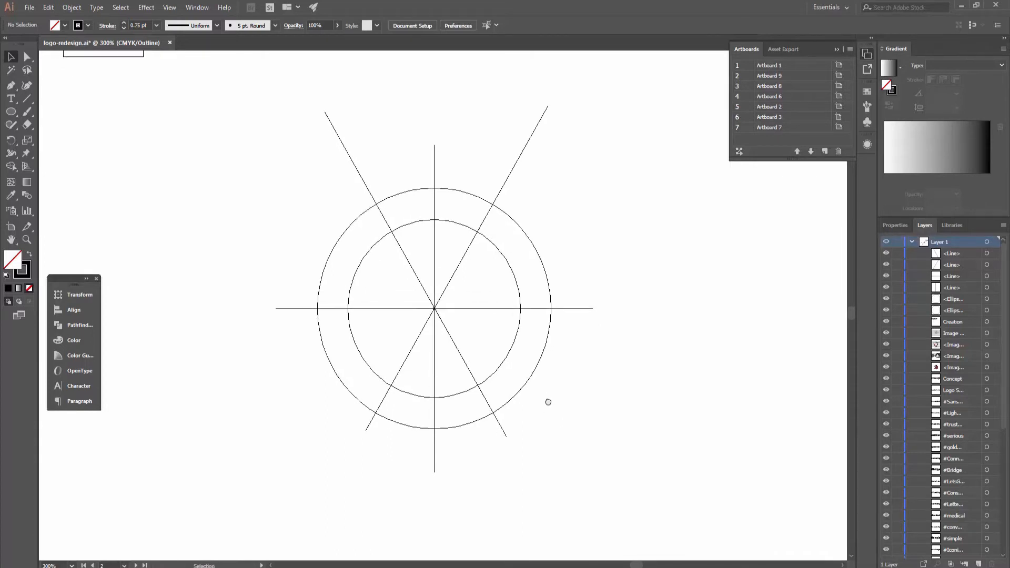
key(ctrl+y)
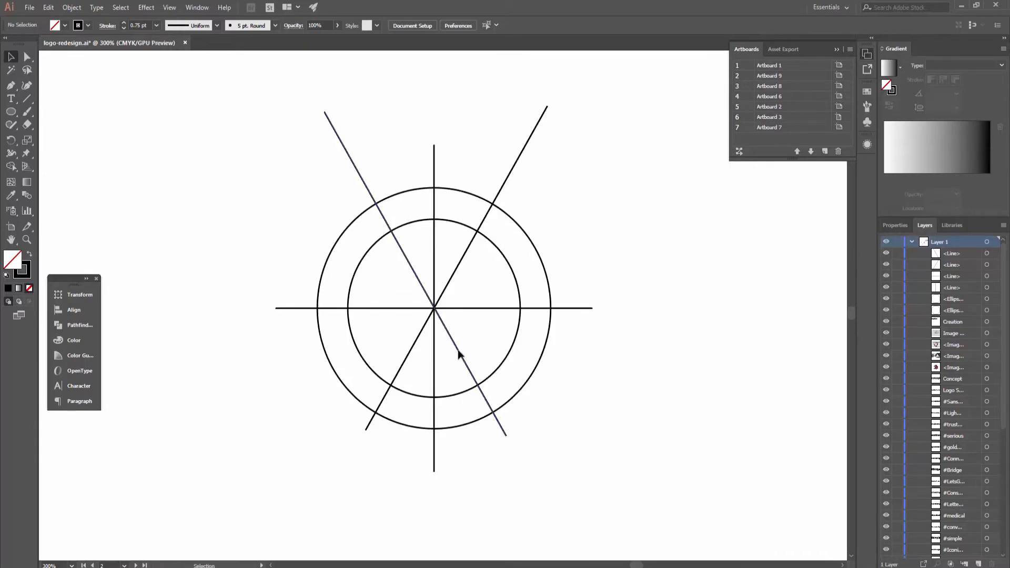
Step: Add the caption "Logo Grid" centred beneath the circle-and-line construction on the Creation artboard
key(ctrl+minus)
key(ctrl+minus)
key(t)
click(399, 447)
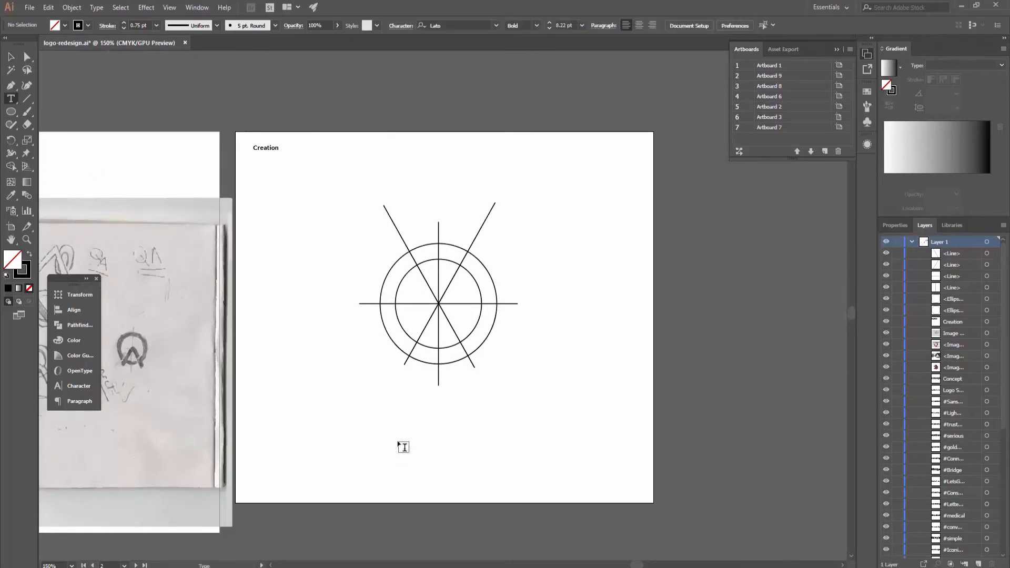
text(Logo Grid)
key(Escape)
drag(459, 448, 458, 423)
click(494, 451)
key(ctrl+equal)
key(ctrl+minus)
Step: Add a new artboard and place it directly below the Creation artboard
click(824, 152)
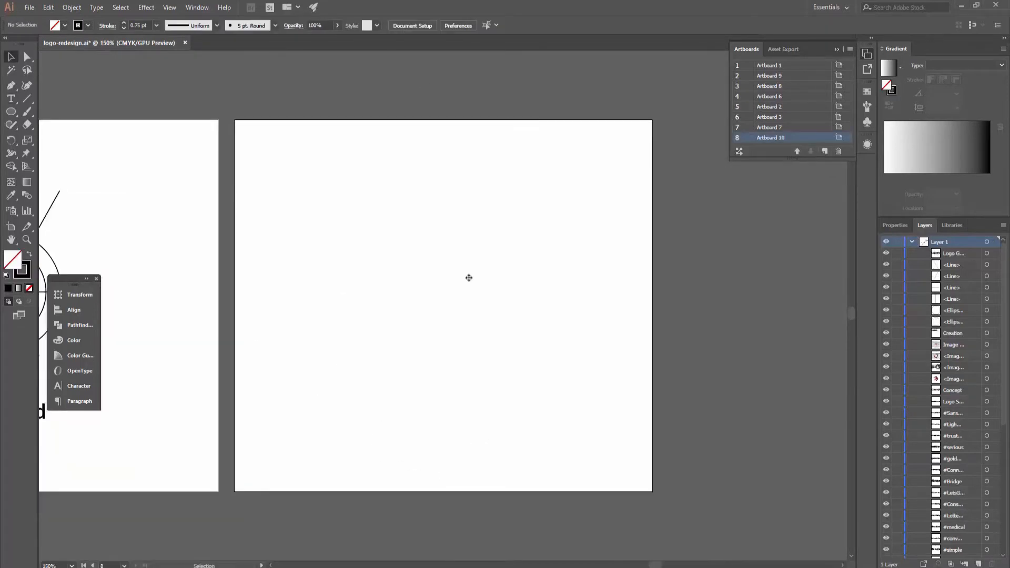
key(shift+o)
drag(684, 132, 253, 516)
Step: Try to copy the construction grid onto the new artboard and add the heading "Development"
key(v)
drag(550, 125, 511, 442)
double_click(269, 496)
text(Development)
key(Escape)
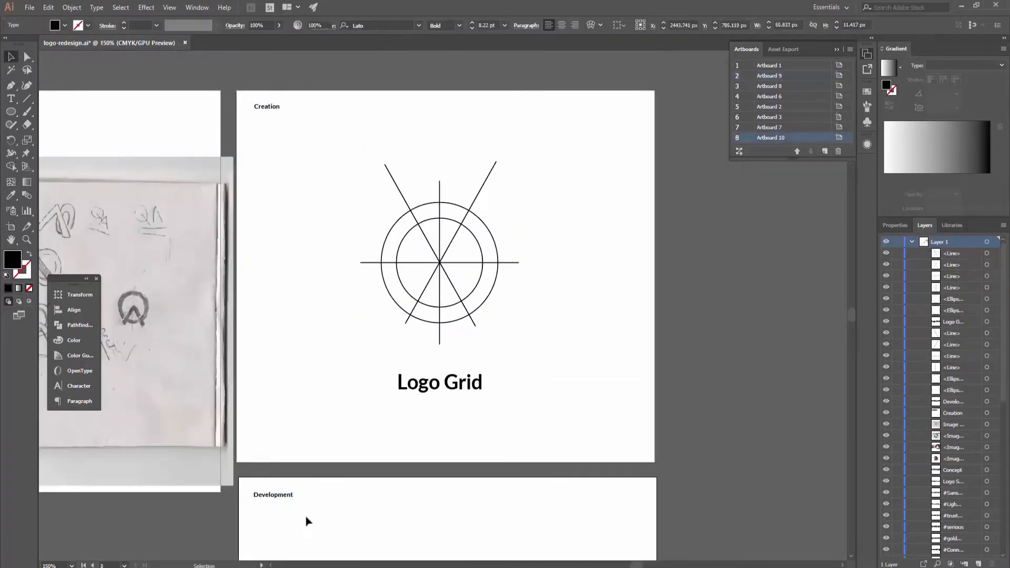
Step: Undo the copied grid and the Development heading, keeping the new artboard
key(ctrl+equal)
key(ctrl+equal)
right_click(517, 363)
click(550, 284)
key(ctrl+equal)
key(ctrl+equal)
key(ctrl+equal)
key(ctrl+equal)
key(ctrl+equal)
key(ctrl+z)
key(ctrl+z)
key(ctrl+z)
key(ctrl+z)
scroll(565, 360, down, 5)
click(277, 216)
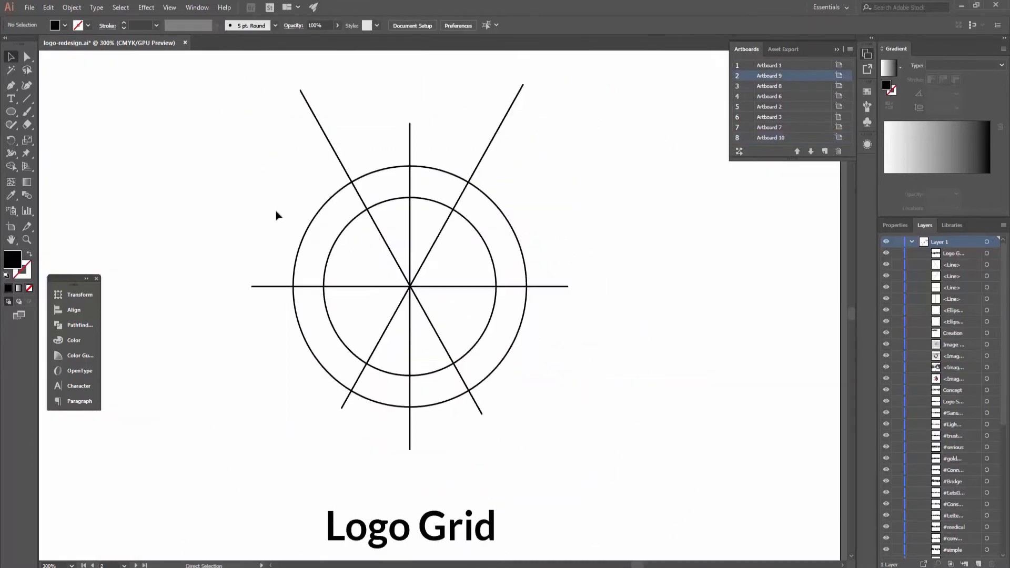
Step: Examine the crossing point of the logo grid's lines in outline view
scroll(410, 290, up, 5)
key(ctrl+y)
click(388, 286)
shift+click(406, 289)
key(ctrl+minus)
key(ctrl+minus)
key(ctrl+minus)
key(ctrl+minus)
key(ctrl+minus)
key(ctrl+minus)
key(ctrl+y)
Step: Copy the construction grid down to the new artboard and add the heading "Development" in that artboard's upper corner
drag(157, 153, 553, 368)
drag(430, 211, 431, 515)
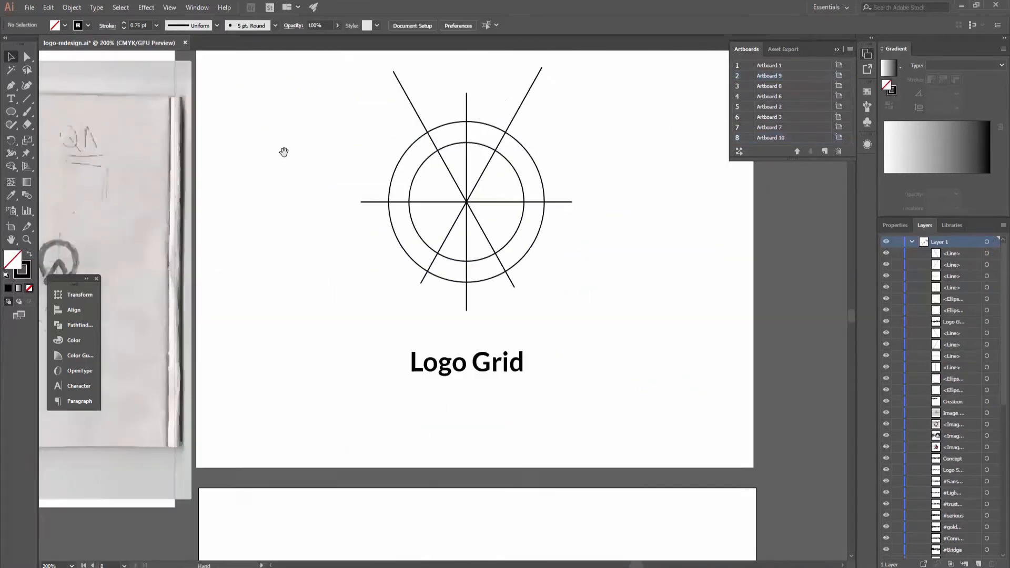
double_click(435, 289)
text(Development)
key(Escape)
drag(426, 291, 295, 270)
Step: Add a second horizontal line to the logo grid through the diagonals' crossing point, checking the alignment in outline view
key(ctrl+equal)
key(ctrl+equal)
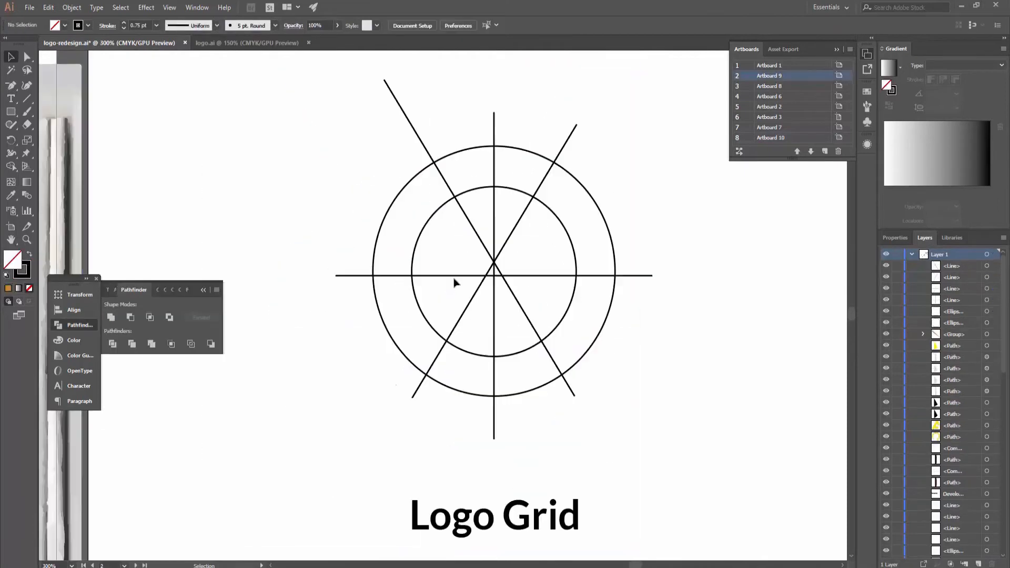
key(ctrl+y)
key(ctrl+equal)
key(ctrl+equal)
drag(475, 302, 458, 282)
key(ctrl+equal)
key(ctrl+equal)
key(ctrl+equal)
key(ctrl+equal)
key(ctrl+equal)
key(ctrl+equal)
key(ctrl+minus)
key(ctrl+minus)
key(ctrl+minus)
key(ctrl+minus)
key(ctrl+minus)
key(ctrl+minus)
key(ctrl+minus)
key(ctrl+minus)
key(ctrl+y)
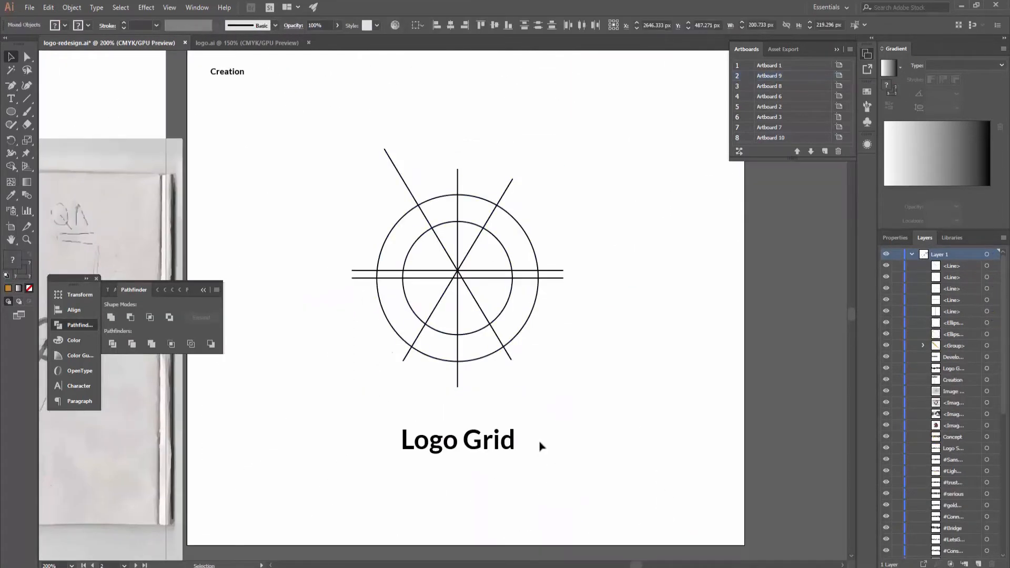
click(539, 445)
Step: Paste a copy of the revised circle-and-line grid onto the Development artboard
scroll(543, 331, down, 5)
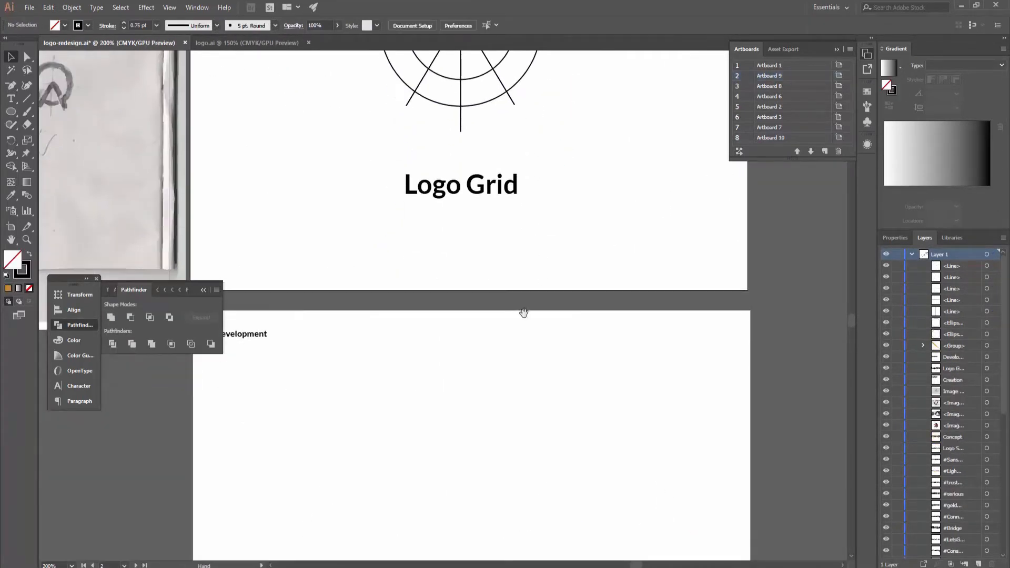
scroll(517, 344, down, 5)
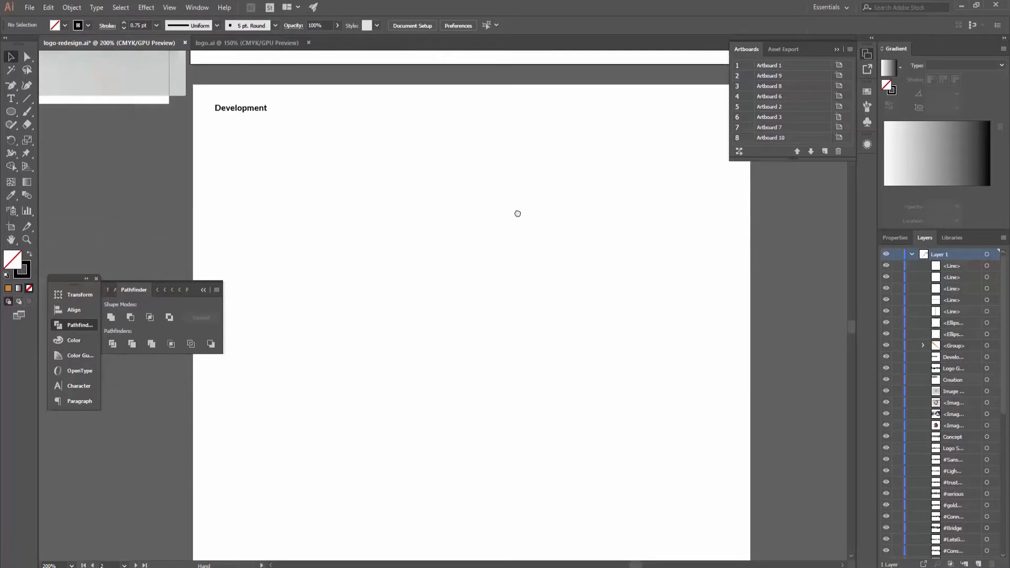
click(469, 285)
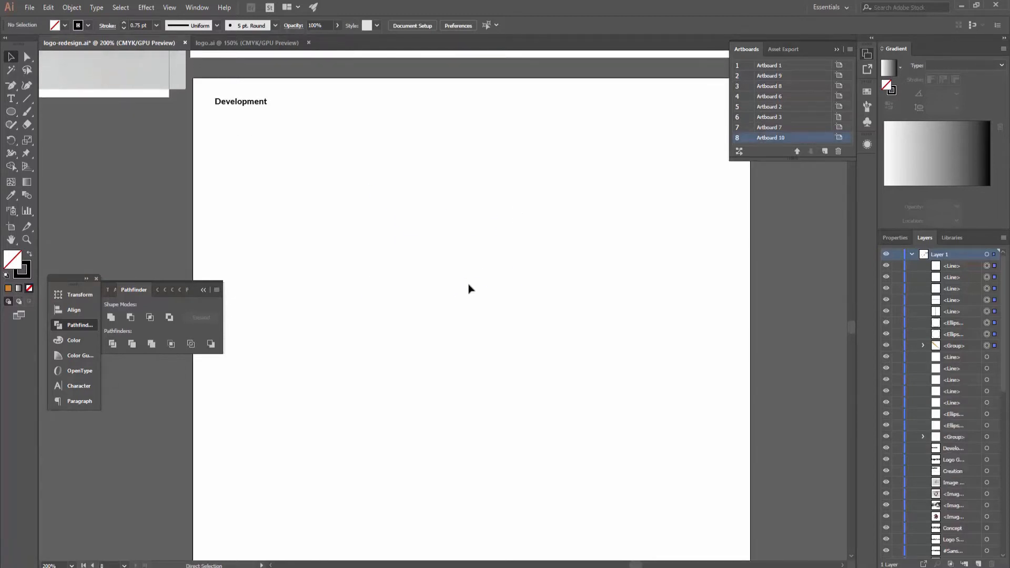
key(ctrl+v)
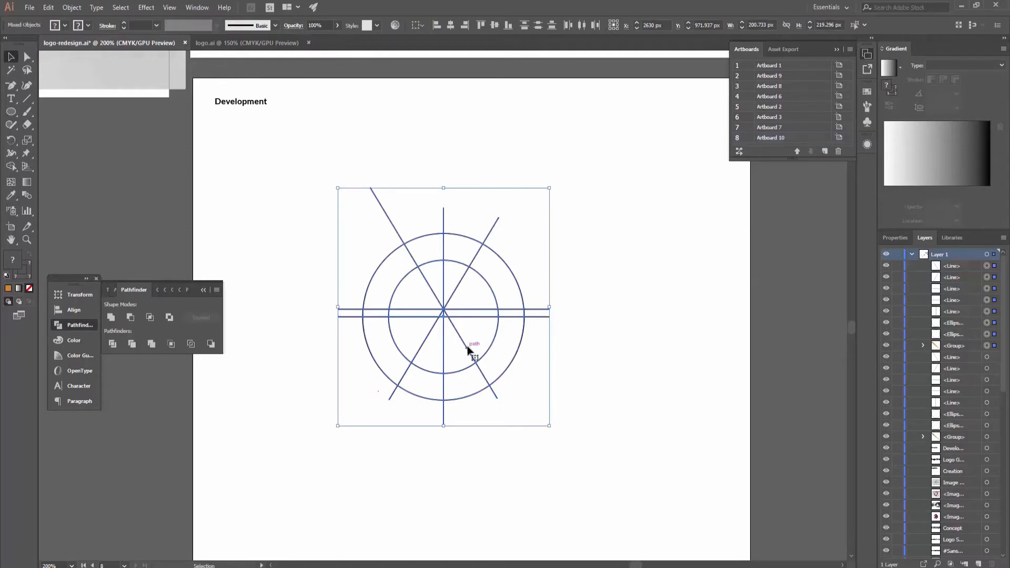
key(a)
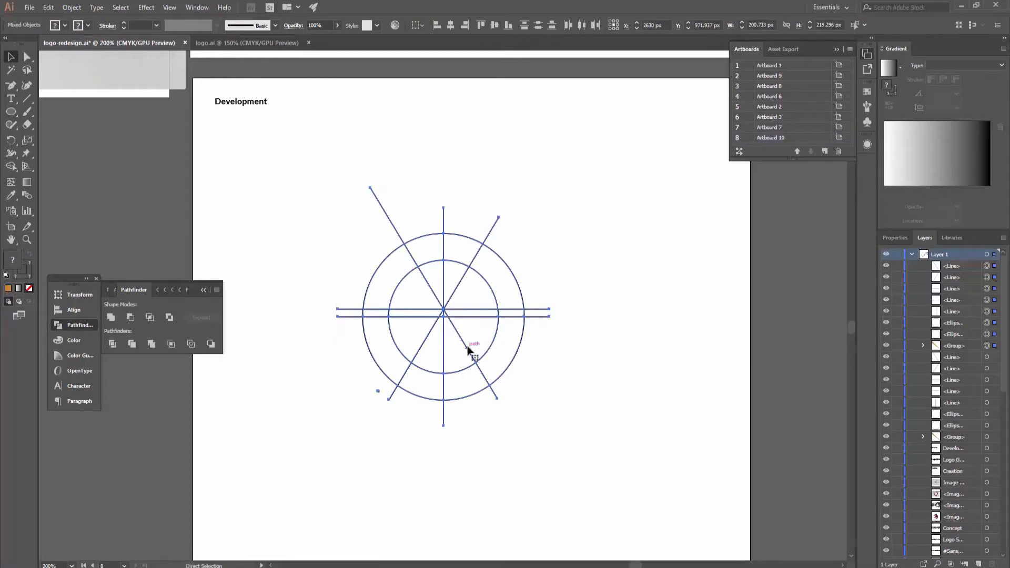
key(ctrl+equal)
key(ctrl+equal)
key(v)
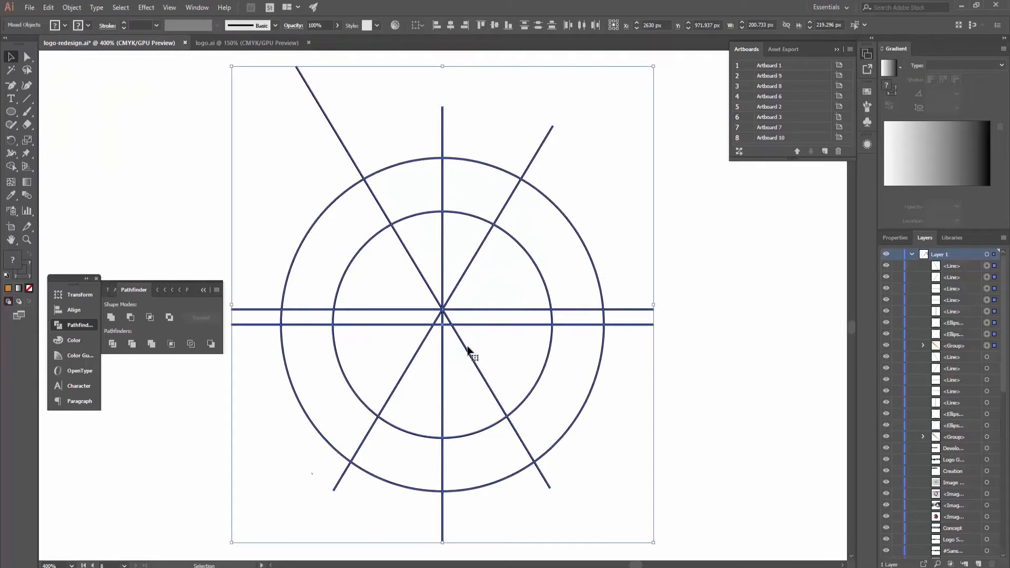
drag(467, 344, 475, 342)
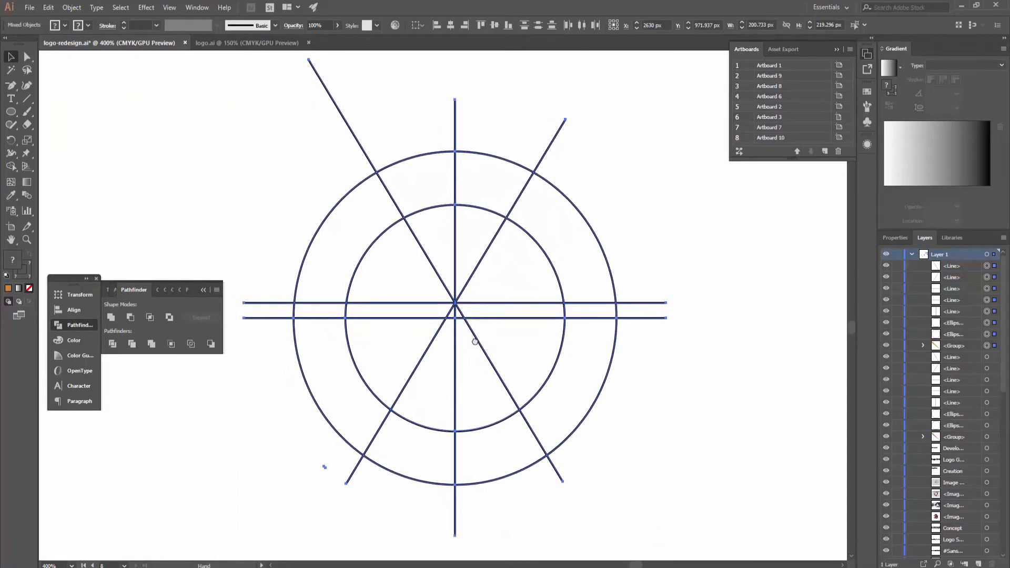
Step: Convert the pasted circles and lines on the Development artboard into guides
click(382, 244)
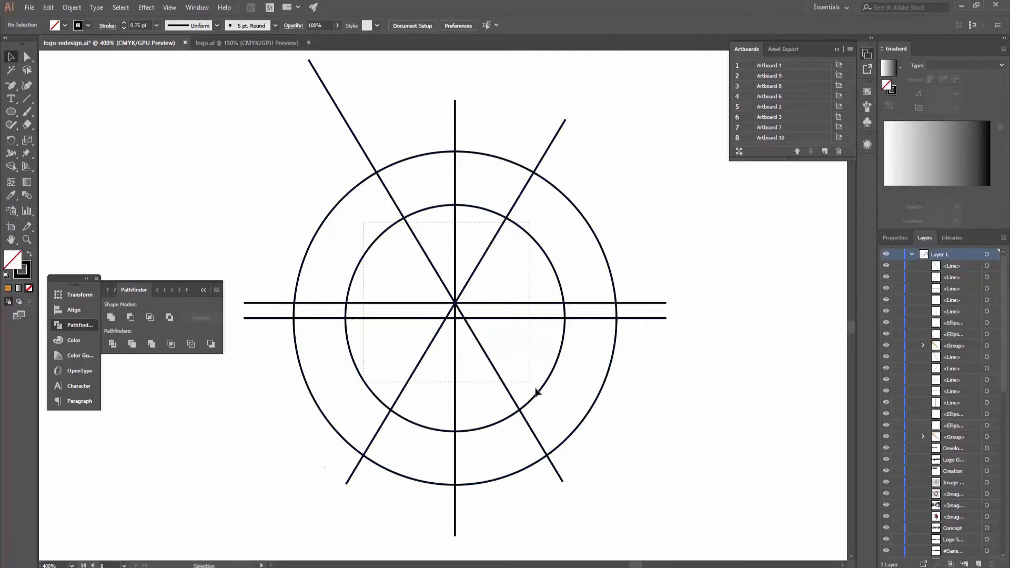
key(ctrl+a)
right_click(465, 311)
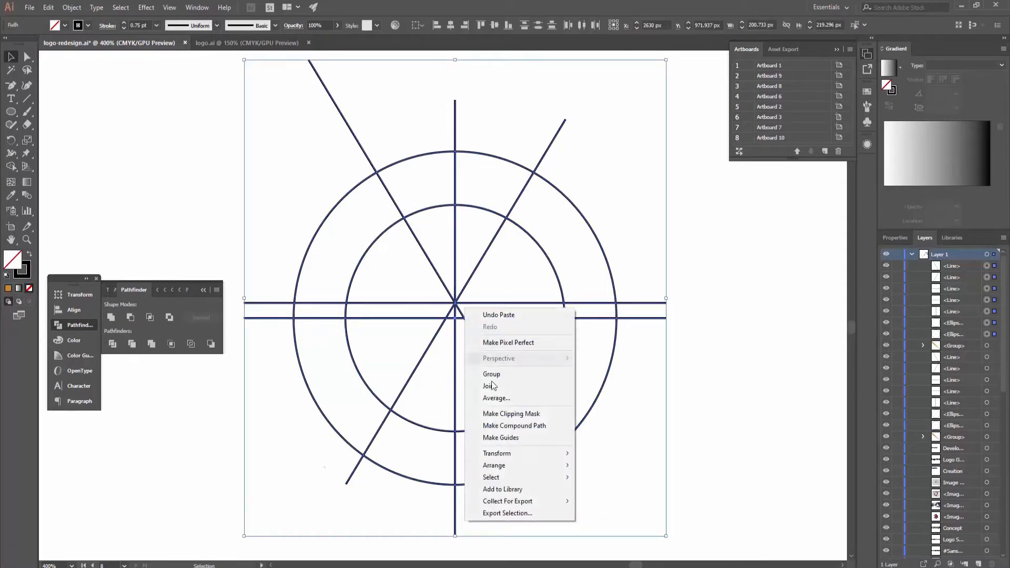
click(508, 438)
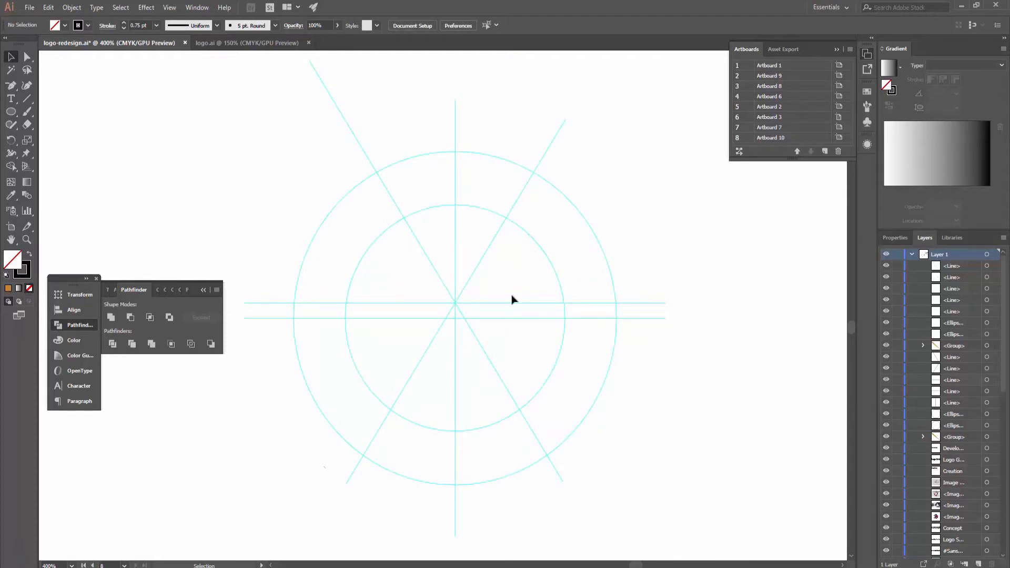
Step: Draw an unfilled circle about 104 px wide over the inner guide circle, with a 1 pt black stroke
click(14, 114)
drag(456, 318, 564, 390)
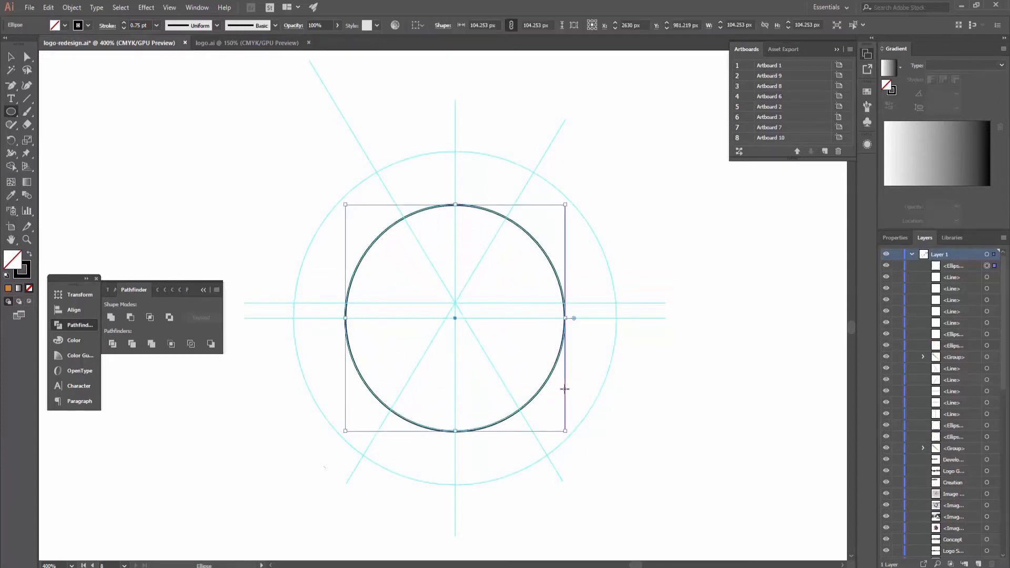
click(11, 58)
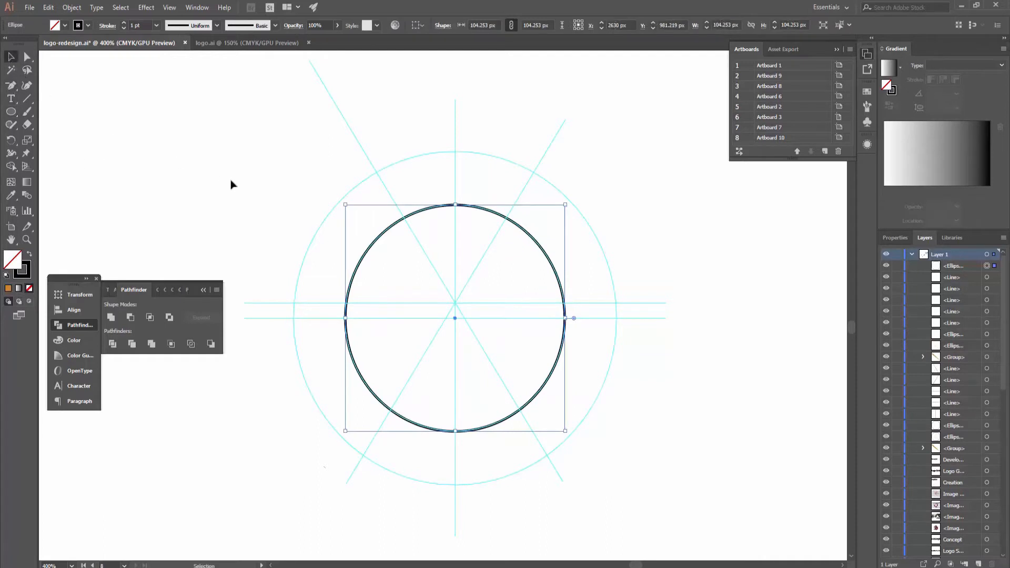
Step: Duplicate the circle in place and enlarge the copy from its centre to match the outer guide circle
key(a)
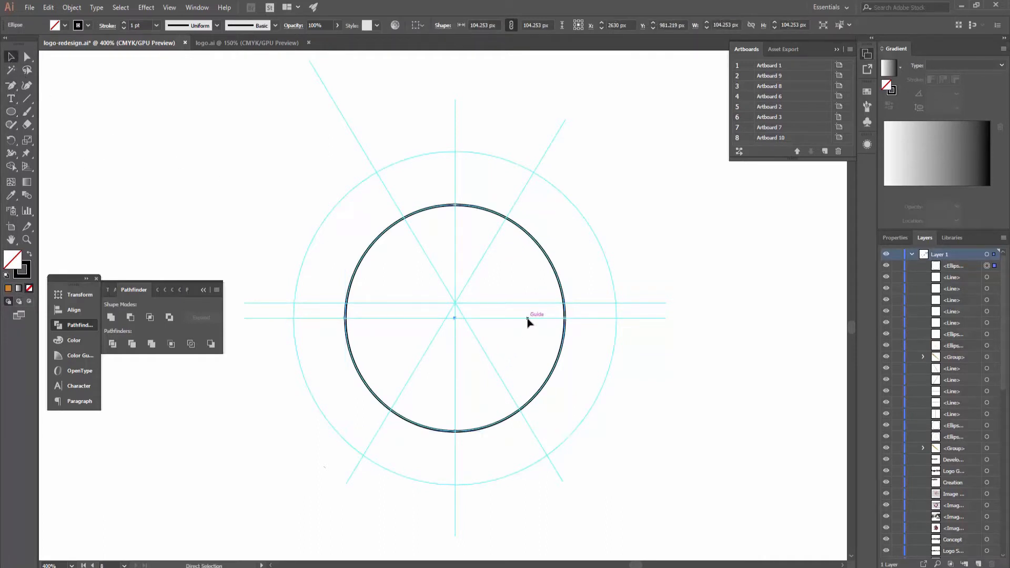
key(ctrl+c)
key(ctrl+f)
key(v)
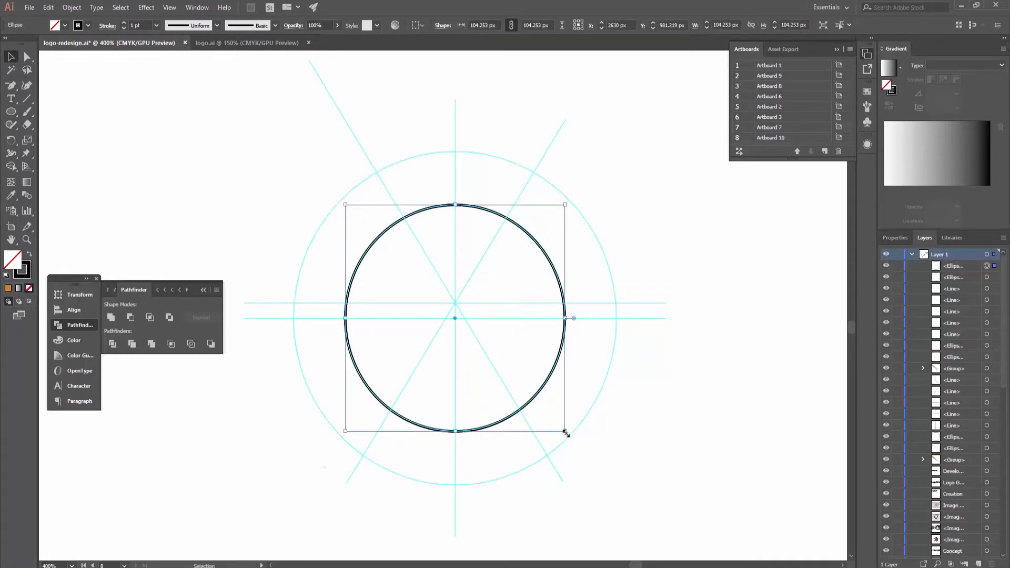
drag(578, 450, 618, 486)
click(668, 423)
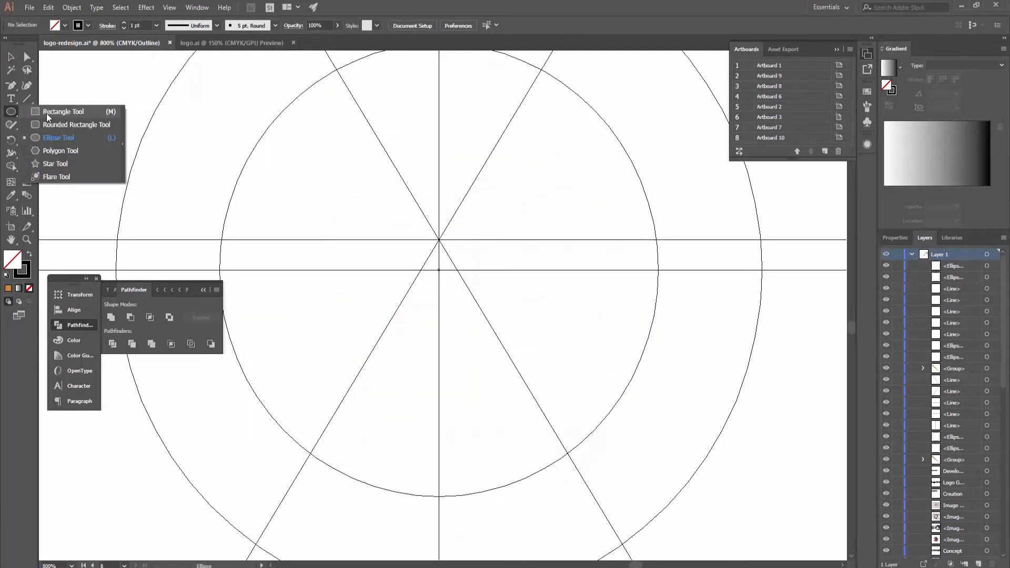
Step: Draw a rectangle about 25 px wide and 104 px tall spanning the gap between the two circles, across the lower horizontal guide
click(57, 137)
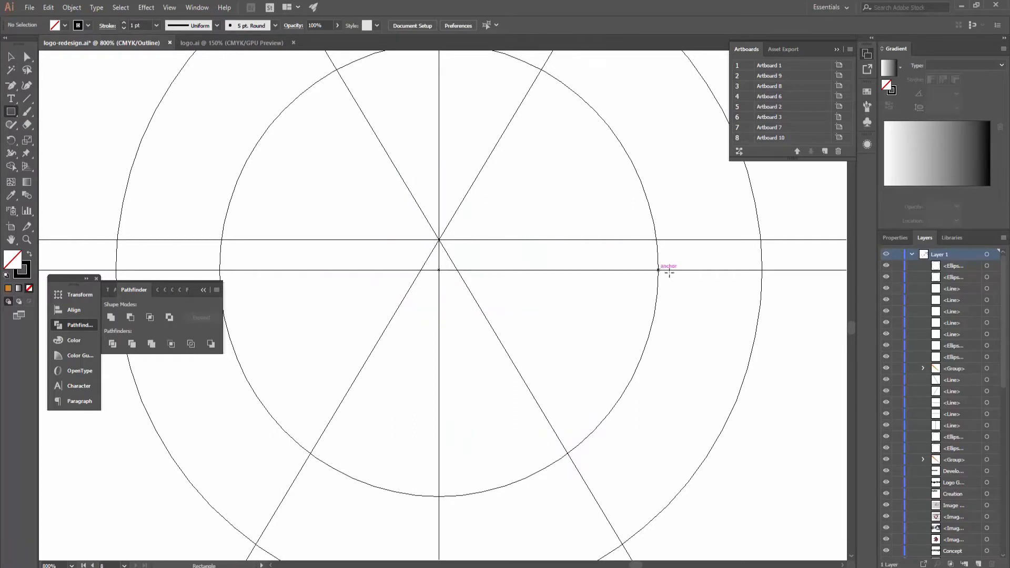
drag(658, 271, 761, 281)
click(11, 58)
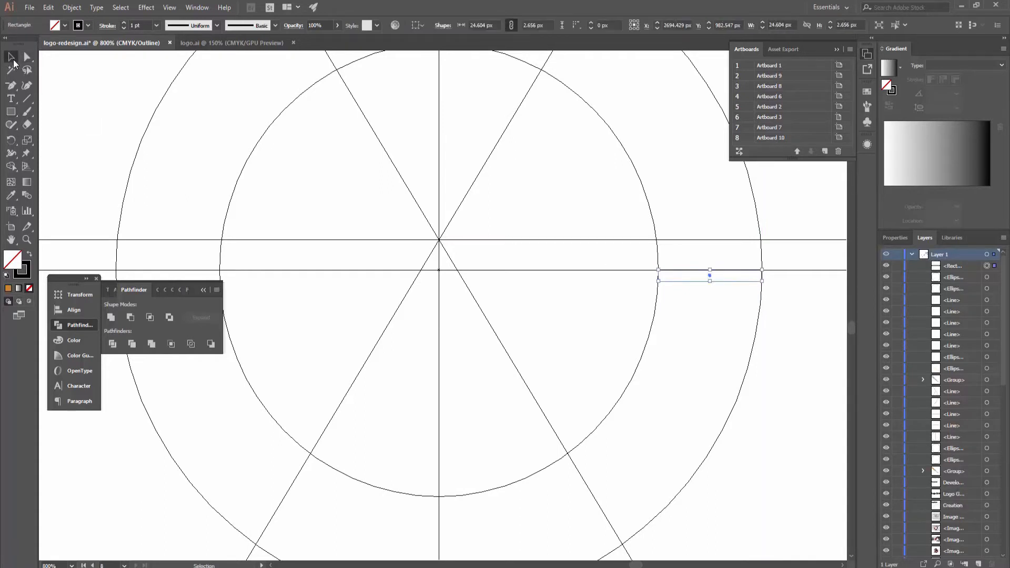
key(ctrl+y)
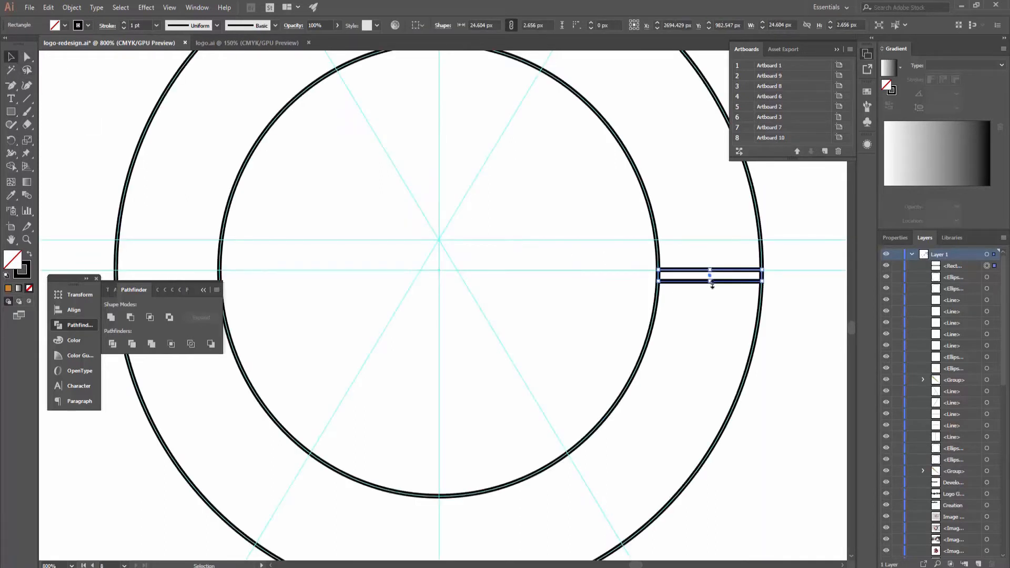
drag(712, 284, 700, 506)
key(ctrl+minus)
key(ctrl+minus)
key(ctrl+minus)
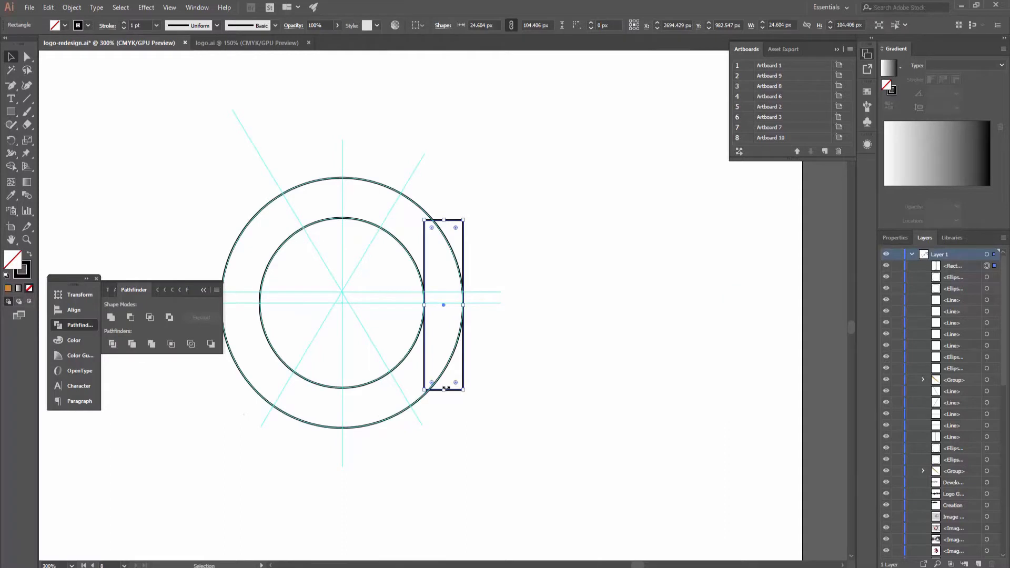
Step: Lengthen the selected rectangle symmetrically about its centre to about 211 px tall, beyond both edges of the outer circle
drag(447, 390, 446, 478)
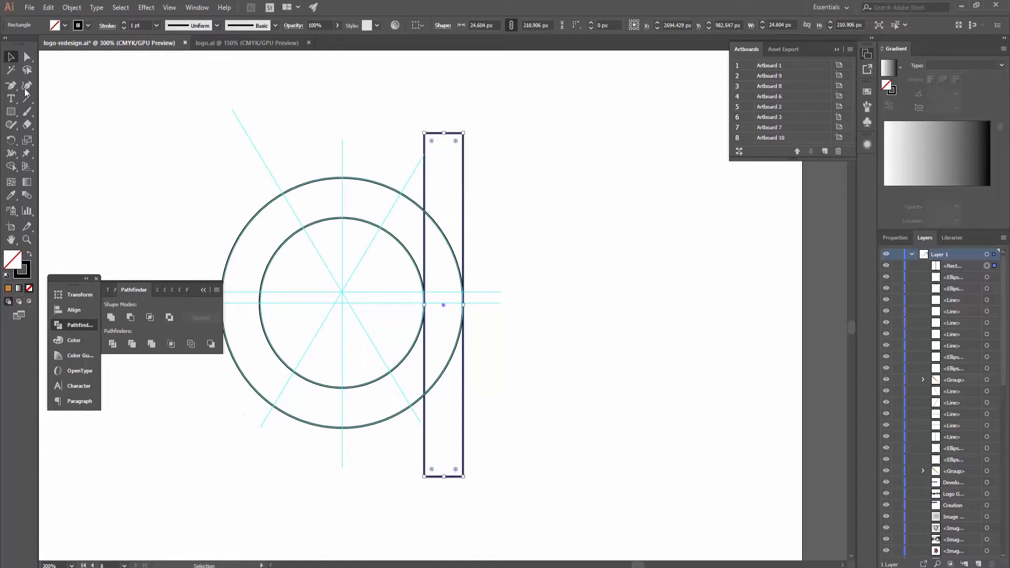
click(203, 196)
key(space)
drag(246, 243, 433, 251)
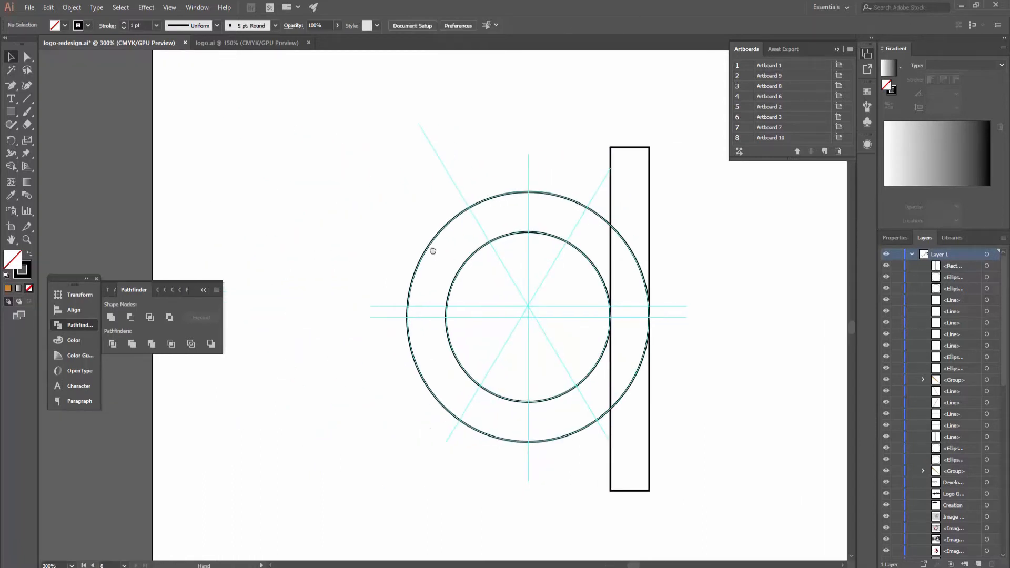
Step: Centre the long rectangle on the vertical guide and rotate it to follow the diagonal guide rising to the right
drag(650, 384, 548, 384)
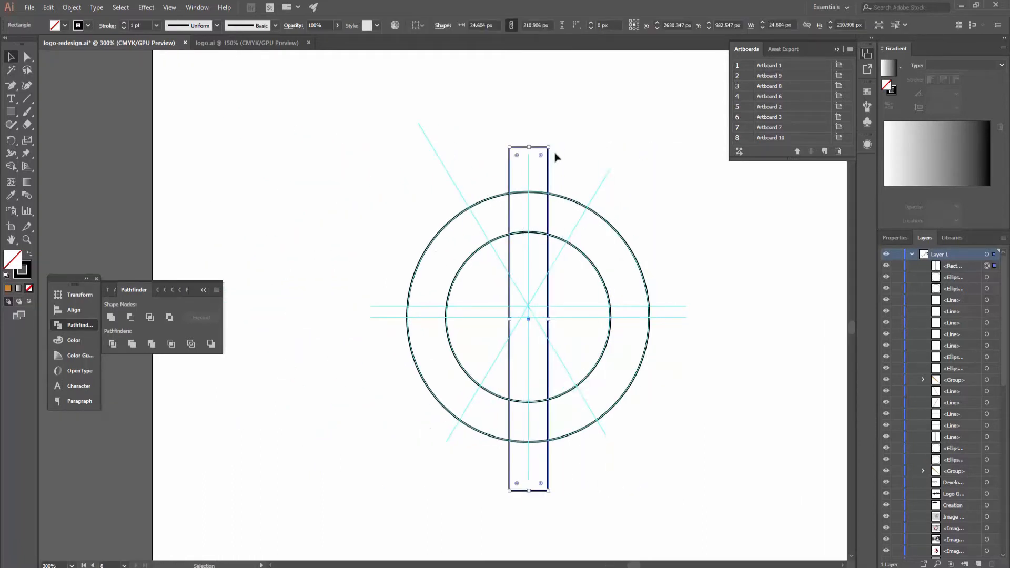
drag(549, 142, 643, 174)
drag(539, 347, 530, 345)
Step: Duplicate the diagonal bar in place and rotate the copy onto the opposite diagonal guide, so the two bars form an X
key(ctrl+c)
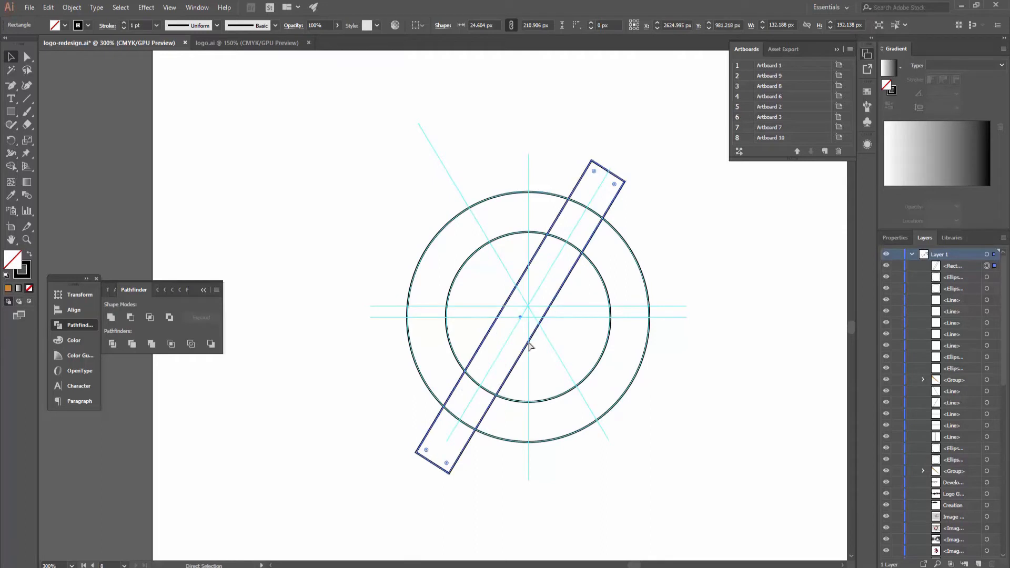
key(ctrl+f)
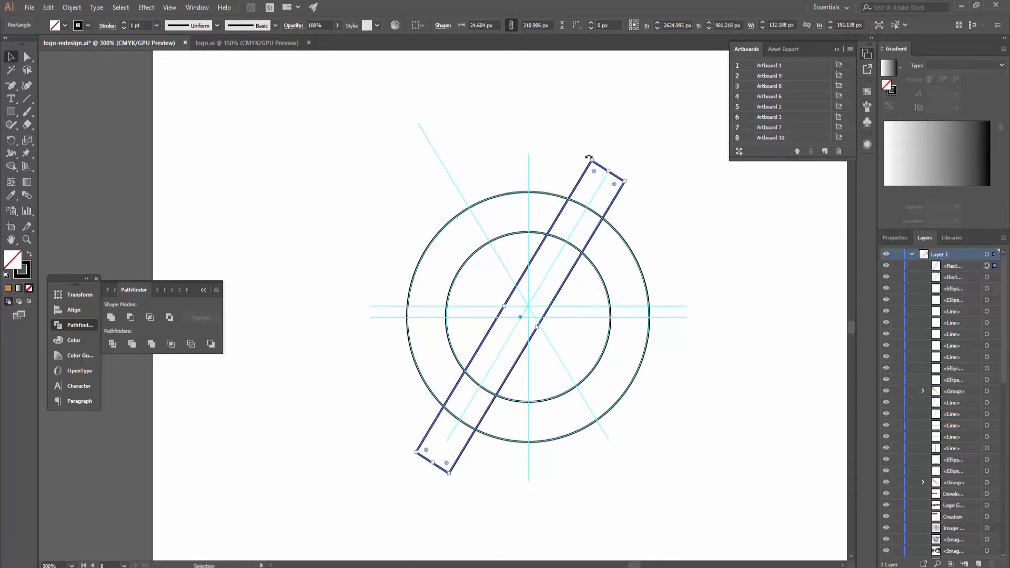
drag(589, 157, 417, 184)
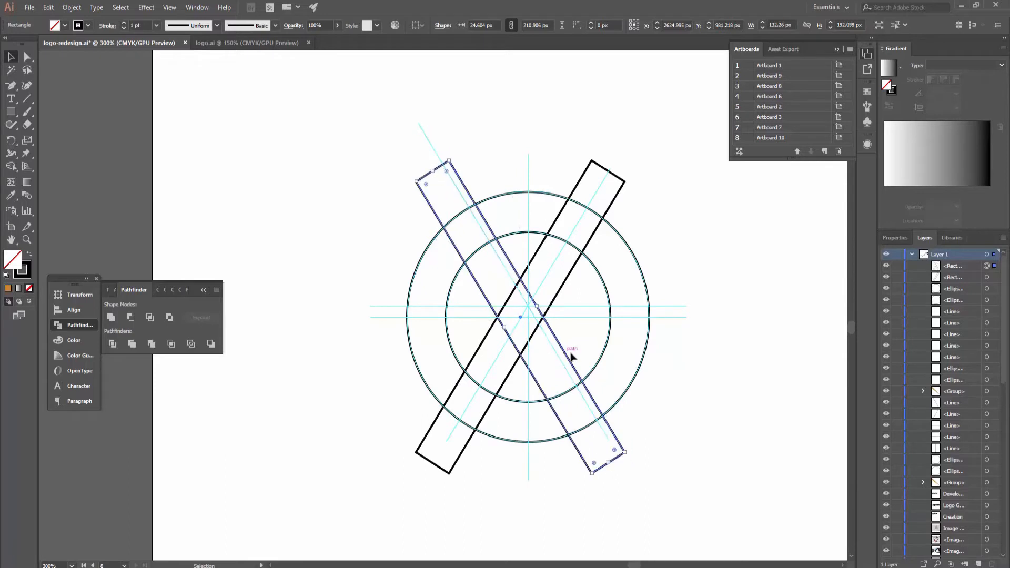
drag(565, 354, 574, 353)
drag(578, 345, 579, 347)
click(262, 156)
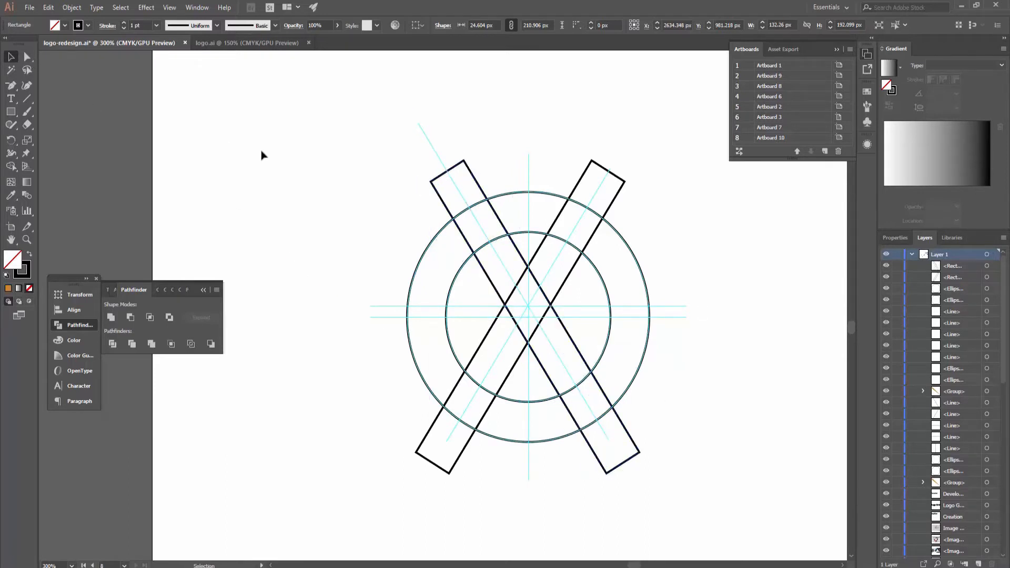
Step: Fine-tune the second diagonal bar so the edges of the two bars cross exactly on the vertical centre guide
key(ctrl+plus)
key(space)
drag(472, 331, 349, 323)
key(ctrl+plus)
key(ctrl+plus)
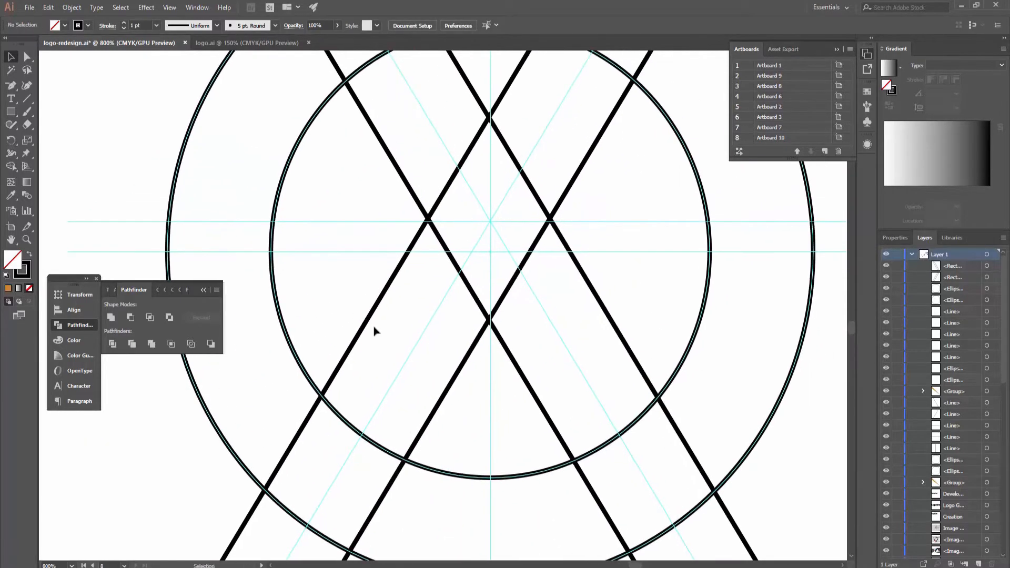
drag(509, 366, 518, 362)
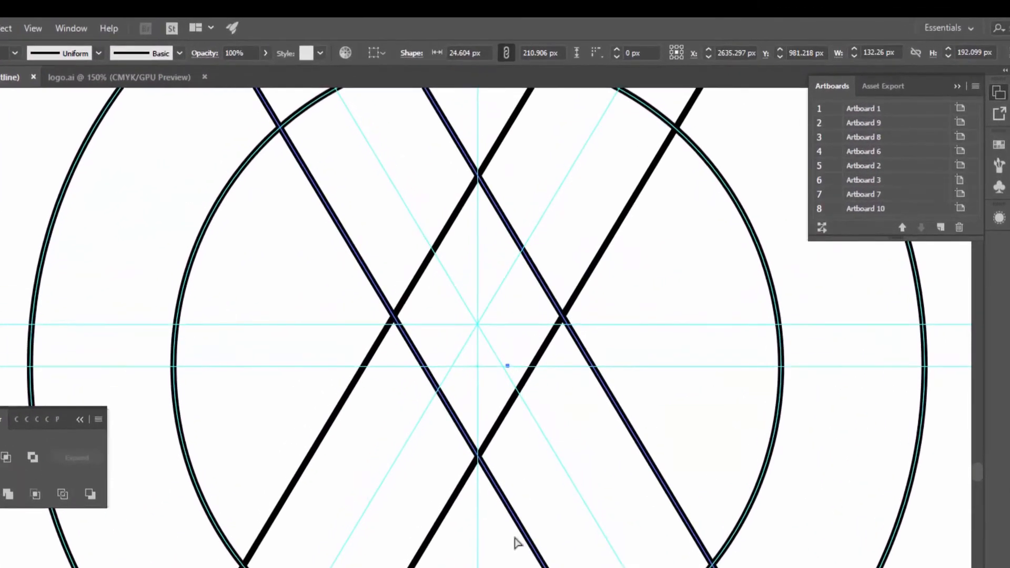
key(ctrl+y)
drag(516, 519, 511, 519)
drag(436, 527, 438, 529)
key(ctrl+shift+a)
key(ctrl+y)
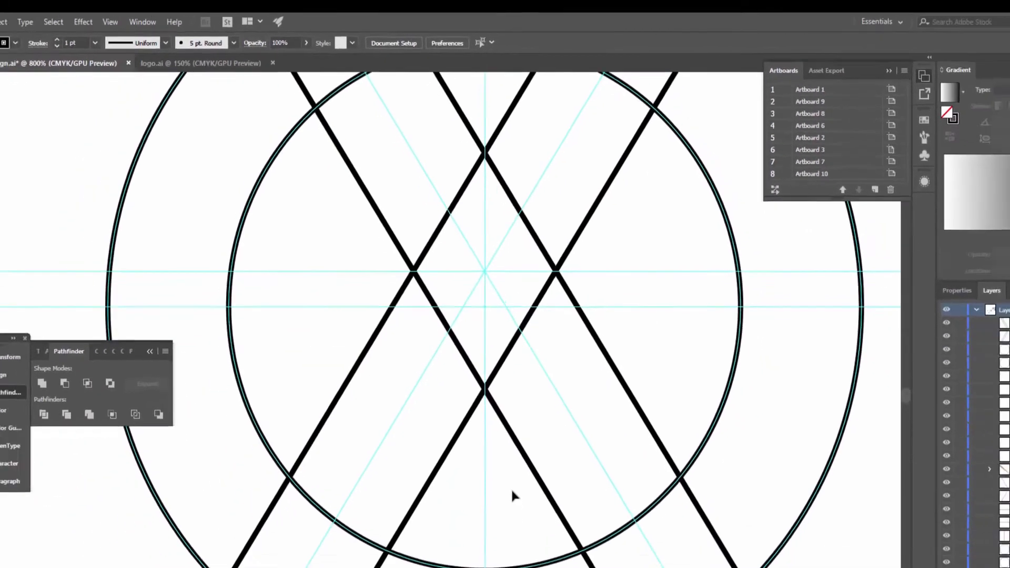
key(ctrl+minus)
key(ctrl+minus)
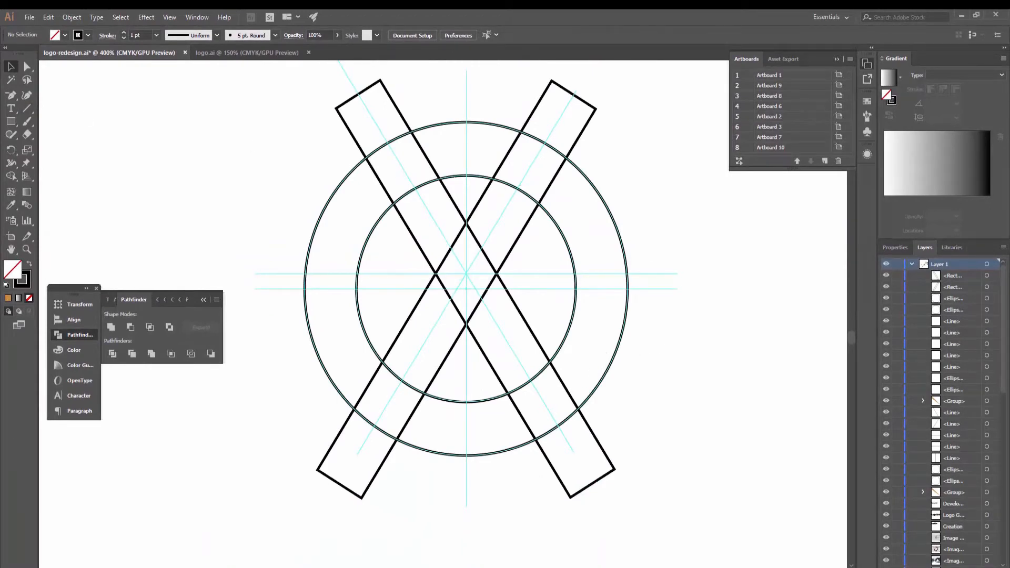
Step: Draw a rectangle about 194 by 7 px between the two horizontal guides and rotate it upright against the inner circle's right edge
click(11, 123)
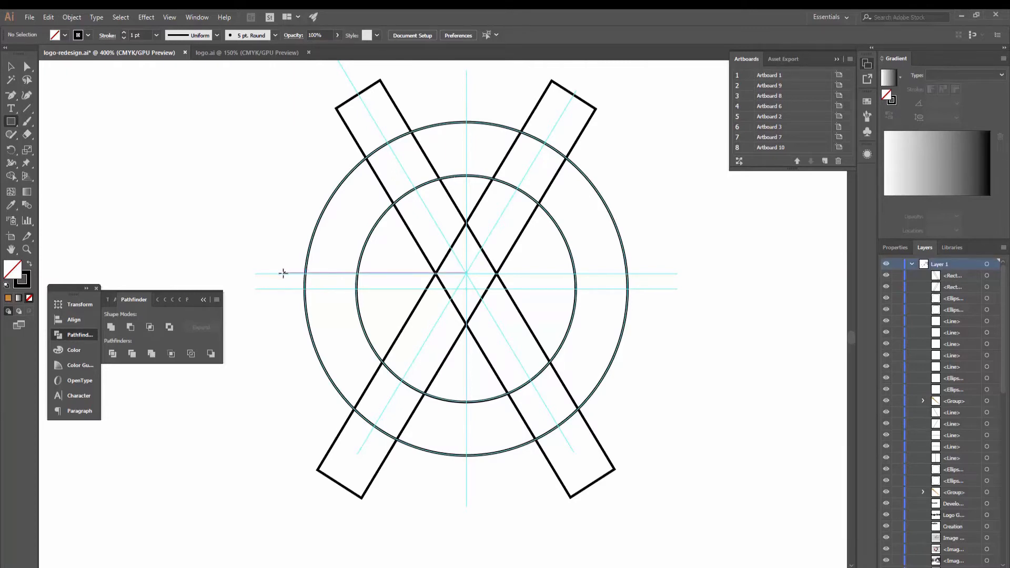
drag(281, 273, 688, 288)
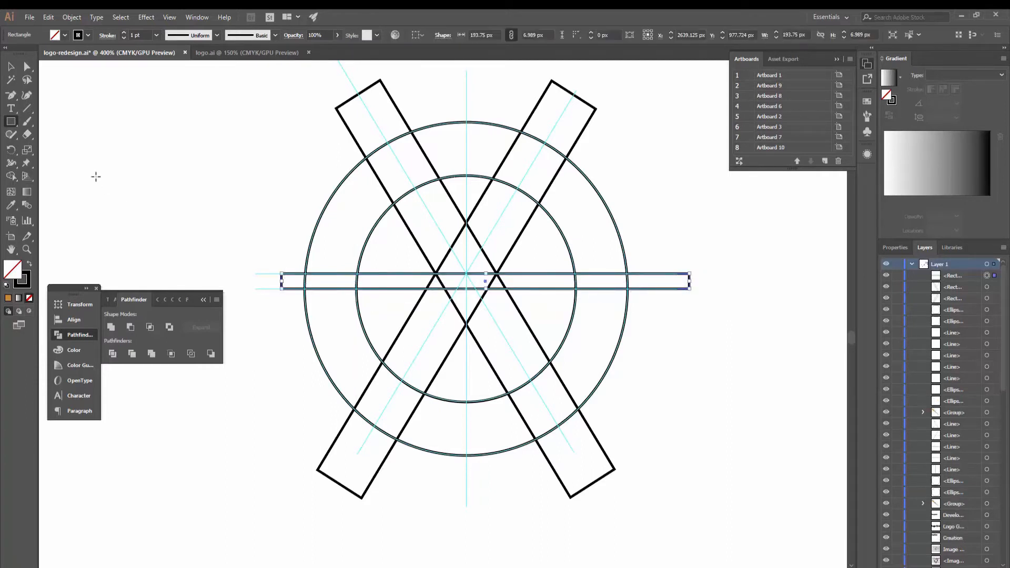
click(11, 70)
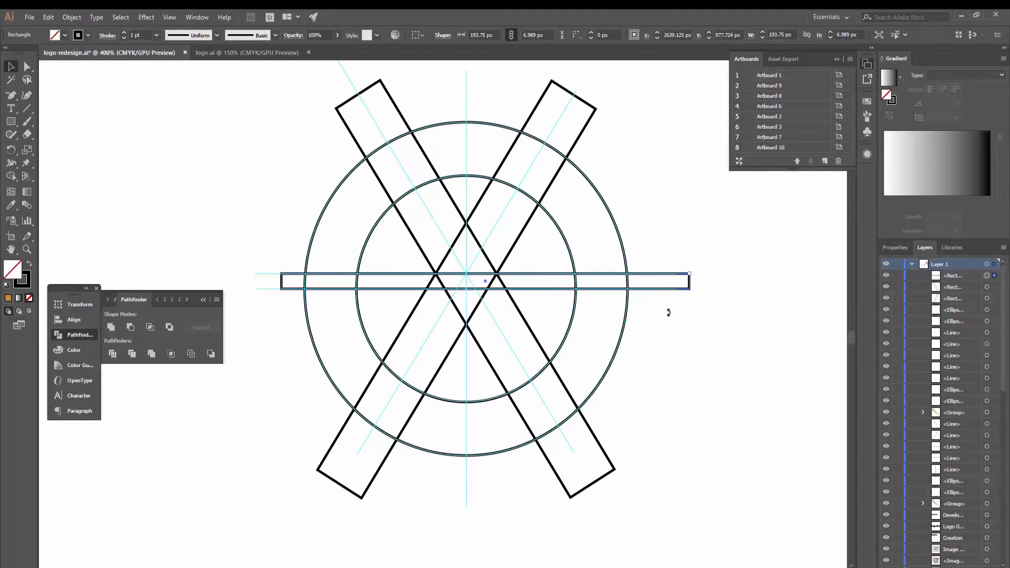
drag(668, 312, 578, 388)
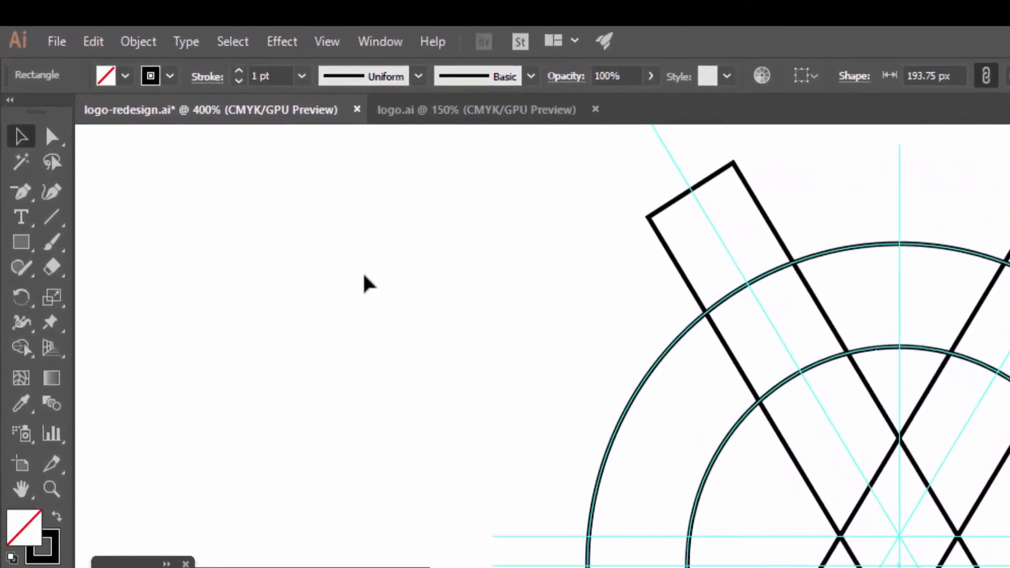
Step: Set the thin vertical bar's opacity to 15% and its stroke to red
click(651, 76)
drag(645, 101, 585, 104)
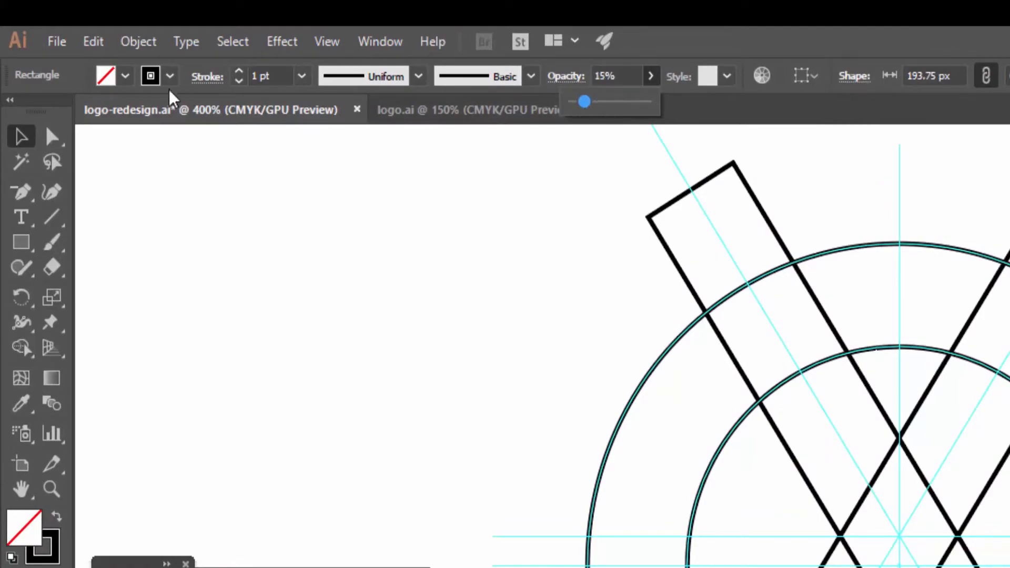
click(169, 77)
click(70, 110)
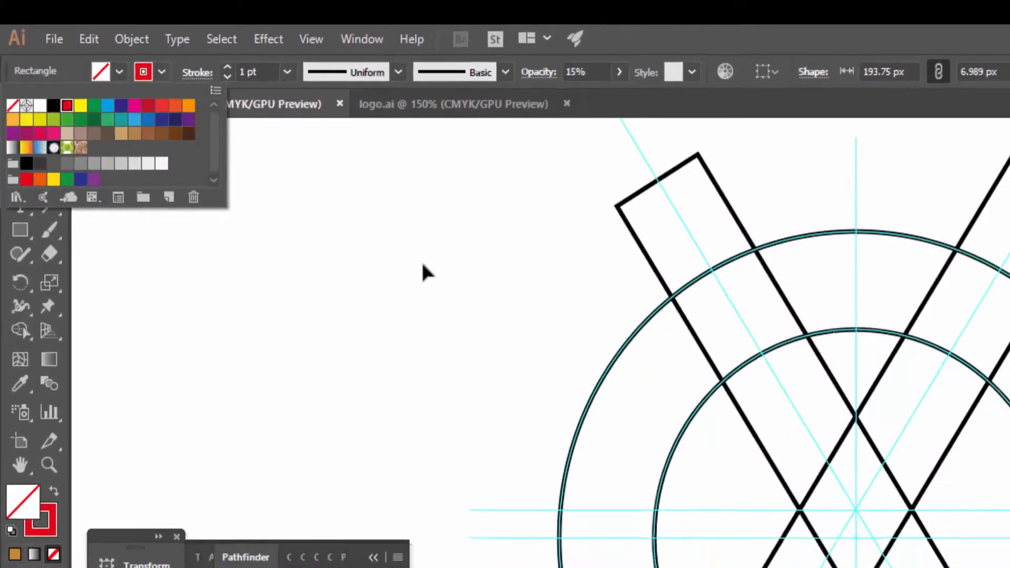
click(423, 264)
click(423, 264)
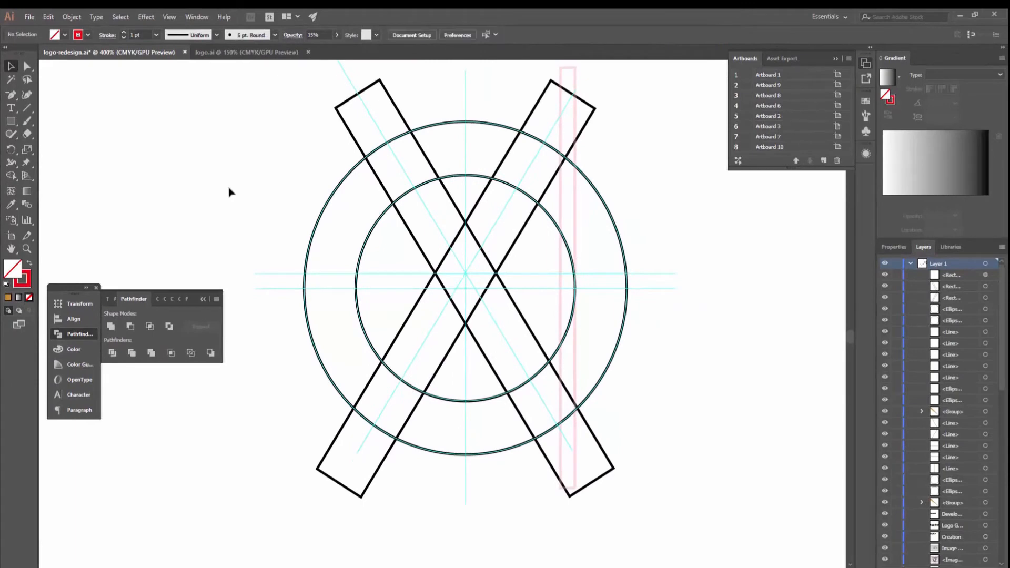
Step: Lengthen the thin red bar to about 206 px and place a duplicate against the inner circle's left edge
click(577, 212)
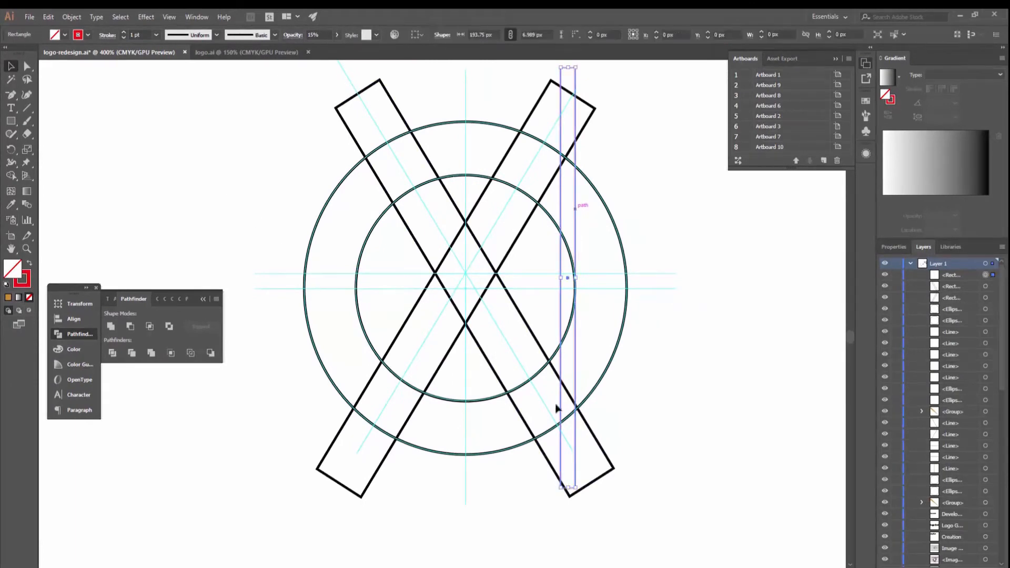
drag(570, 496, 568, 514)
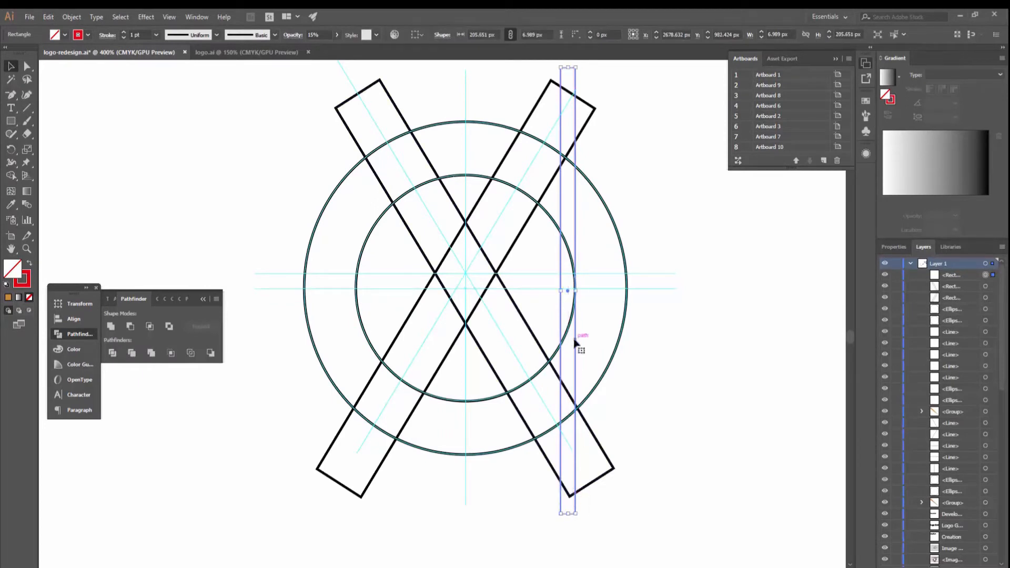
drag(558, 348, 372, 341)
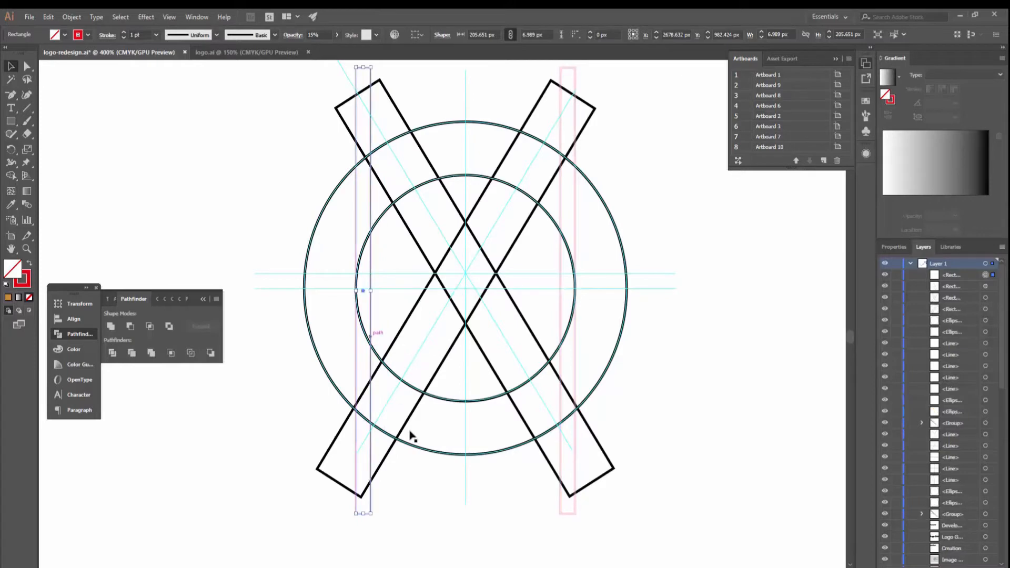
click(422, 502)
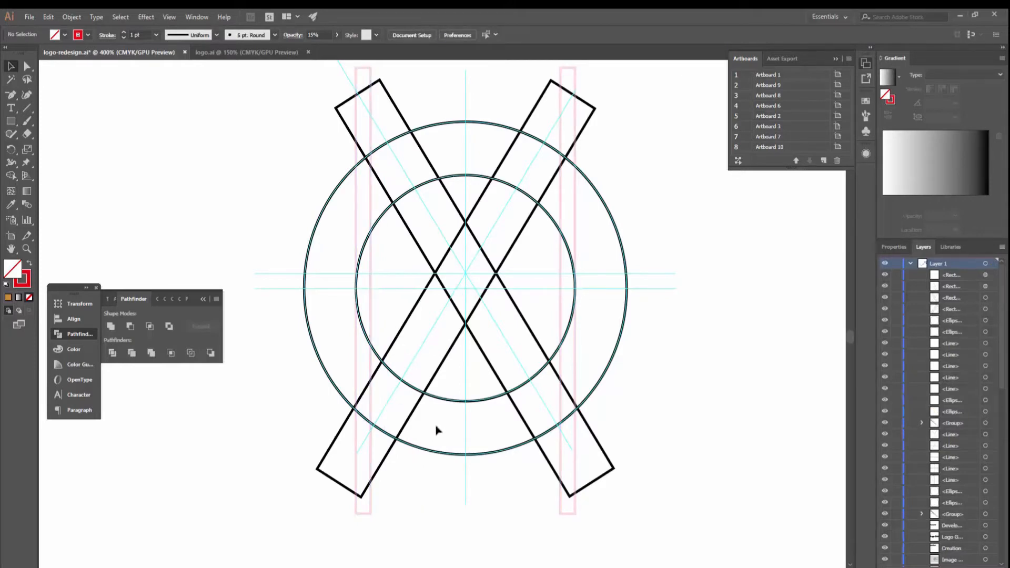
Step: Duplicate the inner circle in place and shrink the copy from its centre to about 90 px, touching both thin bars' inner edges
click(478, 180)
key(ctrl+c)
key(ctrl+f)
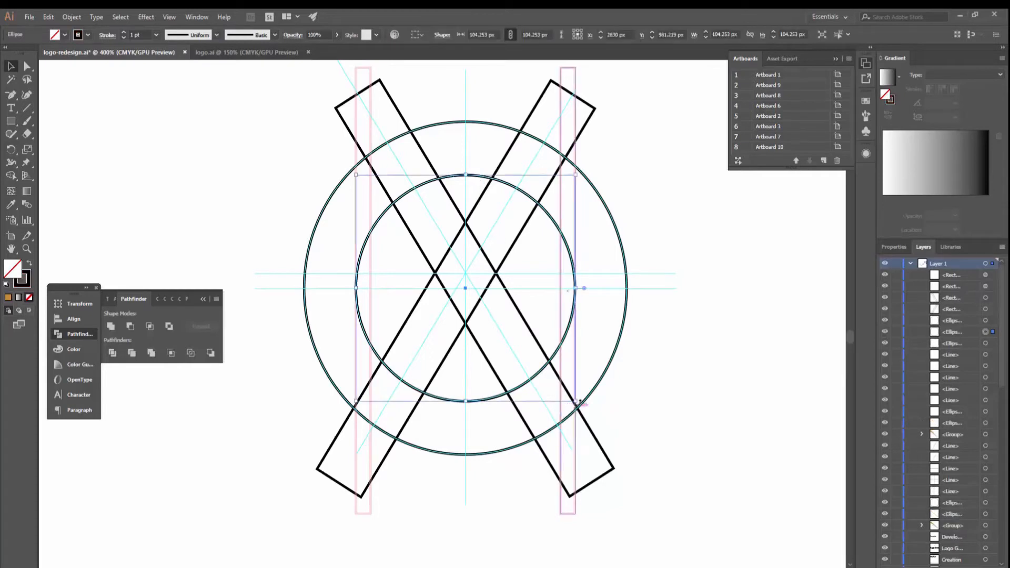
drag(576, 401, 561, 389)
Step: Apply the thin bars' red stroke and 15% opacity to the new smaller circle with the Eyedropper
key(i)
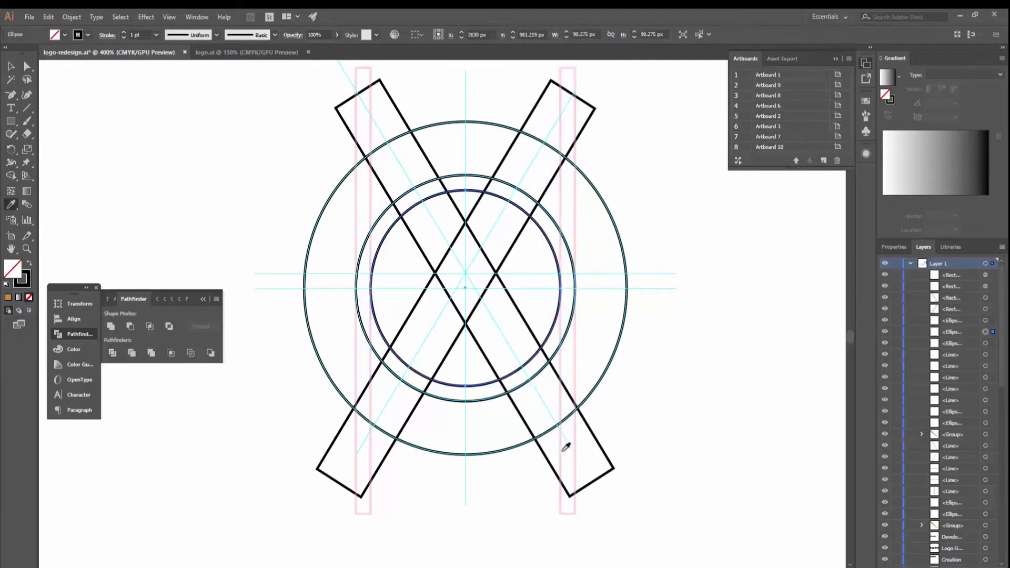
click(561, 451)
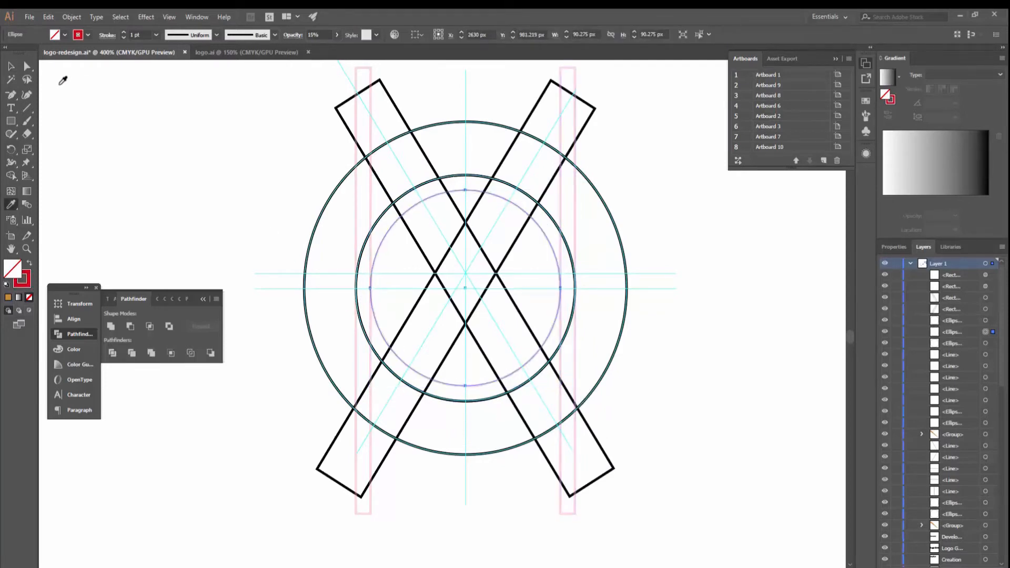
key(v)
click(161, 173)
Step: Duplicate the thin red bar on the circle's left side and rotate the copy parallel to the wide bar rising to the right
click(358, 212)
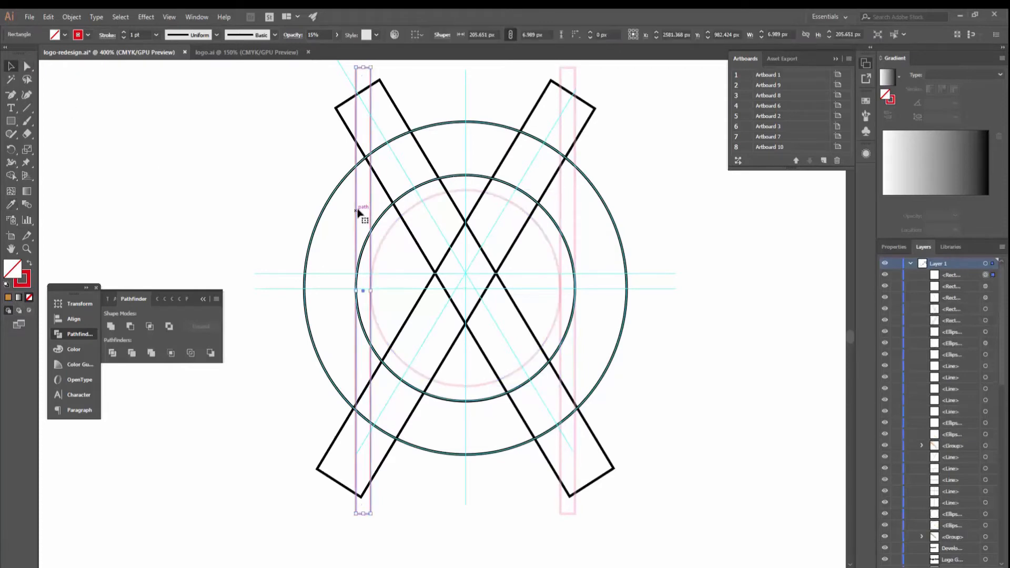
drag(357, 212, 501, 166)
key(ctrl+y)
key(ctrl+plus)
click(433, 284)
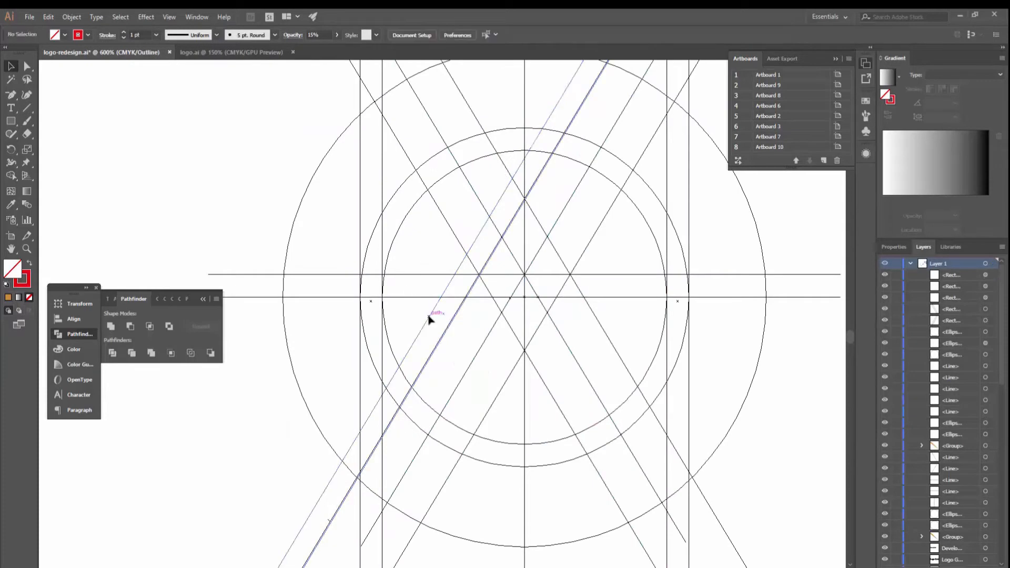
Step: Align the slanted thin bar flush against the upper-left edge of the wide bar rising to the right
drag(429, 317, 381, 318)
key(ctrl+plus)
key(ctrl+plus)
key(ctrl+plus)
key(ctrl+plus)
click(359, 318)
key(ctrl+minus)
key(ctrl+minus)
key(ctrl+minus)
key(ctrl+minus)
key(ctrl+minus)
key(ctrl+y)
drag(350, 383, 301, 357)
Step: Duplicate the slanted thin bar in place and reflect the copy across the vertical axis
click(388, 286)
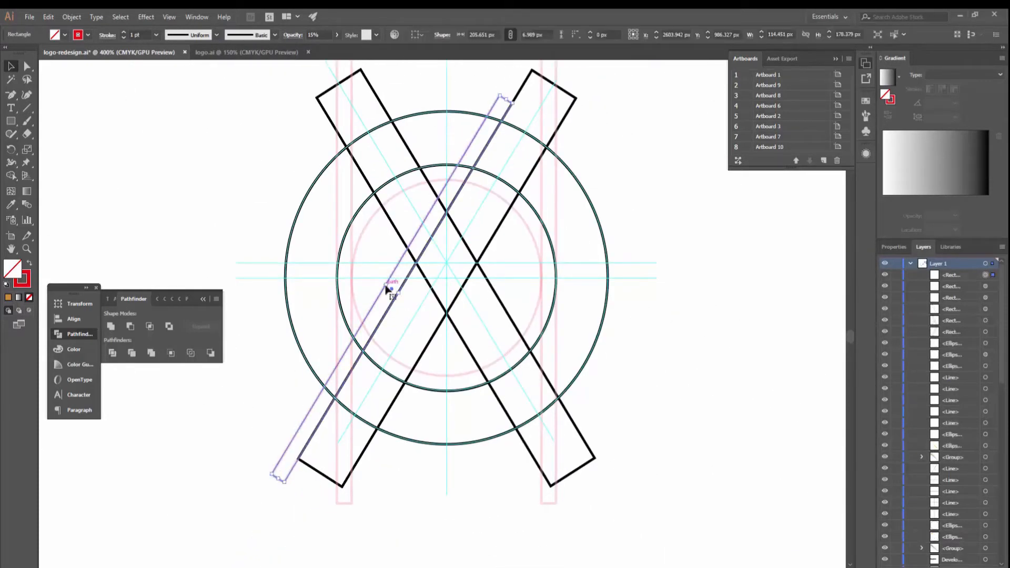
right_click(387, 288)
mouse_move(437, 444)
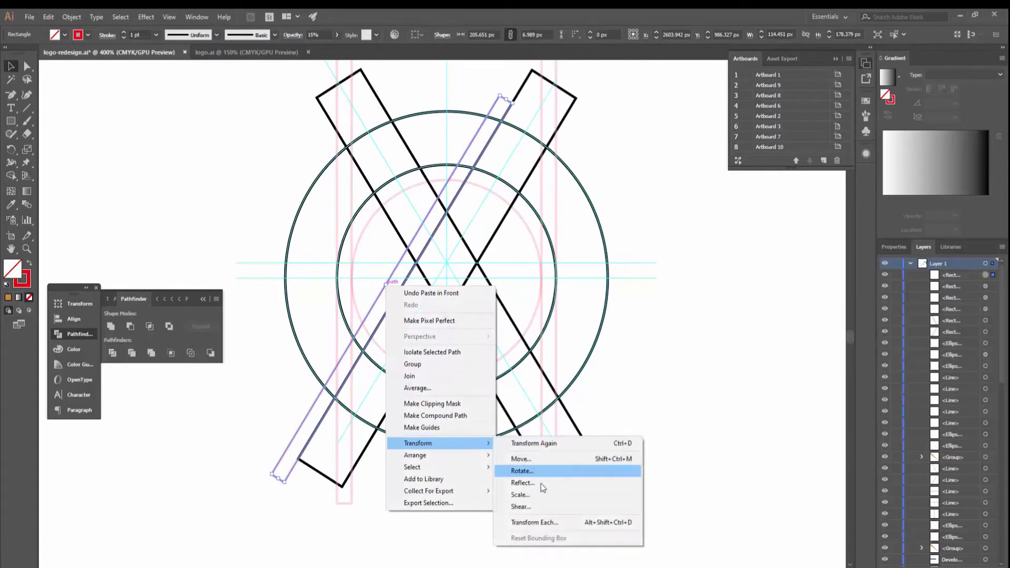
click(541, 484)
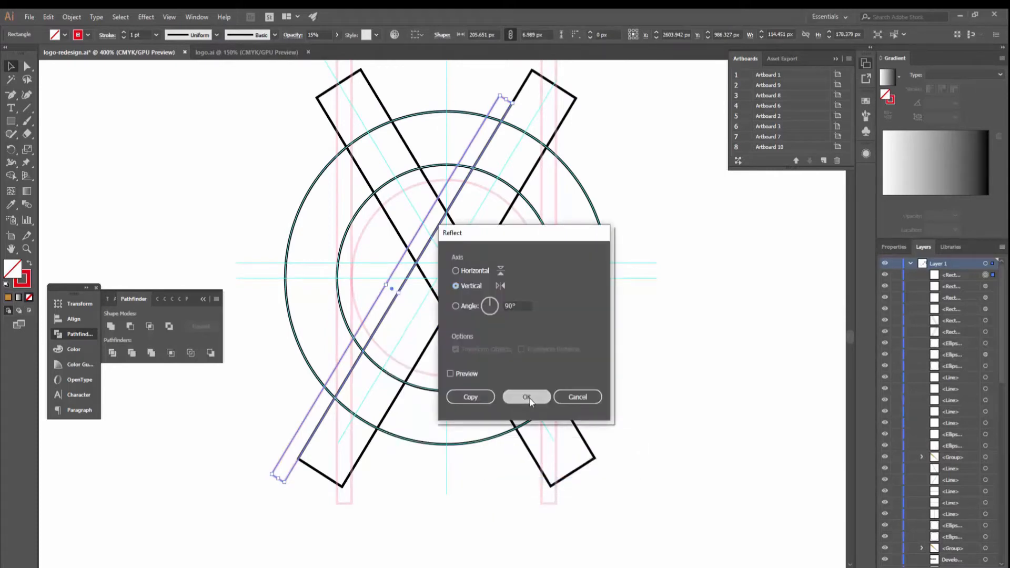
click(526, 397)
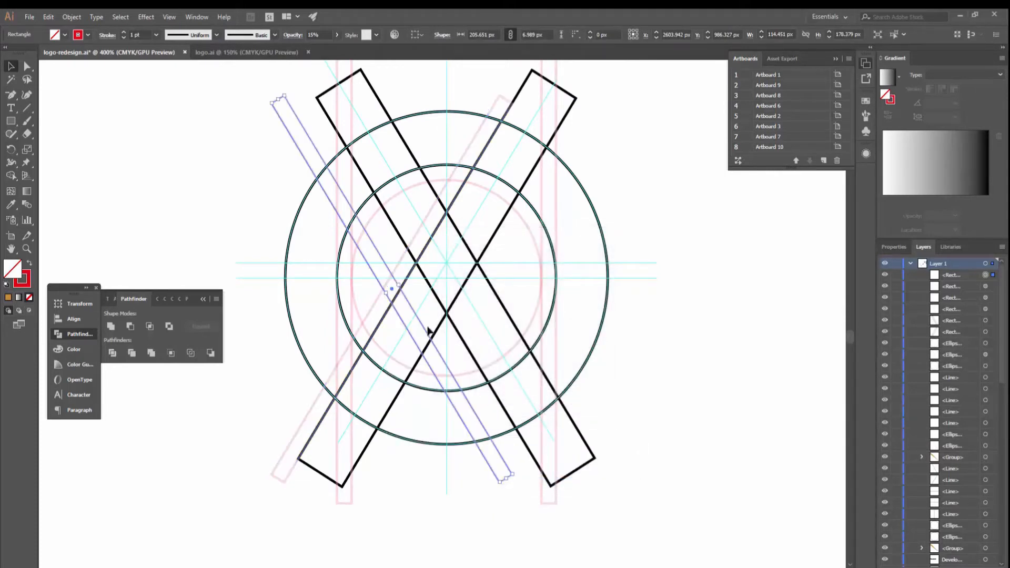
Step: Align the reflected thin bar flush against the lower-left edge of the wide bar descending to the right
drag(428, 331, 460, 330)
key(ctrl+plus)
key(ctrl+y)
key(ctrl+plus)
key(ctrl+plus)
key(ctrl+plus)
key(ctrl+plus)
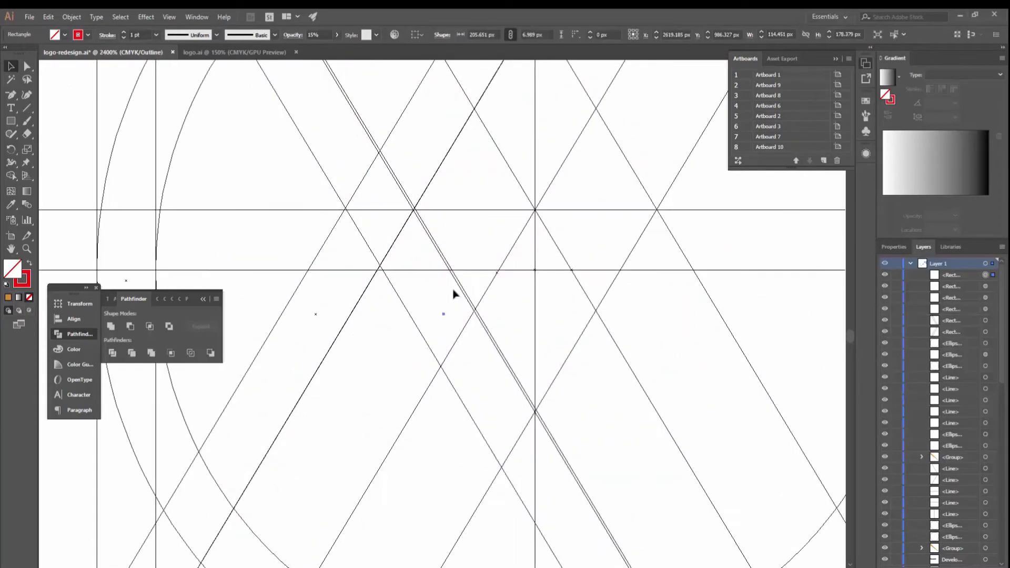
drag(498, 345, 364, 100)
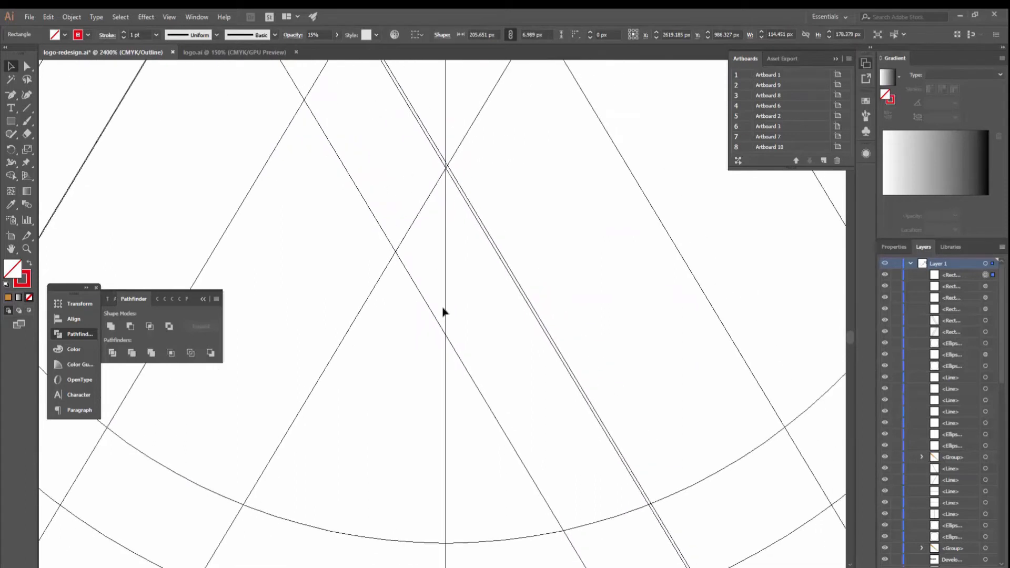
drag(463, 368, 461, 367)
click(399, 357)
key(ctrl+y)
key(ctrl+0)
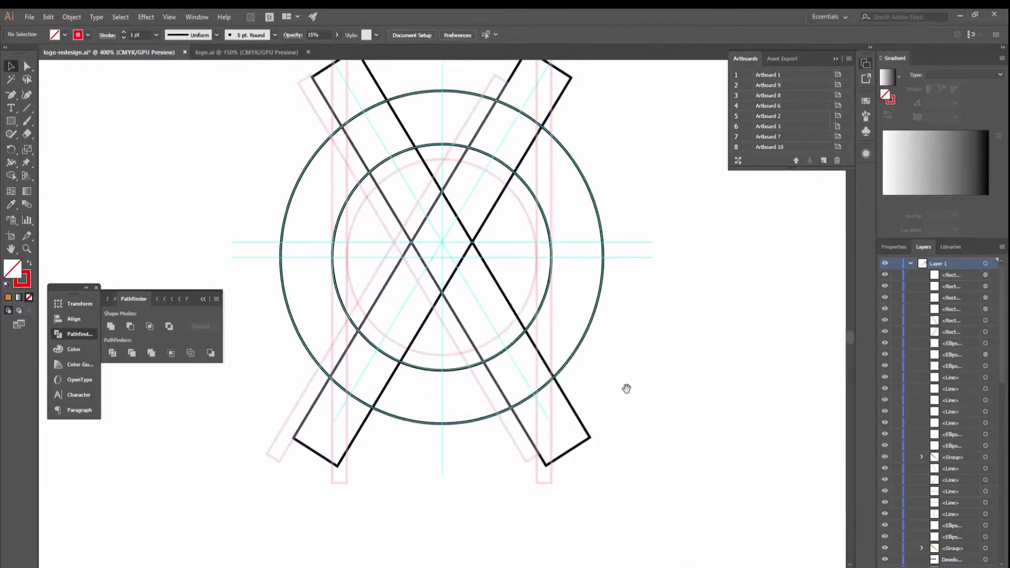
drag(626, 388, 641, 416)
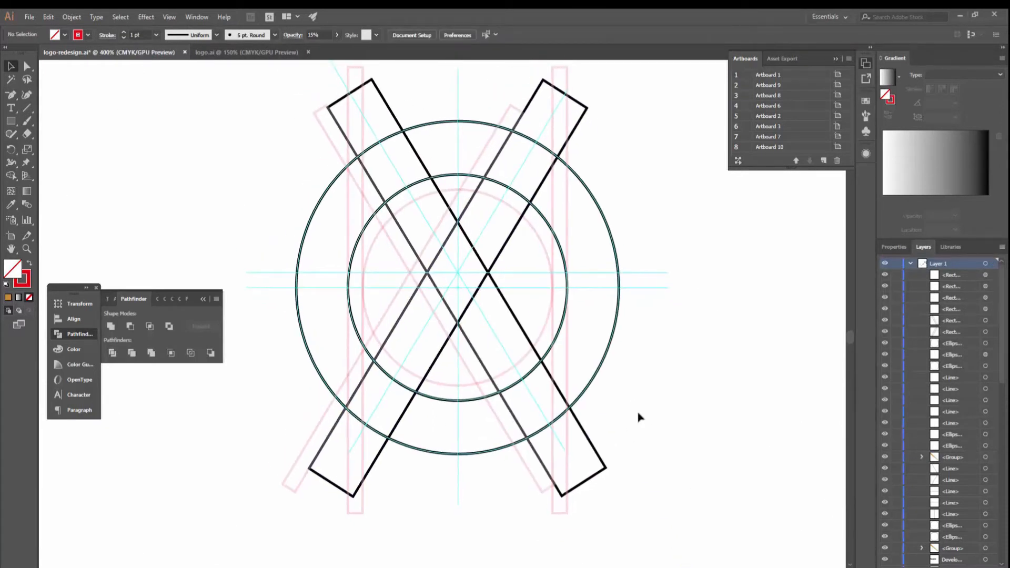
Step: Change the stroke colour of both wide crossing bars to yellow
click(398, 424)
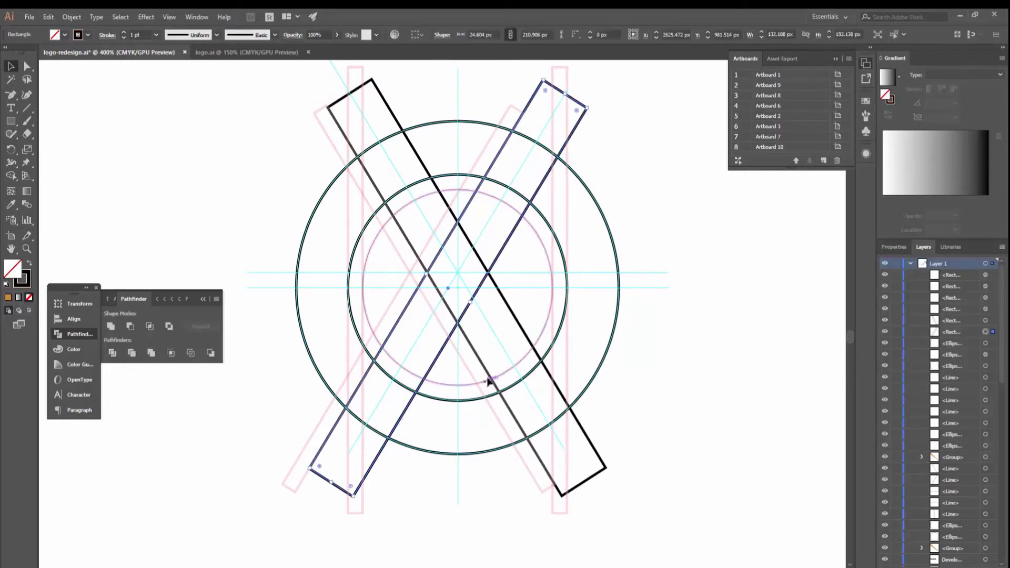
shift+click(532, 351)
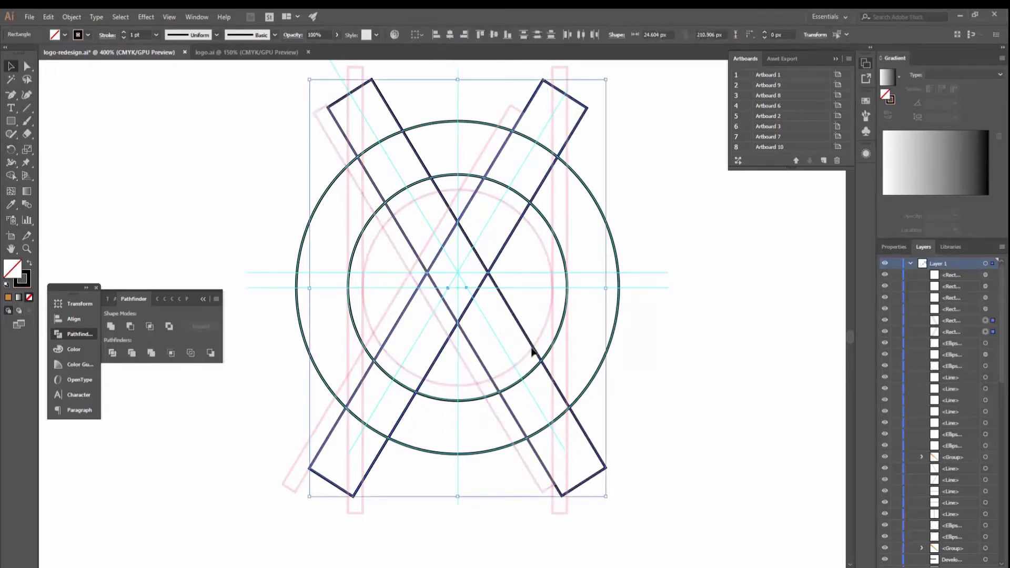
click(88, 36)
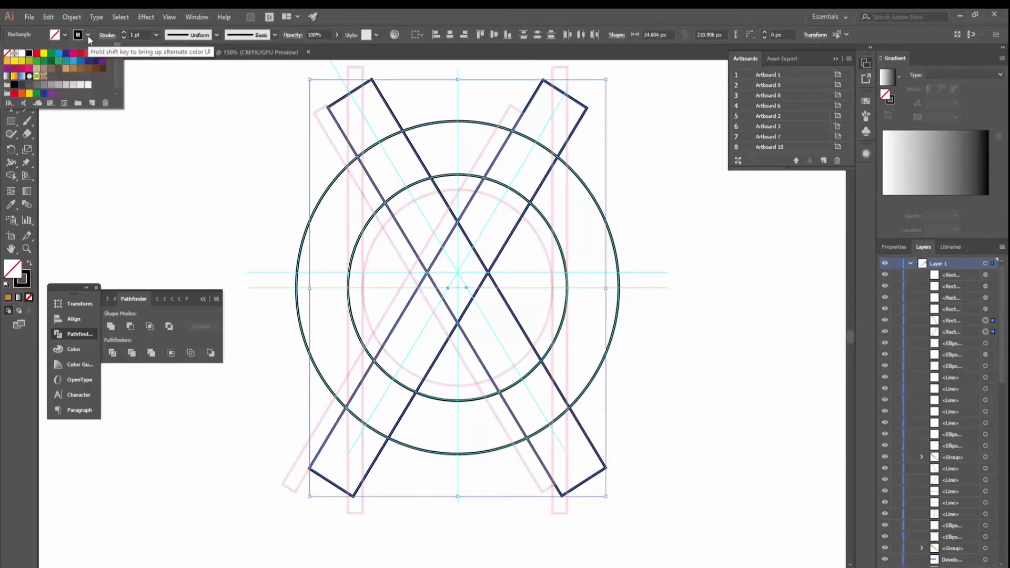
click(43, 55)
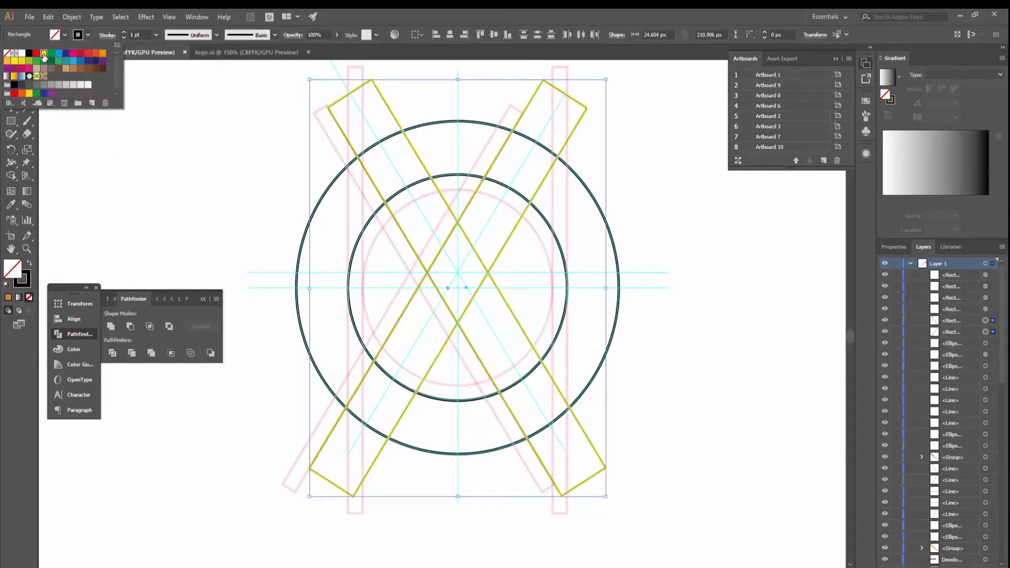
click(208, 203)
click(209, 204)
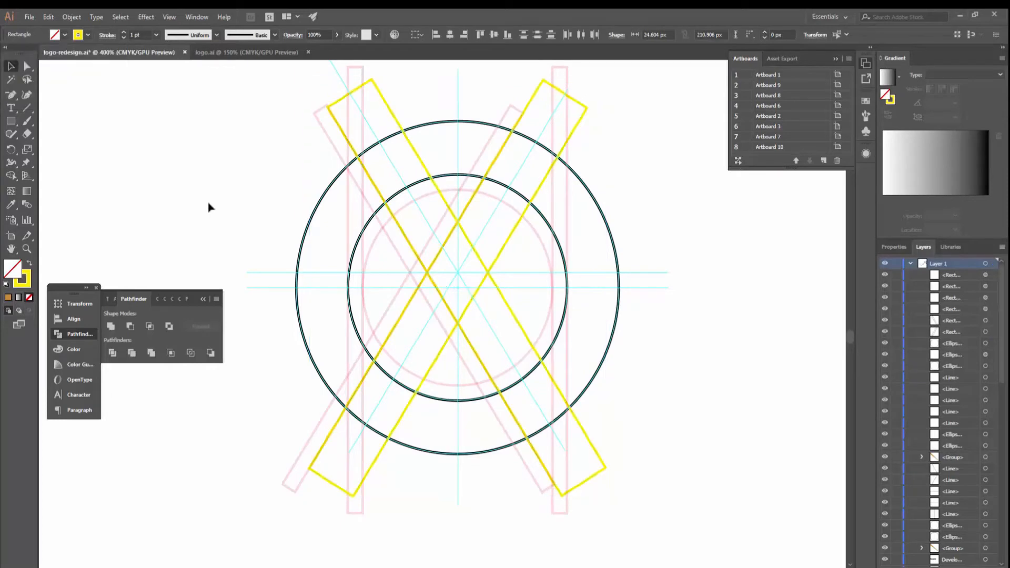
Step: Unlock the guides and move the whole monogram construction with its guides to the left half of the Development artboard
key(ctrl+minus)
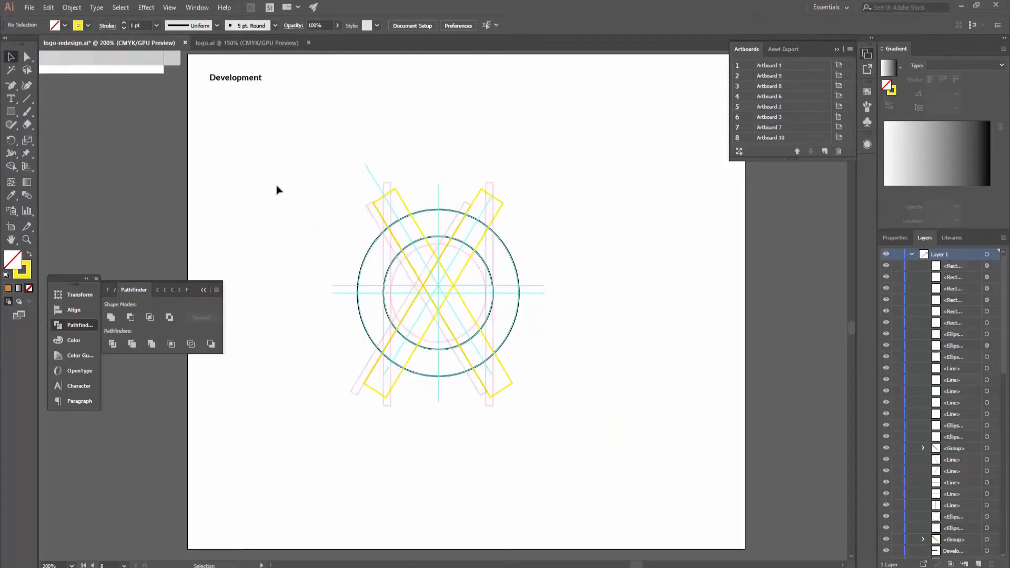
click(169, 8)
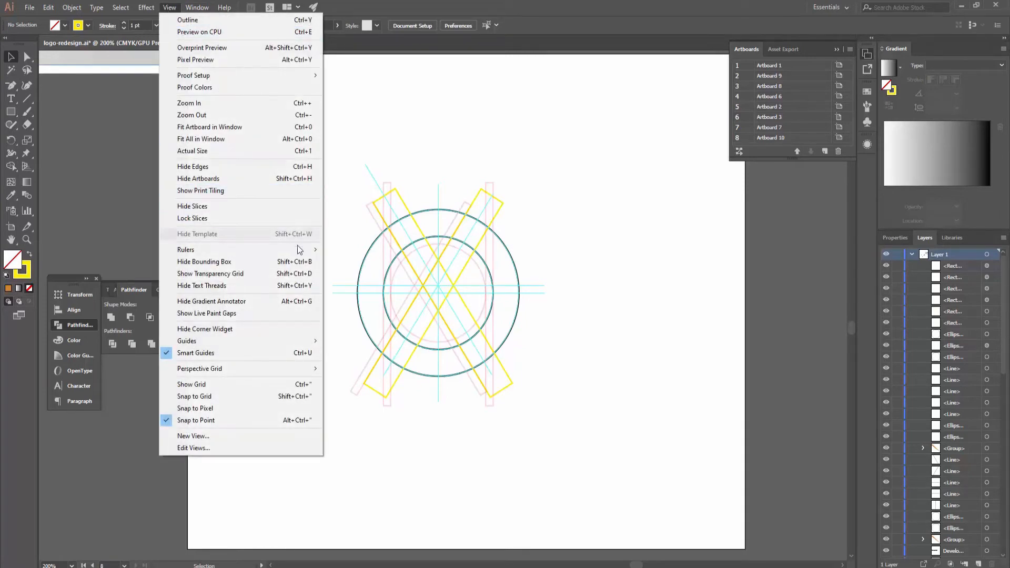
mouse_move(322, 341)
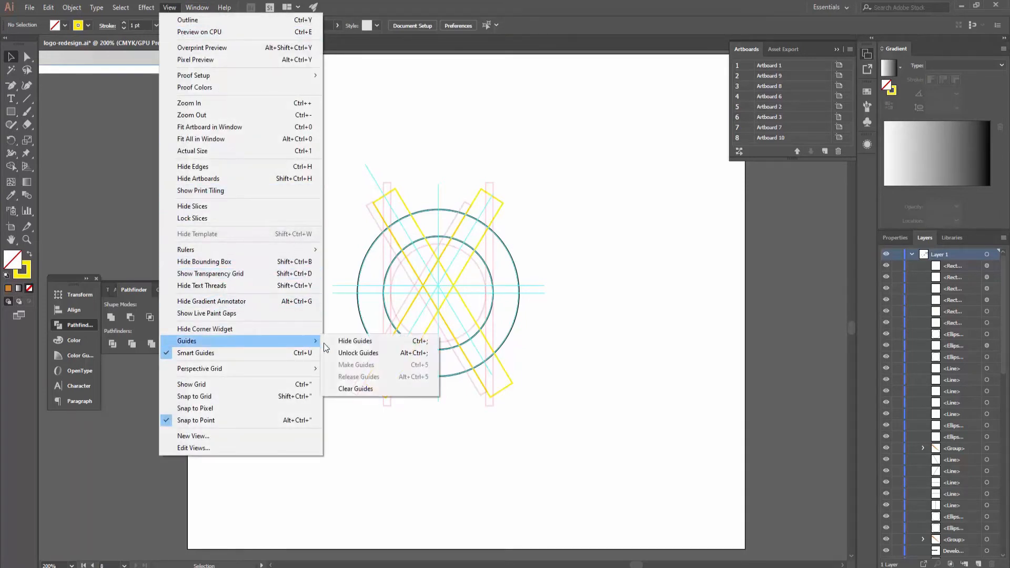
click(357, 353)
drag(321, 197, 558, 446)
drag(514, 339, 576, 327)
drag(481, 445, 220, 153)
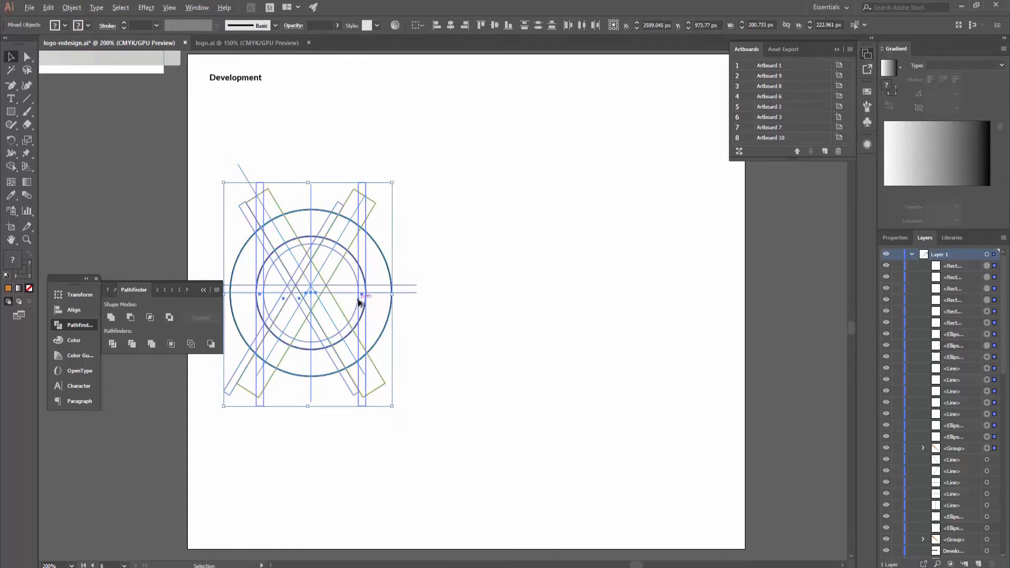
Step: Duplicate the construction horizontally onto the right half of the artboard and lock the guides again
drag(358, 303, 631, 303)
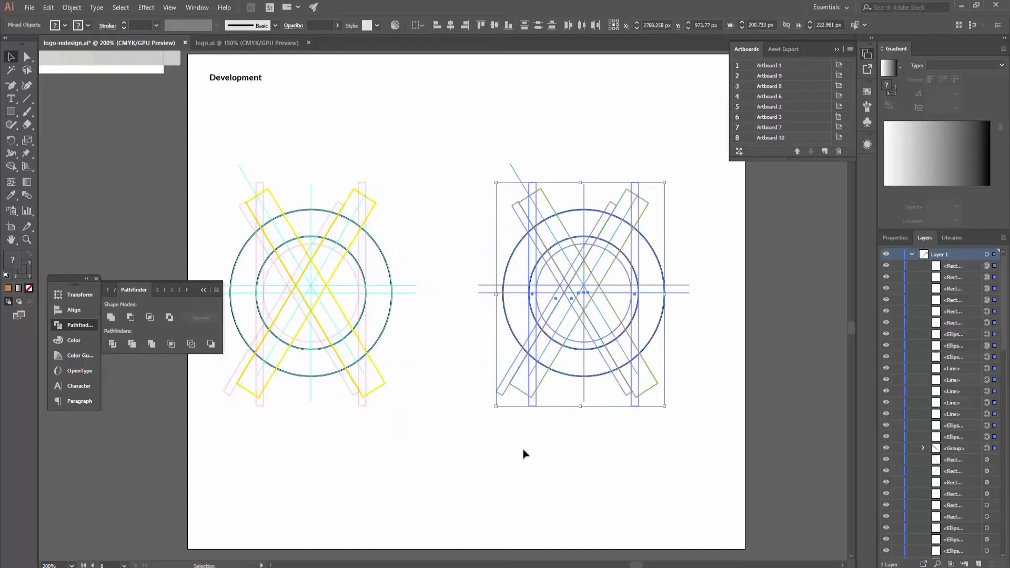
click(466, 215)
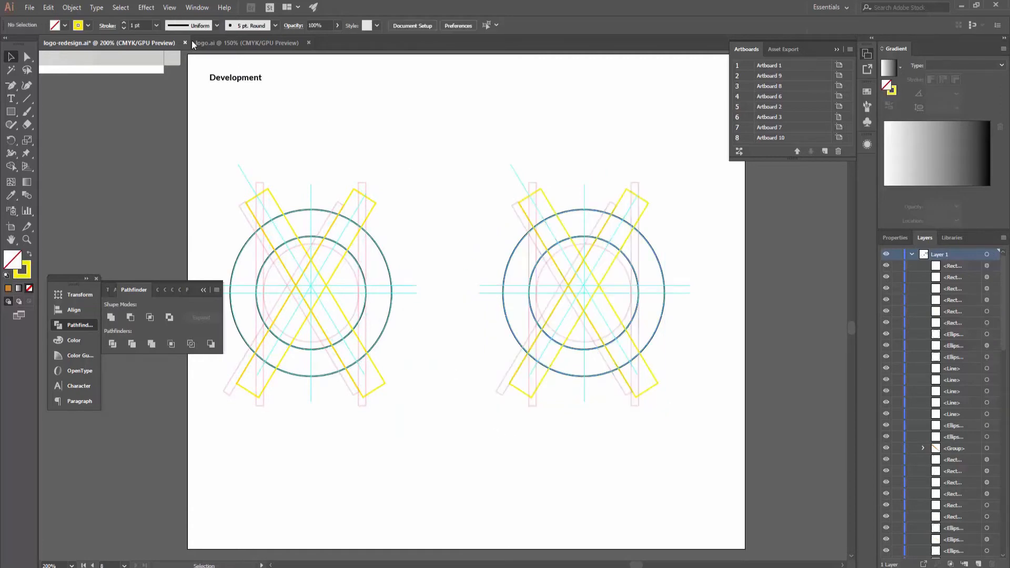
click(169, 7)
mouse_move(284, 341)
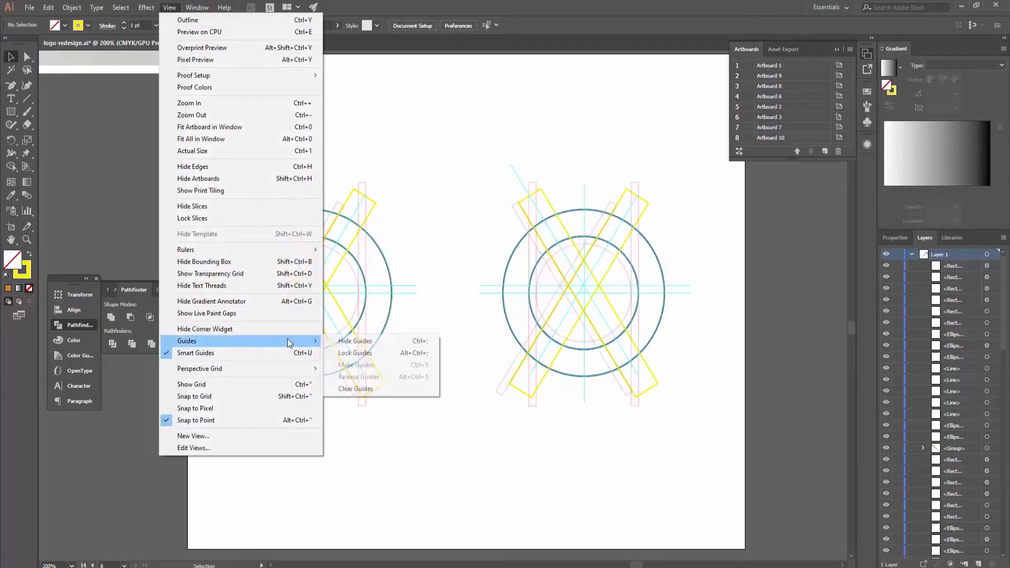
click(347, 353)
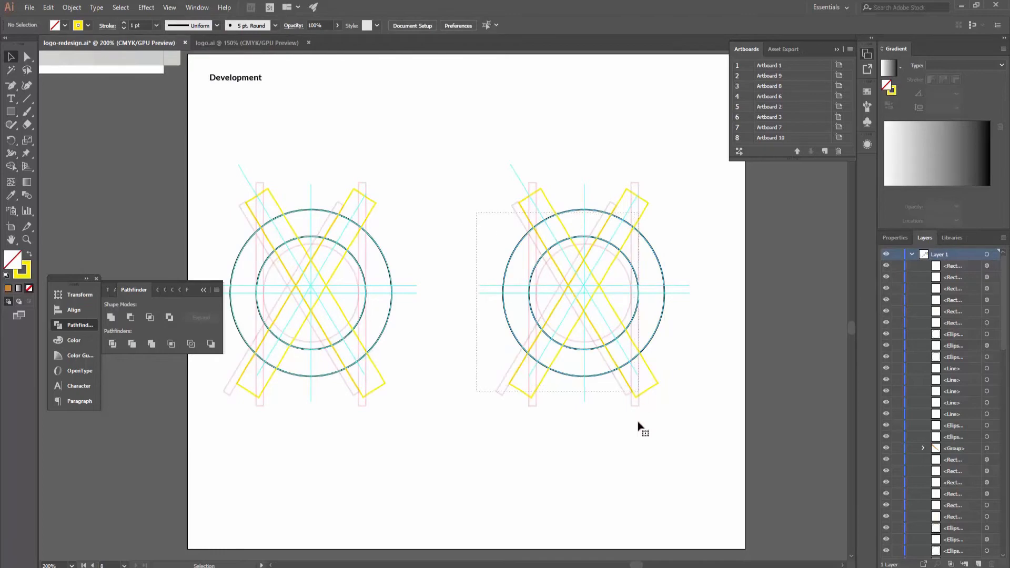
Step: In the right-hand construction, merge the lower arms of the two yellow bars through their crossing with the Shape Builder
key(ctrl+plus)
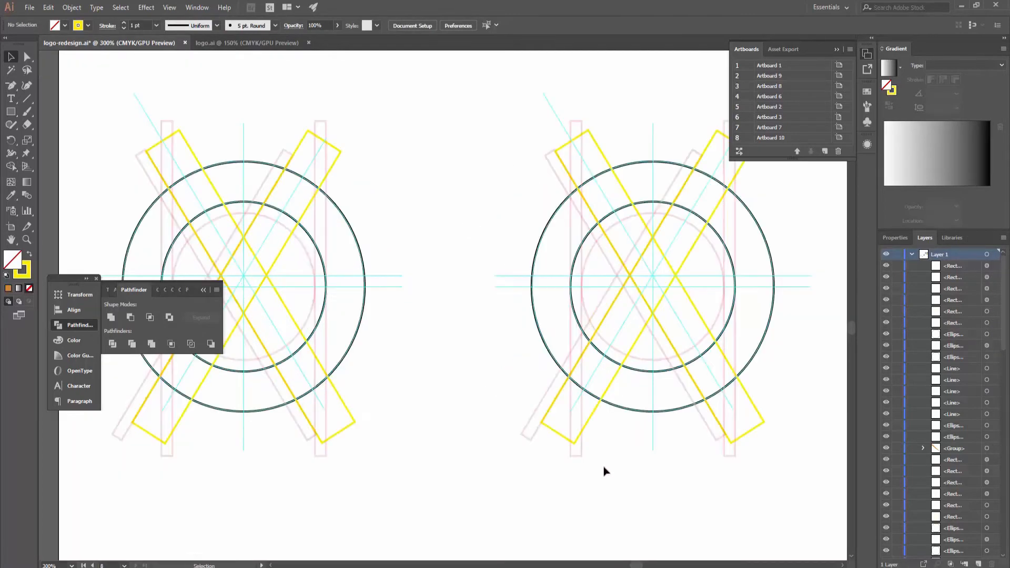
drag(600, 455, 417, 441)
key(ctrl+plus)
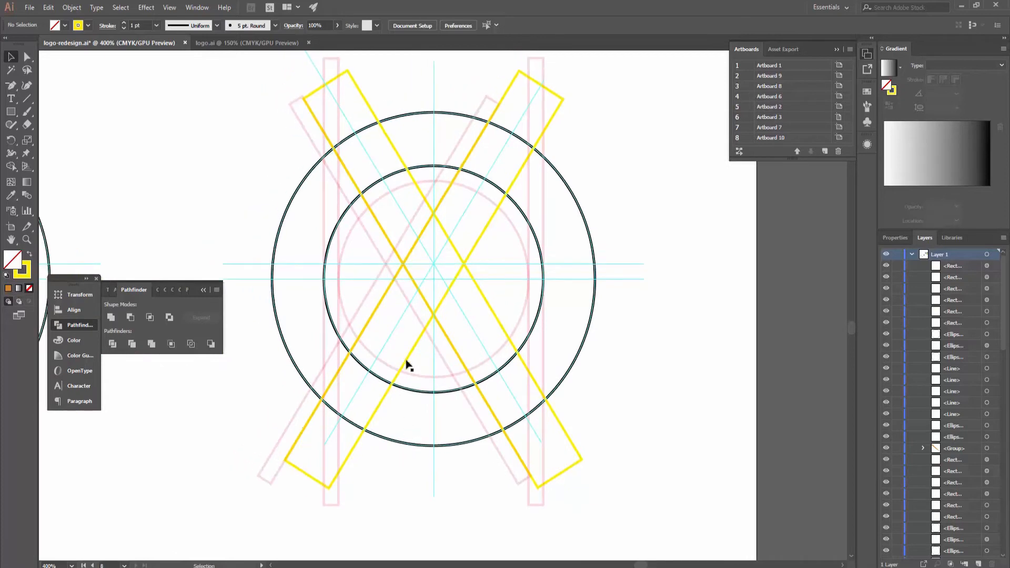
click(408, 365)
shift+click(453, 343)
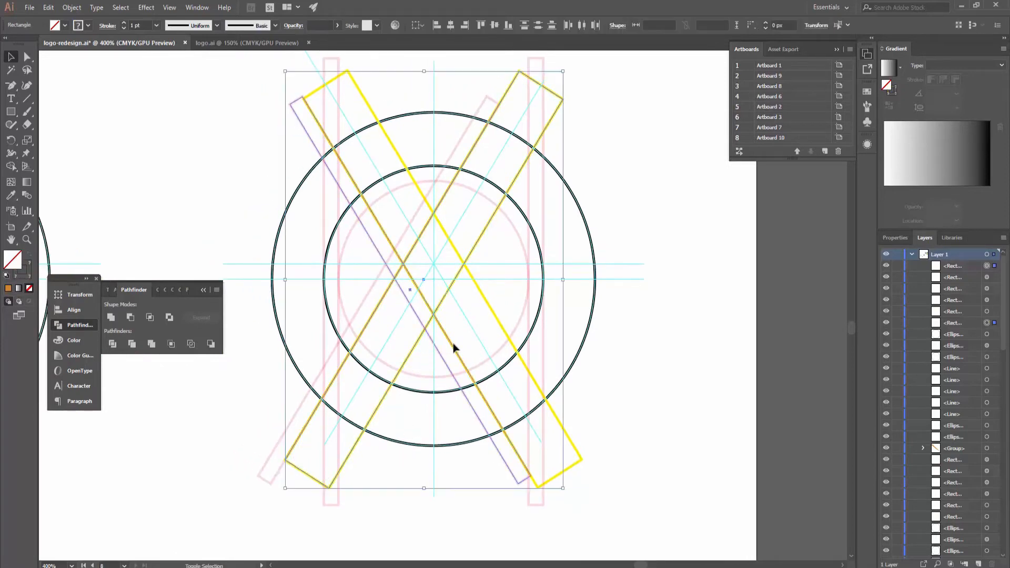
click(414, 357)
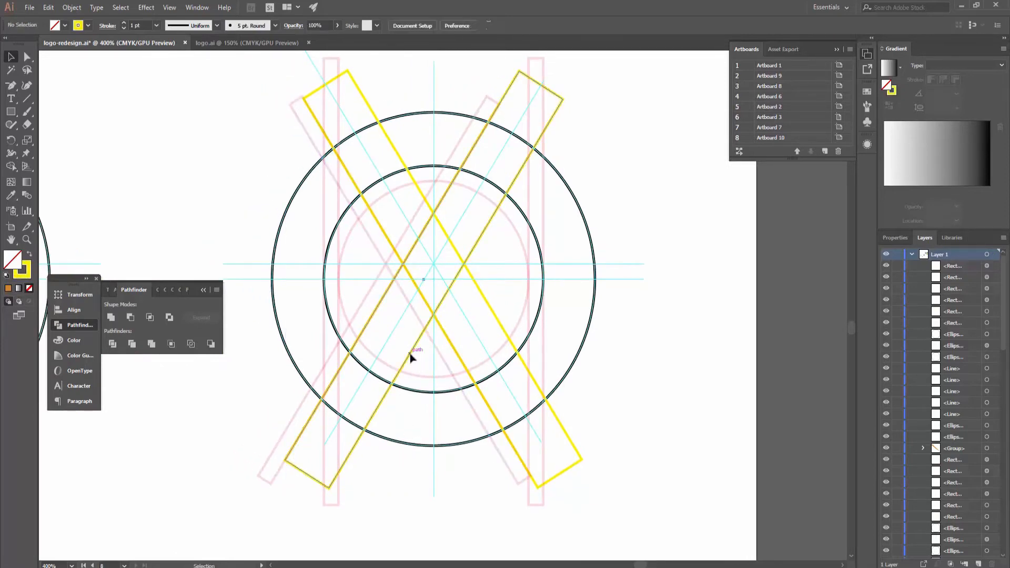
click(489, 315)
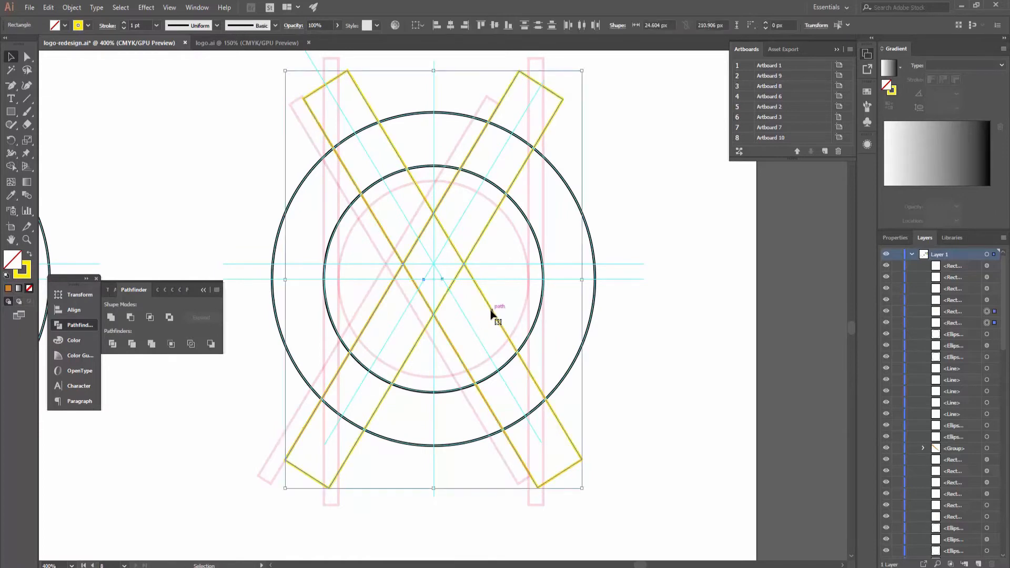
click(11, 167)
mouse_move(400, 360)
mouse_down()
mouse_move(383, 354)
mouse_move(421, 282)
mouse_move(461, 310)
mouse_up()
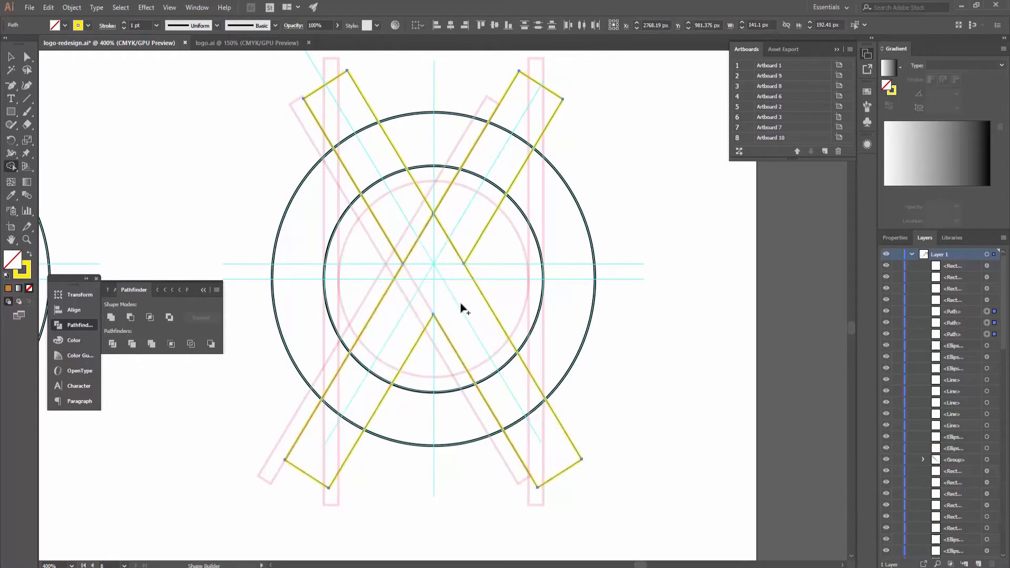
Step: Remove the two upper arms of the yellow bars with the Shape Builder to form the letter A
alt+click(406, 213)
alt+click(467, 203)
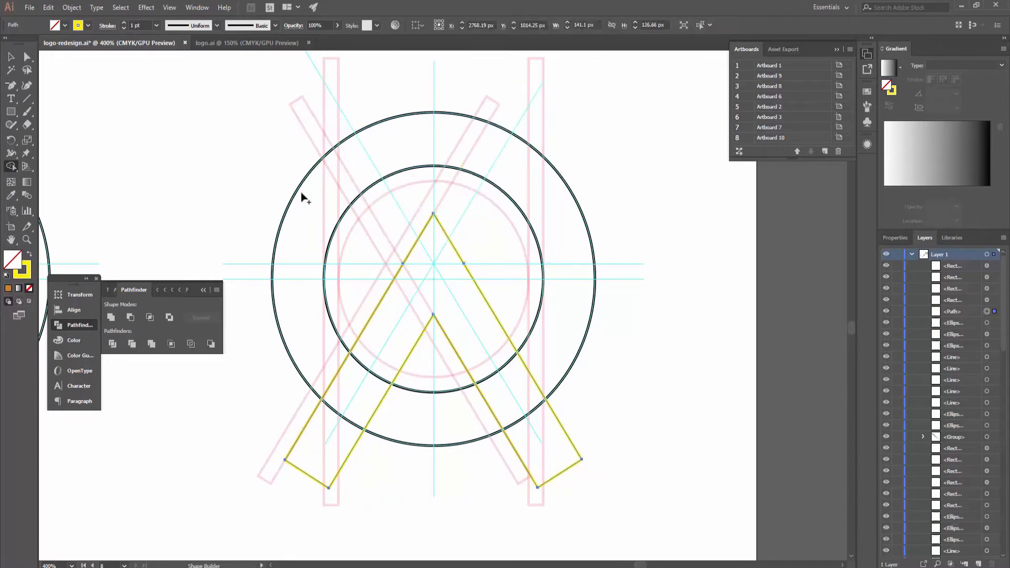
key(v)
click(184, 156)
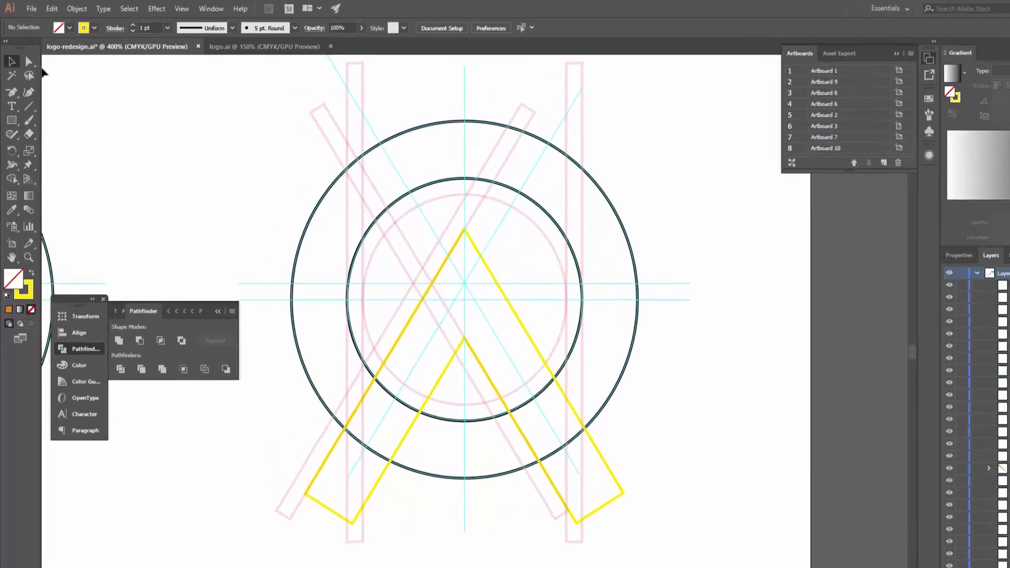
Step: Round the outer apex of the yellow A to a corner radius of about 17 px
click(28, 57)
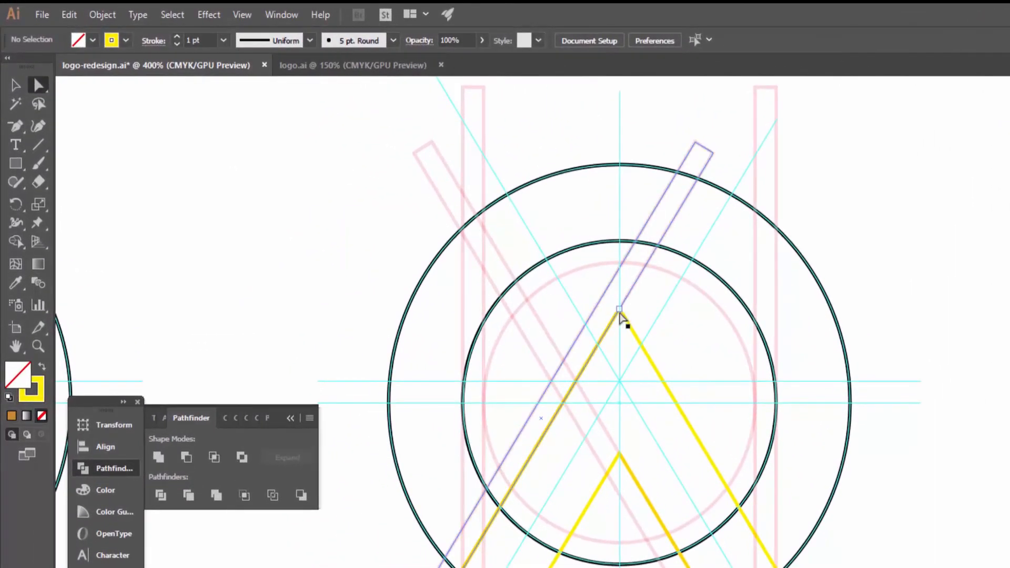
click(619, 312)
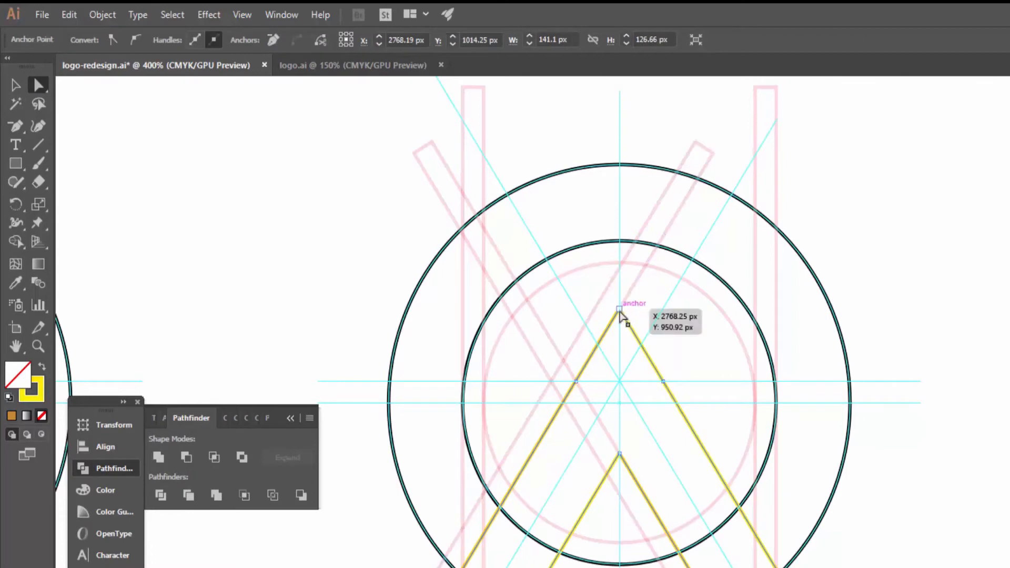
drag(619, 328, 619, 424)
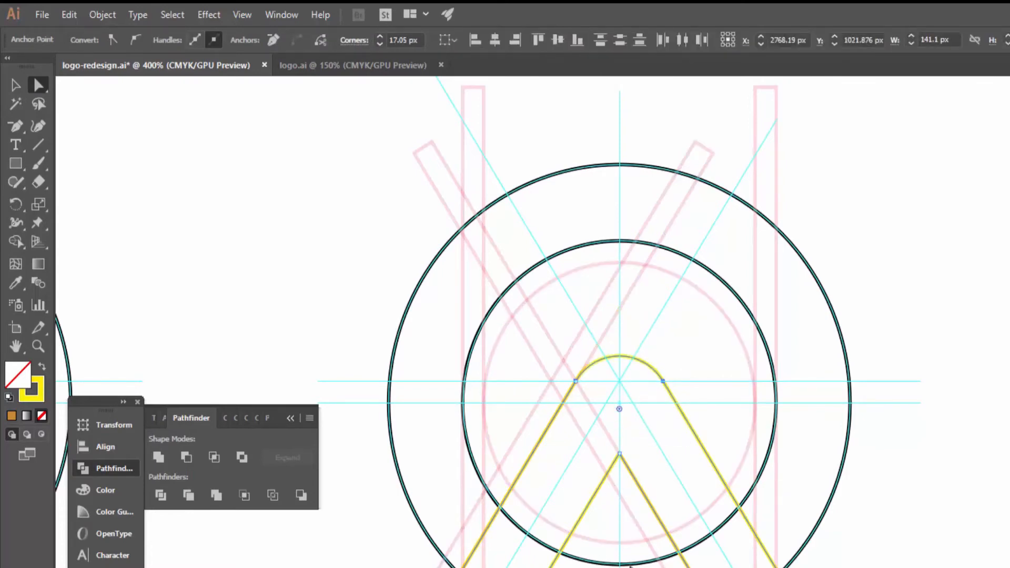
click(15, 84)
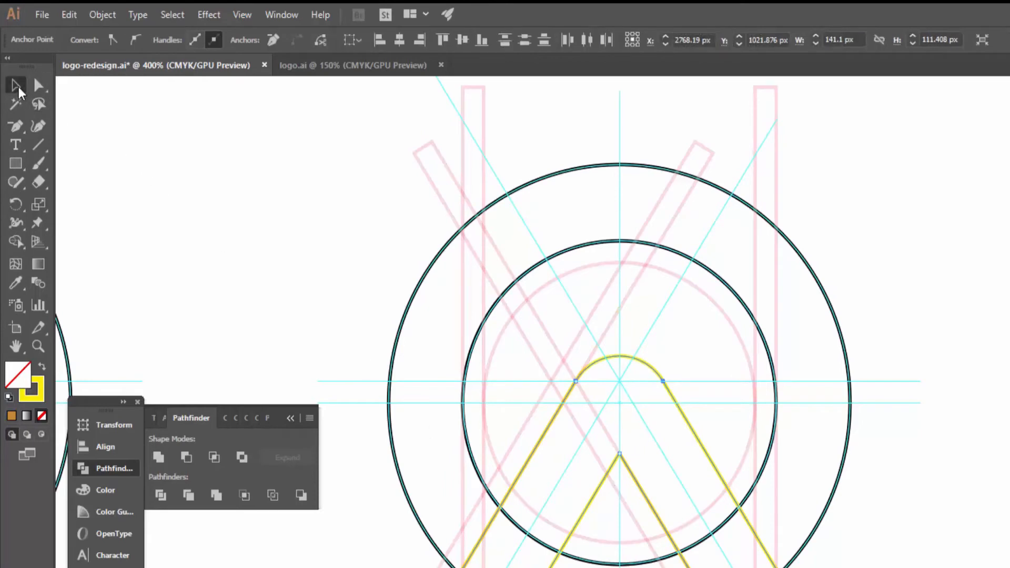
click(318, 244)
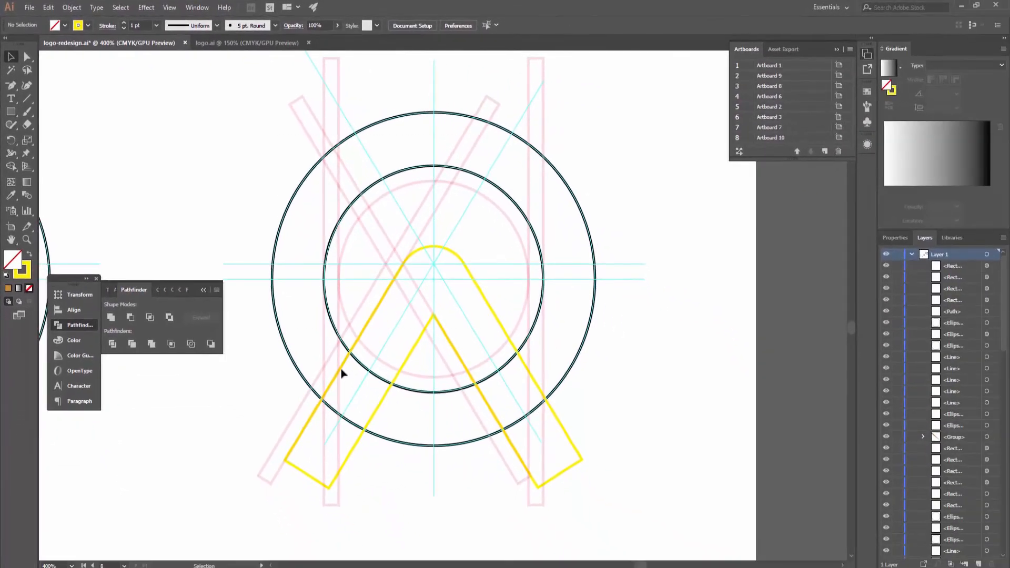
drag(252, 136, 661, 391)
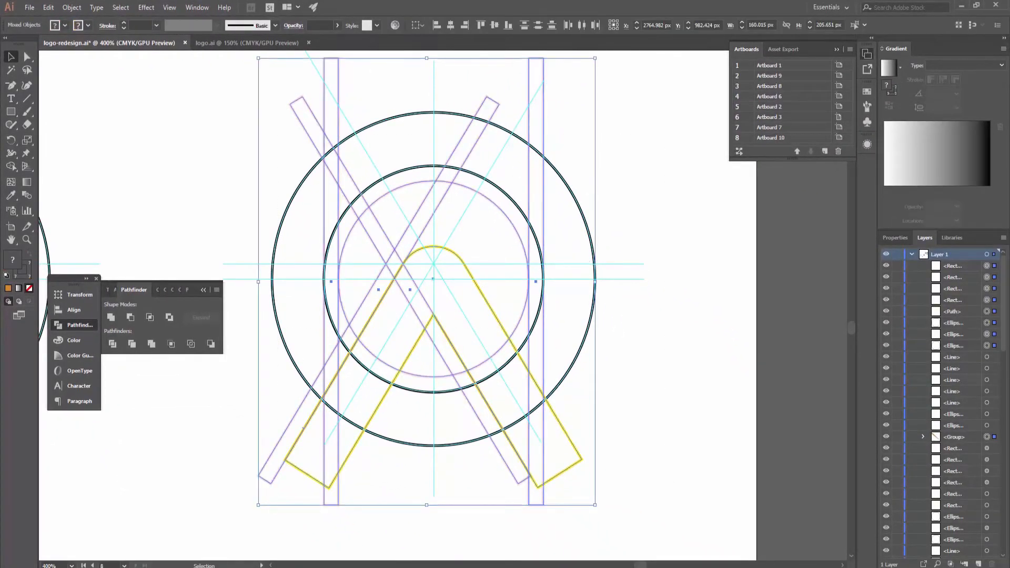
click(10, 166)
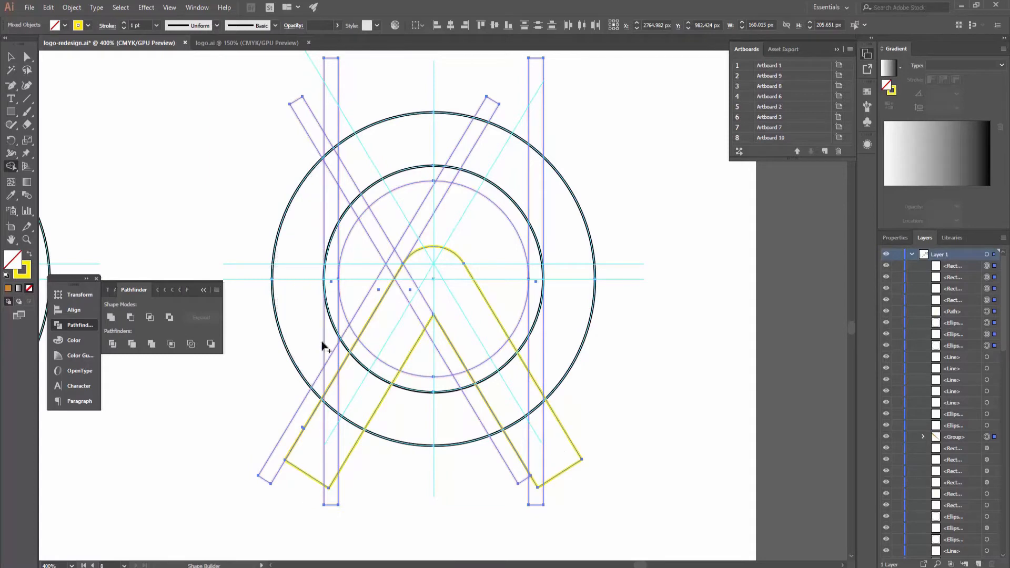
key(v)
click(176, 135)
Step: With the Shape Builder, join the circle ring across the thin bar rising to the right, and merge it with the A's lower-right leg end
click(286, 211)
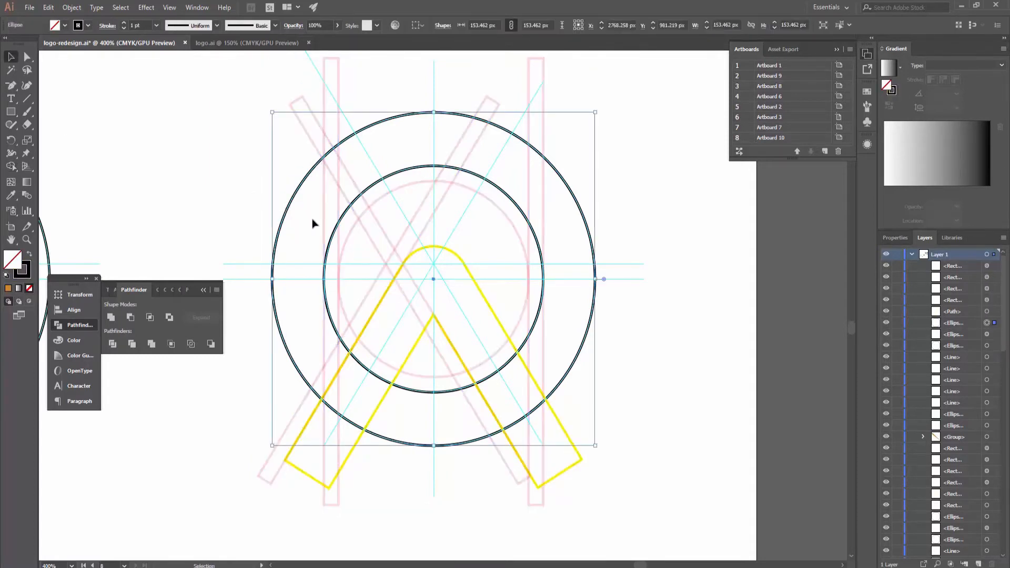
shift+click(330, 363)
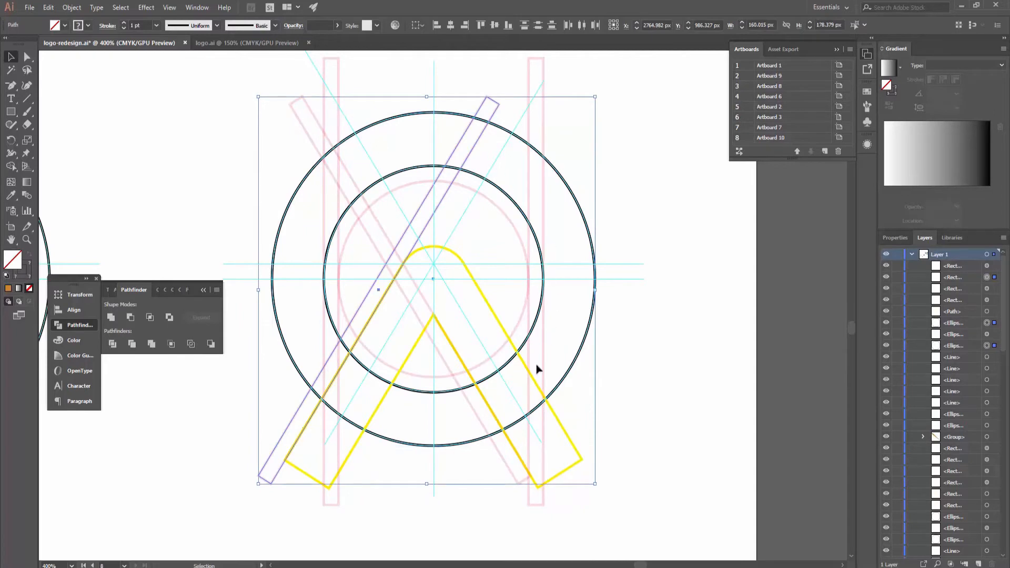
shift+click(537, 386)
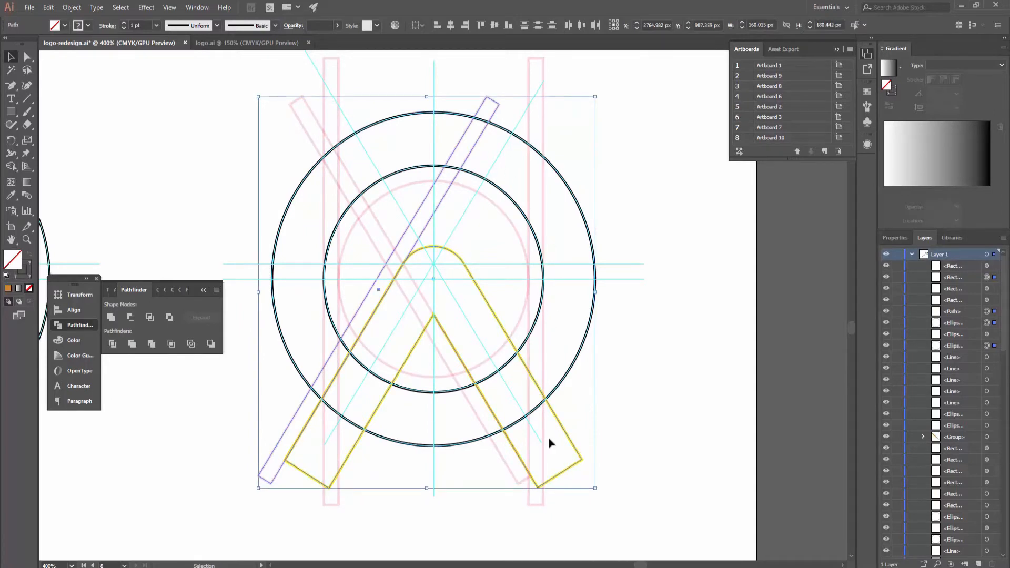
click(10, 166)
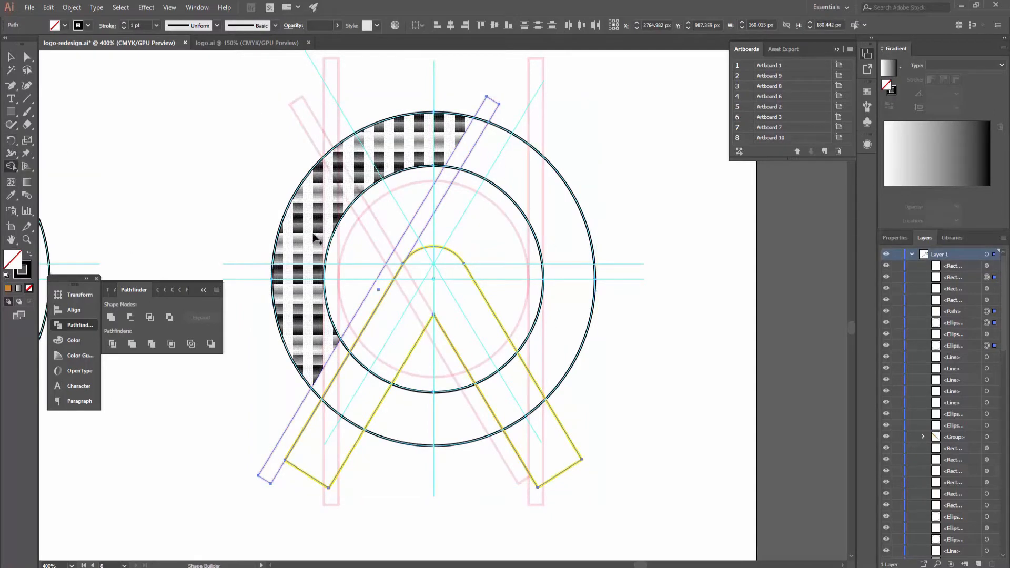
mouse_move(310, 185)
mouse_down()
mouse_move(448, 149)
mouse_move(494, 158)
mouse_up()
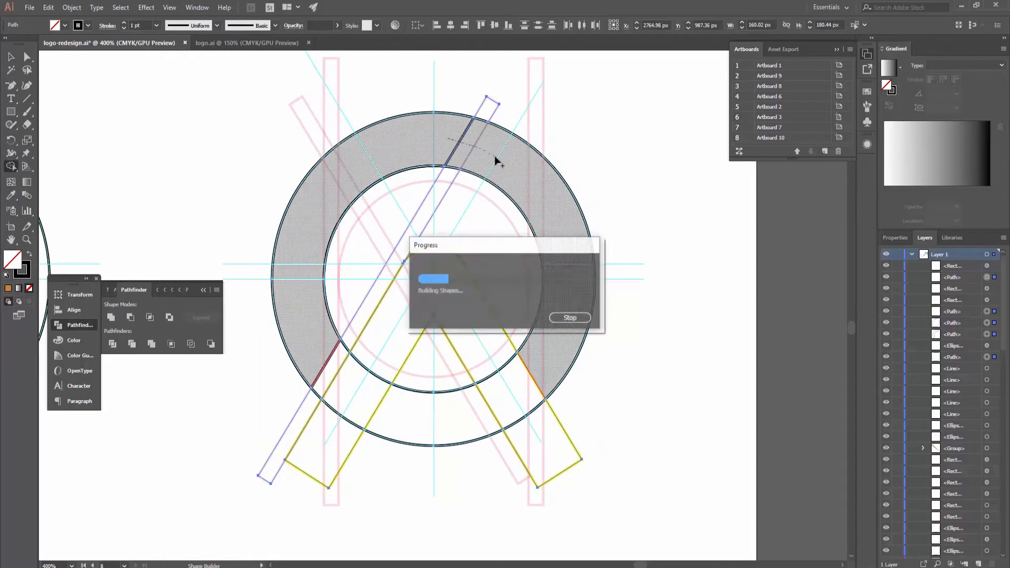
mouse_move(518, 394)
mouse_down()
mouse_move(542, 412)
mouse_move(541, 442)
mouse_up()
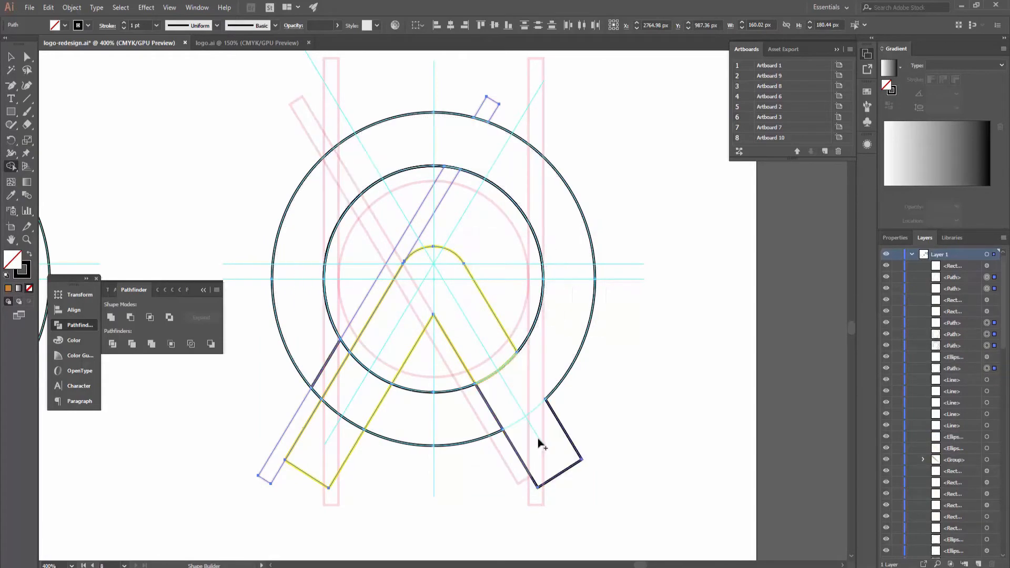
Step: Delete the thin red vertical bar on the right side of the circle
click(11, 57)
click(206, 158)
click(529, 210)
key(Delete)
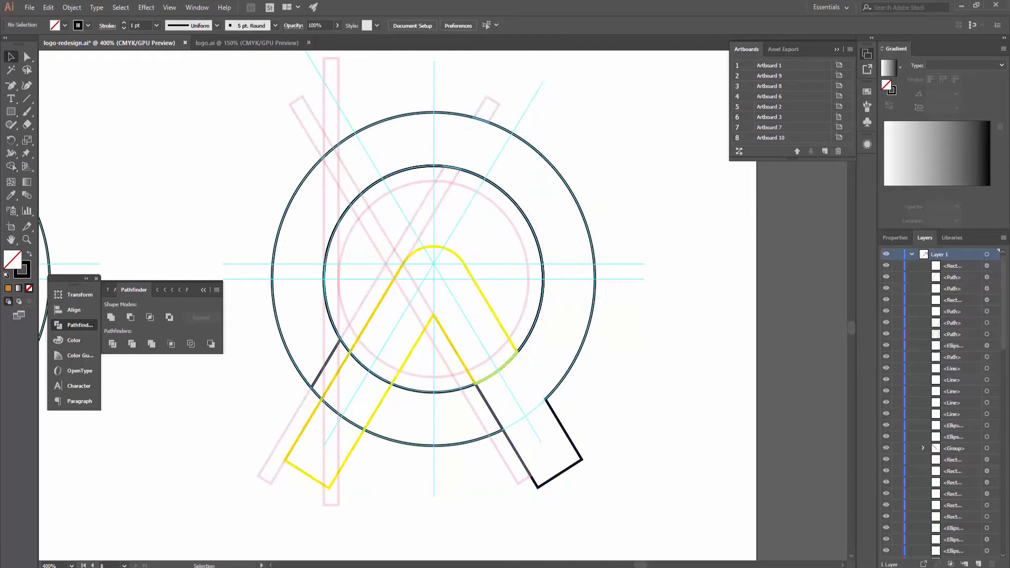
Step: Add a concentric copy of the thin red inner circle, scaled up to about 183 px in diameter around the ring
click(518, 234)
key(v)
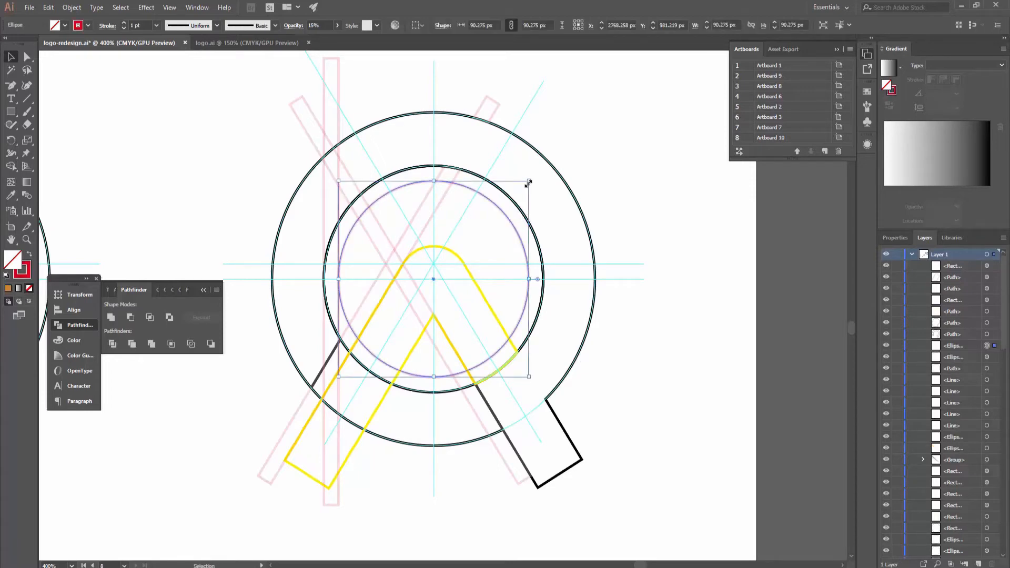
drag(528, 183, 773, 80)
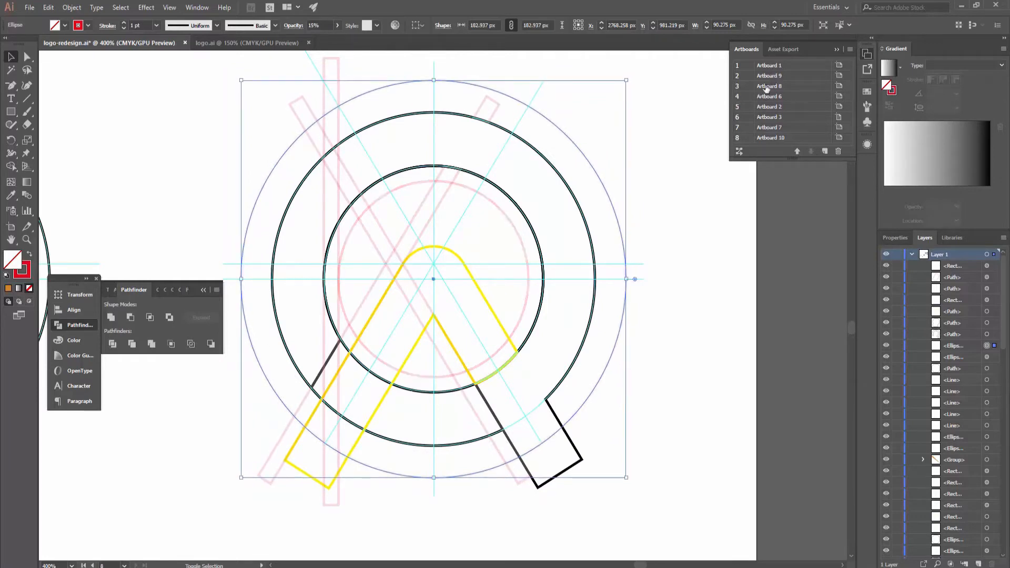
click(106, 125)
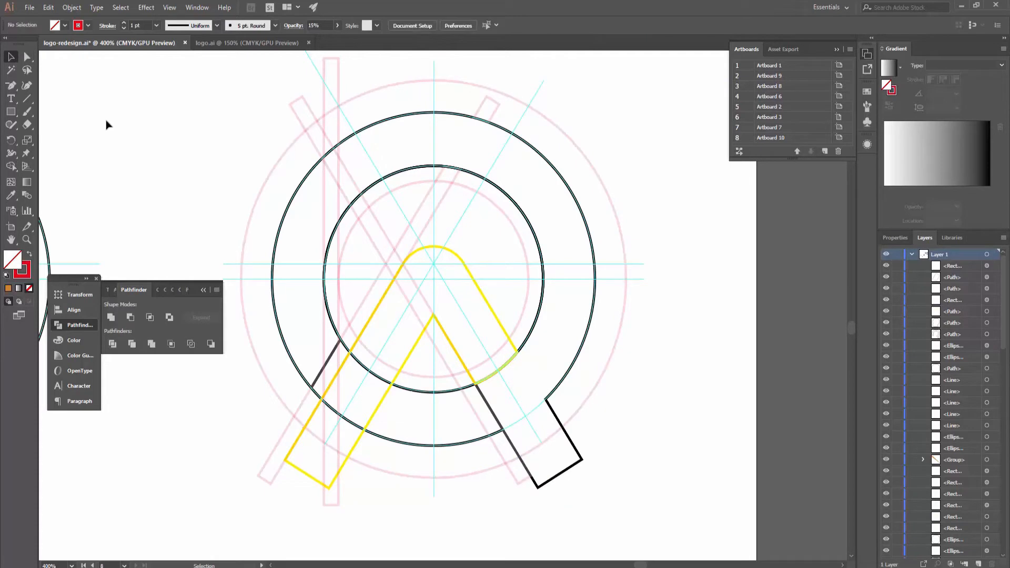
Step: With the Shape Builder, merge the A's legs, apex and lower ring arc, stopping at the thin spacing shapes and outer red circle
drag(240, 123, 660, 514)
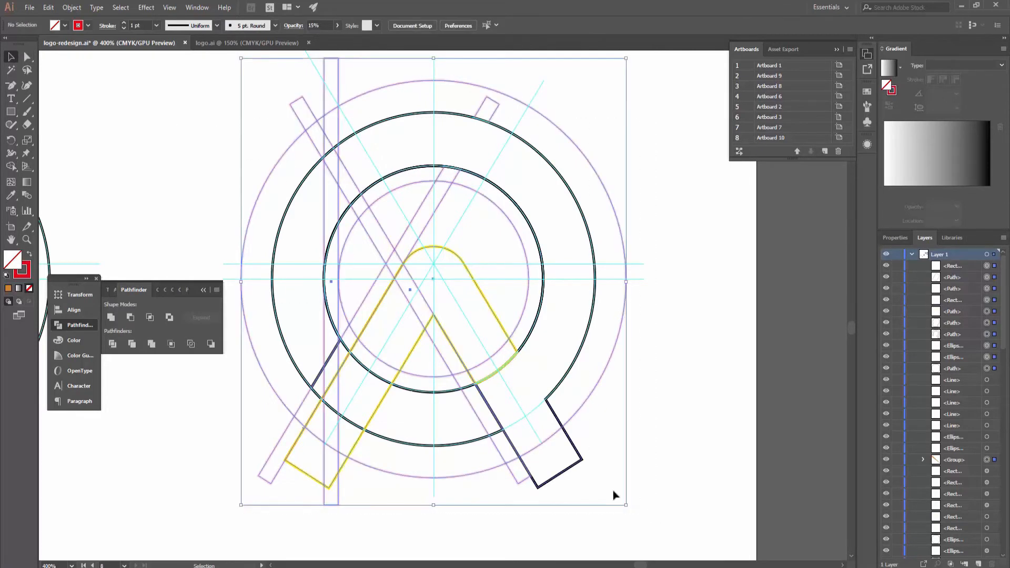
click(11, 166)
click(335, 428)
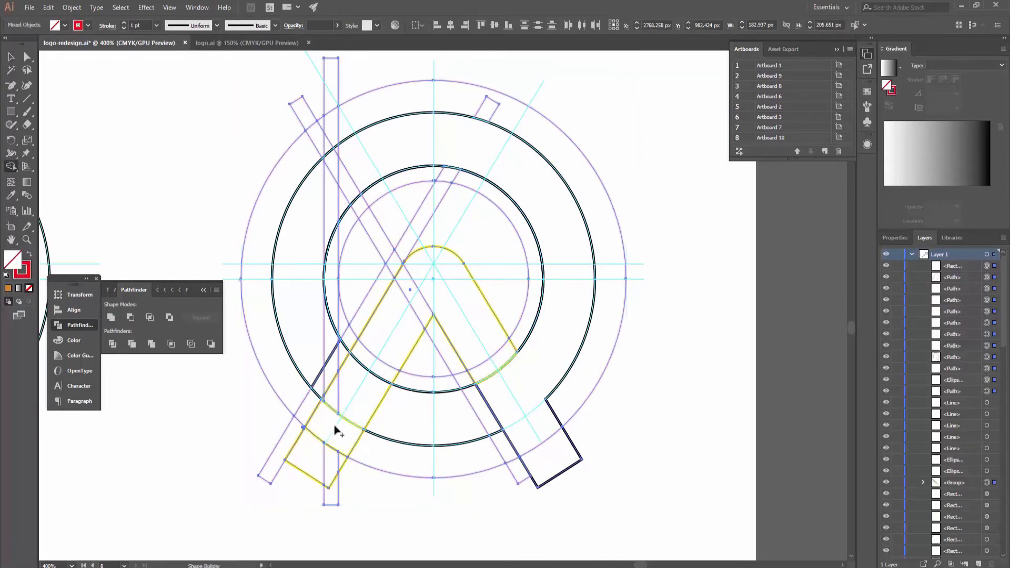
mouse_move(327, 422)
mouse_down()
mouse_move(344, 392)
mouse_move(333, 417)
mouse_move(341, 433)
mouse_move(383, 350)
mouse_up()
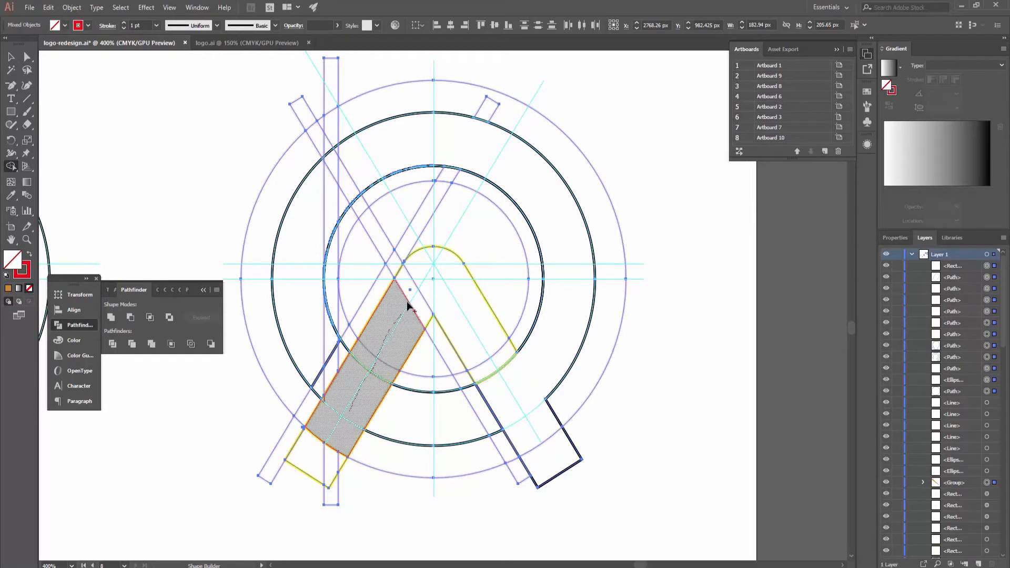
drag(409, 307, 424, 272)
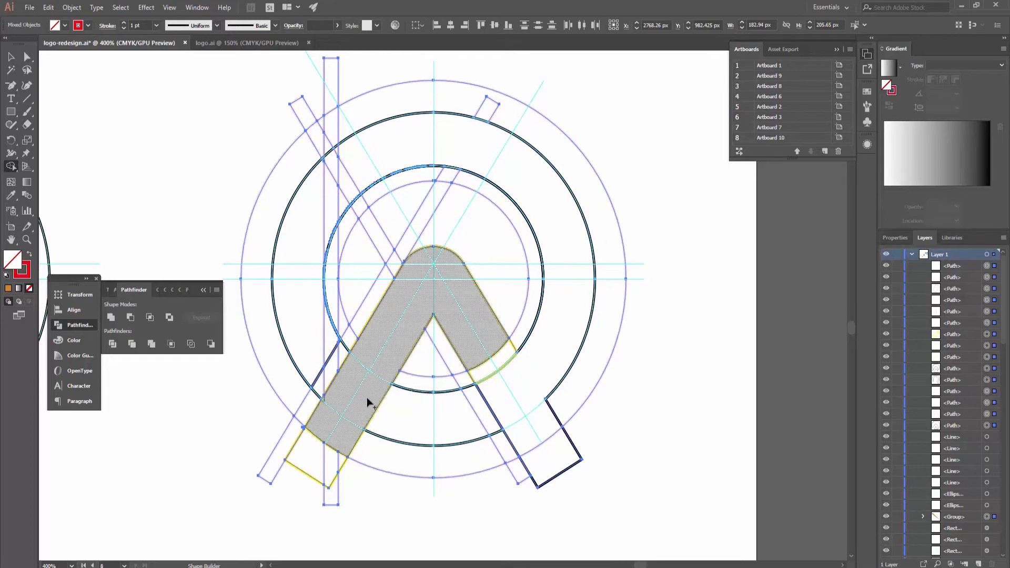
drag(367, 403, 416, 420)
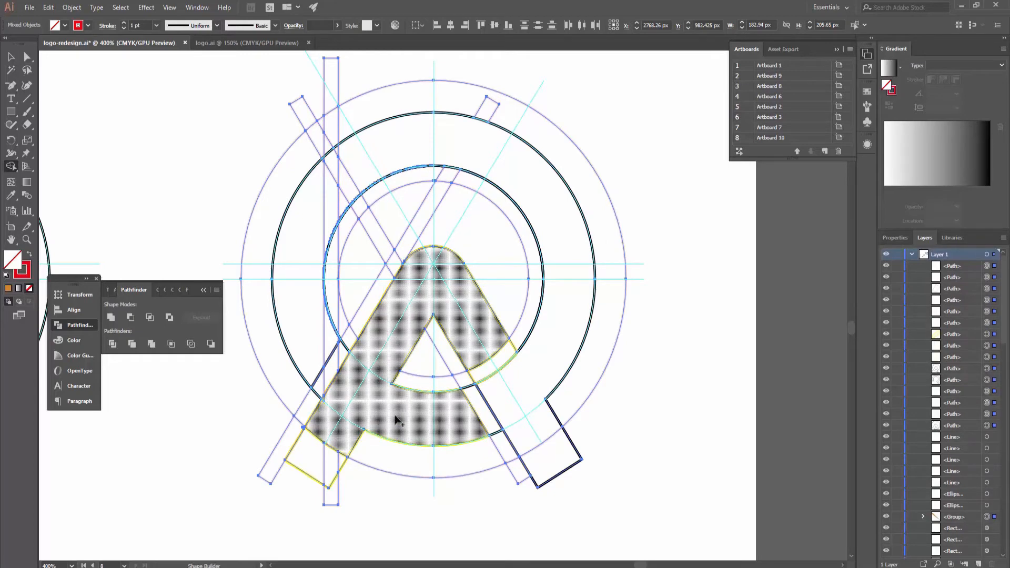
click(11, 58)
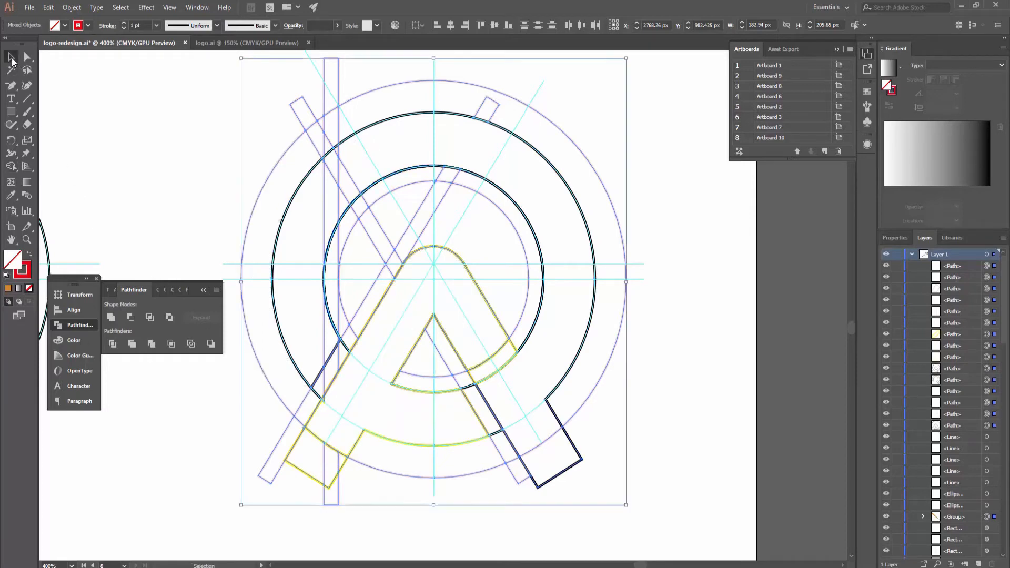
click(163, 164)
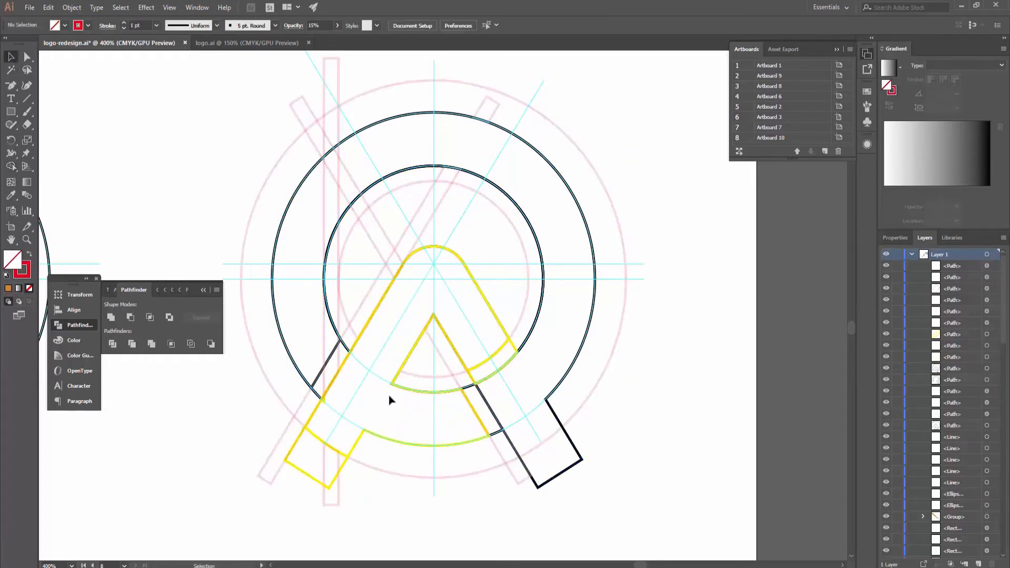
Step: Select the finished black Q and yellow A outlines and place a copy of them alone on the blank artboard
click(454, 253)
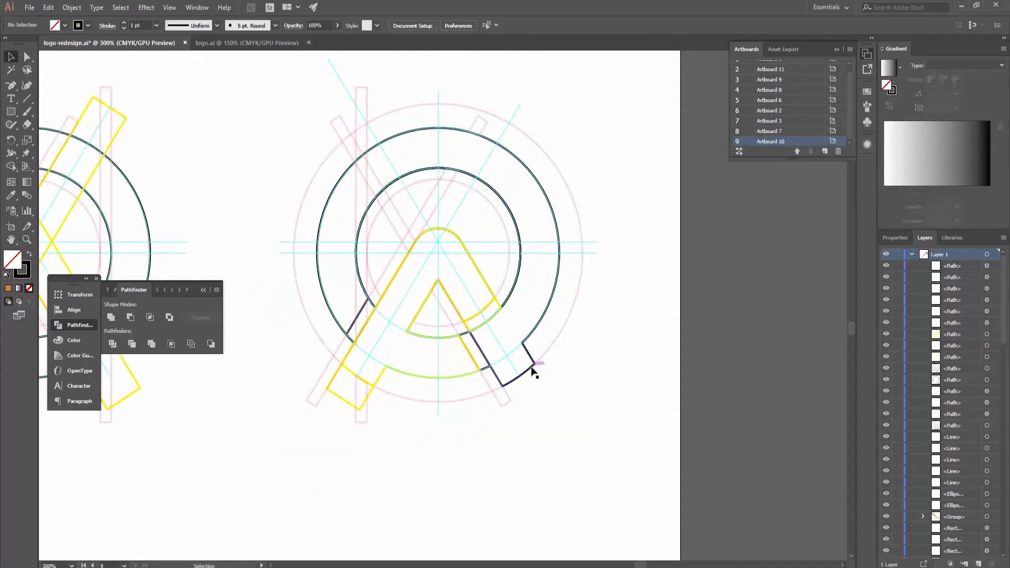
click(532, 370)
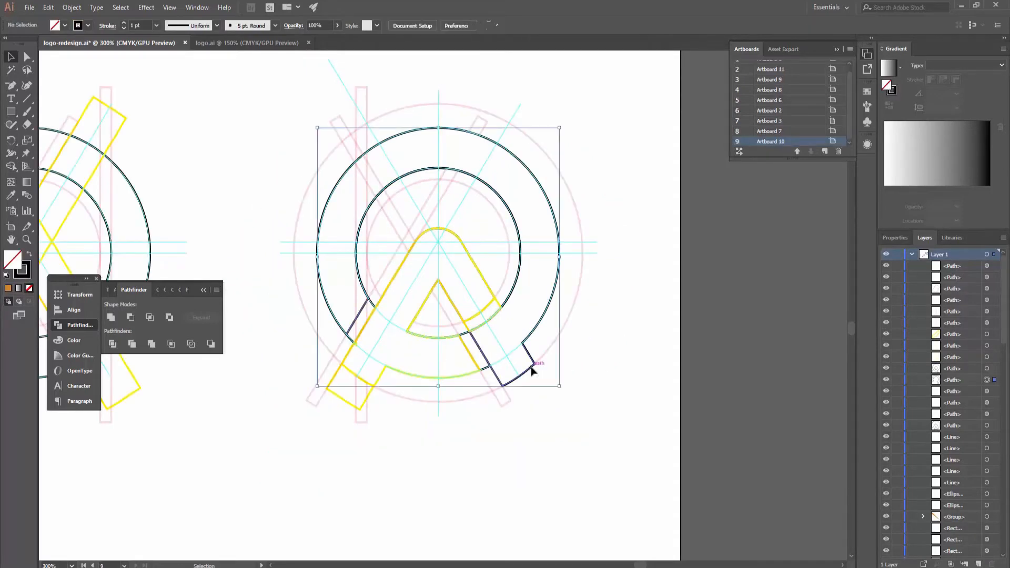
click(483, 283)
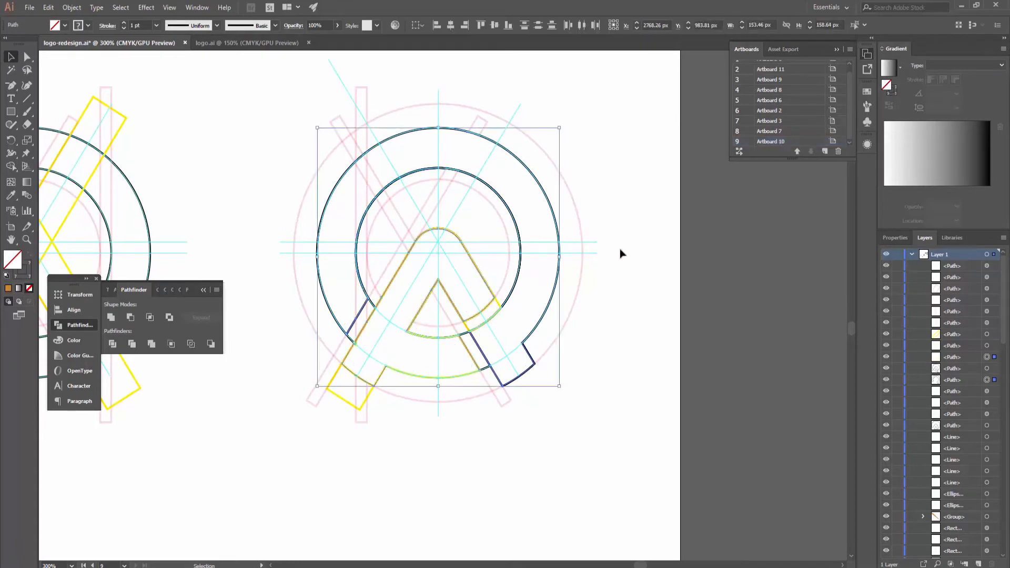
drag(617, 184, 403, 436)
drag(529, 189, 423, 442)
drag(583, 168, 403, 415)
drag(454, 226, 416, 336)
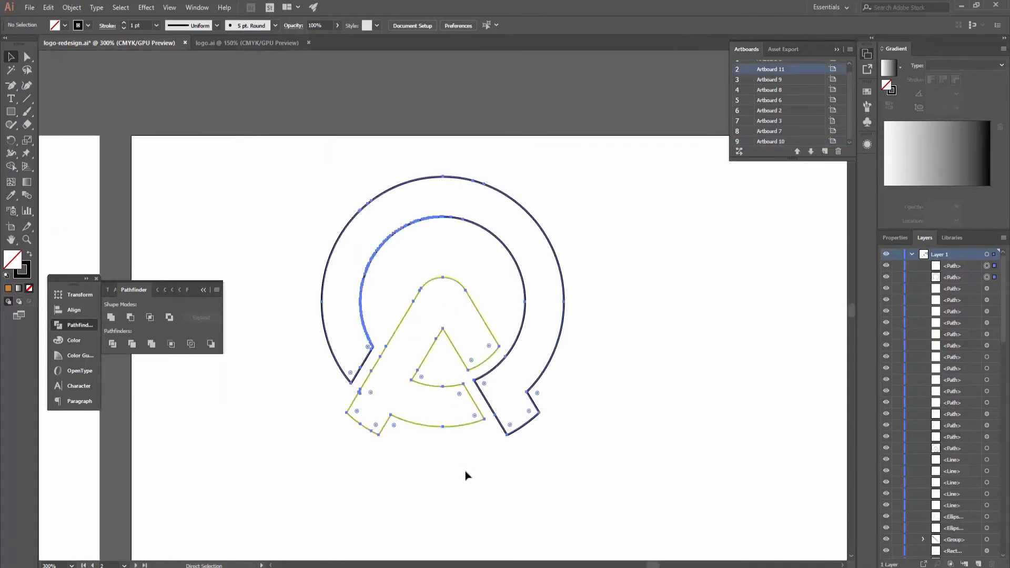
click(466, 477)
drag(465, 477, 509, 432)
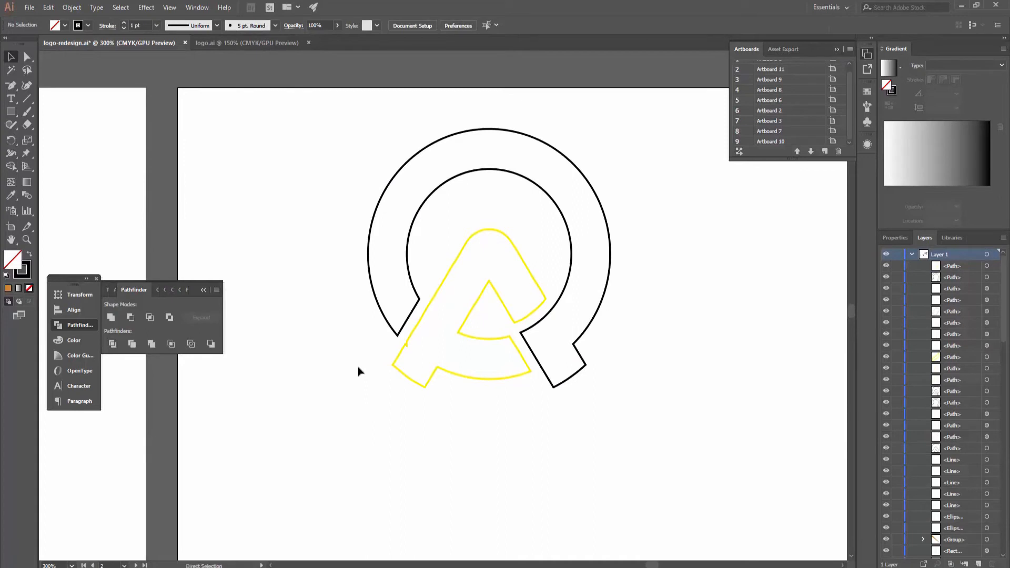
Step: Fill the copied Q with solid black and apply the same black, strokeless appearance to the A
key(ctrl+minus)
drag(358, 365, 369, 399)
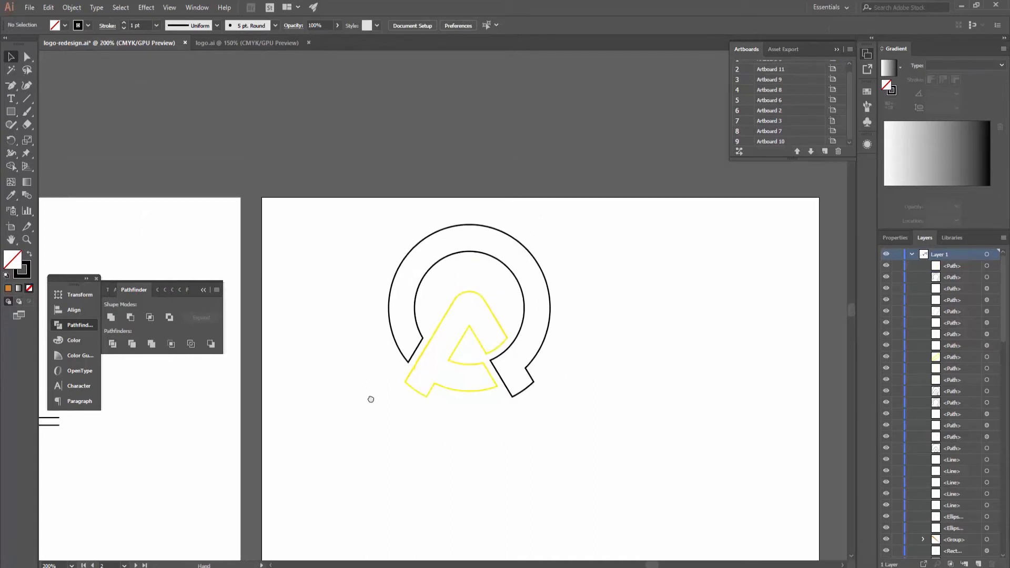
click(418, 328)
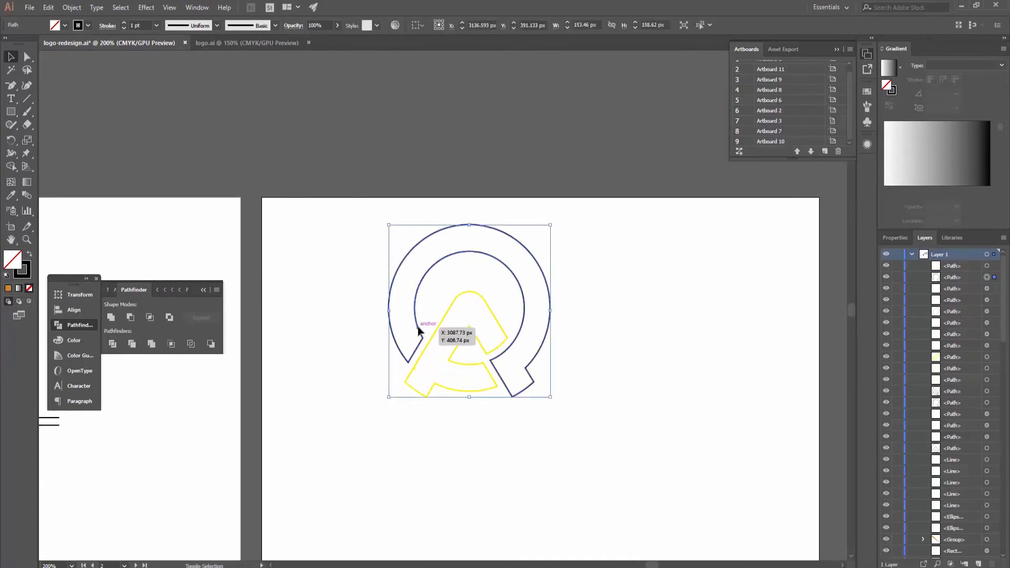
click(440, 327)
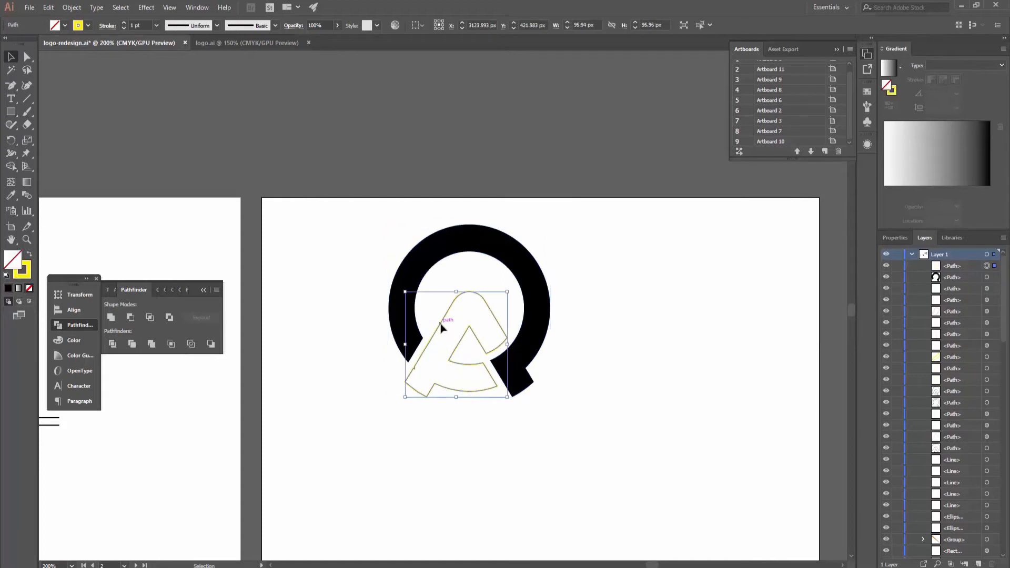
key(i)
click(400, 310)
key(v)
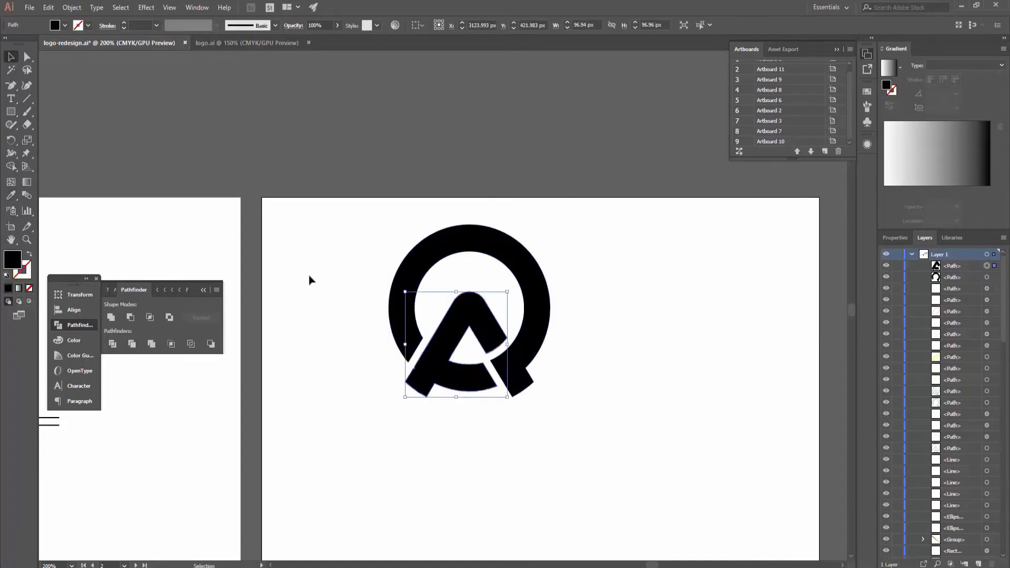
click(309, 280)
Step: In outline view, delete the two stray anchor points that form the notch on the outer edge of the A's left leg
drag(433, 466, 401, 394)
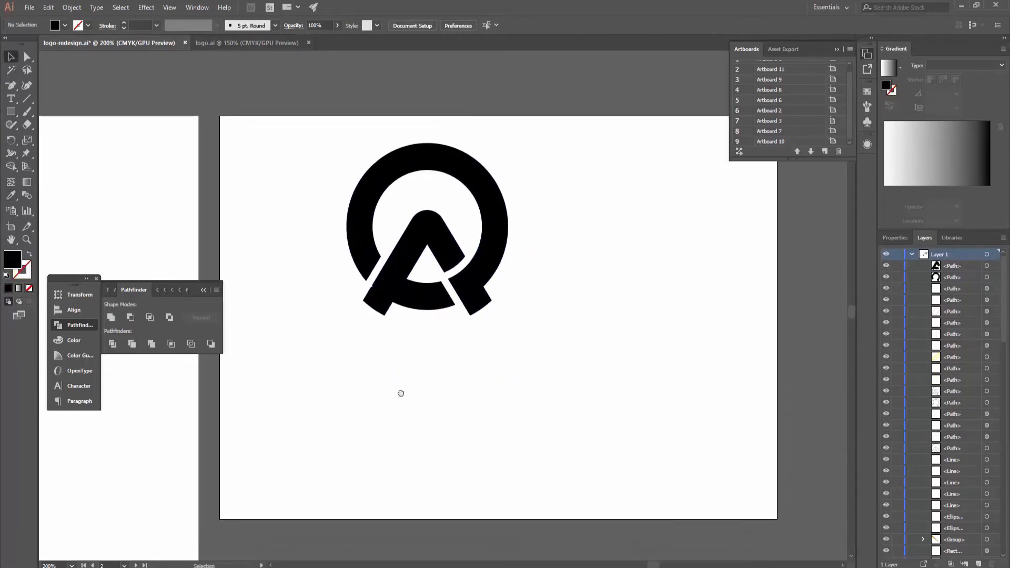
key(ctrl+y)
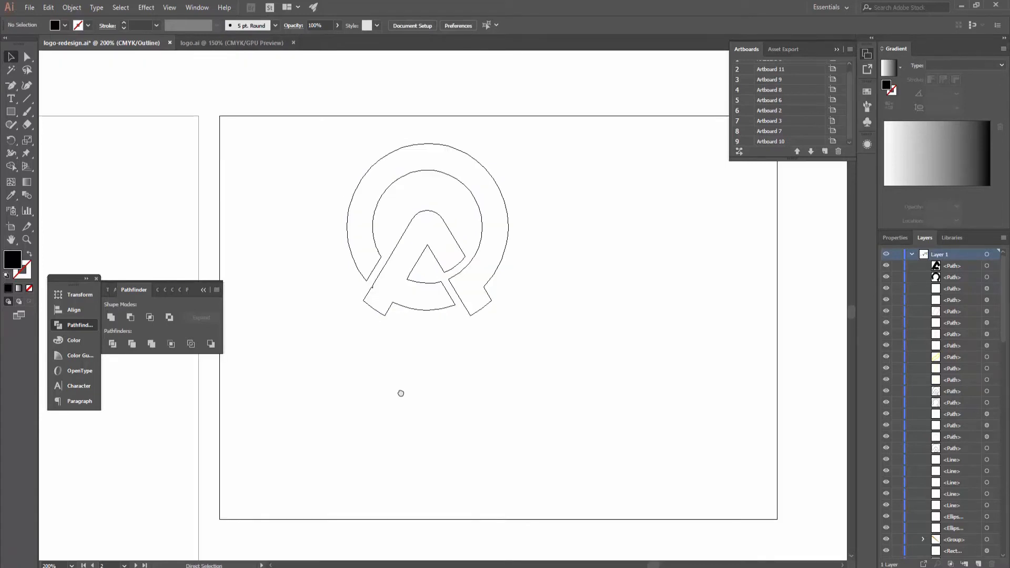
key(ctrl+equal)
key(ctrl+equal)
key(ctrl+equal)
key(ctrl+equal)
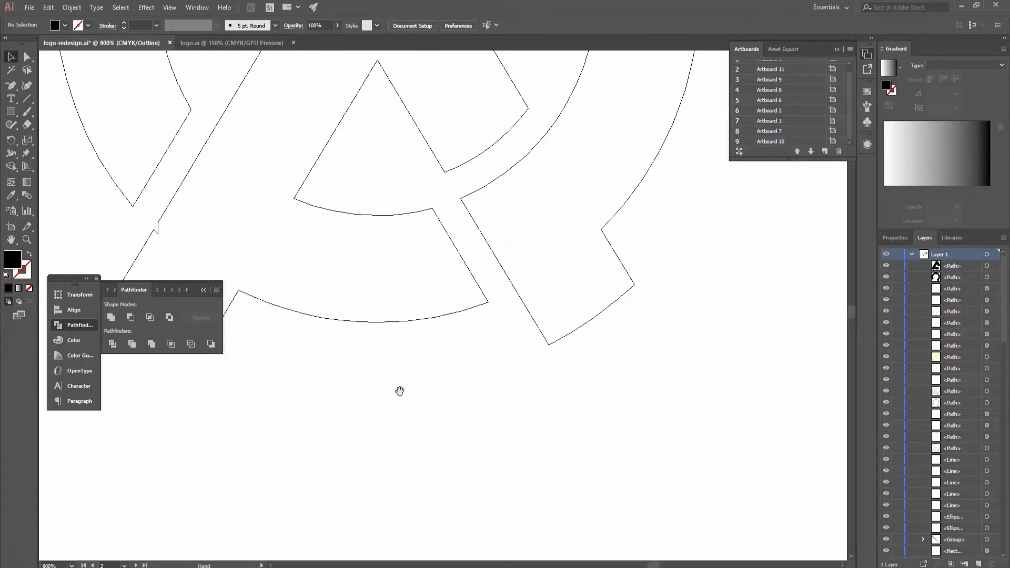
drag(382, 372, 550, 465)
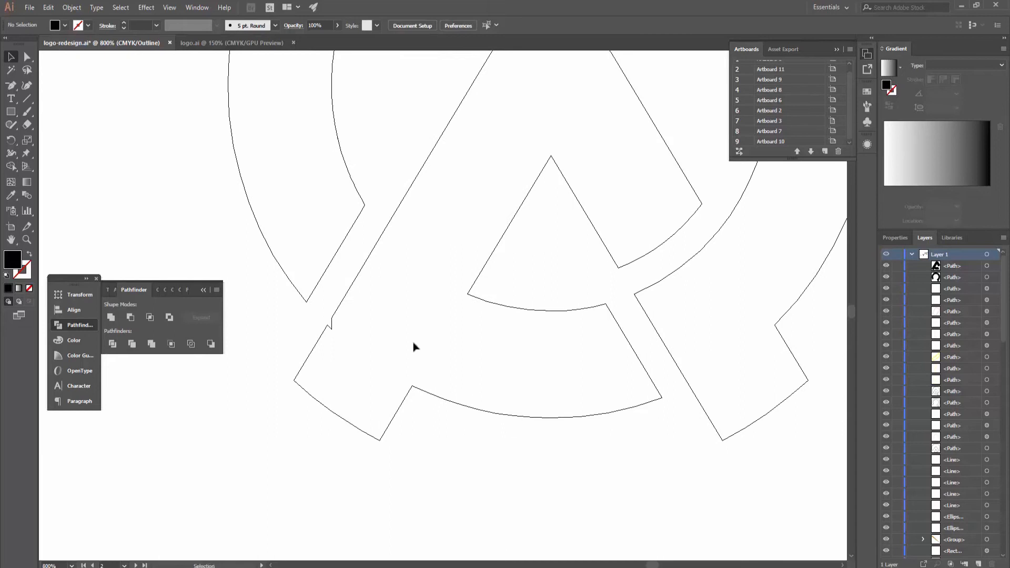
key(ctrl+equal)
key(ctrl+equal)
key(ctrl+equal)
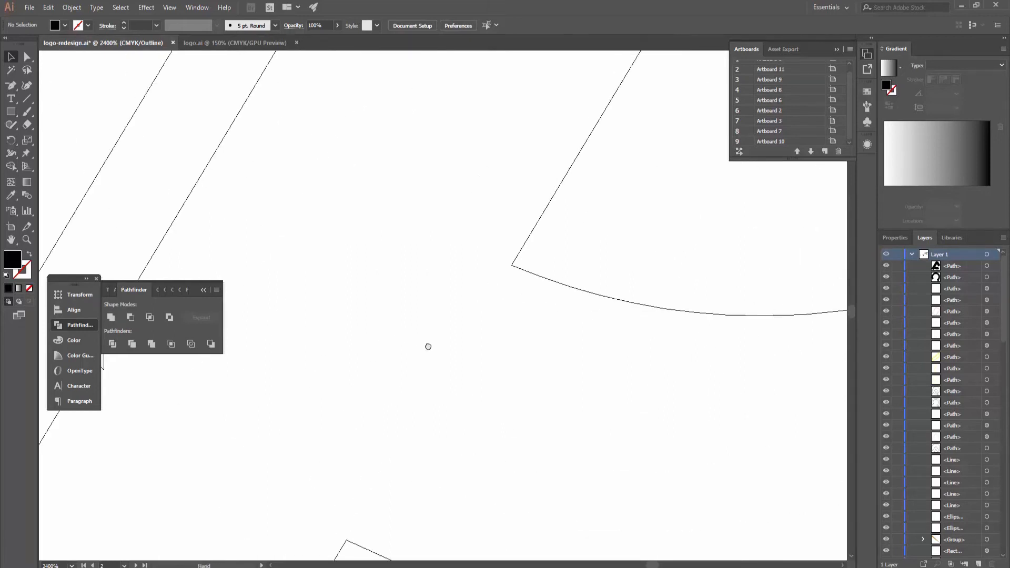
drag(428, 347, 652, 234)
click(326, 256)
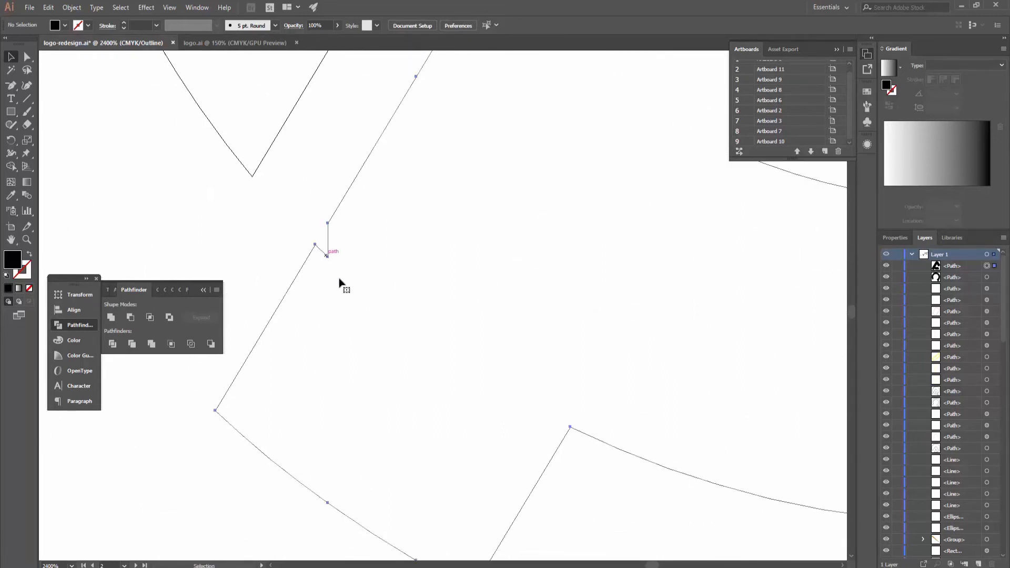
click(12, 86)
click(327, 256)
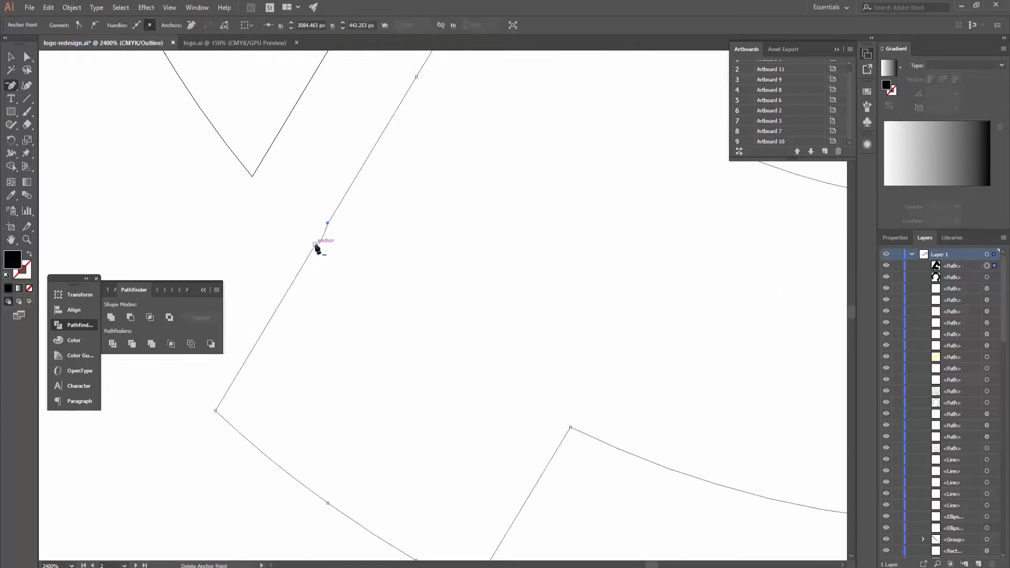
click(315, 246)
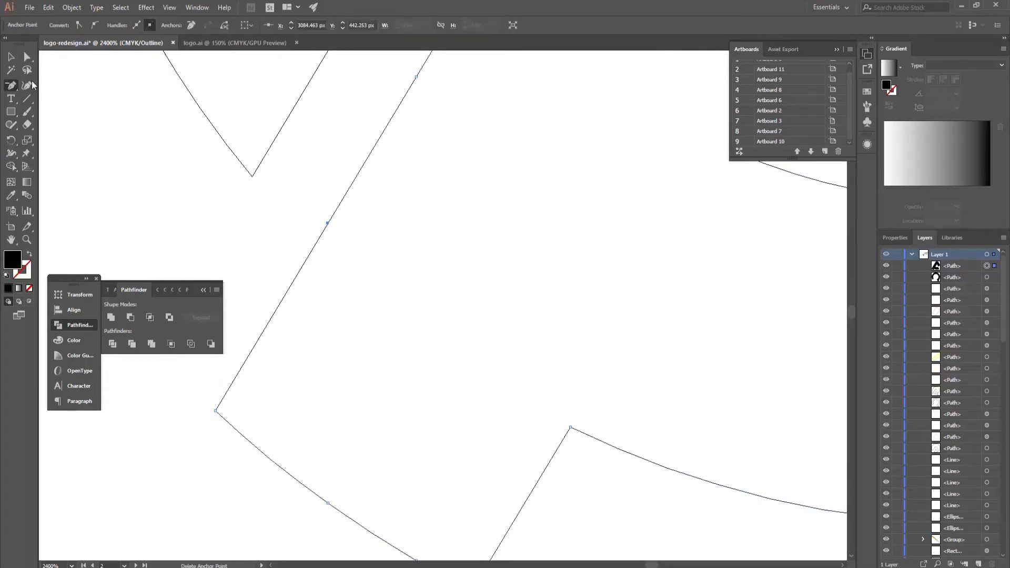
click(10, 56)
click(203, 190)
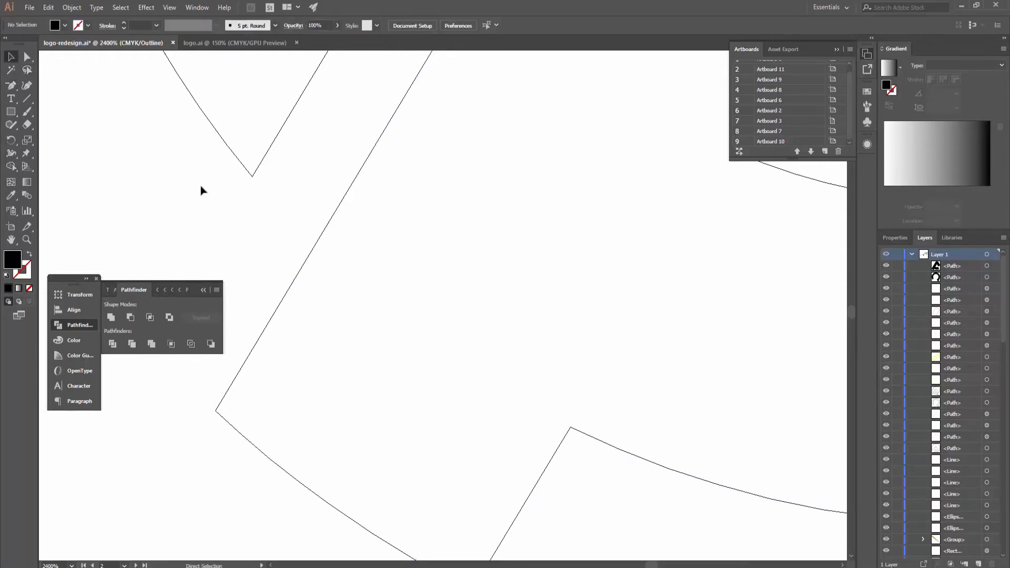
Step: Return from the outline view to the filled preview of the monogram
key(ctrl+minus)
key(ctrl+minus)
key(ctrl+minus)
key(ctrl+minus)
key(ctrl+minus)
key(ctrl+y)
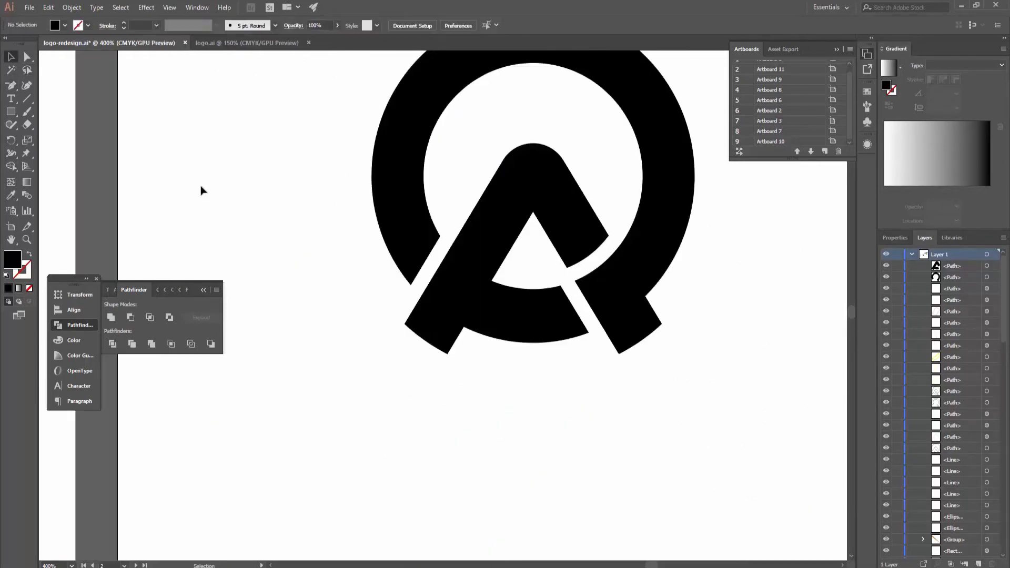
Step: Enlarge the black QA monogram proportionally and move it to the middle of its artboard
key(ctrl+minus)
key(ctrl+minus)
drag(514, 403, 423, 380)
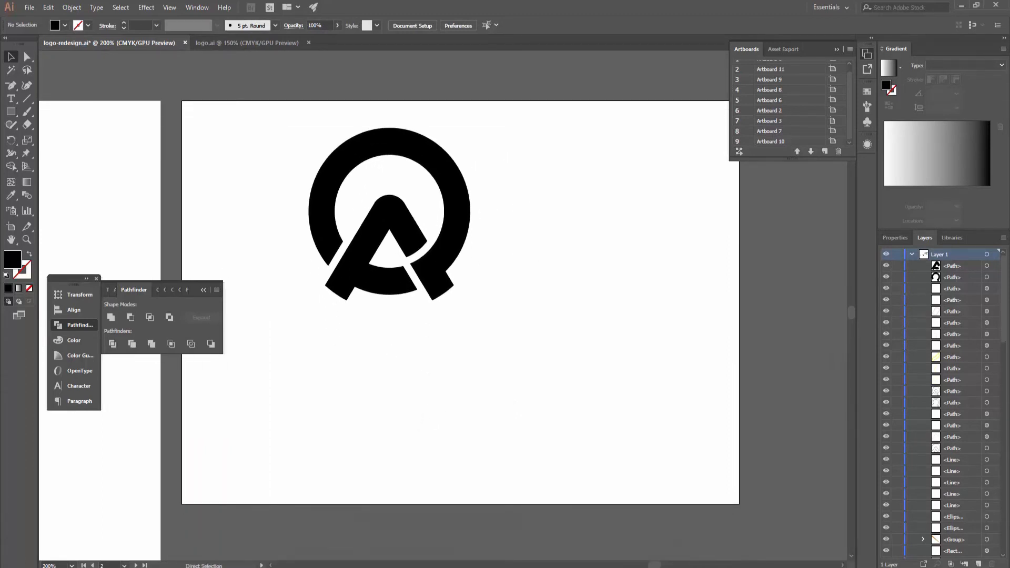
drag(319, 305, 338, 257)
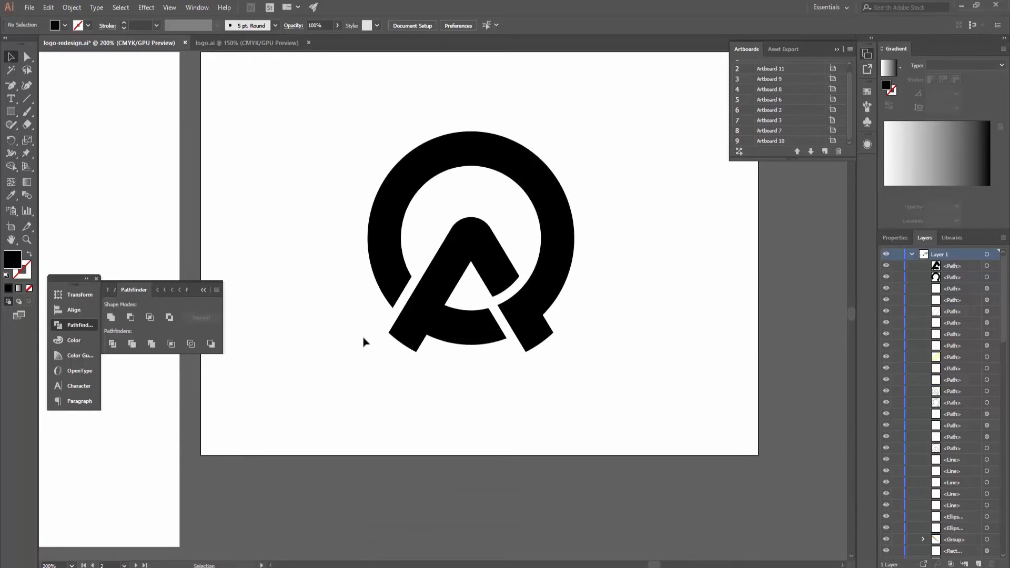
Step: Review the monogram alongside the logo grid, development, sketch, mood board and reference artboards
key(ctrl+minus)
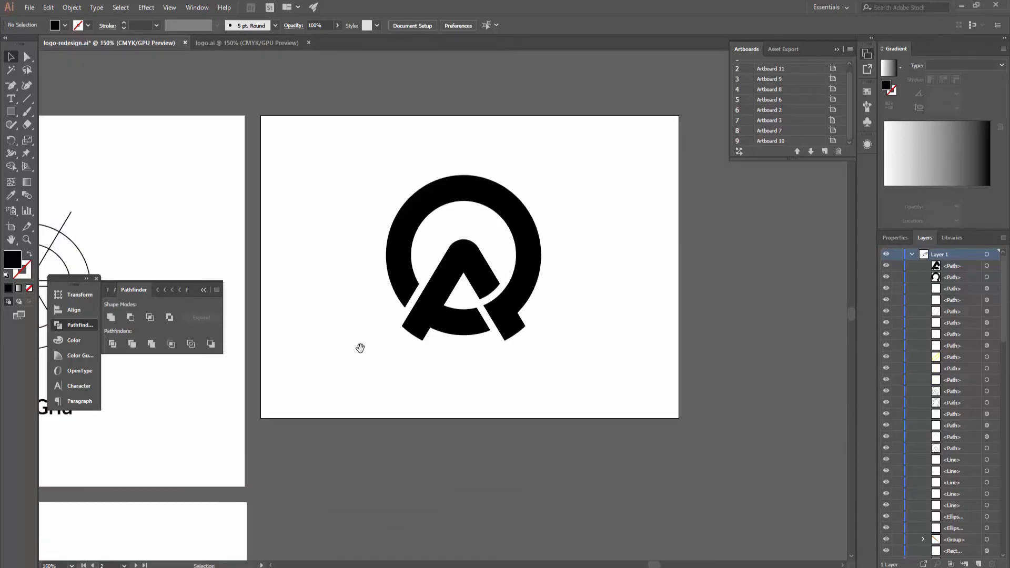
drag(360, 348, 440, 374)
key(ctrl+minus)
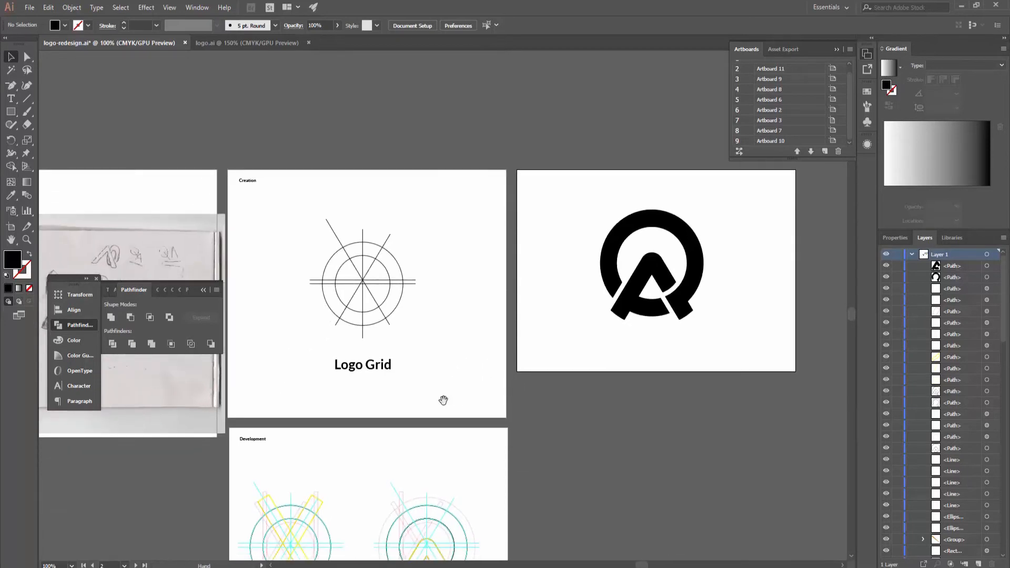
mouse_move(438, 437)
mouse_down()
mouse_move(437, 393)
mouse_move(458, 358)
mouse_move(502, 331)
mouse_up()
mouse_move(386, 334)
mouse_down()
mouse_move(499, 383)
mouse_move(617, 381)
mouse_up()
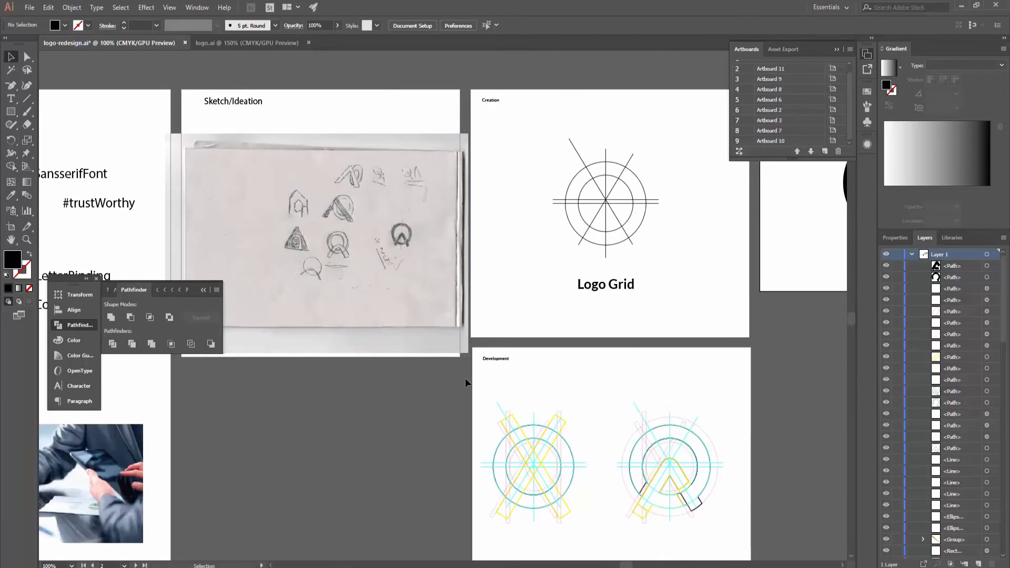
drag(416, 415, 600, 400)
drag(458, 408, 656, 327)
key(ctrl+minus)
key(ctrl+minus)
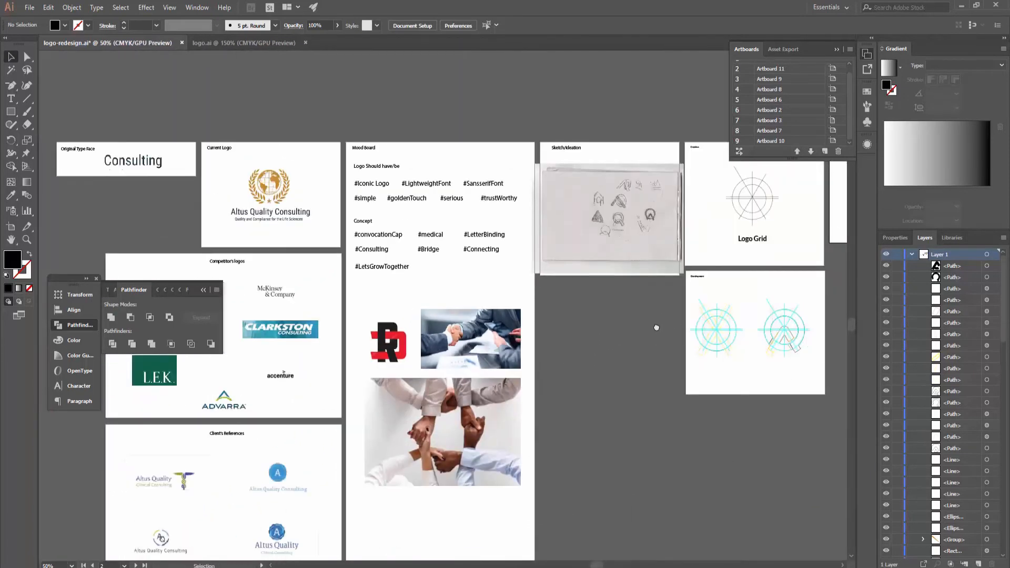
Step: Add a new blank artboard beside the one holding the black QA monogram
key(ctrl+minus)
drag(657, 327, 361, 262)
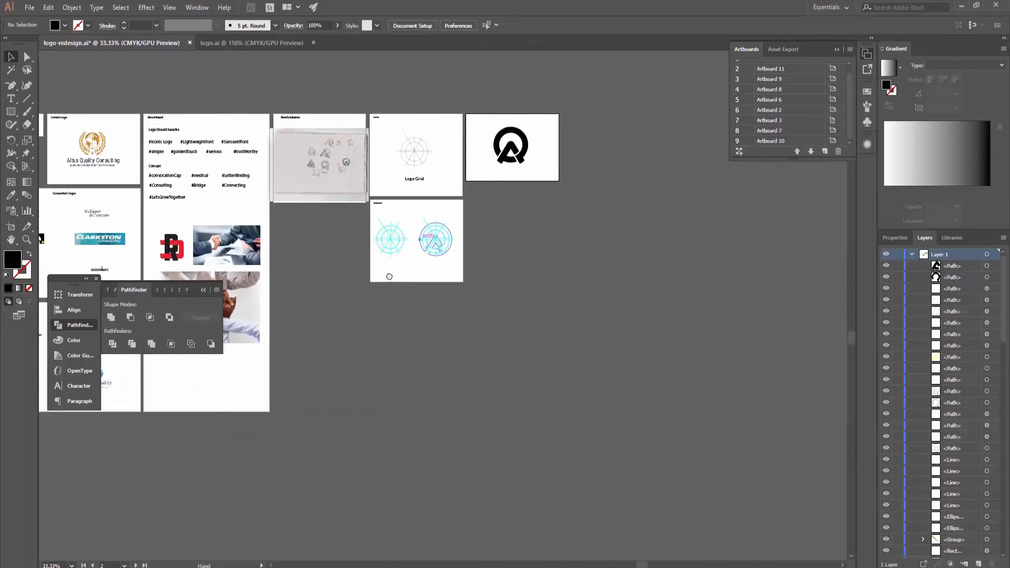
key(ctrl+plus)
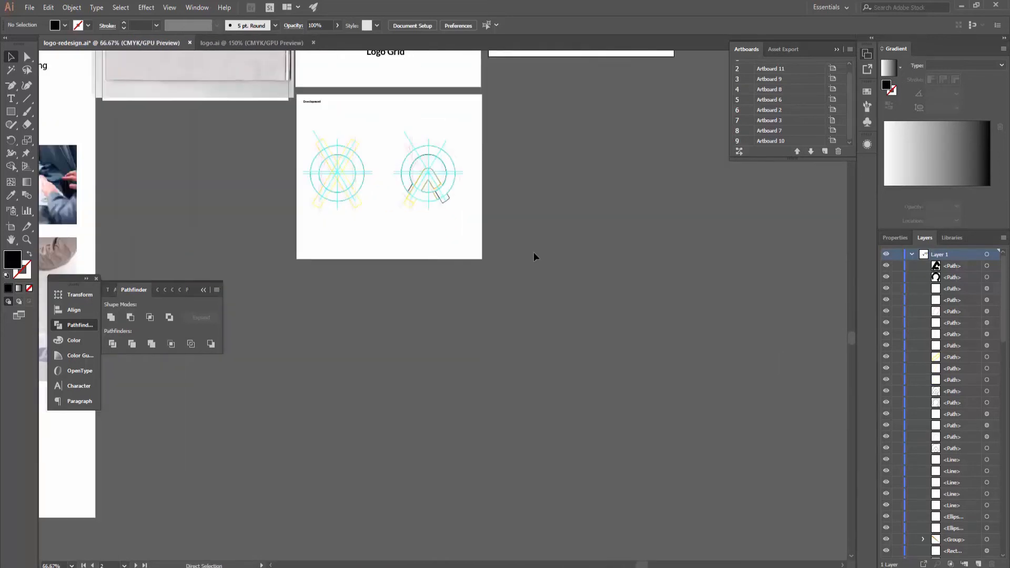
mouse_move(443, 270)
mouse_down()
mouse_move(422, 280)
mouse_move(265, 459)
mouse_move(417, 311)
mouse_up()
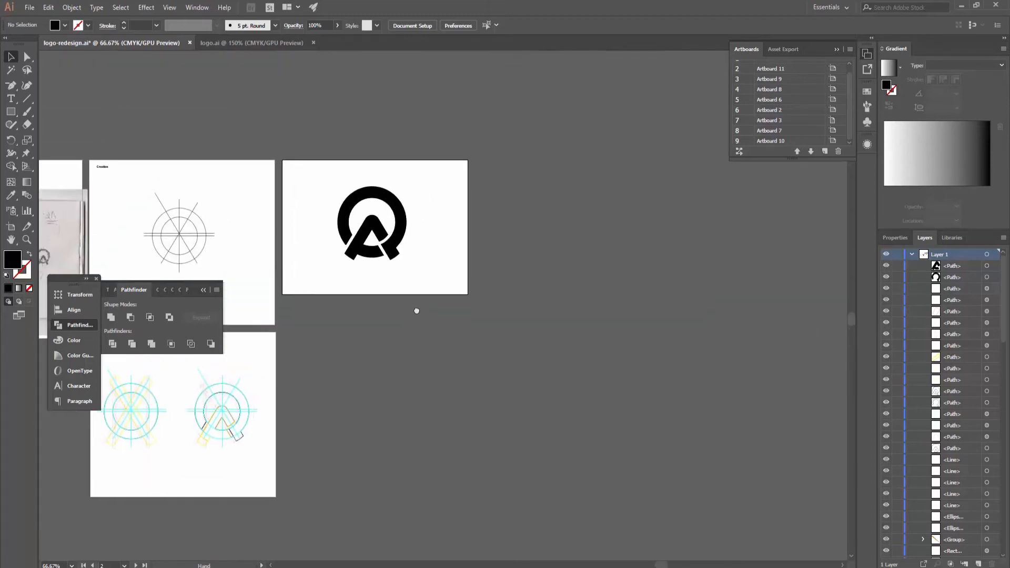
click(824, 152)
Step: Add the text label "Color" to the new artboard and move it close to the artboard's upper-left corner
drag(603, 203, 576, 298)
key(ctrl+plus)
key(ctrl+plus)
click(11, 98)
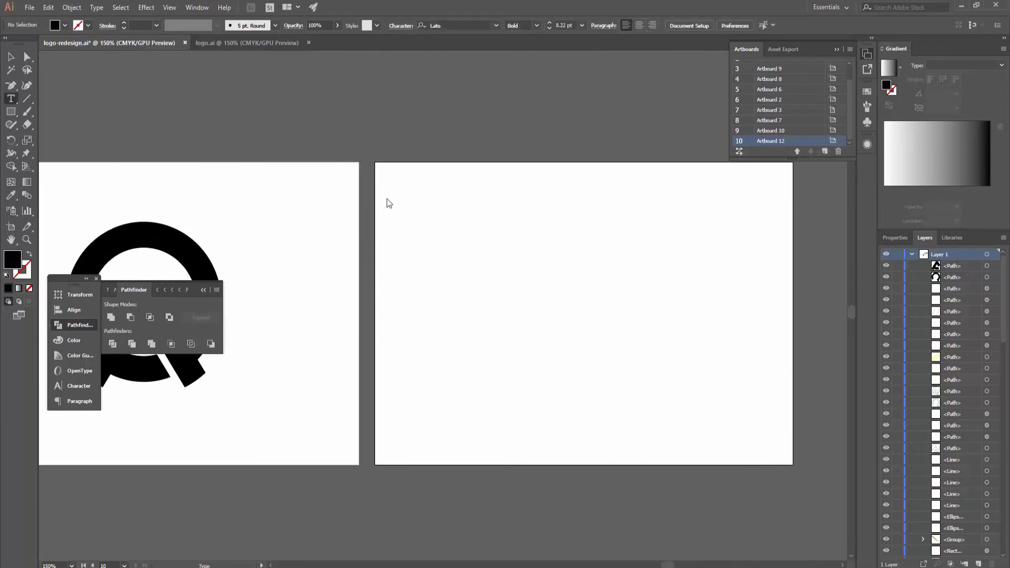
click(419, 195)
text(Color)
key(Escape)
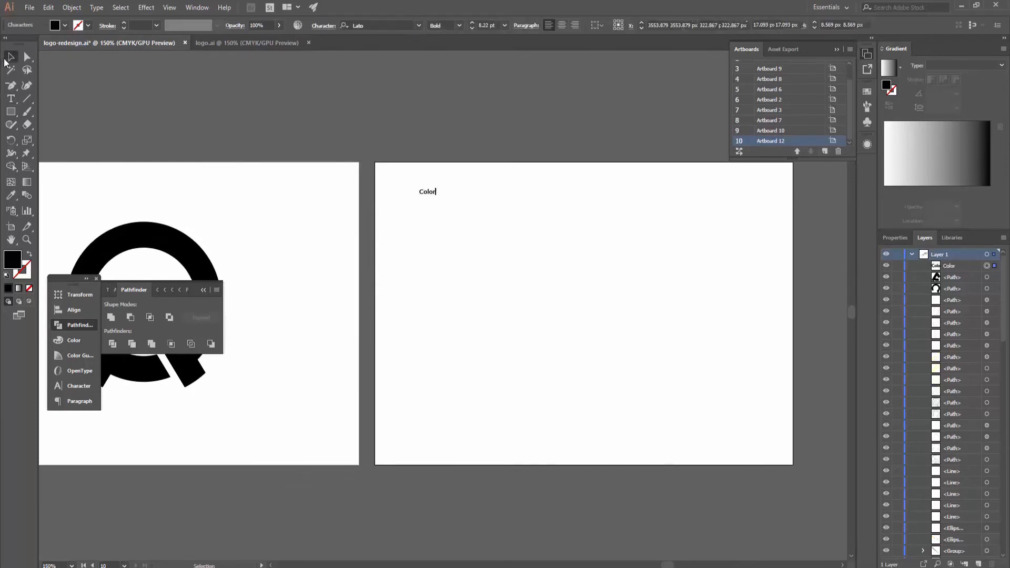
click(448, 240)
key(ctrl+plus)
drag(421, 155, 388, 138)
click(411, 188)
Step: Review the development, sketch, mood board, competitor and current logo artboards for possible brand colours
key(ctrl+minus)
drag(460, 257, 555, 255)
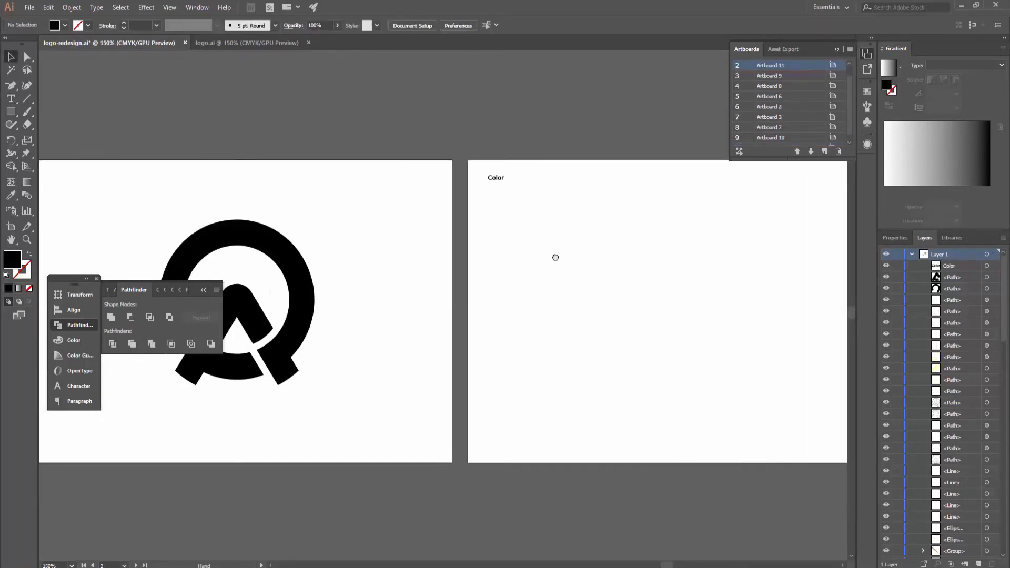
drag(342, 324, 575, 243)
drag(451, 314, 672, 255)
drag(430, 361, 730, 224)
drag(374, 377, 667, 264)
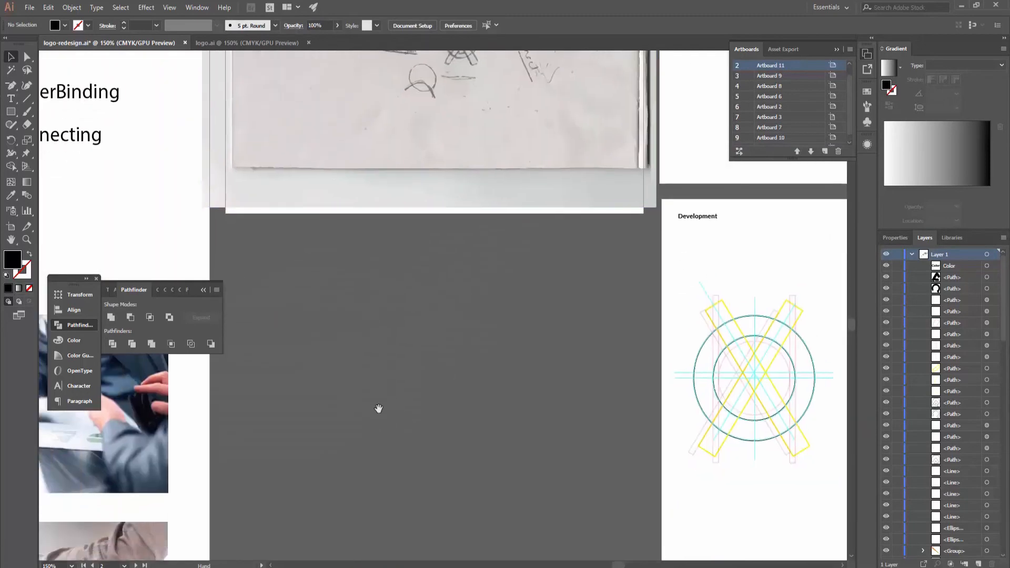
drag(375, 413, 638, 282)
drag(454, 417, 526, 428)
drag(277, 194, 410, 230)
drag(413, 299, 593, 383)
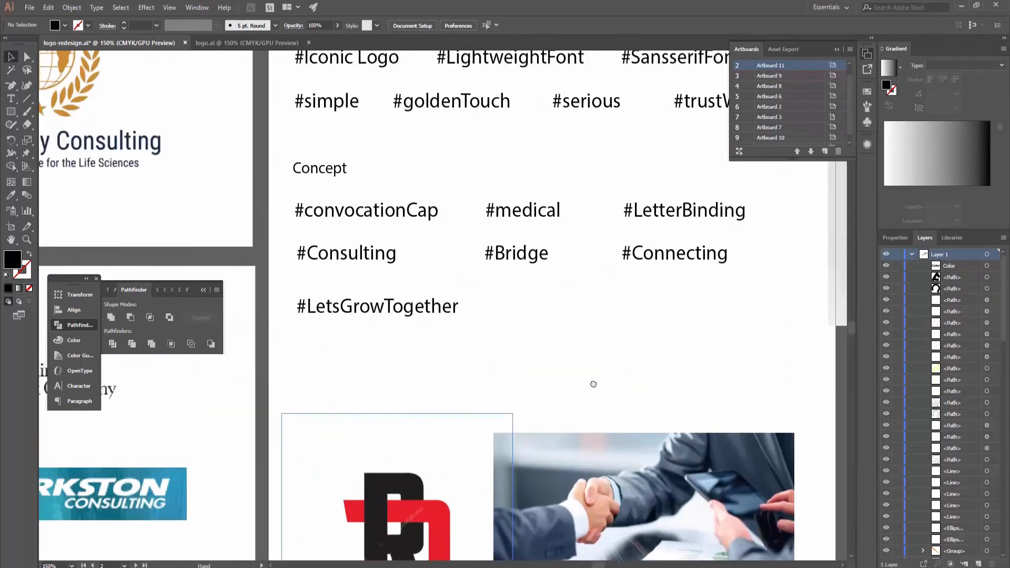
drag(283, 258, 331, 322)
key(ctrl+minus)
key(ctrl+minus)
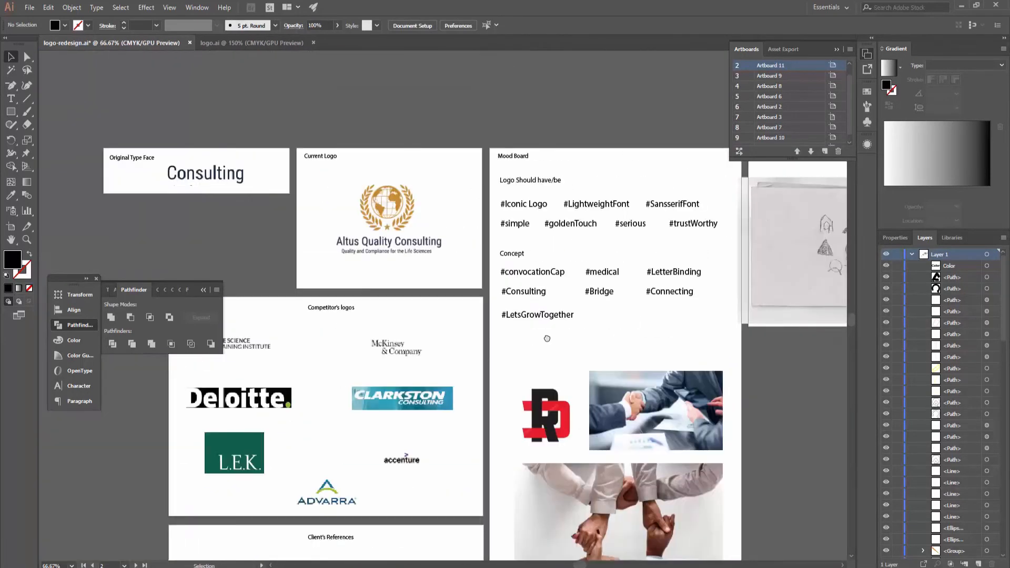
drag(422, 346, 573, 316)
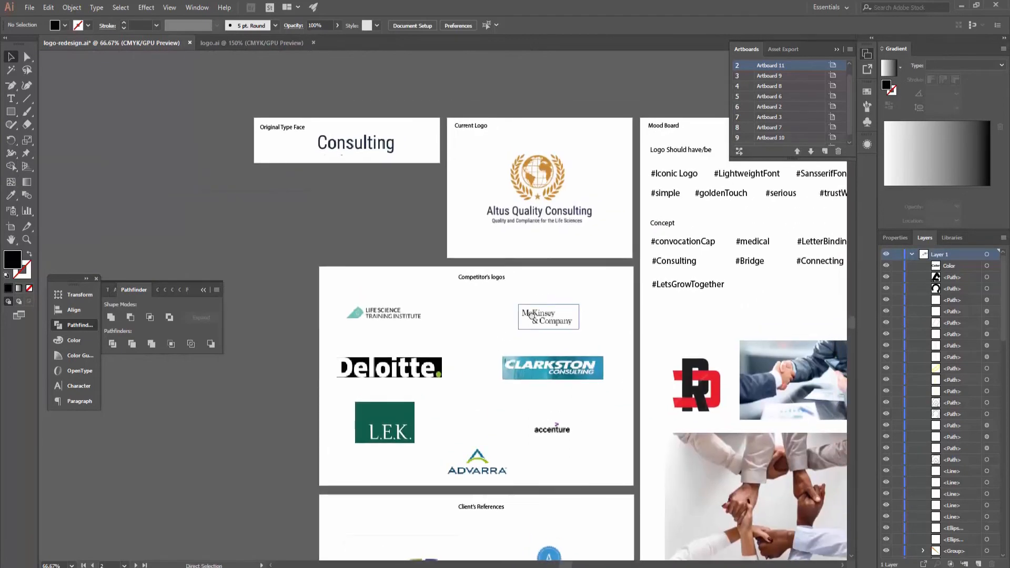
Step: Draw a rectangle of about 50 × 43 px below the Original Type Face artboard and fill it with the current logo emblem's gold
key(ctrl+plus)
drag(510, 191, 473, 311)
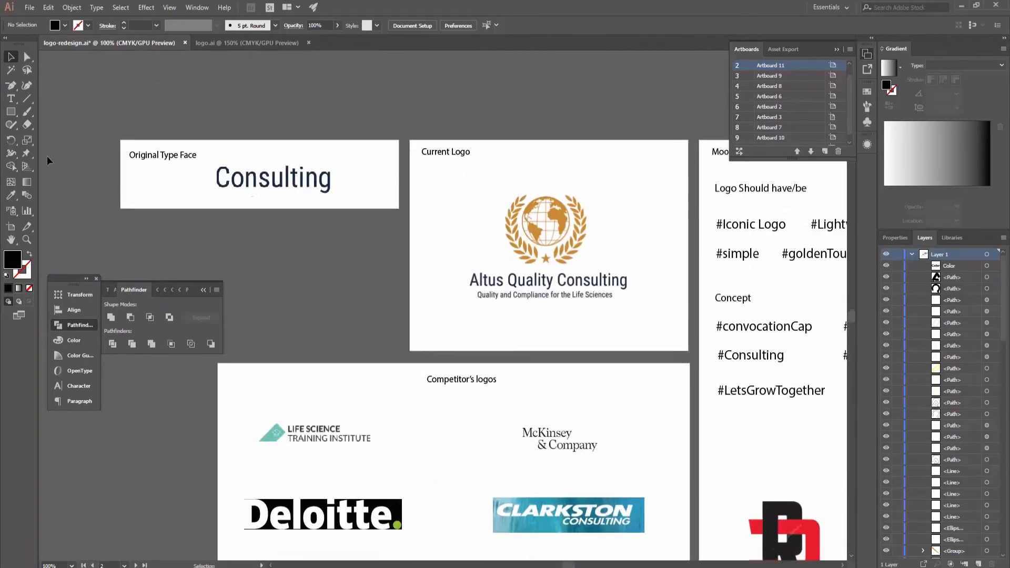
click(11, 113)
mouse_move(290, 252)
mouse_down()
mouse_move(337, 271)
mouse_move(317, 275)
mouse_up()
key(i)
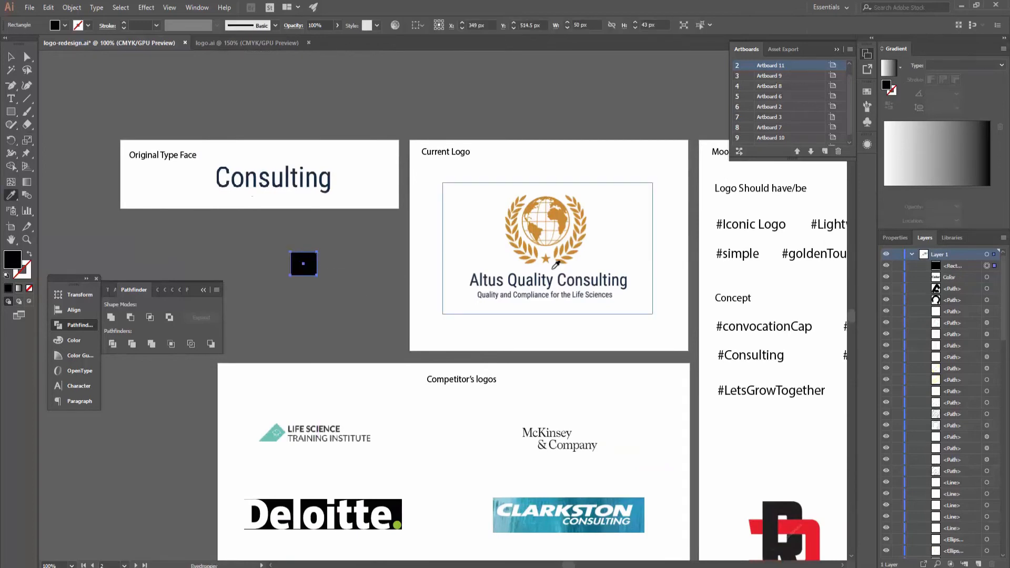
click(561, 216)
click(11, 57)
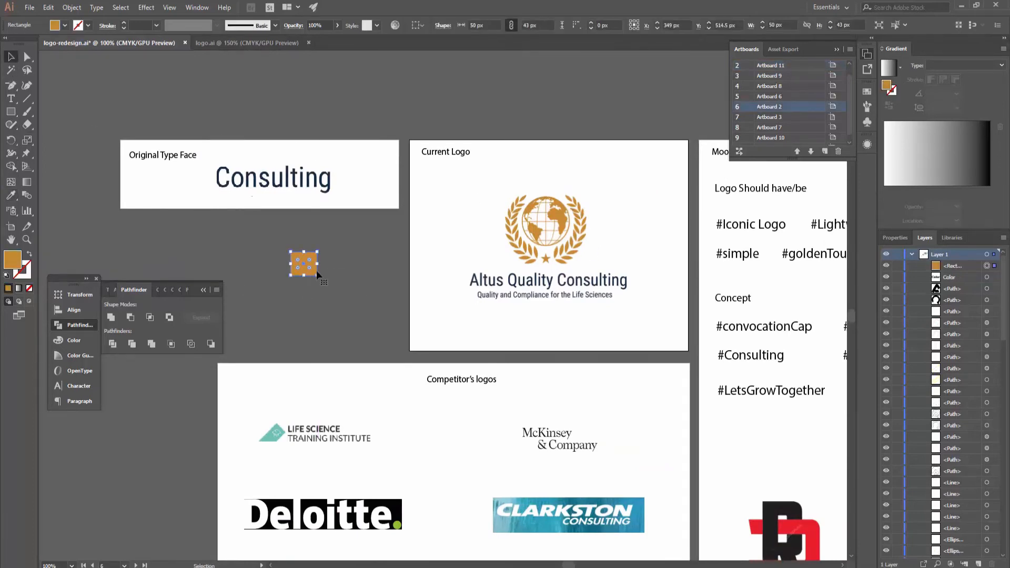
Step: Duplicate the gold swatch alongside itself and fill the copy with the navy sampled from the "Consulting" wordmark
drag(345, 264, 348, 277)
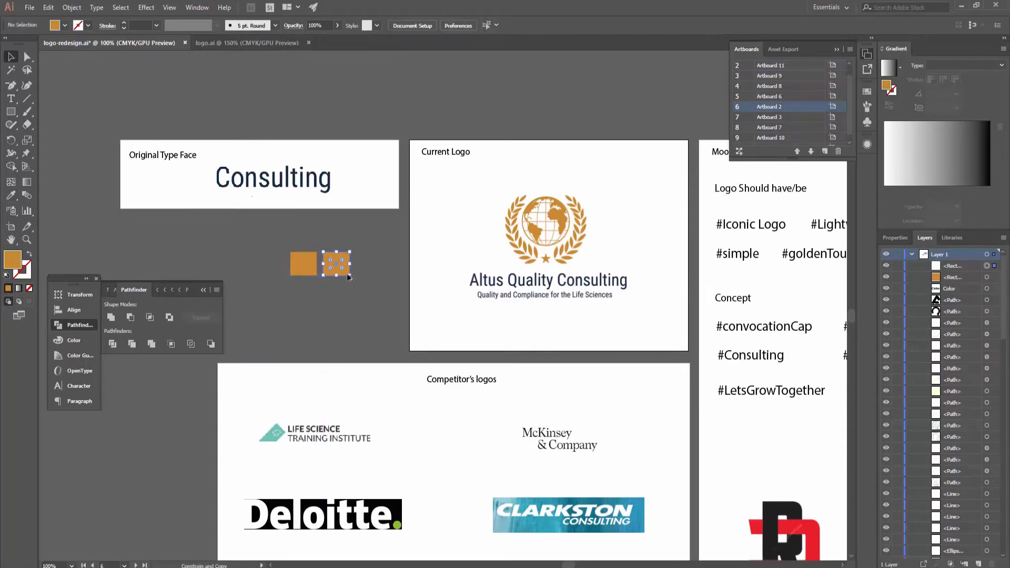
key(i)
click(319, 177)
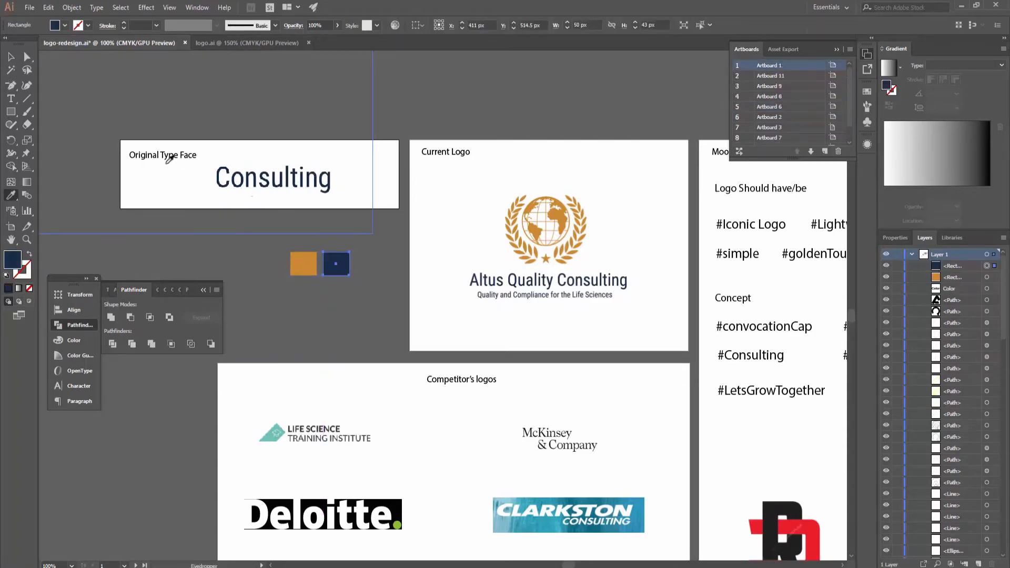
click(11, 57)
click(279, 287)
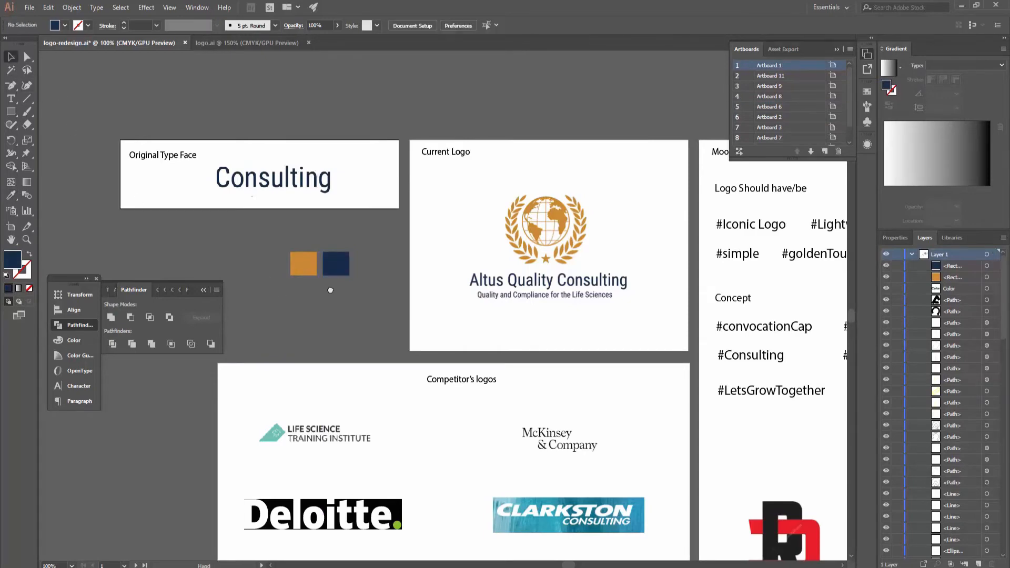
Step: Draw a rectangle of about 62 × 47 px beside the competitors' logos and fill it with blue sampled from the Advarra logo
drag(321, 339, 360, 143)
scroll(420, 322, down, 3)
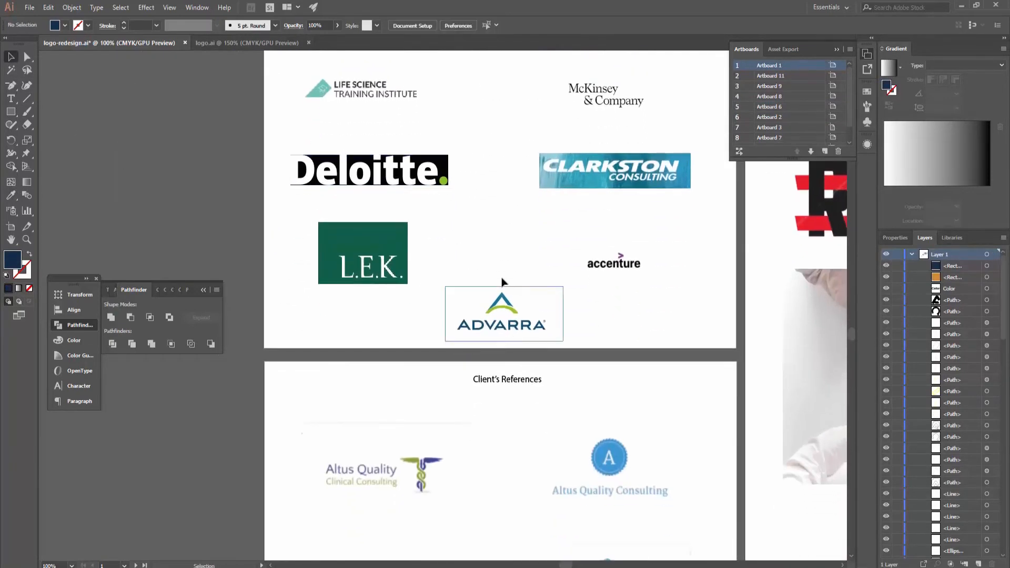
click(10, 111)
drag(193, 198, 225, 221)
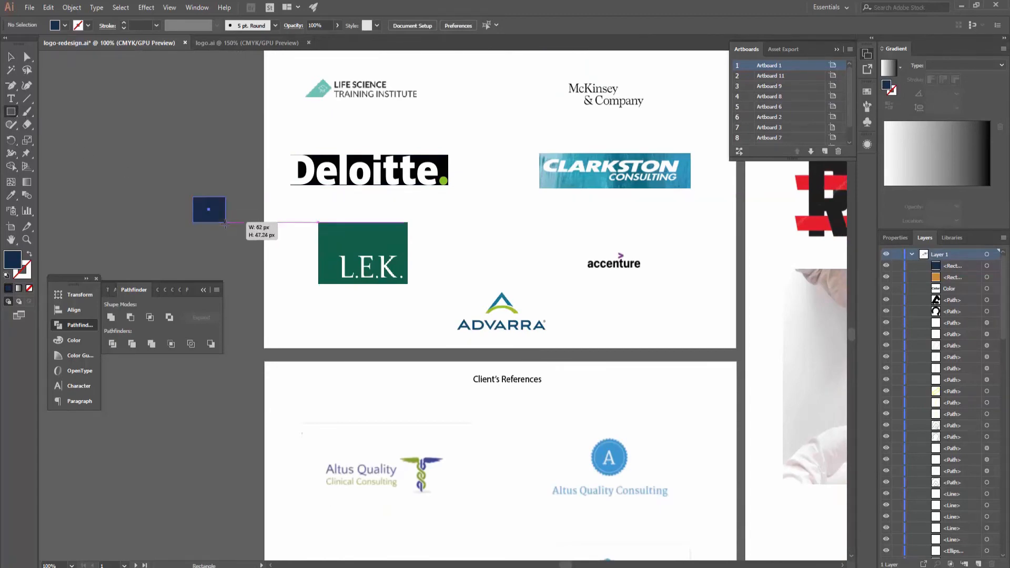
key(i)
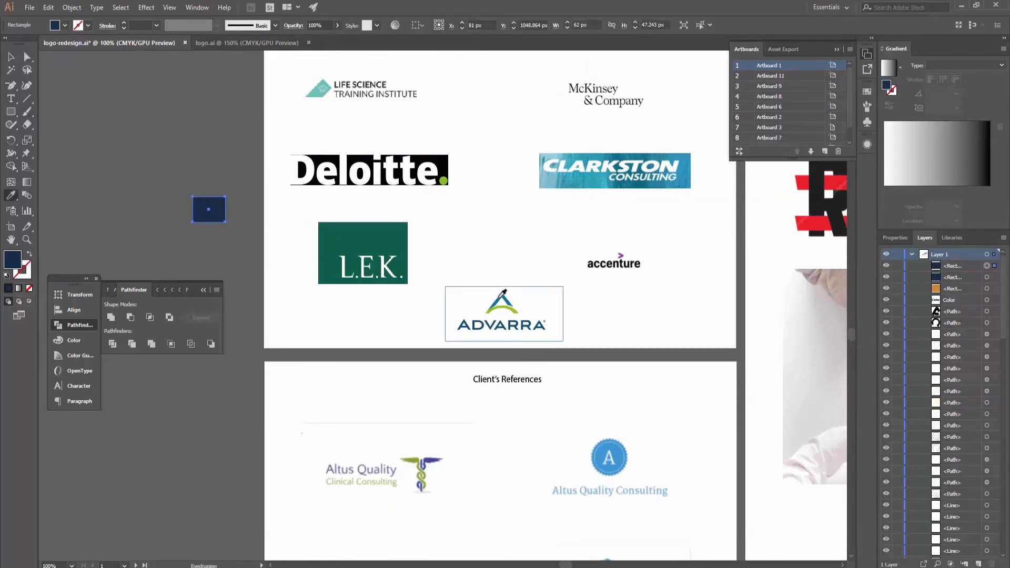
click(503, 296)
click(11, 57)
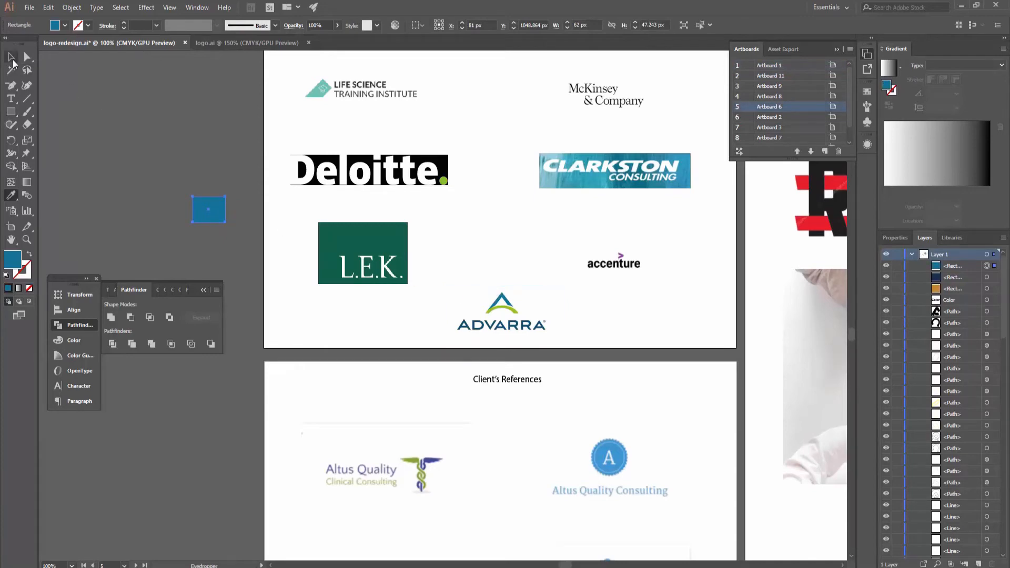
Step: Draw a rectangle of about 48 × 37.5 px beside the Client's References artboard and fill it with the AQ reference logo's yellow
scroll(368, 379, down, 5)
click(381, 366)
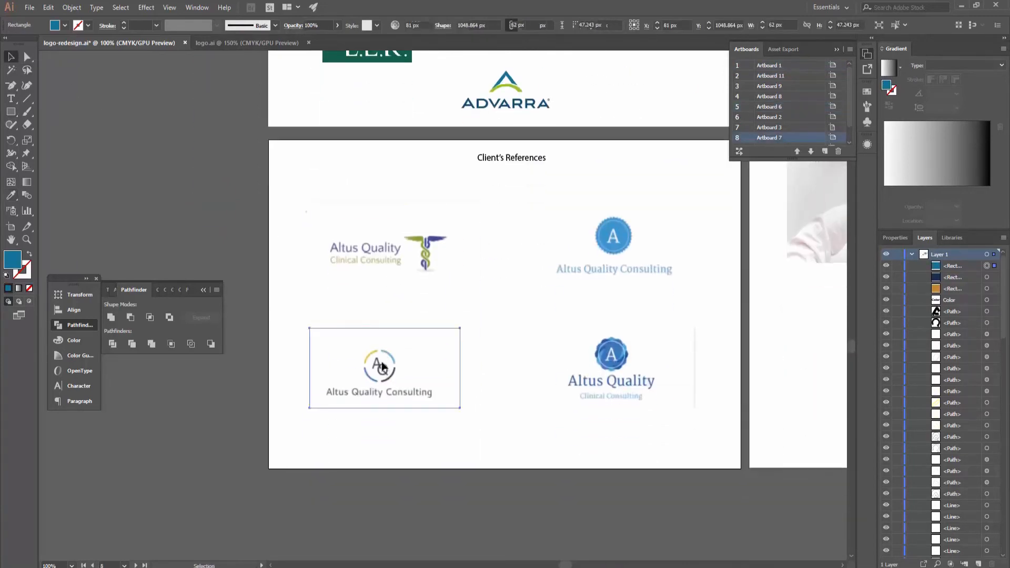
key(ctrl+equal)
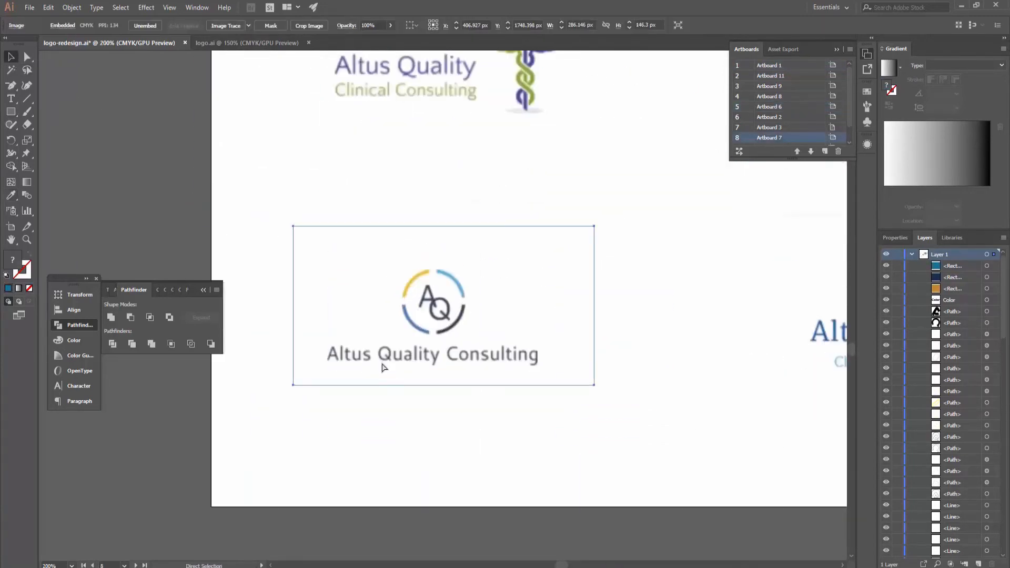
click(10, 112)
drag(80, 144, 132, 185)
key(i)
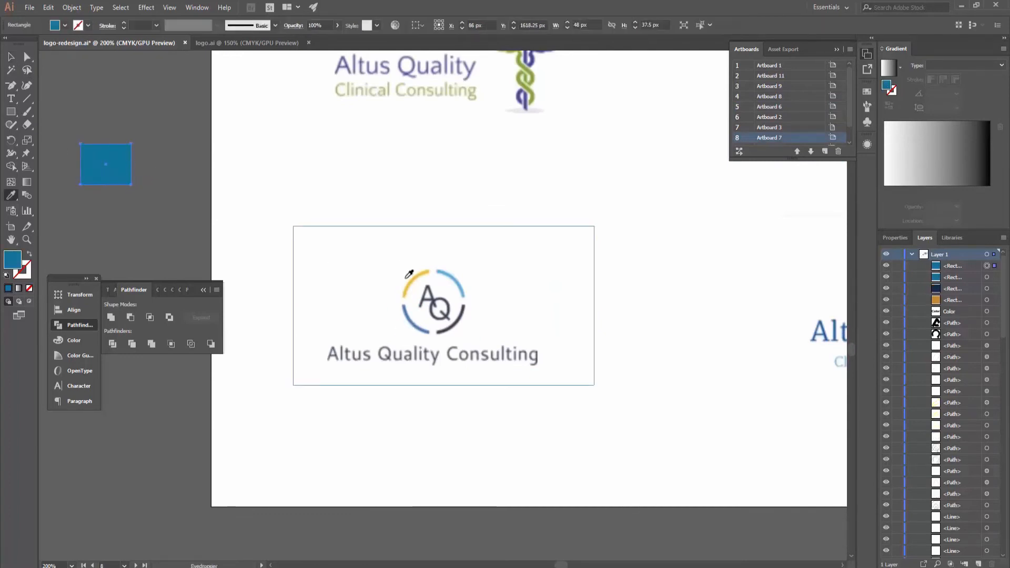
click(417, 274)
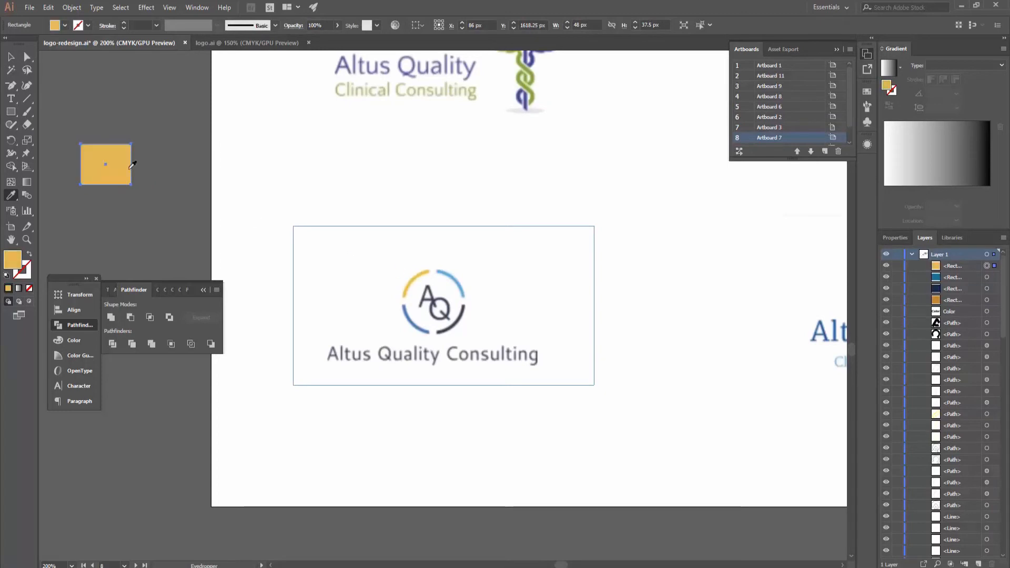
key(v)
click(128, 109)
Step: Move the yellow swatch directly beside the blue swatch, next to the competitors' logos artboard
key(ctrl+minus)
key(ctrl+minus)
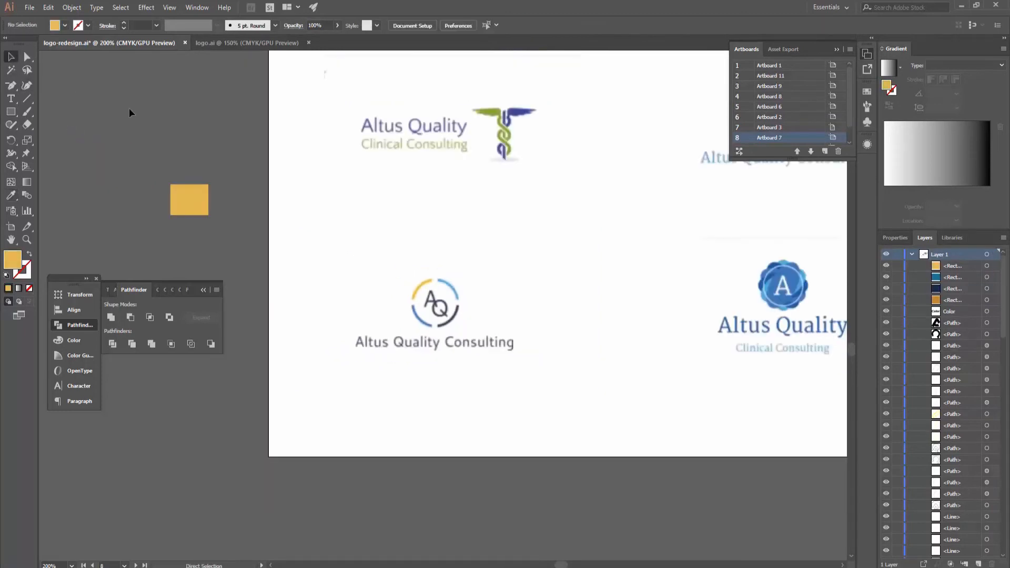
drag(214, 156, 281, 364)
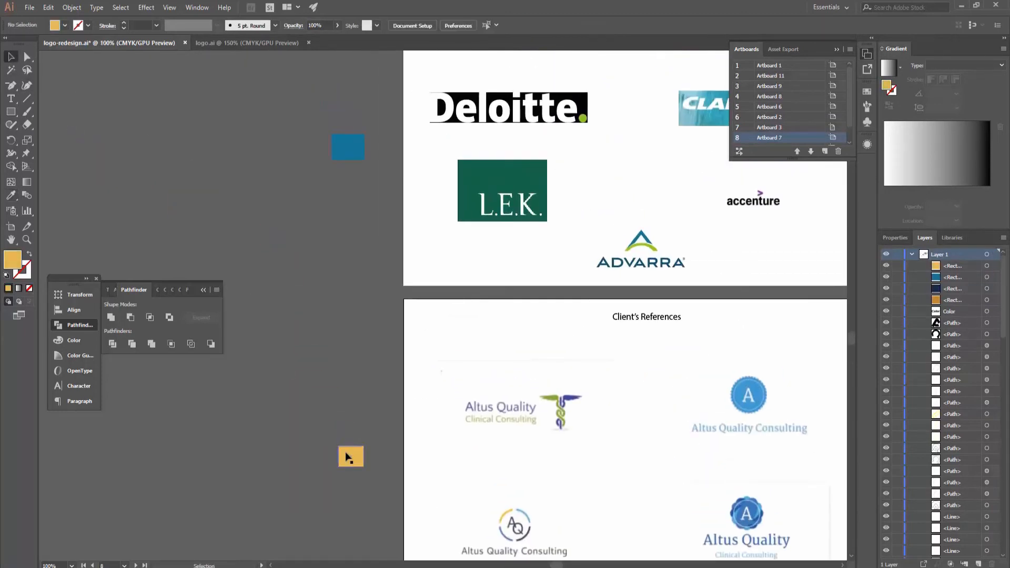
drag(349, 456, 377, 141)
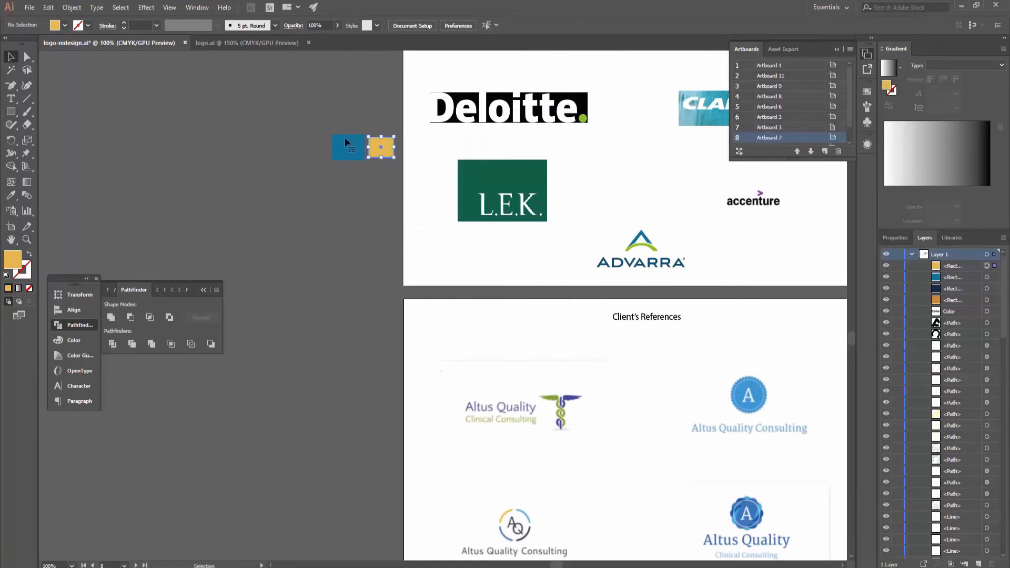
Step: Copy the blue, yellow, gold and navy swatches together and paste them in the area of the Color artboard
shift+click(345, 138)
drag(392, 225, 392, 303)
drag(378, 286, 338, 445)
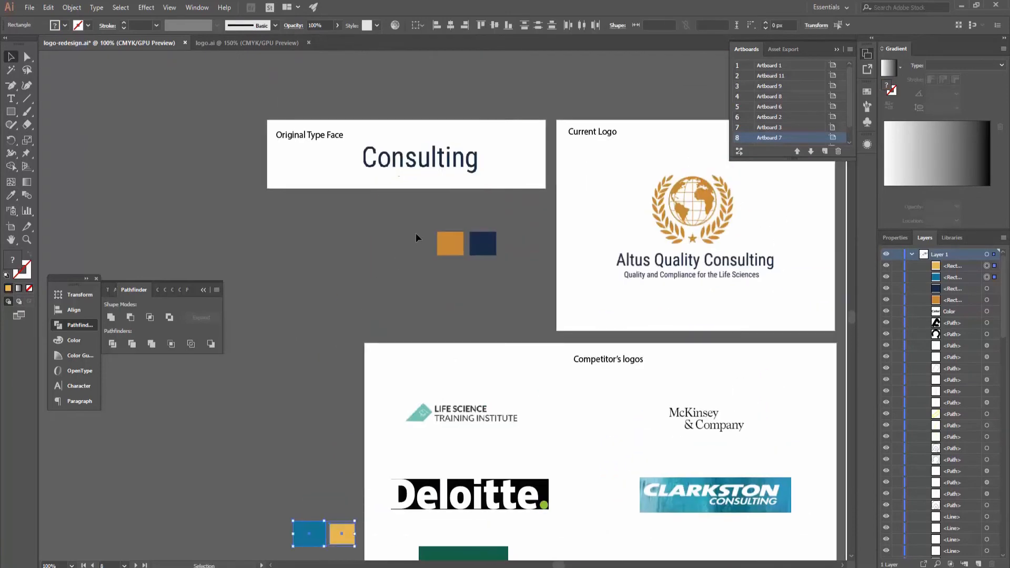
drag(418, 232, 494, 260)
click(497, 282)
drag(410, 284, 263, 285)
drag(564, 298, 305, 295)
drag(668, 259, 295, 251)
drag(532, 247, 336, 254)
drag(558, 268, 300, 230)
drag(649, 269, 456, 293)
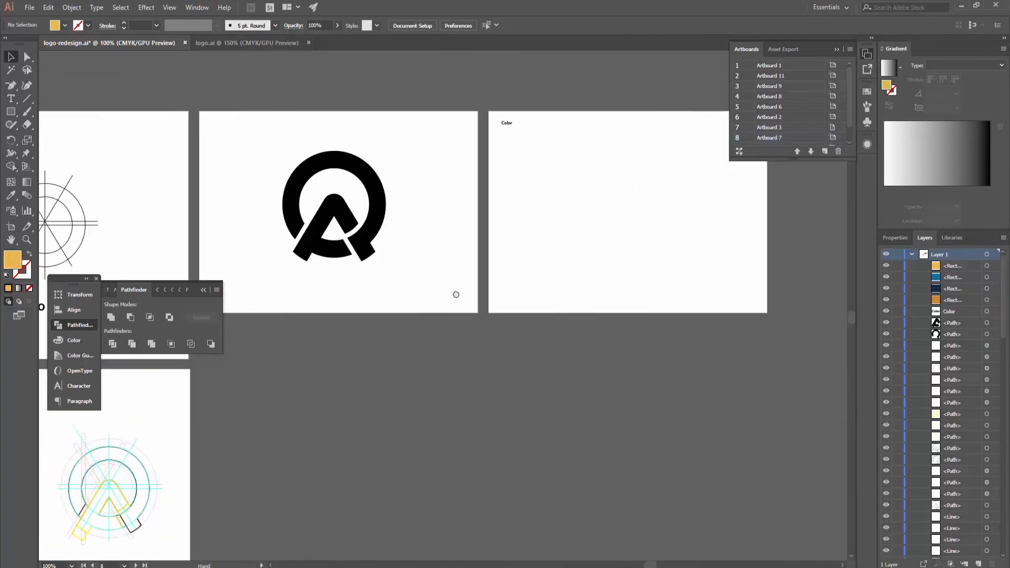
drag(549, 256, 436, 256)
key(ctrl+v)
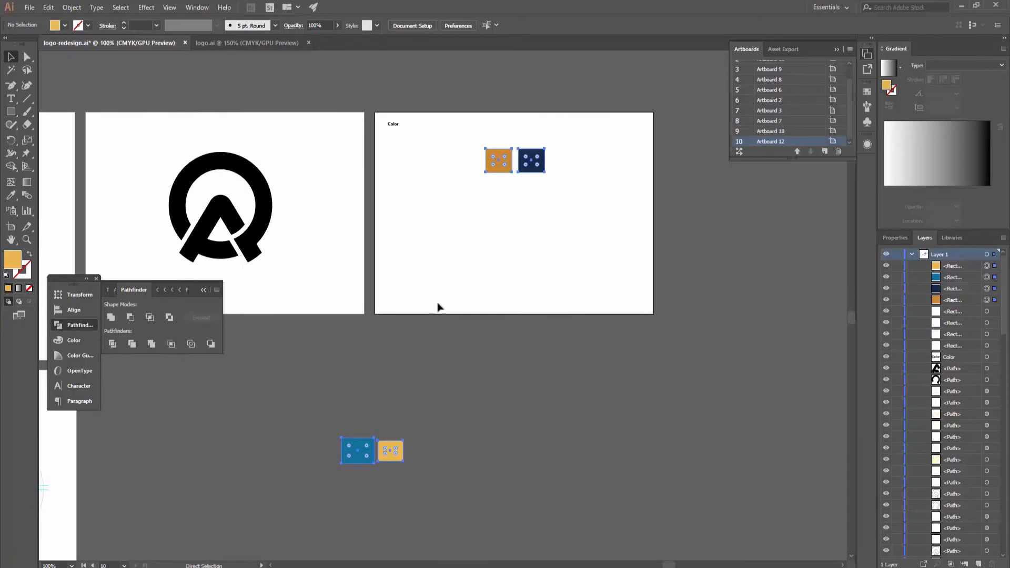
Step: Place the pasted blue and yellow swatches under the Color label and shift the gold and navy pair farther right
key(v)
drag(279, 439, 440, 157)
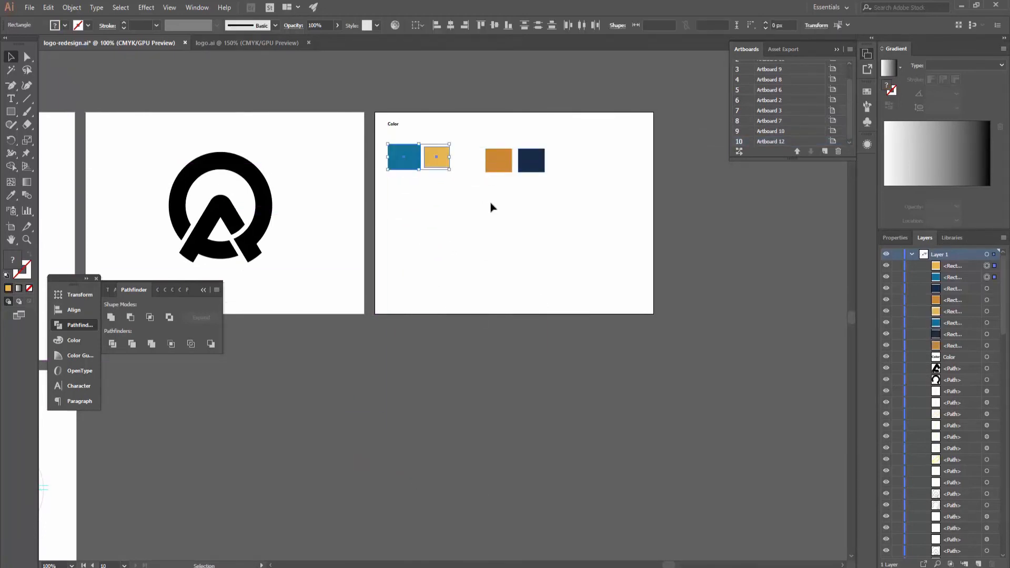
click(490, 207)
drag(539, 166, 569, 166)
click(529, 213)
key(space)
drag(516, 266, 515, 278)
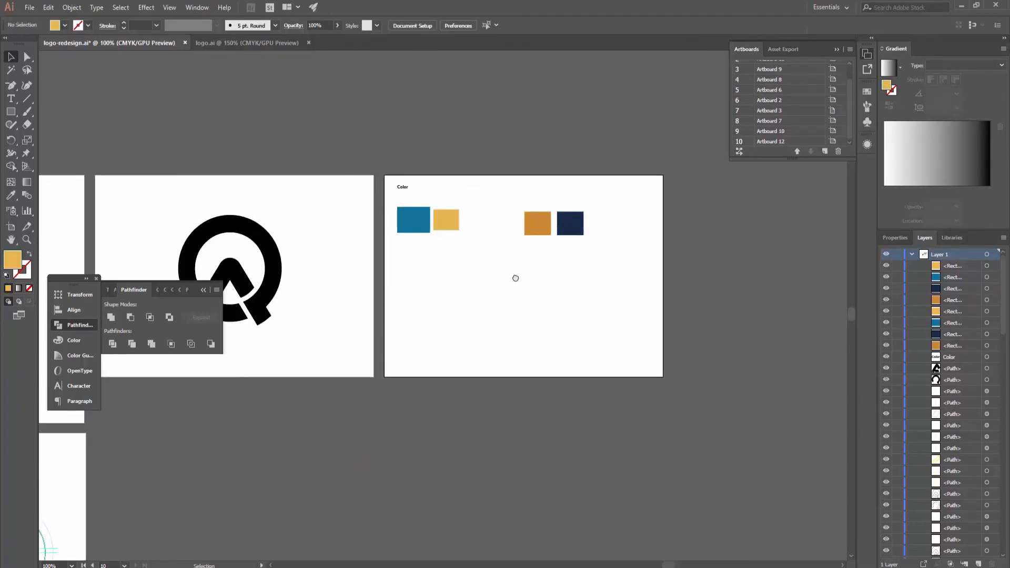
Step: Place two reduced copies of the black monogram, about 87 px wide, side by side below the swatch pairs
key(space)
drag(247, 252, 292, 208)
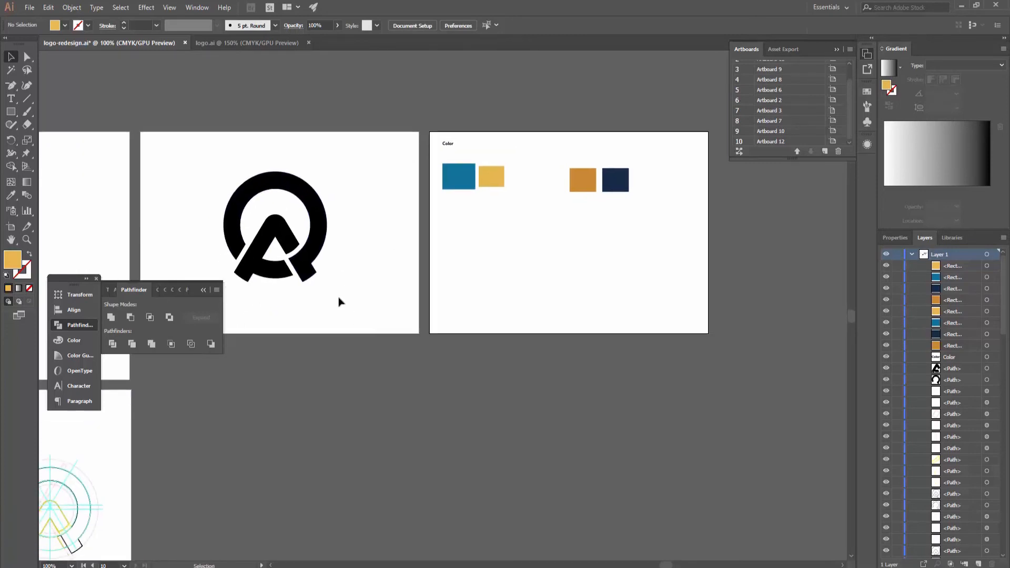
drag(338, 299, 522, 266)
drag(573, 264, 622, 271)
click(590, 318)
key(ctrl+equal)
key(space)
drag(590, 318, 486, 373)
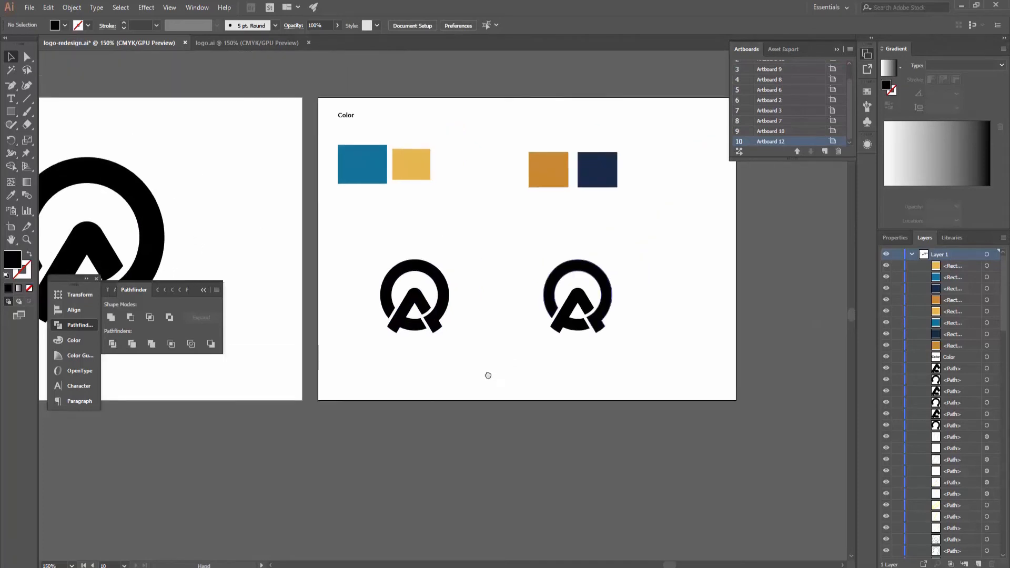
Step: Colour the first reduced monogram with the sampled swatches: the A yellow and the Q ring blue
click(418, 299)
key(i)
click(411, 169)
click(11, 57)
click(416, 266)
key(i)
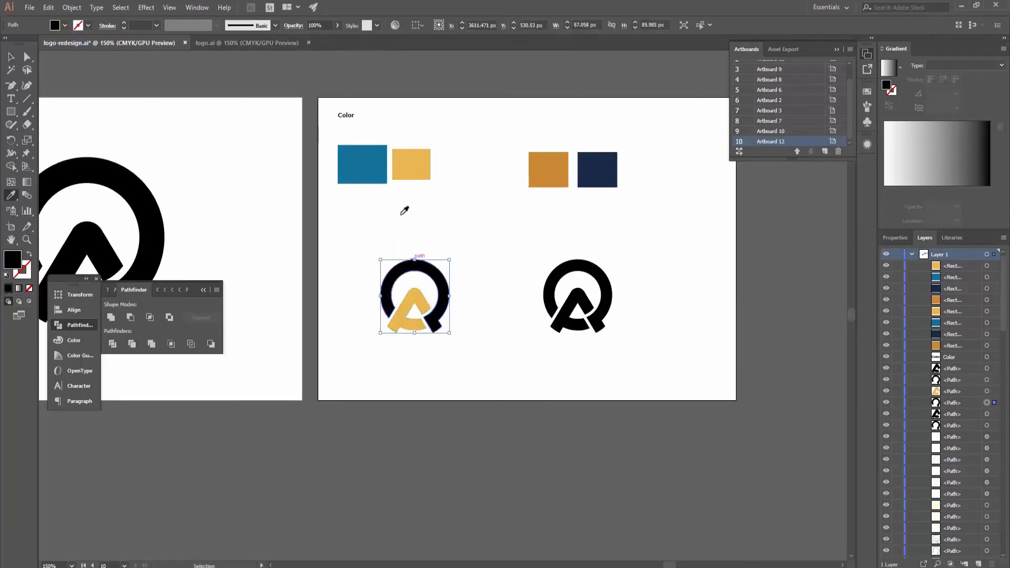
click(364, 166)
click(11, 57)
click(489, 247)
Step: Colour the second reduced monogram with the sampled swatches: the Q ring navy and the A gold
click(552, 288)
key(i)
click(596, 170)
click(11, 57)
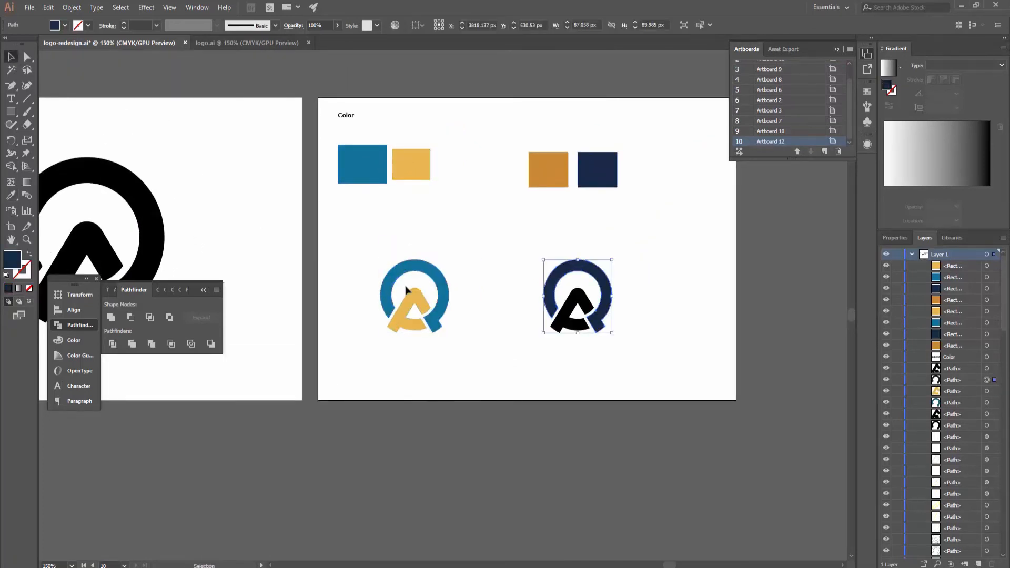
click(569, 303)
key(i)
click(557, 167)
click(10, 59)
click(356, 242)
key(ctrl+equal)
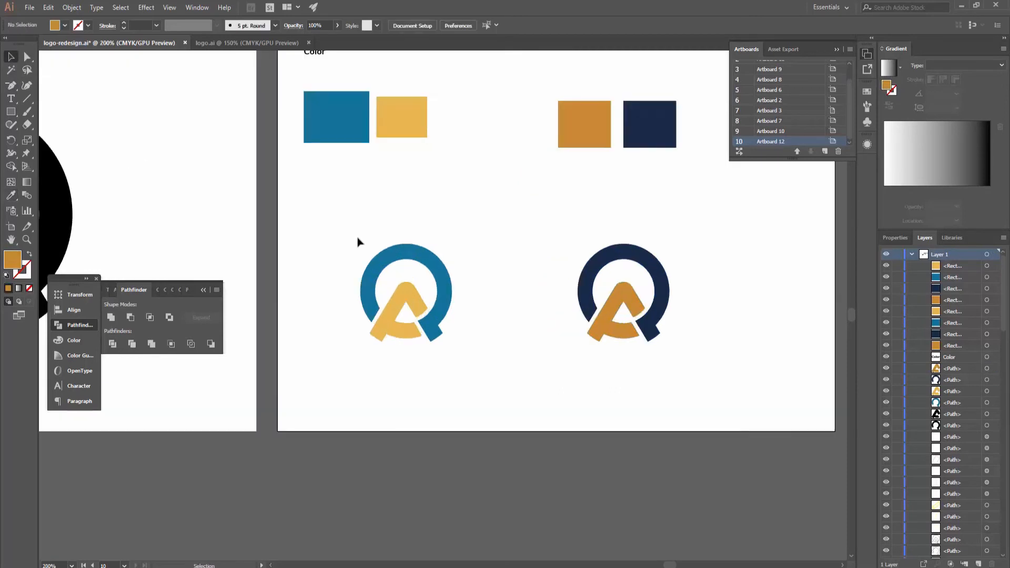
Step: Shift the blue and yellow monogram outward and place a copy of the navy and gold monogram at the far end of the row
key(space)
drag(356, 242, 391, 378)
drag(357, 333, 319, 334)
drag(500, 250, 577, 345)
drag(582, 339, 709, 333)
Step: Recolour the third monogram's Q ring with the blue sampled from the first monogram
click(728, 342)
click(706, 318)
key(i)
click(339, 316)
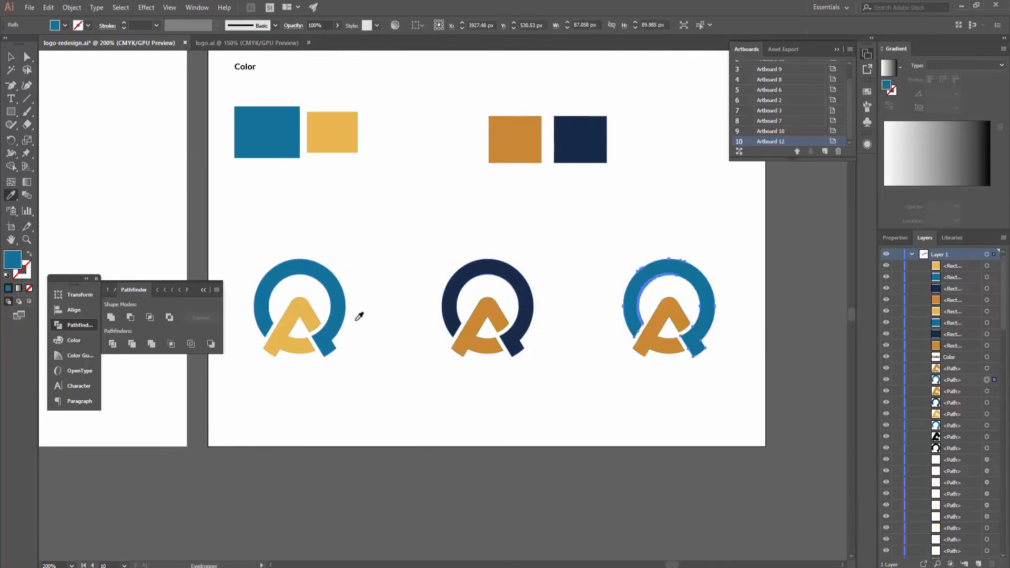
key(v)
click(388, 309)
Step: Move the navy and gold monogram slightly closer to the blue and yellow one
drag(549, 236, 494, 371)
drag(521, 331, 504, 331)
click(500, 392)
key(space)
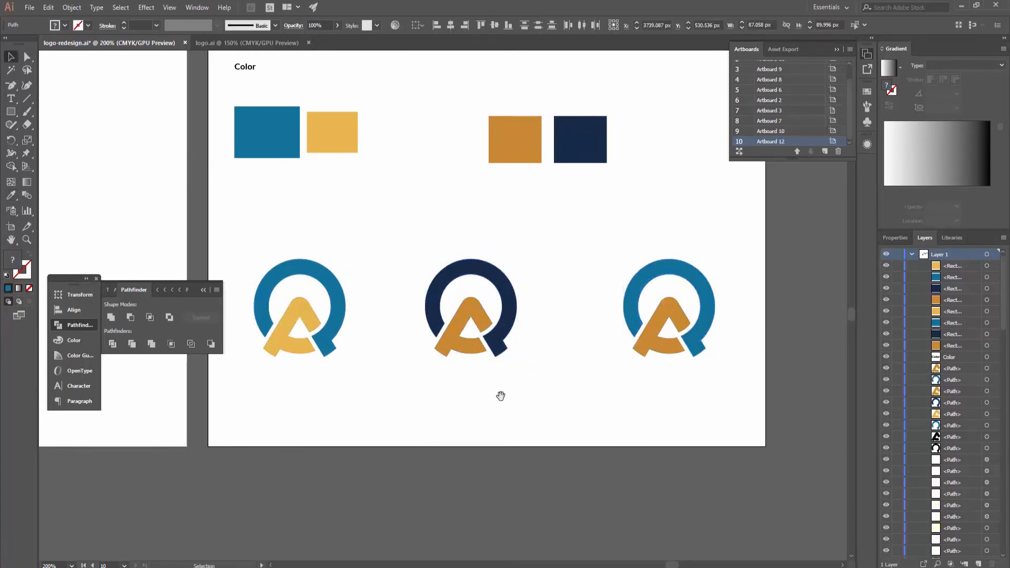
mouse_move(501, 403)
mouse_down()
mouse_move(488, 370)
mouse_move(486, 403)
mouse_up()
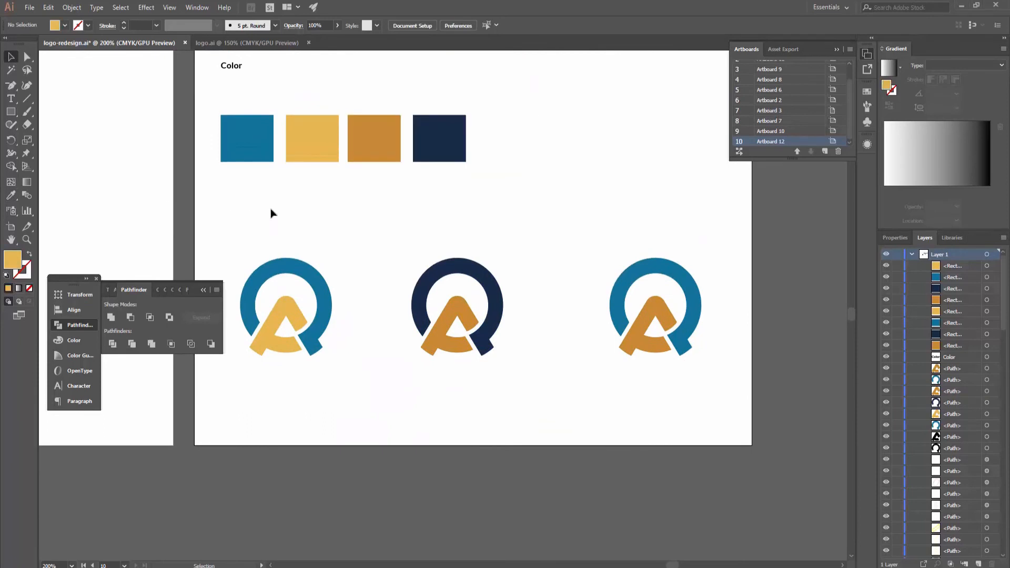
Step: Look over the current logo, reference photo and monogram construction artboards, ending at the Color artboard
key(space)
drag(267, 195, 278, 242)
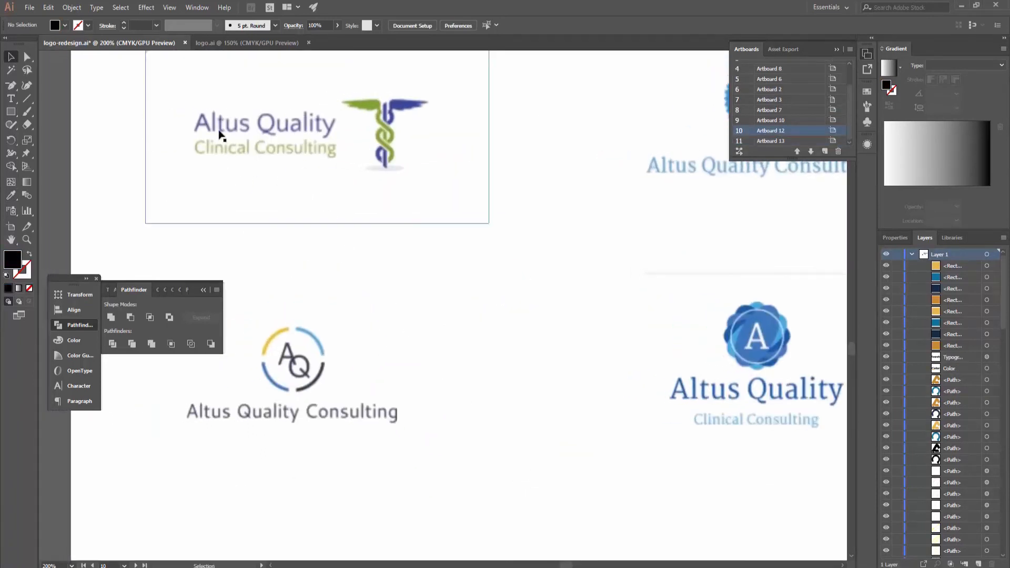
drag(641, 247, 349, 302)
drag(652, 275, 279, 395)
drag(534, 322, 208, 457)
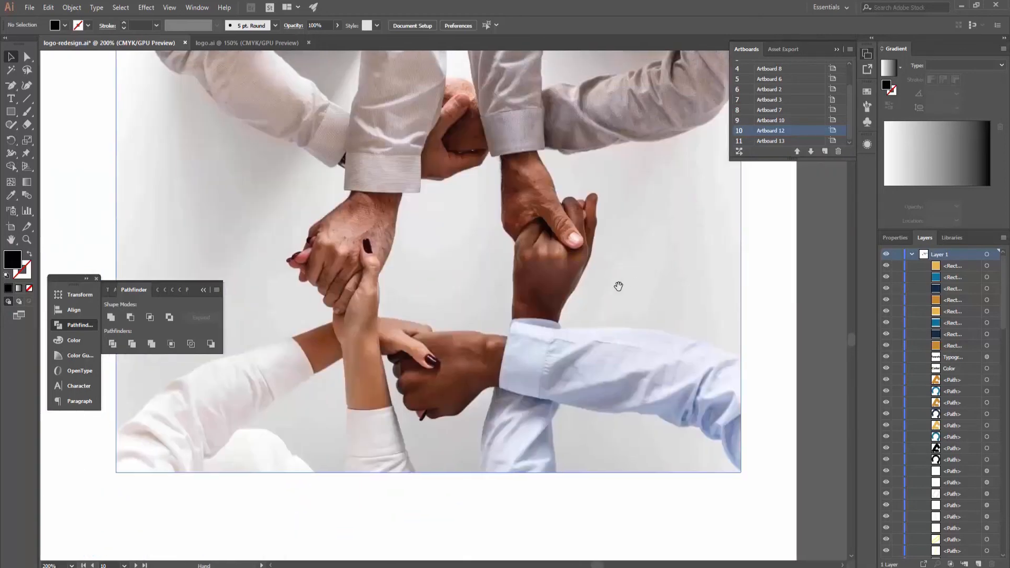
drag(618, 286, 295, 373)
drag(723, 257, 242, 400)
drag(613, 251, 267, 375)
drag(658, 349, 293, 423)
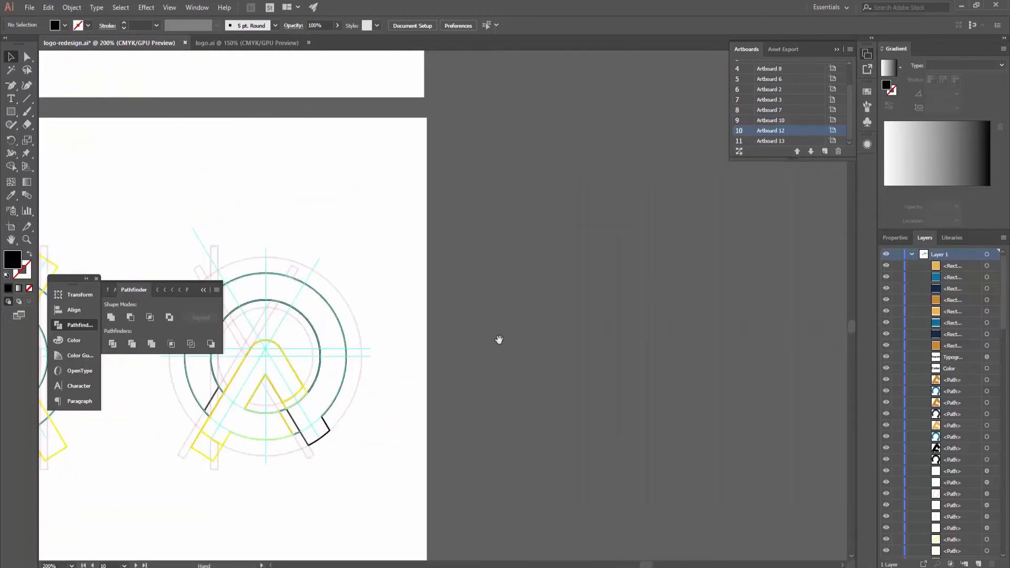
drag(684, 254, 318, 415)
drag(505, 237, 273, 363)
drag(657, 249, 415, 360)
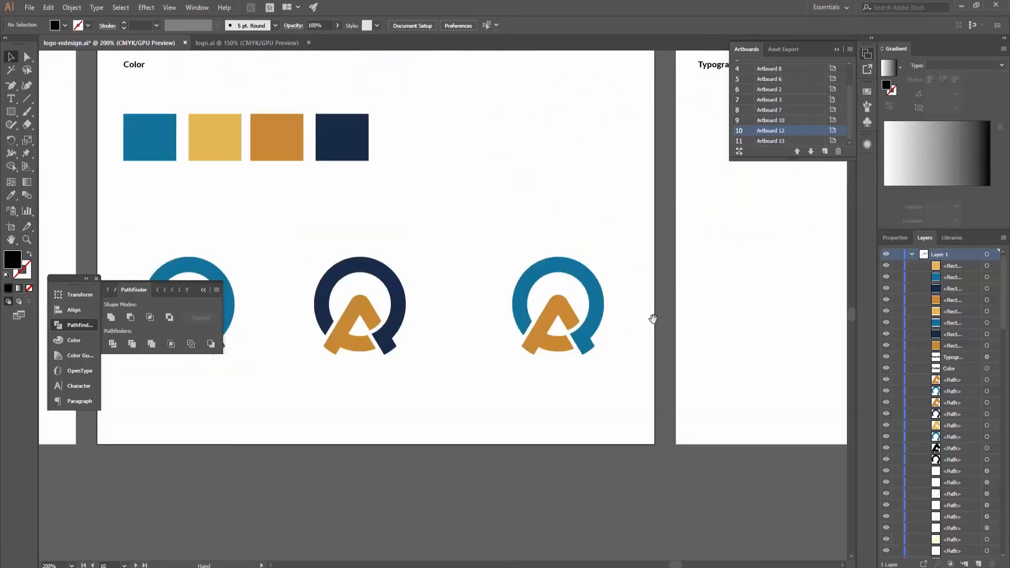
Step: Add the text "Altus Quality" below the Typography heading and enlarge it to about 14.7 pt
drag(654, 318, 403, 346)
key(t)
click(466, 164)
text(Altus Quality)
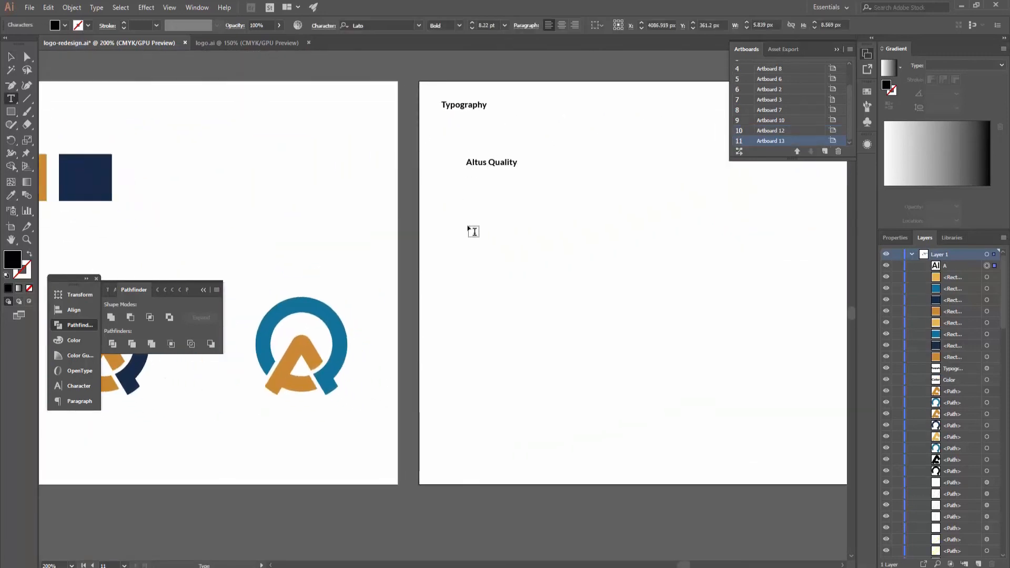
key(Escape)
drag(517, 168, 560, 184)
Step: Duplicate the "Altus Quality" line directly underneath and change the copy's text to "Clinical Consulting"
drag(535, 167, 535, 187)
double_click(534, 188)
key(ctrl+a)
text(Clinical Consul)
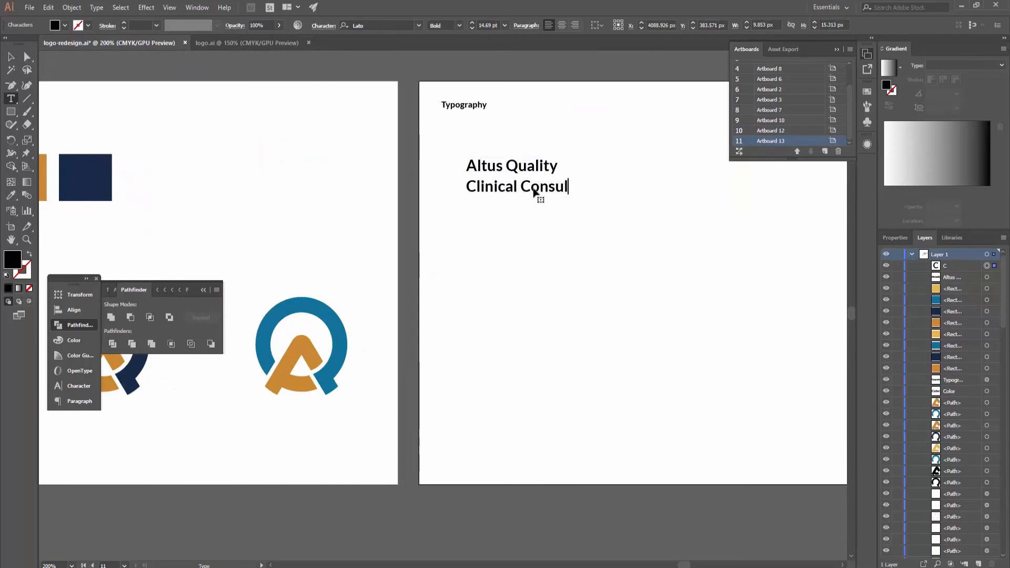
text(ting)
key(Escape)
Step: Place a reduced copy of the blue and gold monogram on the Typography artboard, above the text lines
key(ctrl+equal)
drag(565, 107, 449, 250)
drag(218, 529, 695, 282)
drag(641, 271, 729, 270)
drag(754, 269, 619, 165)
drag(531, 237, 514, 211)
Step: Set the "Clinical Consulting" line's font to Raleway Medium
click(442, 215)
click(452, 247)
click(453, 217)
click(447, 247)
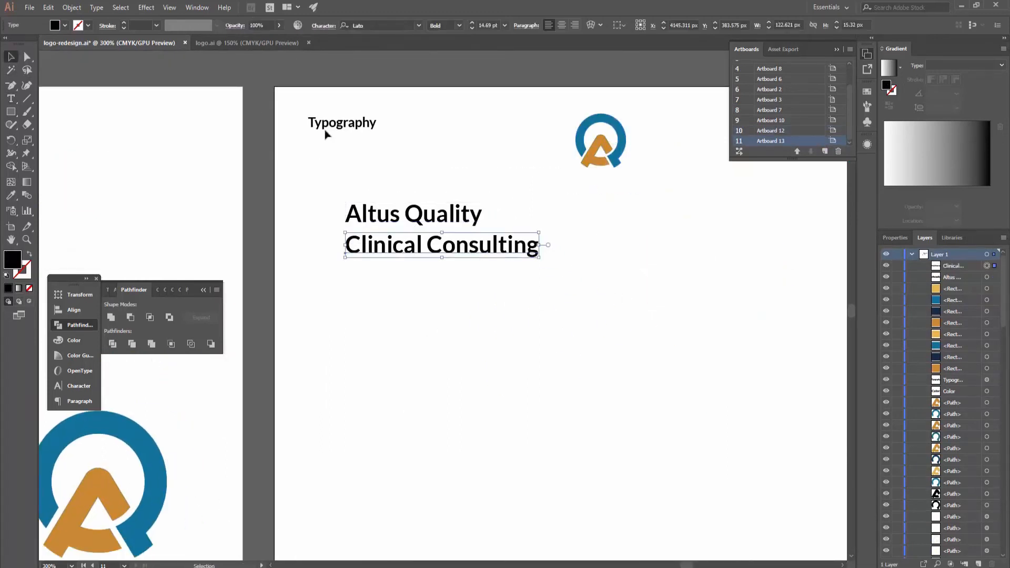
click(369, 24)
text(rale)
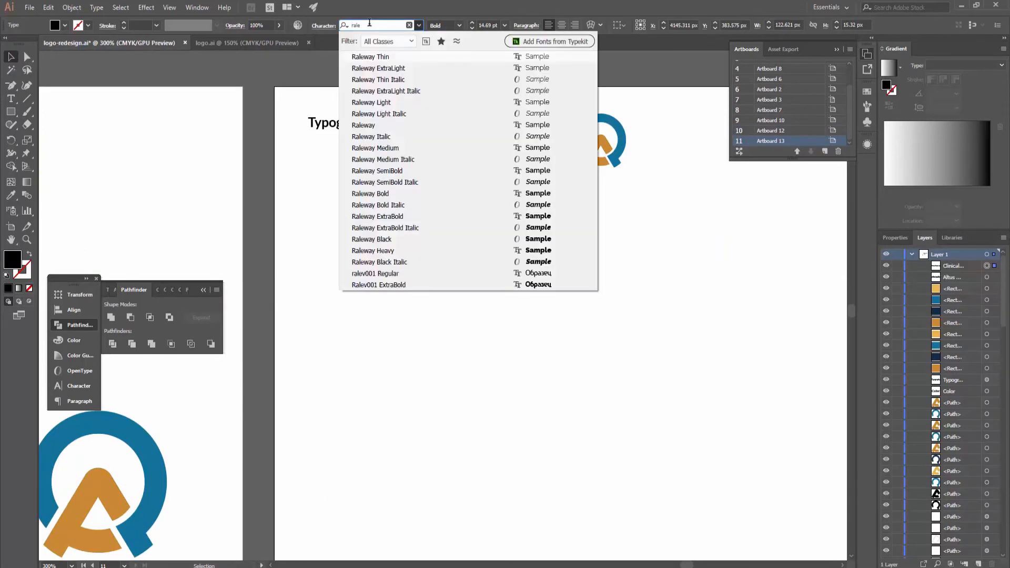
click(389, 150)
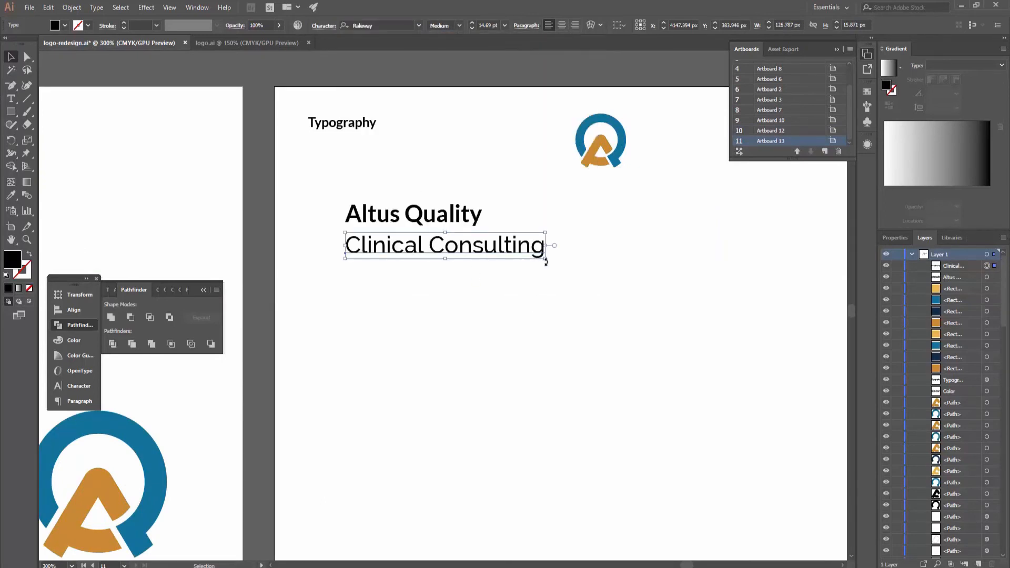
Step: Shrink "Clinical Consulting" to about 9.6 pt and move it close beneath "Altus Quality"
drag(546, 262, 487, 251)
mouse_move(470, 290)
mouse_down()
mouse_move(473, 298)
mouse_move(461, 274)
mouse_up()
drag(416, 231, 416, 227)
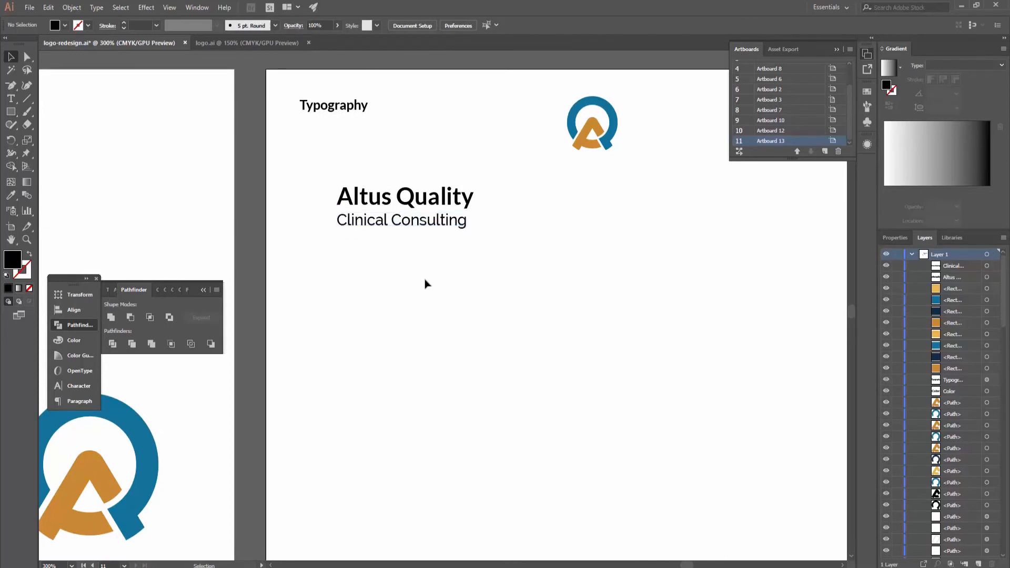
Step: Duplicate the two-line wordmark beside the original, beneath the small monogram
scroll(425, 280, up, 1)
drag(431, 285, 305, 192)
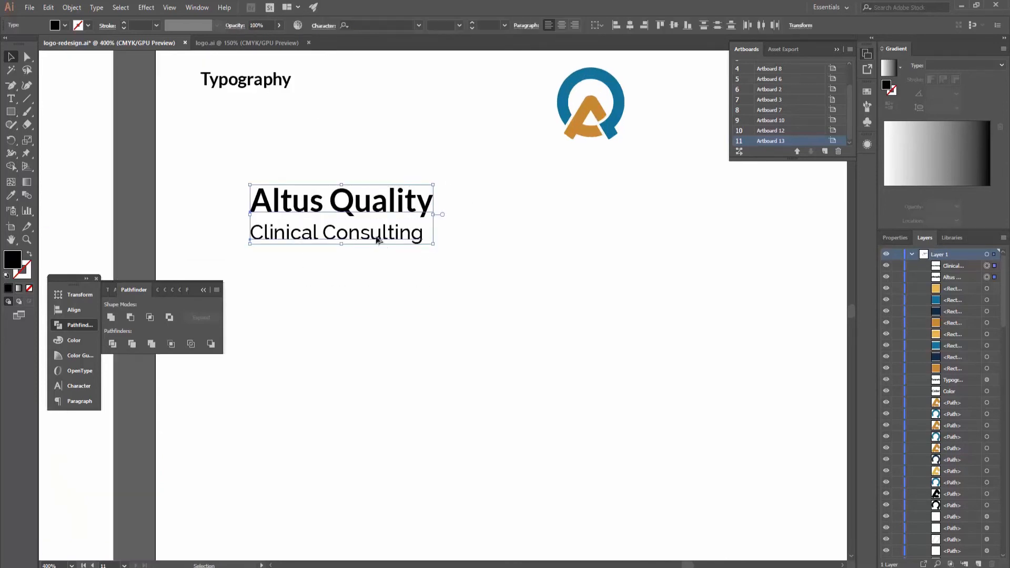
drag(376, 240, 658, 247)
click(602, 300)
Step: Colour the copied wordmark with the monogram's colours: "Altus Quality" blue and "Clinical Consulting" gold
click(591, 216)
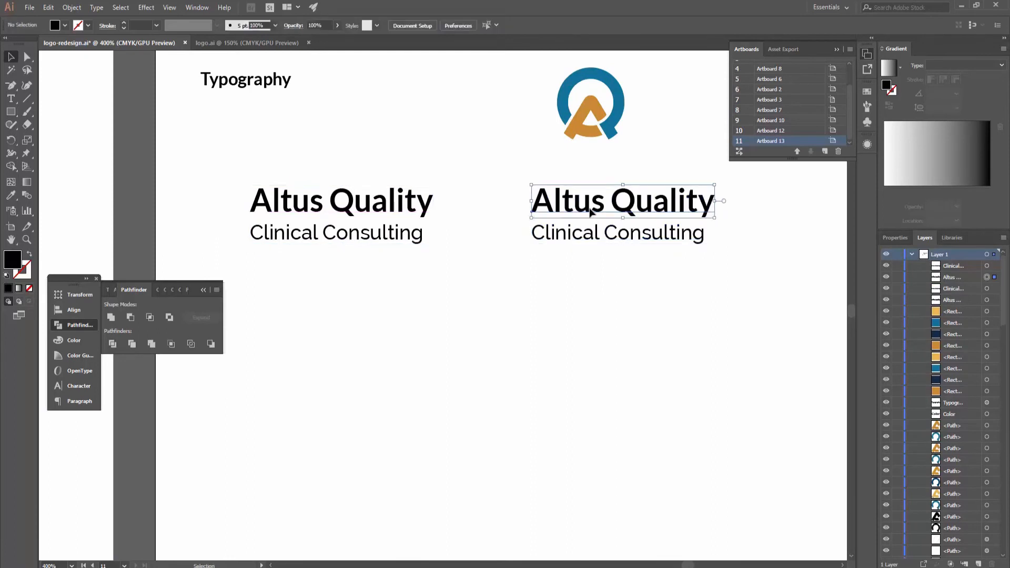
key(i)
click(616, 111)
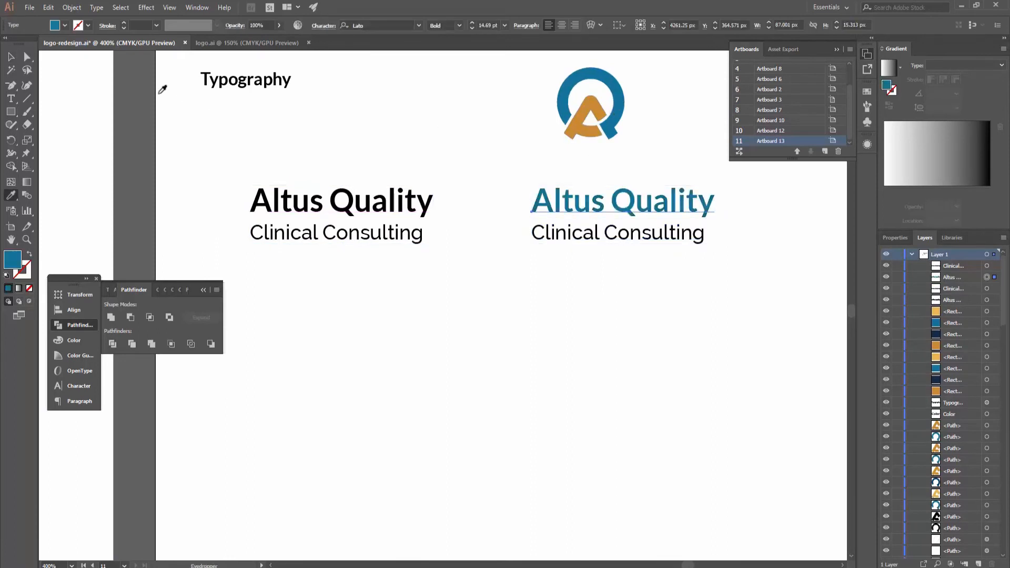
click(11, 58)
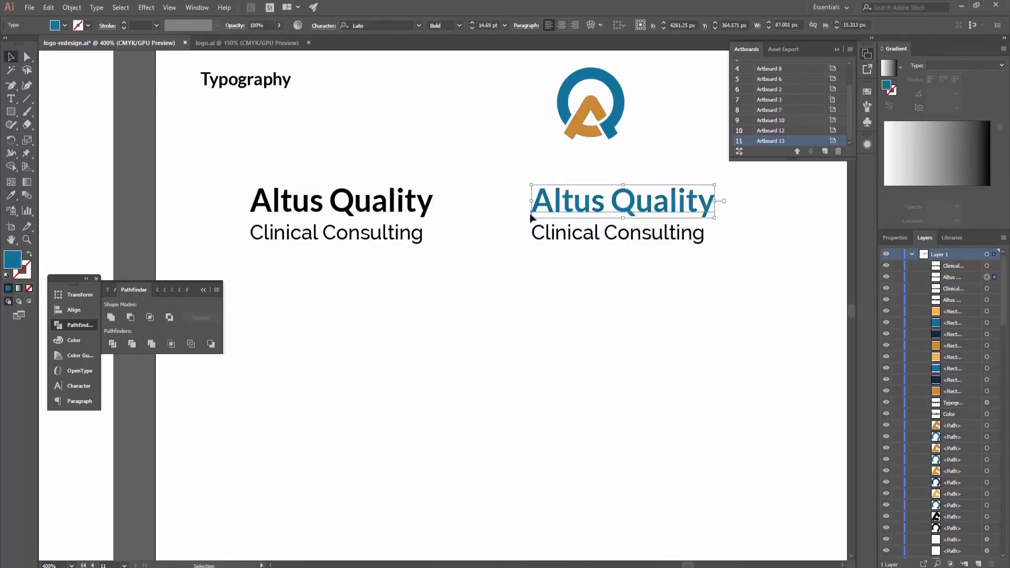
click(562, 232)
key(i)
click(584, 123)
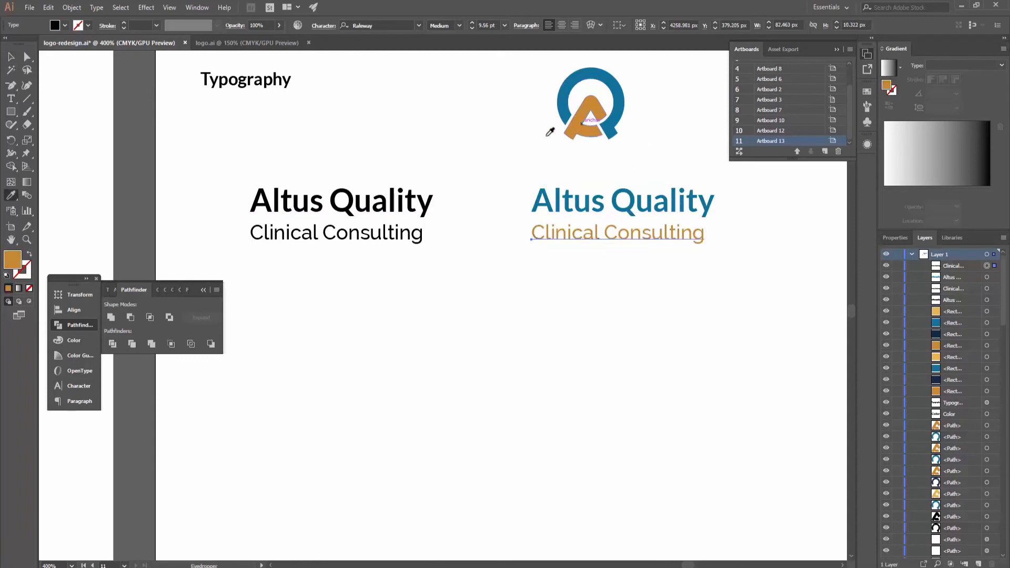
click(7, 59)
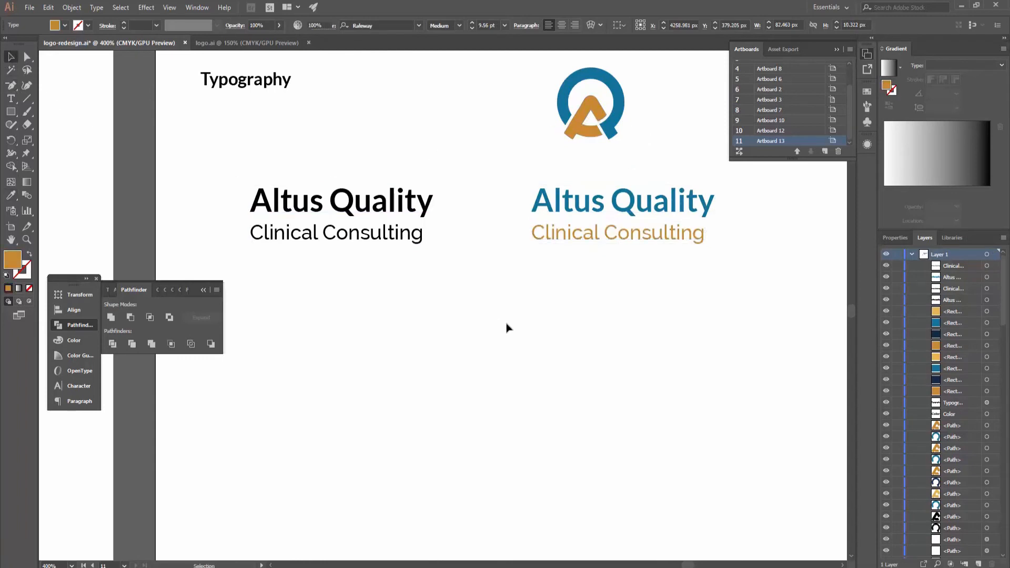
click(507, 328)
Step: Move the monogram up between the two wordmarks and shift the coloured wordmark farther from the black one
drag(532, 311, 544, 333)
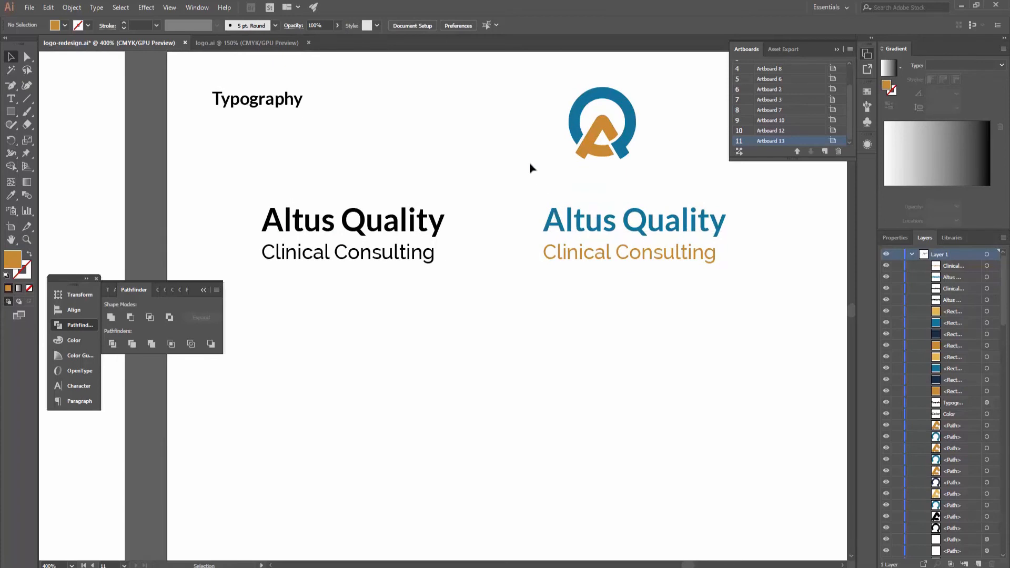
drag(627, 144, 508, 117)
drag(677, 253, 733, 253)
drag(678, 331, 653, 329)
click(651, 333)
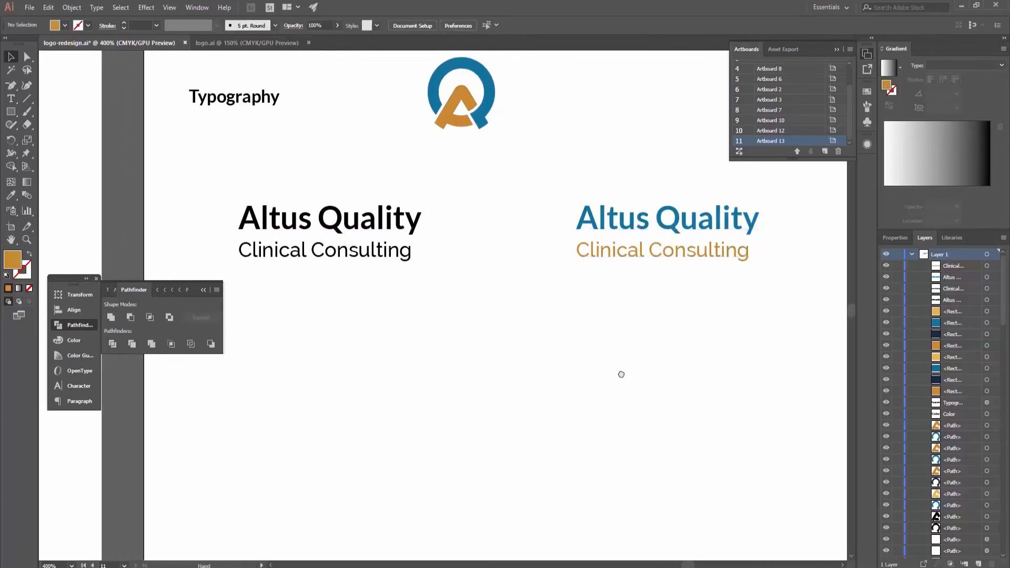
Step: Duplicate the black wordmark below the original and change the copy's "Clinical Consulting" line to all capitals
drag(613, 406, 604, 372)
drag(437, 250, 357, 184)
drag(359, 216, 359, 362)
drag(230, 338, 451, 339)
key(ctrl+shift+k)
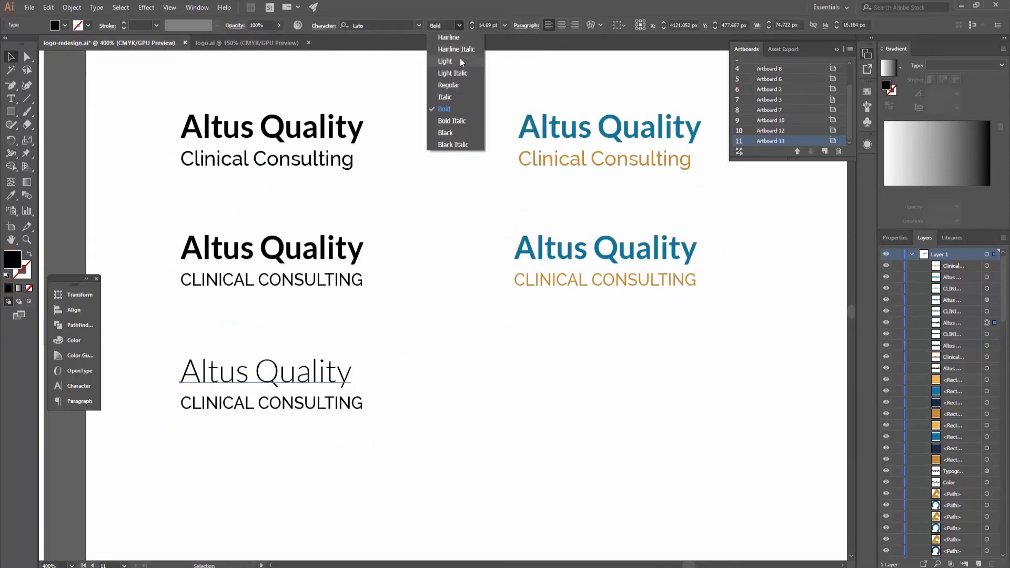
Step: Set the third row's black "Altus Quality" to Lato Light and try other fonts on the fourth row's name
click(460, 58)
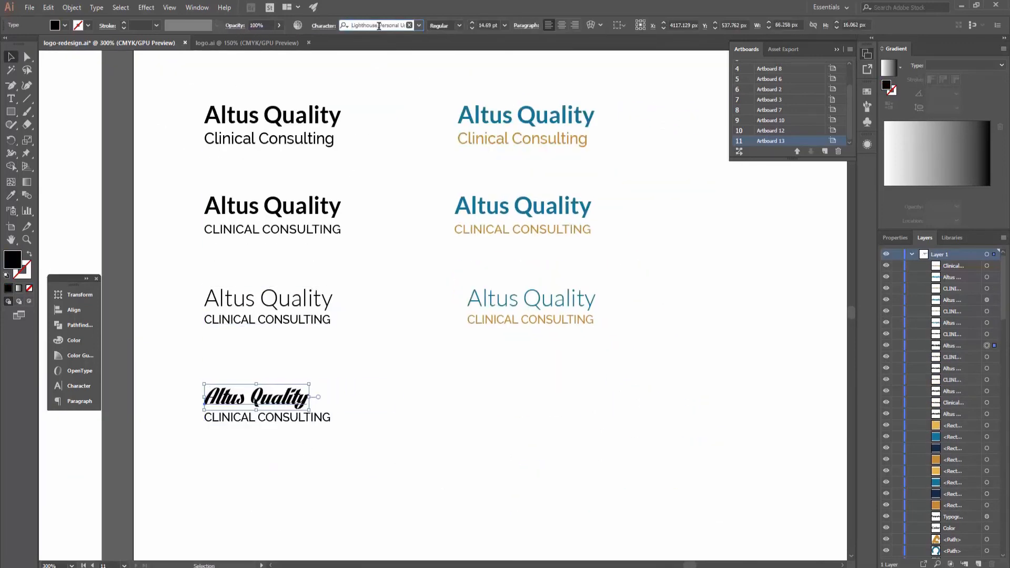
scroll(369, 263, up, 2)
click(393, 26)
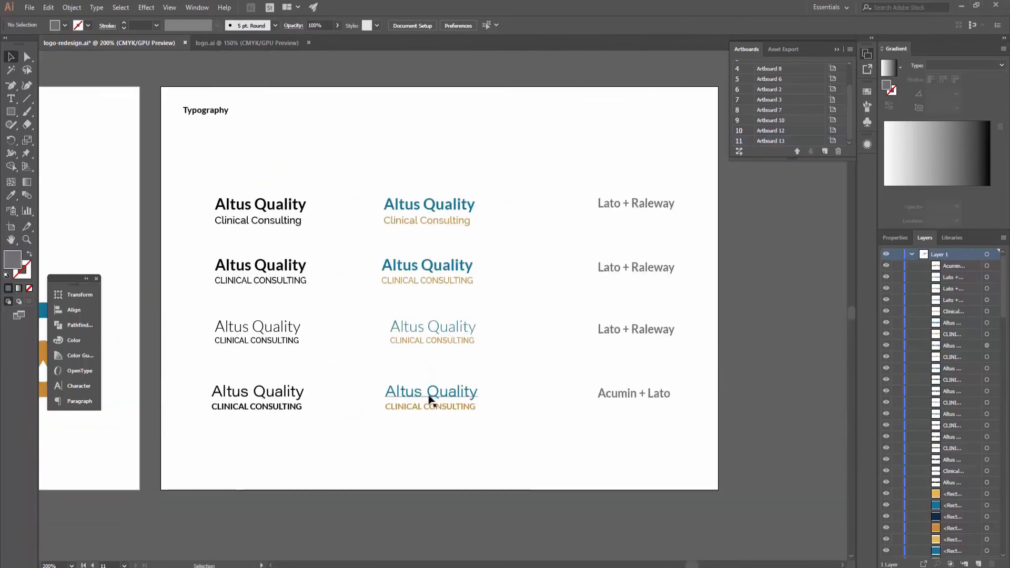
Step: Place the blue and gold monogram, reduced to about 30 px wide, above the first wordmark on the Presentation artboard
drag(283, 297, 583, 346)
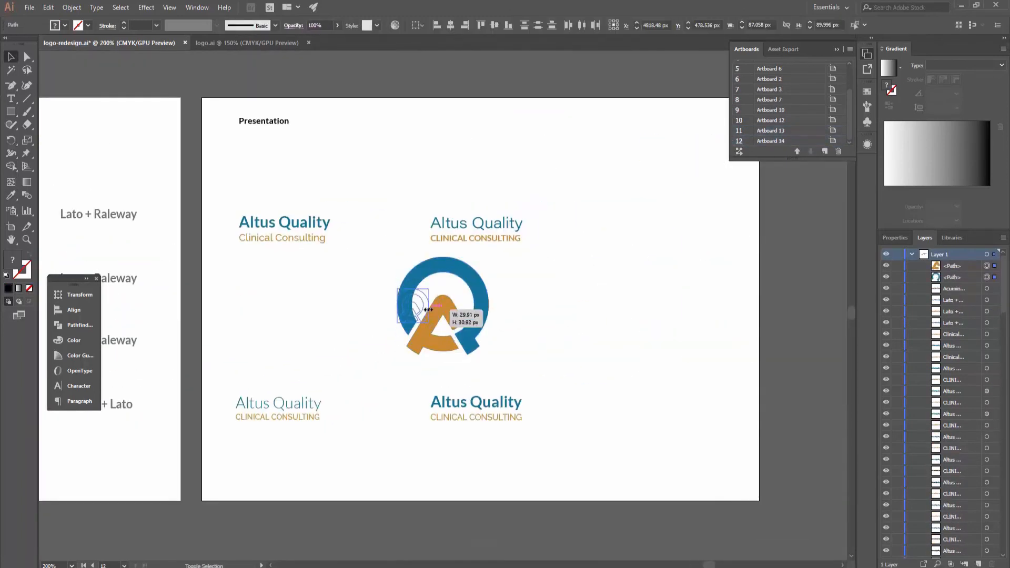
drag(447, 299, 279, 194)
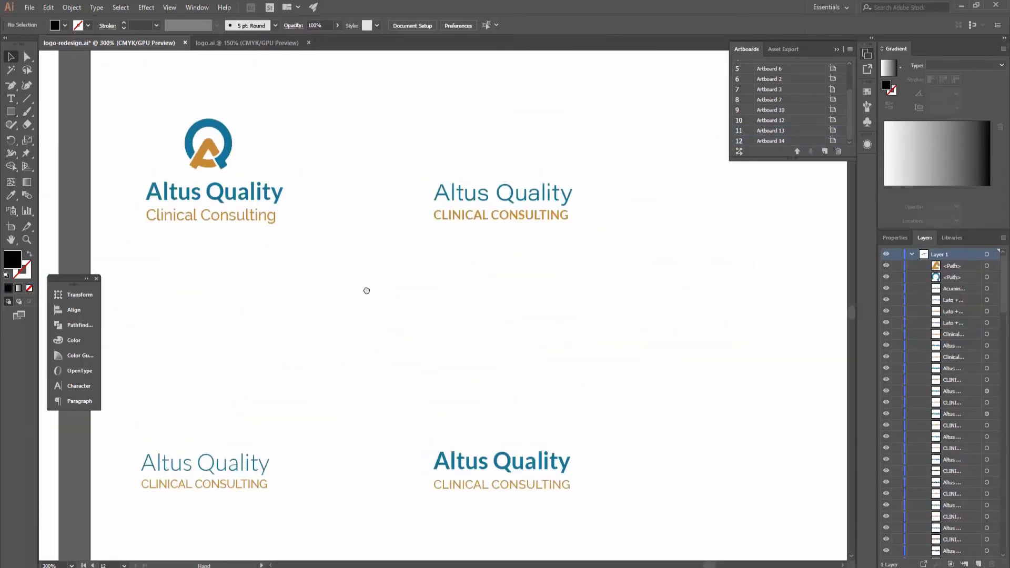
drag(366, 291, 474, 317)
click(331, 188)
shift+click(312, 182)
drag(334, 174, 339, 171)
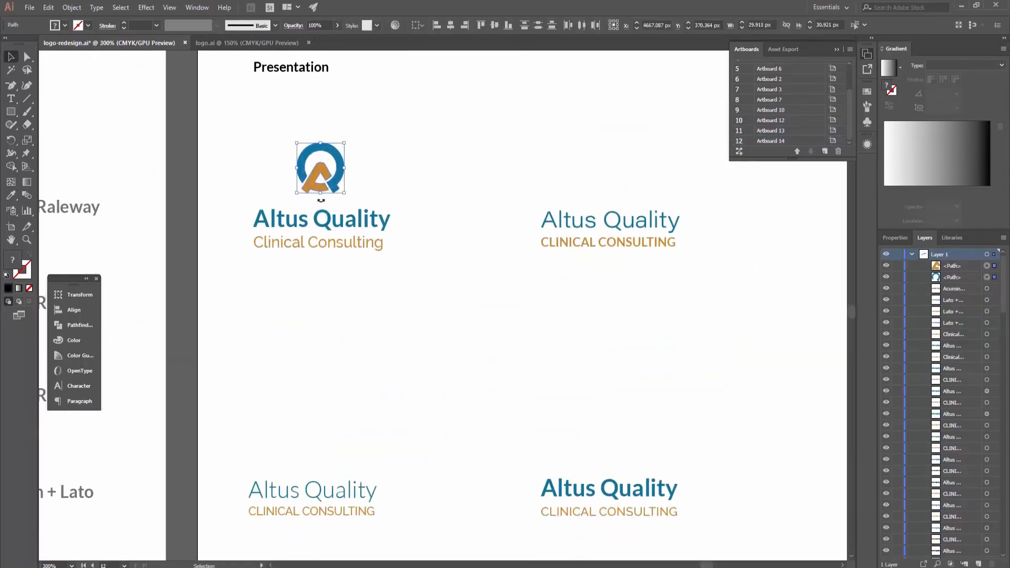
Step: Group the first logo's monogram and its wordmark text separately, and align them by their horizontal centres
key(ctrl+g)
drag(239, 204, 537, 212)
key(ctrl+g)
shift+click(321, 168)
click(353, 25)
click(359, 301)
Step: Group the second wordmark's two lines, centre them horizontally with the monogram copy above, and nudge that monogram slightly down
click(515, 240)
shift+click(516, 267)
key(ctrl+g)
drag(464, 188, 586, 317)
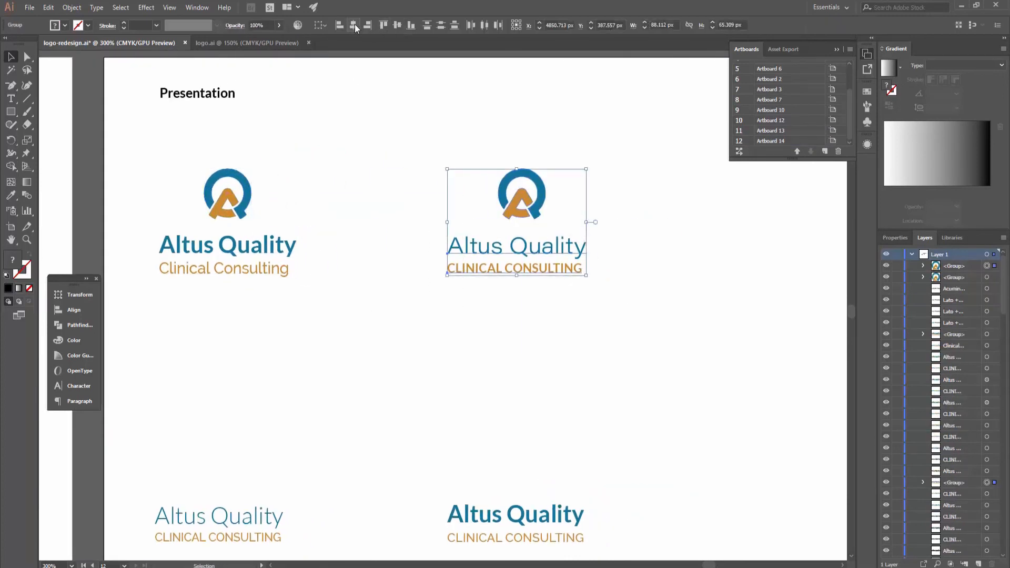
click(353, 26)
click(533, 352)
drag(532, 353, 590, 281)
drag(579, 140, 579, 144)
click(573, 267)
drag(573, 266, 588, 247)
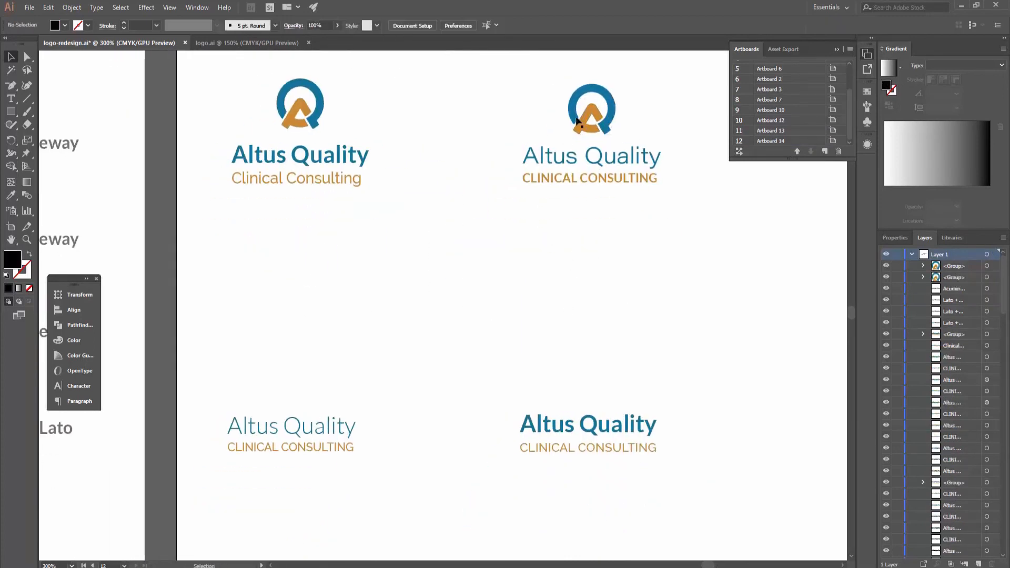
Step: Copy the monogram above the thin Lato wordmark, group that wordmark's two lines and centre both horizontally
drag(578, 117, 273, 386)
drag(220, 419, 371, 457)
key(ctrl+g)
drag(289, 255, 319, 434)
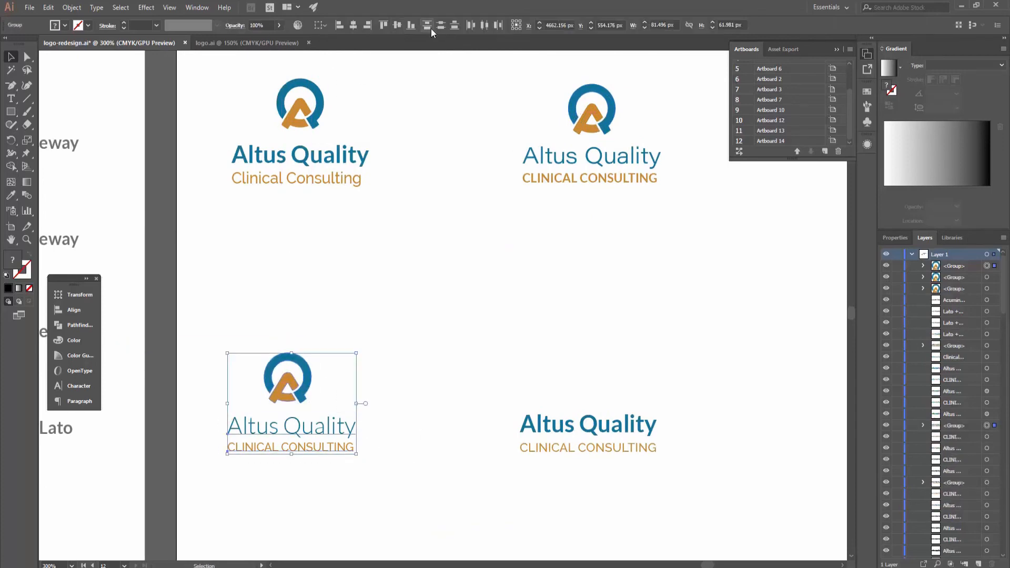
click(431, 26)
click(397, 457)
drag(397, 458, 410, 415)
Step: Move the thin Lato logo and the bold wordmark beside it up, closer to the upper row of logos
drag(244, 286, 332, 423)
drag(327, 393, 338, 334)
click(515, 347)
drag(516, 347, 558, 470)
drag(582, 444, 582, 387)
Step: Copy the monogram above the bold wordmark with the capitalised tagline, group its two lines and centre both horizontally
drag(272, 355, 558, 355)
drag(469, 437, 545, 384)
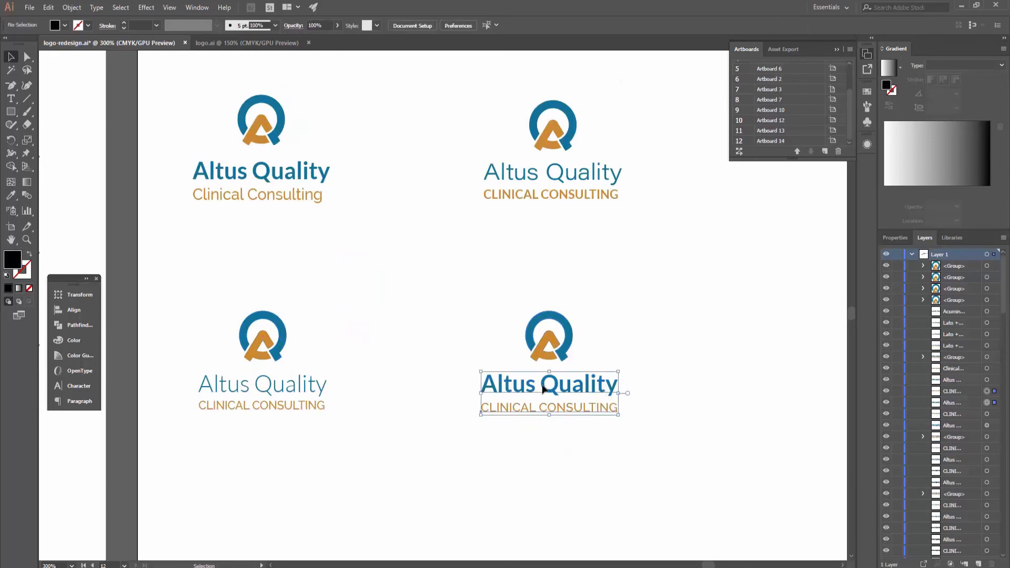
key(ctrl+g)
drag(521, 295, 588, 470)
click(354, 26)
click(571, 439)
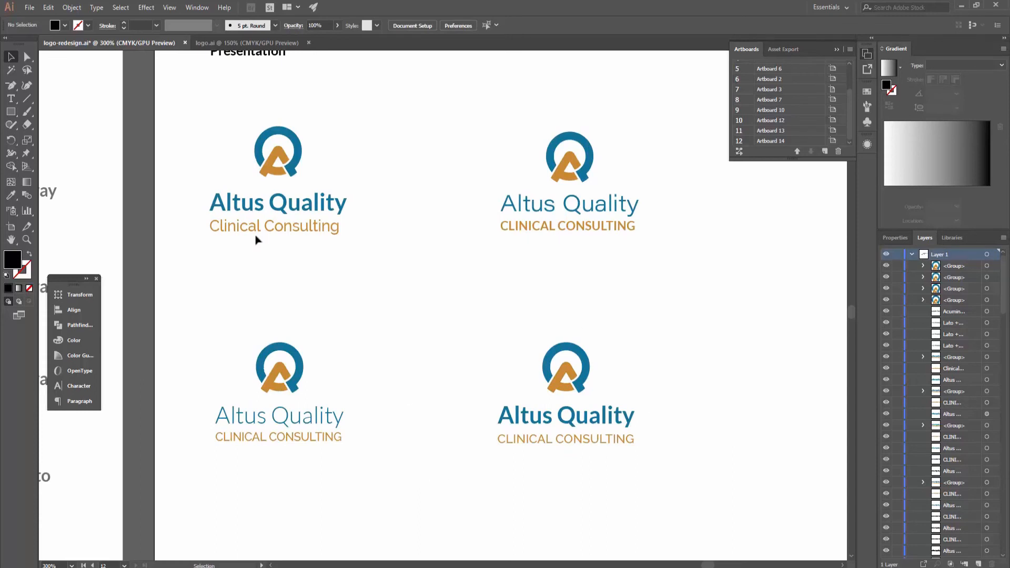
Step: Draw a black rectangle of about 139 by 98 px beside the upper row of logos and copy it down beside the lower row
key(ctrl+minus)
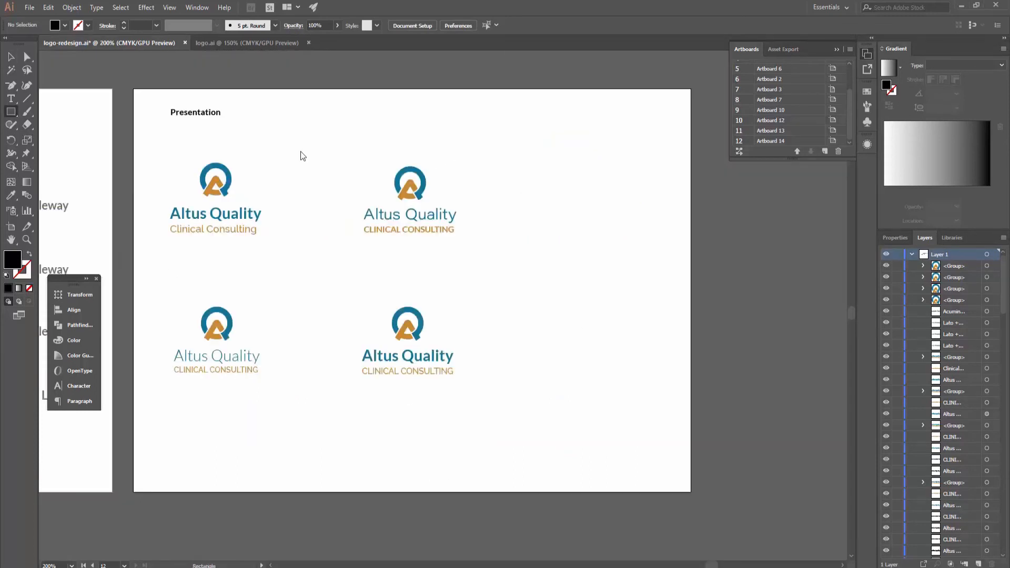
drag(528, 150, 675, 256)
key(v)
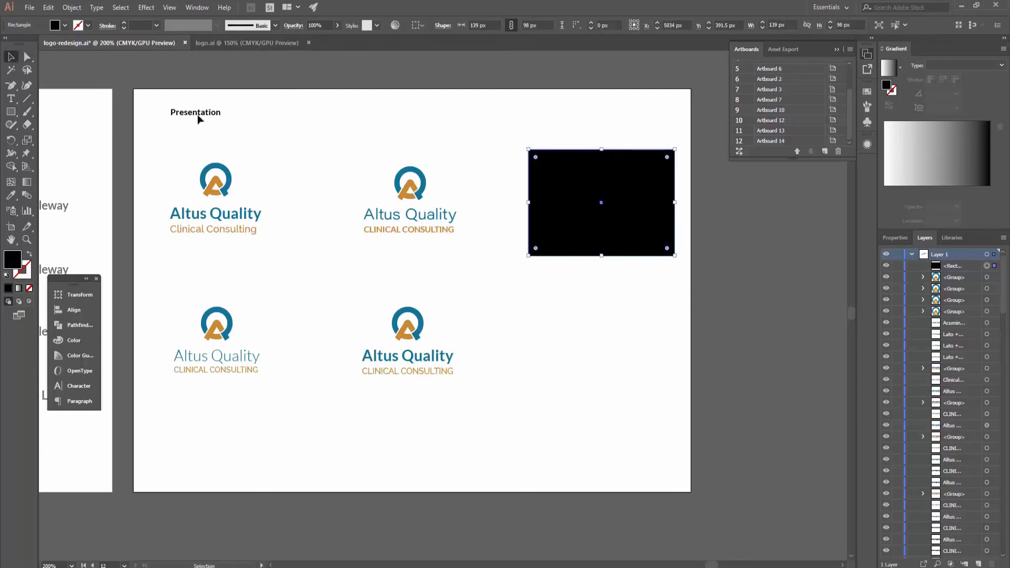
drag(583, 211, 584, 354)
click(580, 427)
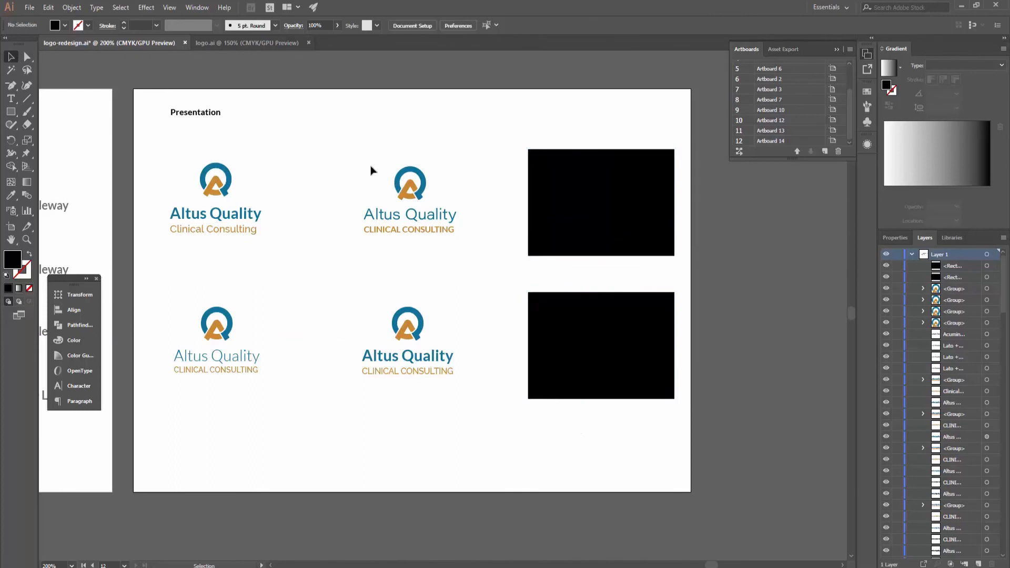
Step: Copy the upper row's second logo onto the upper black rectangle and recolour its monogram and wordmark white
drag(449, 215, 639, 222)
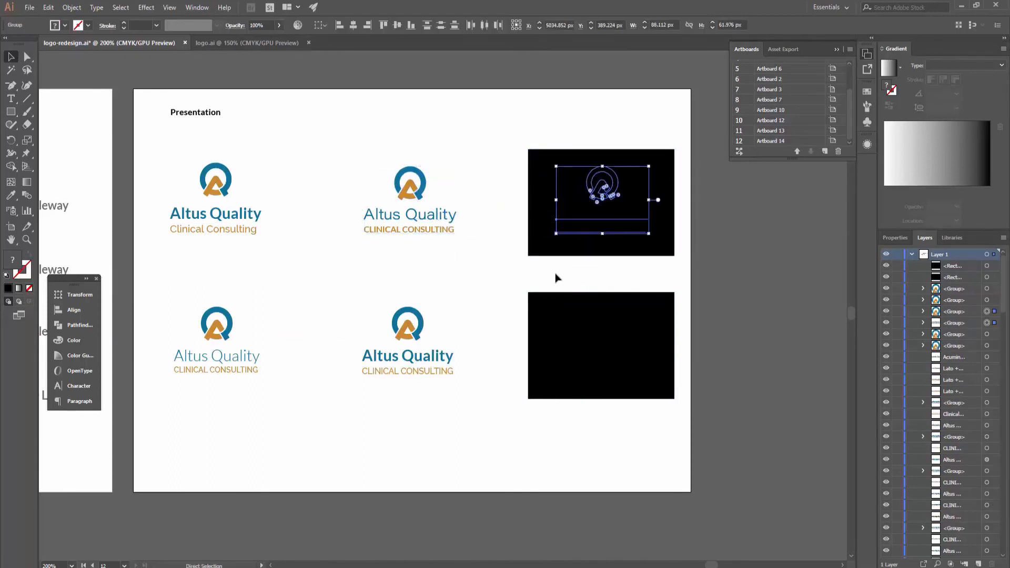
click(489, 259)
key(ctrl+=)
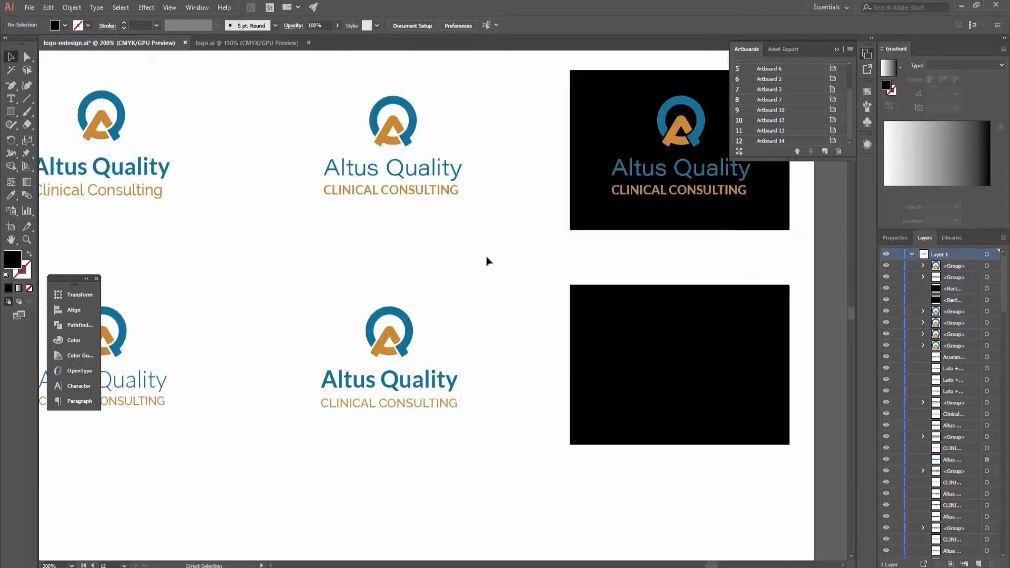
mouse_move(487, 260)
mouse_down()
mouse_move(381, 284)
mouse_move(377, 243)
mouse_move(367, 251)
mouse_up()
click(518, 203)
key(i)
click(442, 205)
ctrl+click(568, 158)
click(426, 207)
key(v)
click(416, 236)
drag(406, 108, 579, 225)
Step: Copy the lower row's bold wordmark logo onto the lower black rectangle and recolour the copy white
drag(158, 310, 316, 415)
drag(295, 412, 586, 413)
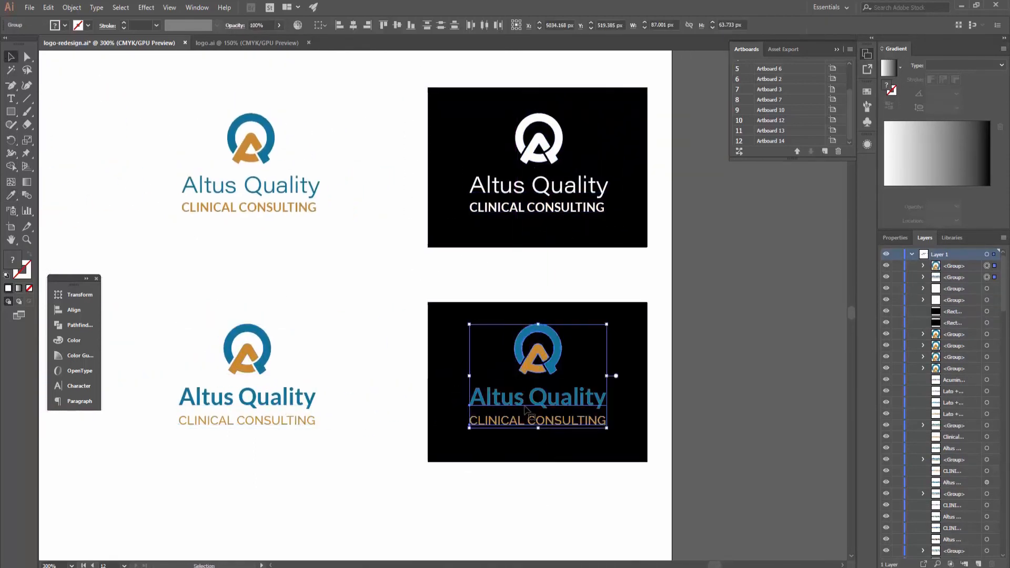
key(i)
click(520, 129)
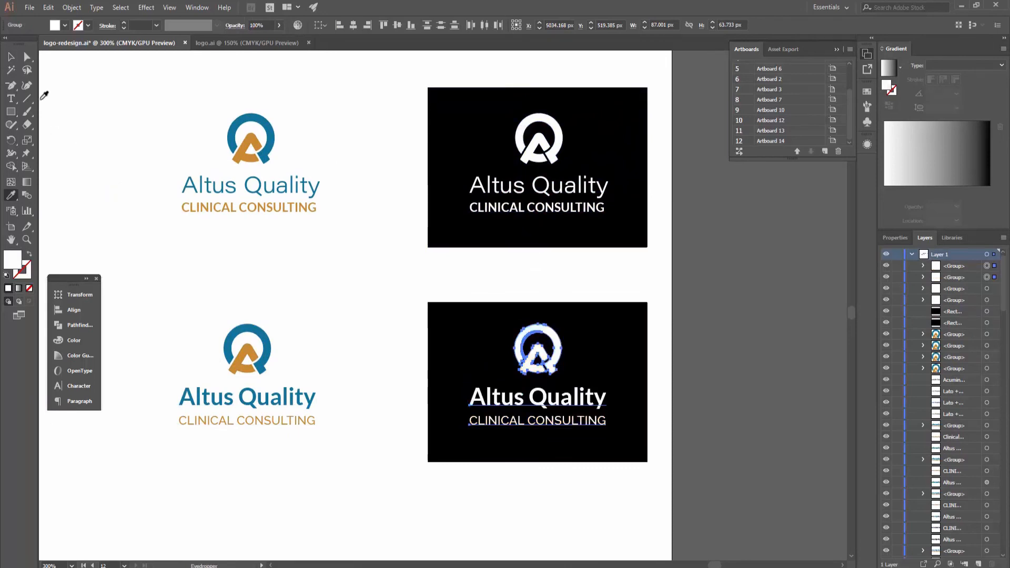
click(15, 58)
click(338, 318)
Step: Change the fill of the lower black rectangle to light grey
drag(357, 340, 483, 354)
key(ctrl+minus)
click(575, 352)
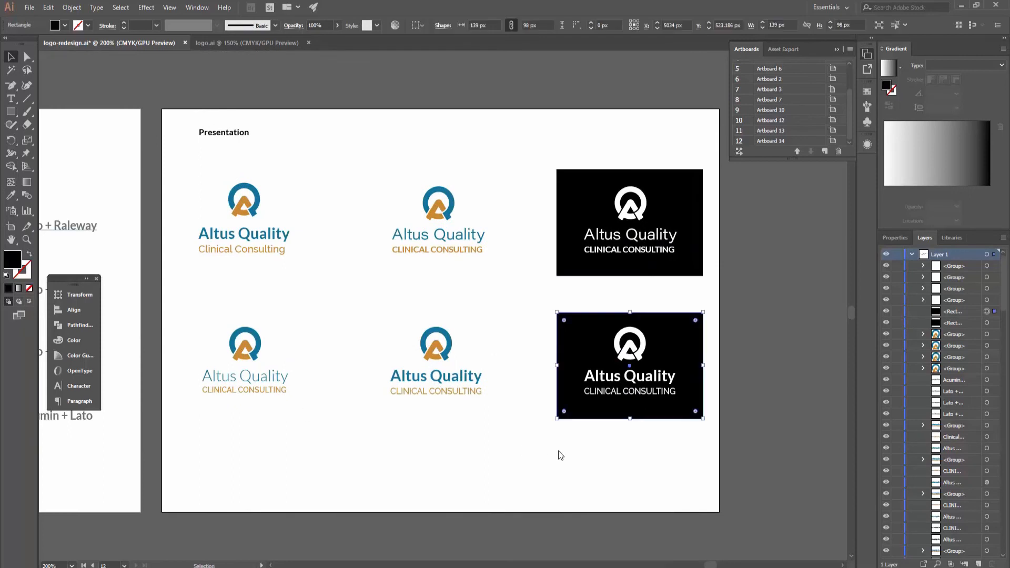
drag(570, 354, 546, 353)
click(565, 439)
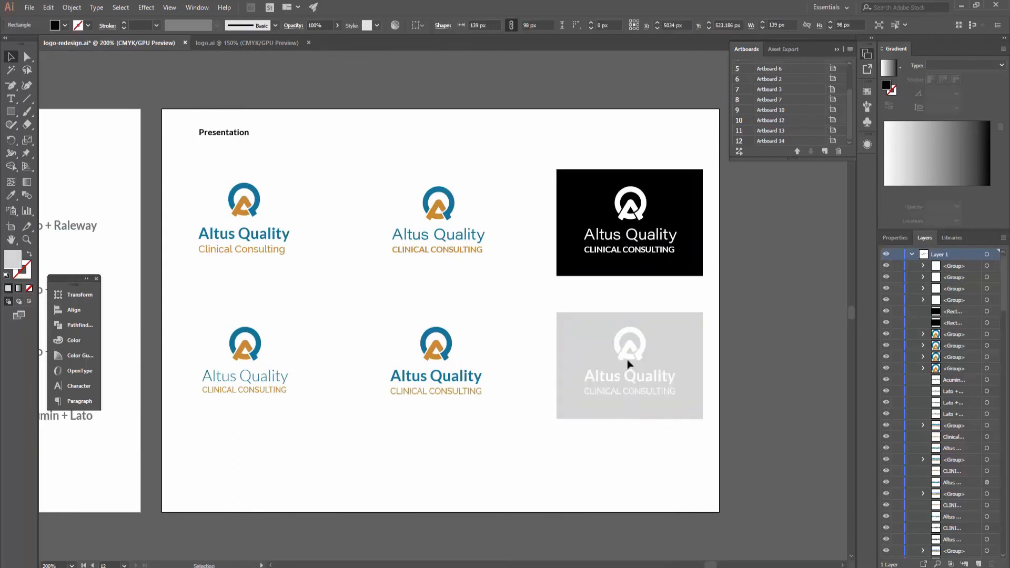
Step: Recolour the monogram and wordmark on the light grey rectangle black, sampling the colour from the upper rectangle
click(635, 383)
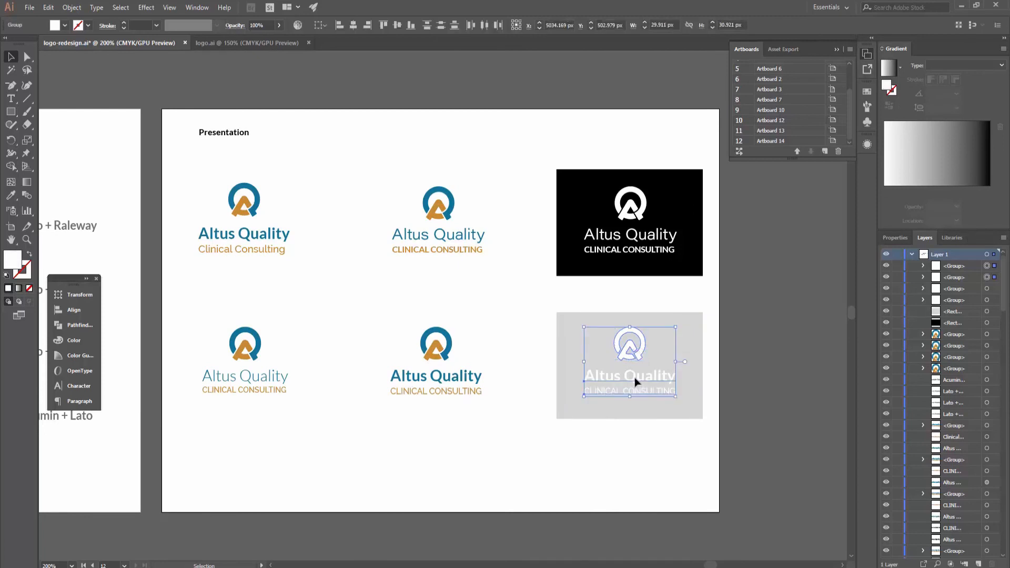
key(i)
click(575, 255)
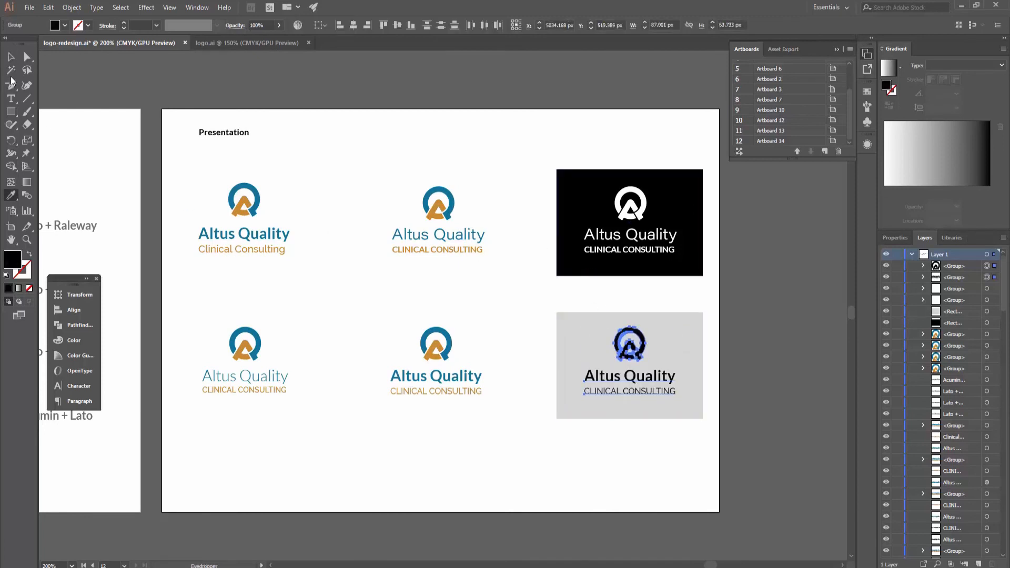
click(12, 57)
click(555, 452)
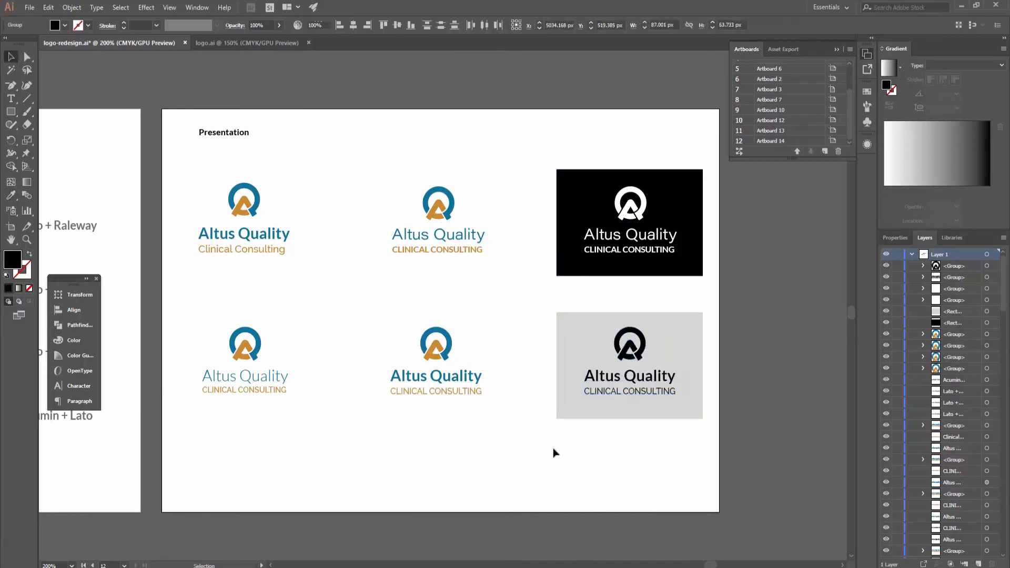
Step: Export artboard 2 with the large black monogram as a PNG named icon, at High (300 ppi) resolution with a white background
mouse_move(563, 446)
mouse_down()
mouse_move(588, 468)
mouse_move(554, 435)
mouse_up()
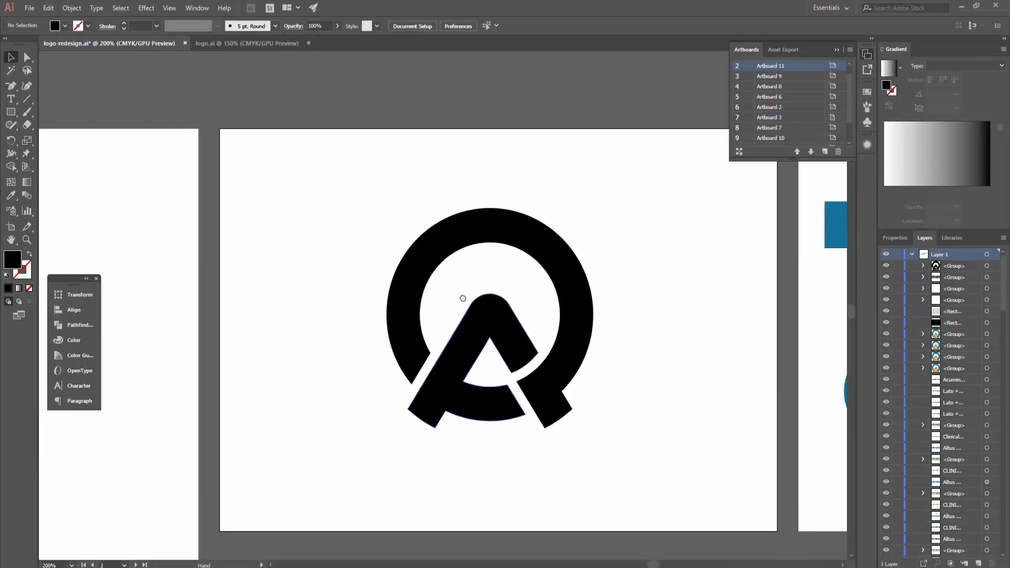
click(476, 302)
click(30, 8)
mouse_move(79, 199)
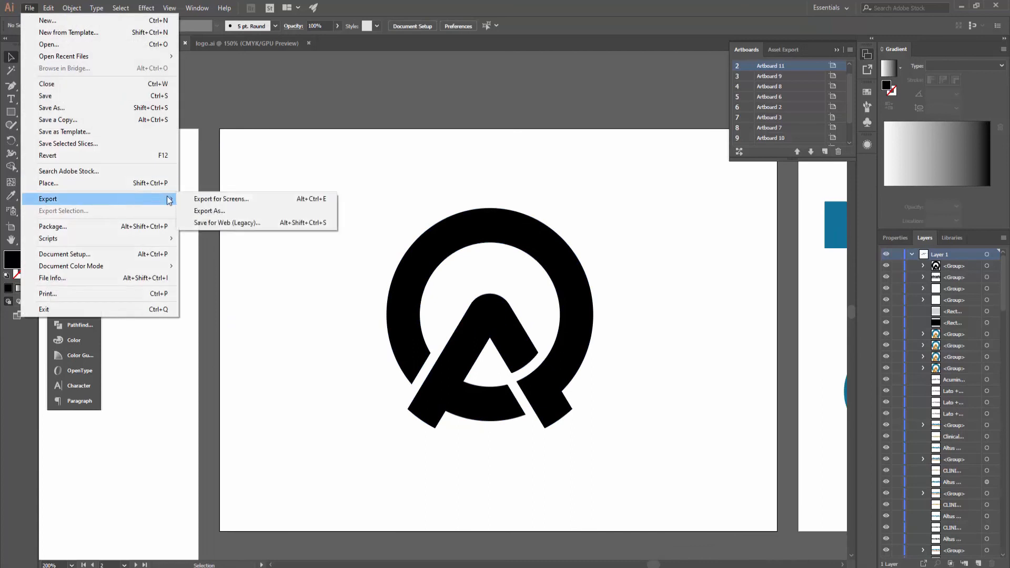
click(266, 206)
click(84, 237)
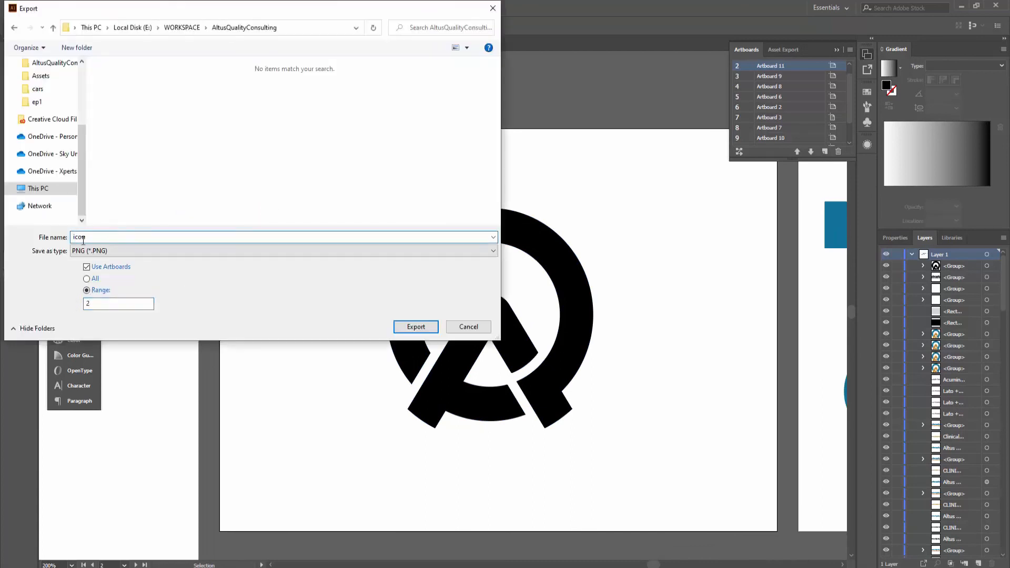
text(icon)
click(416, 327)
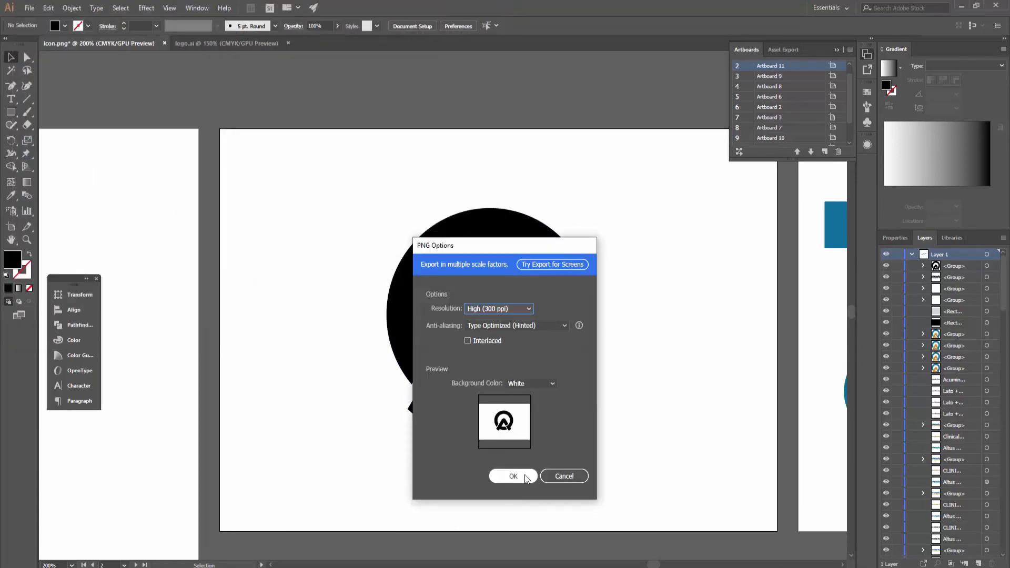
click(518, 480)
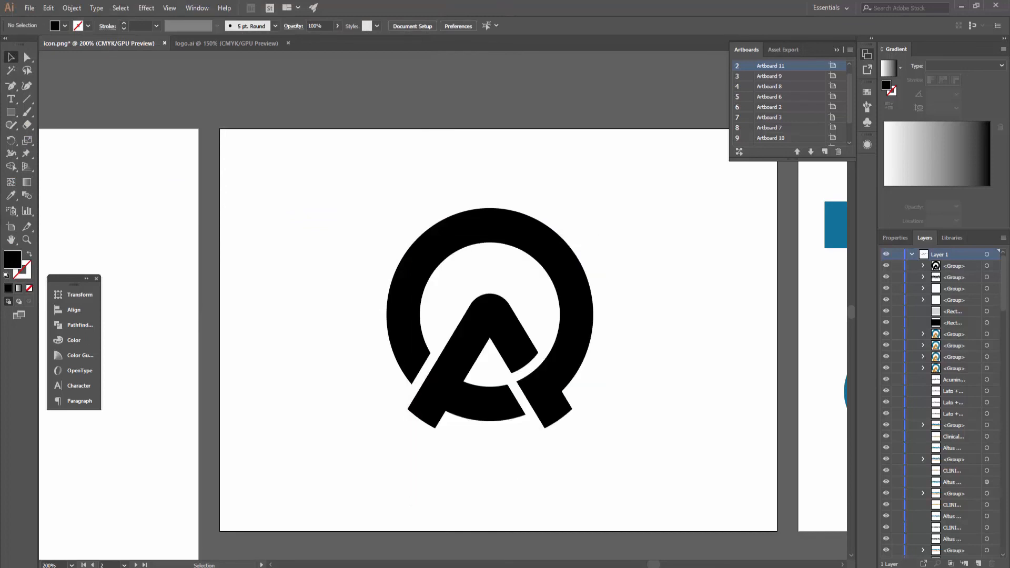
Step: Switch to the Chrome browser and open images.google.com
key(alt+Tab)
text(images)
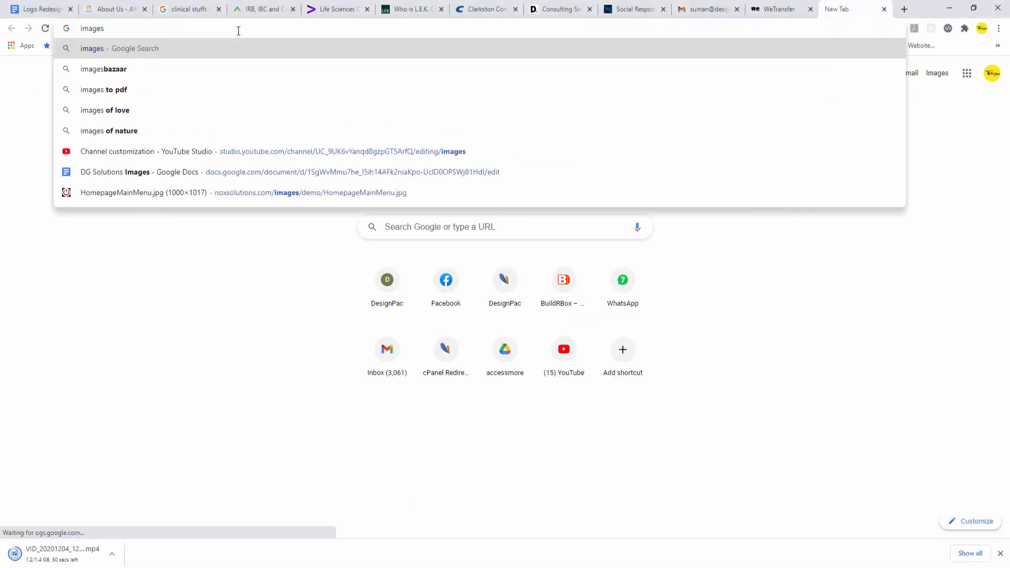
text(.google.com)
key(Return)
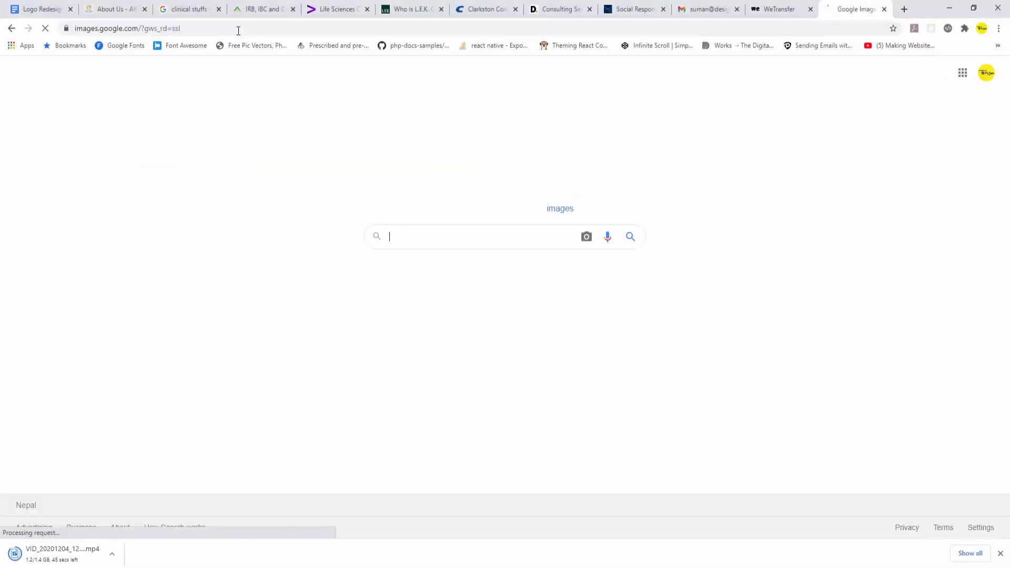
Step: Run a search by image on Google Images with the exported icon-02 file
click(585, 236)
click(463, 275)
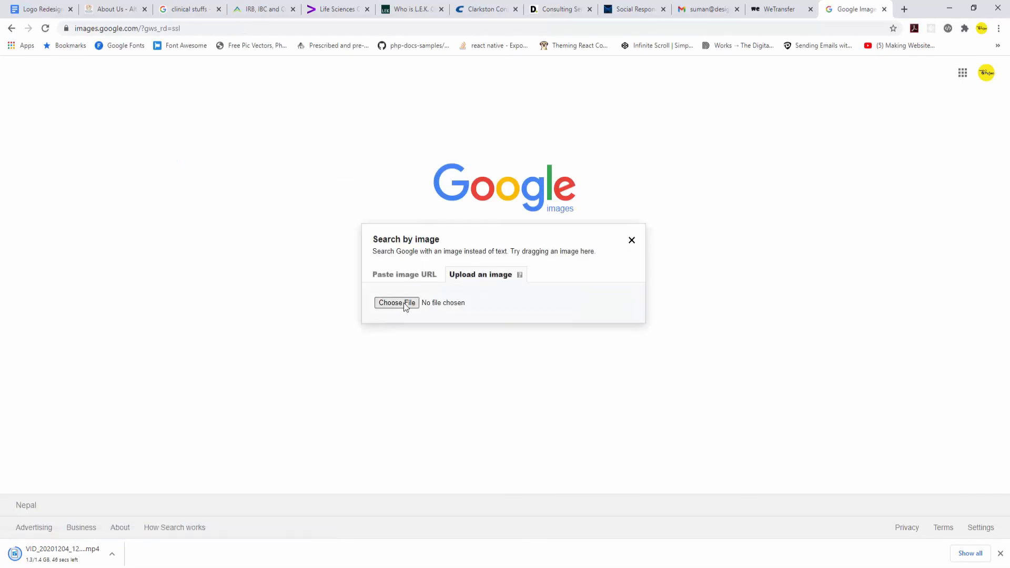
click(403, 302)
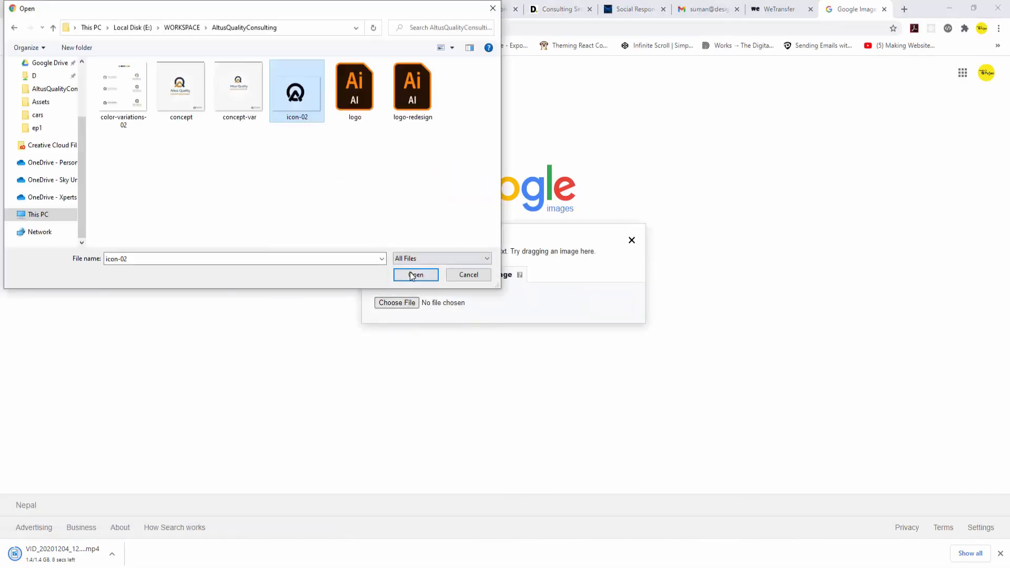
click(409, 272)
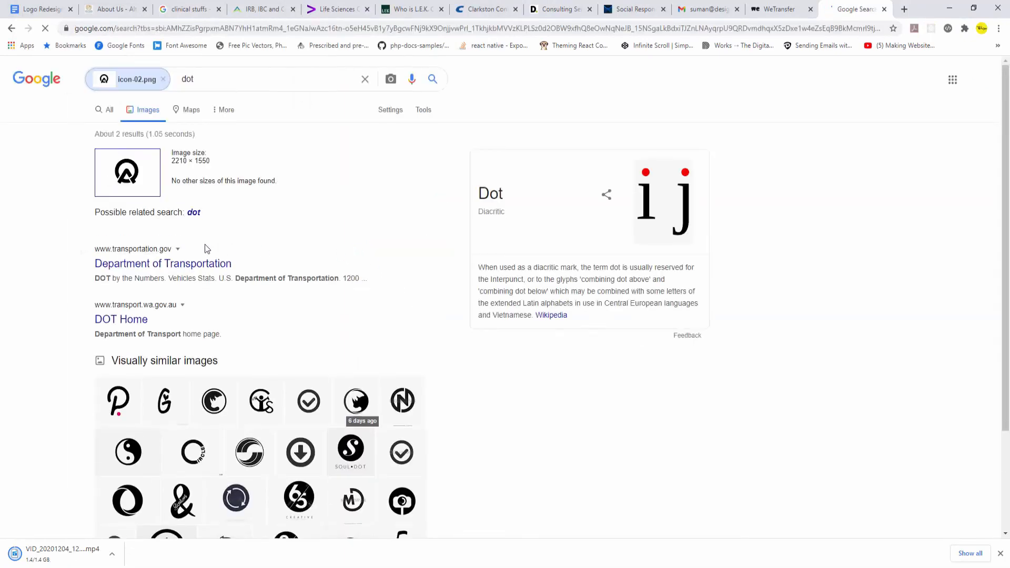
Step: Browse the visually similar images for existing logos that resemble the QA monogram
scroll(31, 317, down, 1)
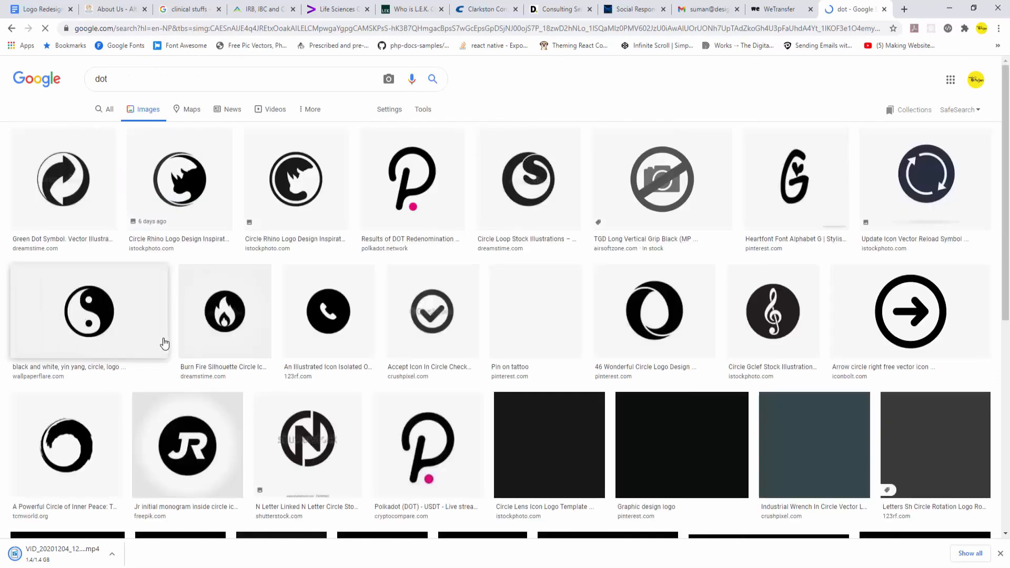
scroll(488, 259, down, 6)
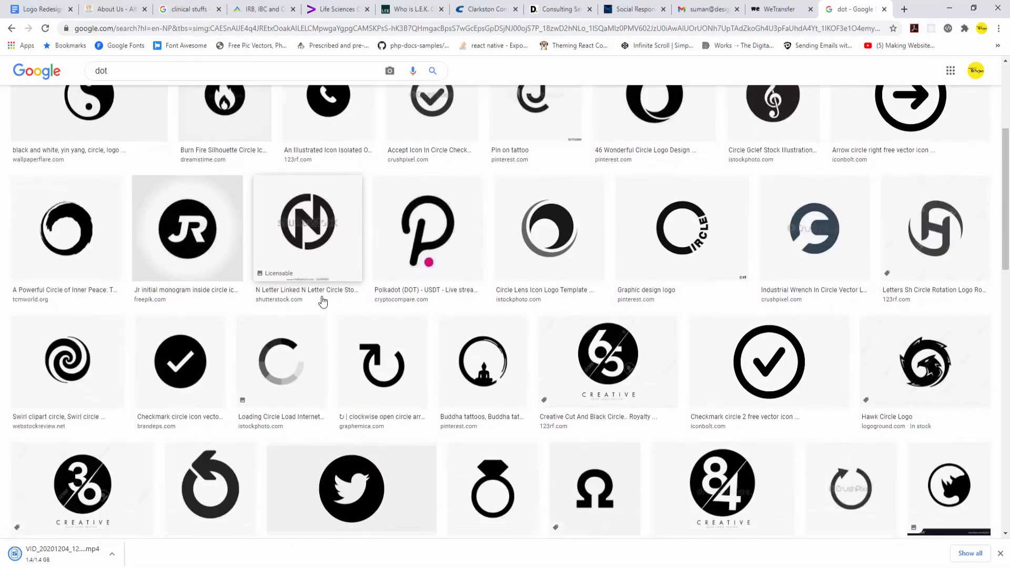
scroll(432, 325, down, 7)
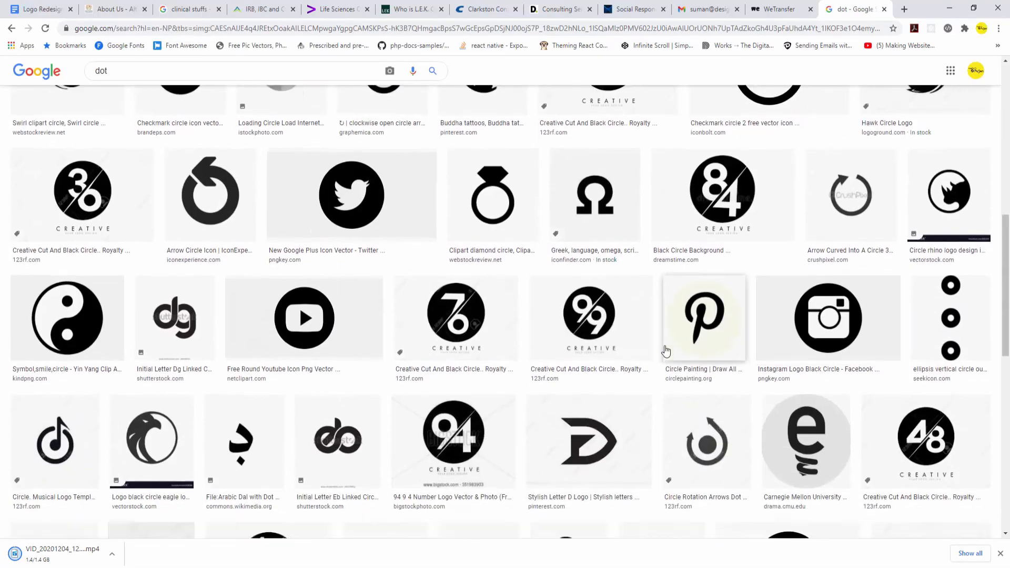
scroll(910, 329, down, 7)
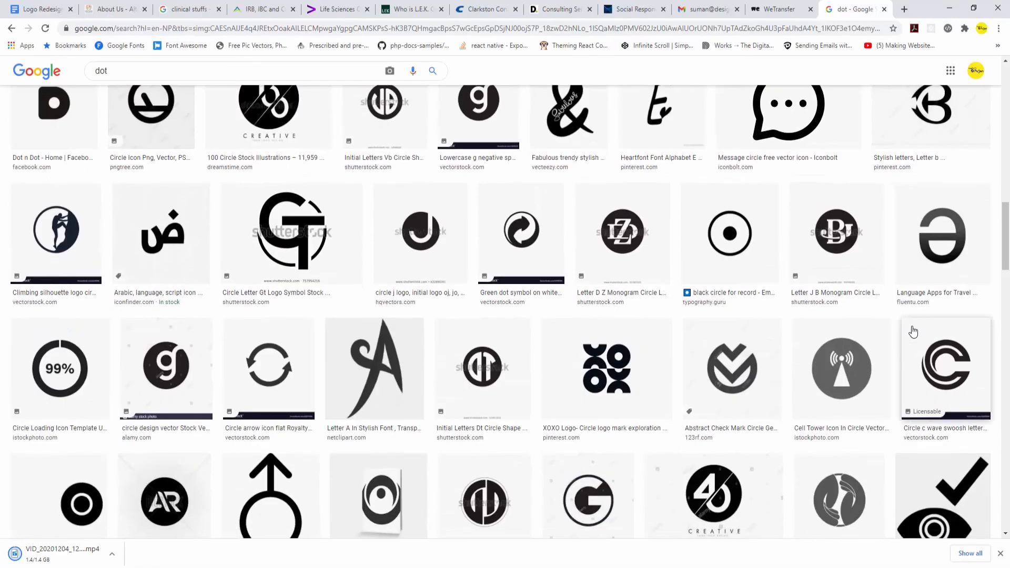
scroll(913, 331, down, 12)
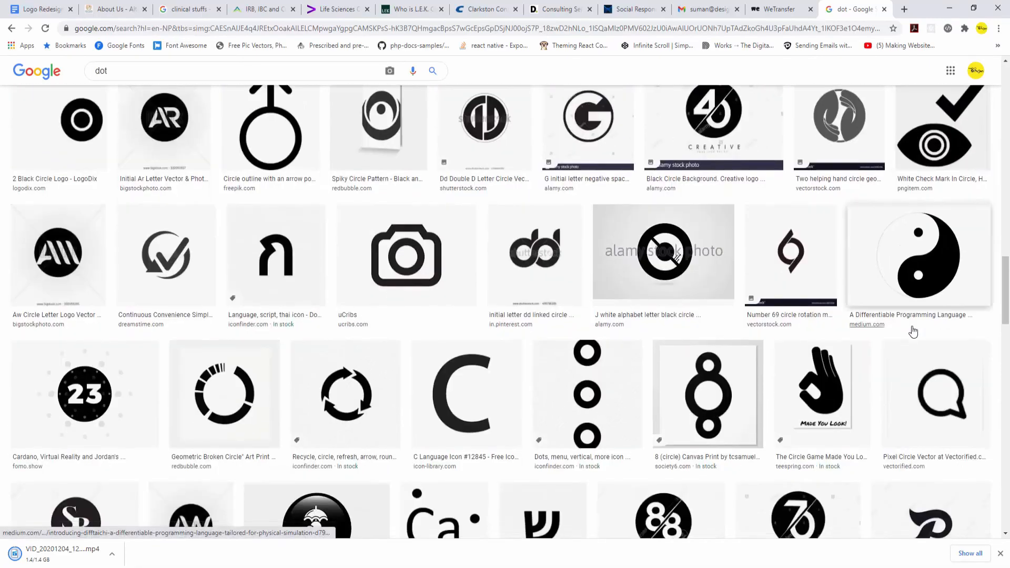
scroll(912, 331, down, 17)
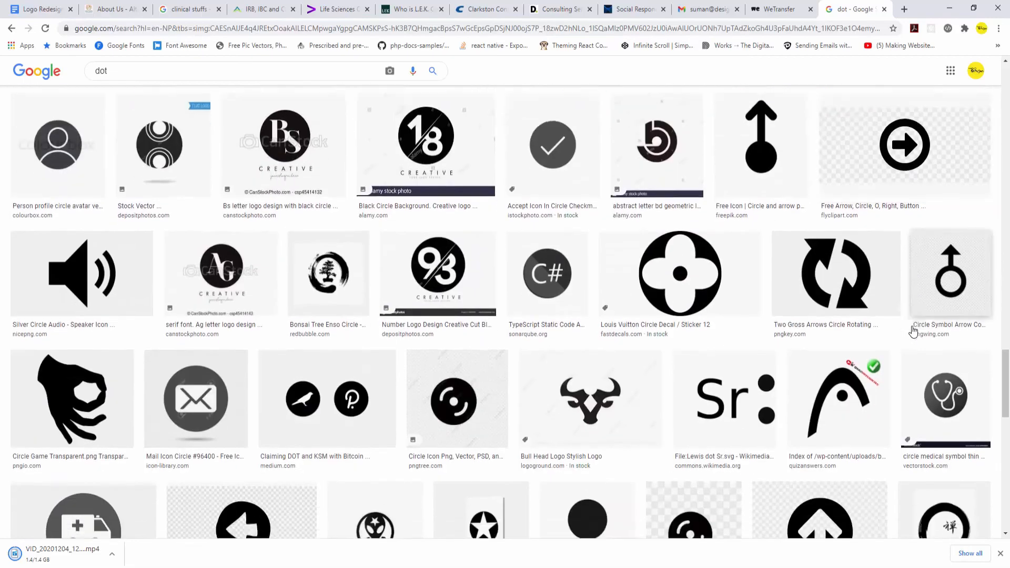
scroll(913, 331, down, 20)
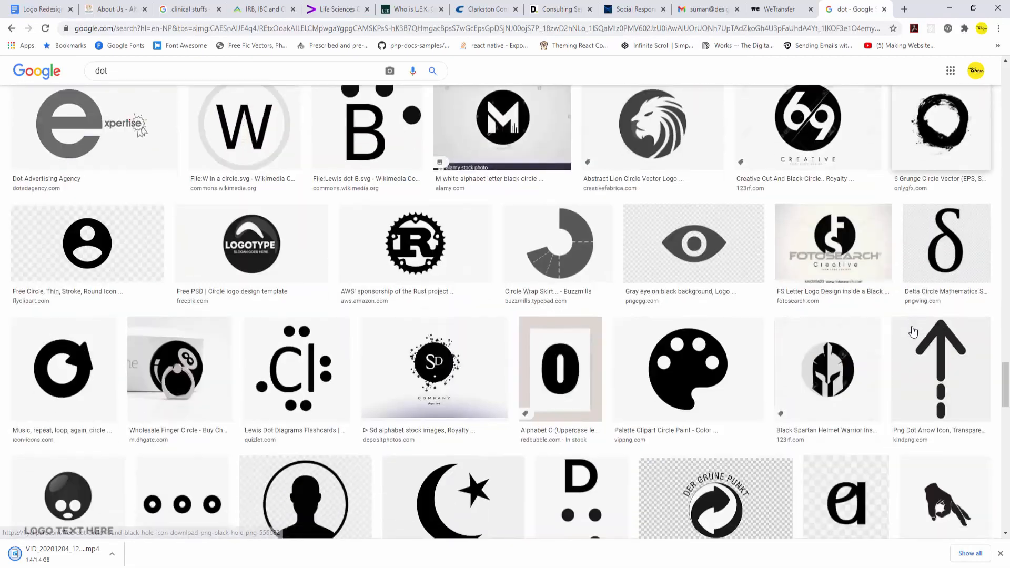
scroll(912, 331, down, 8)
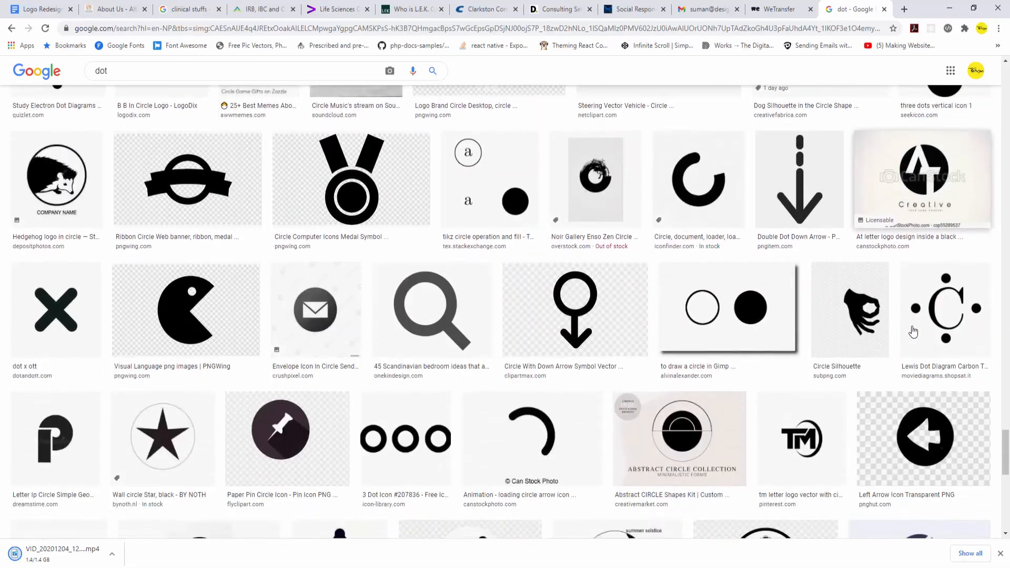
scroll(460, 286, up, 20)
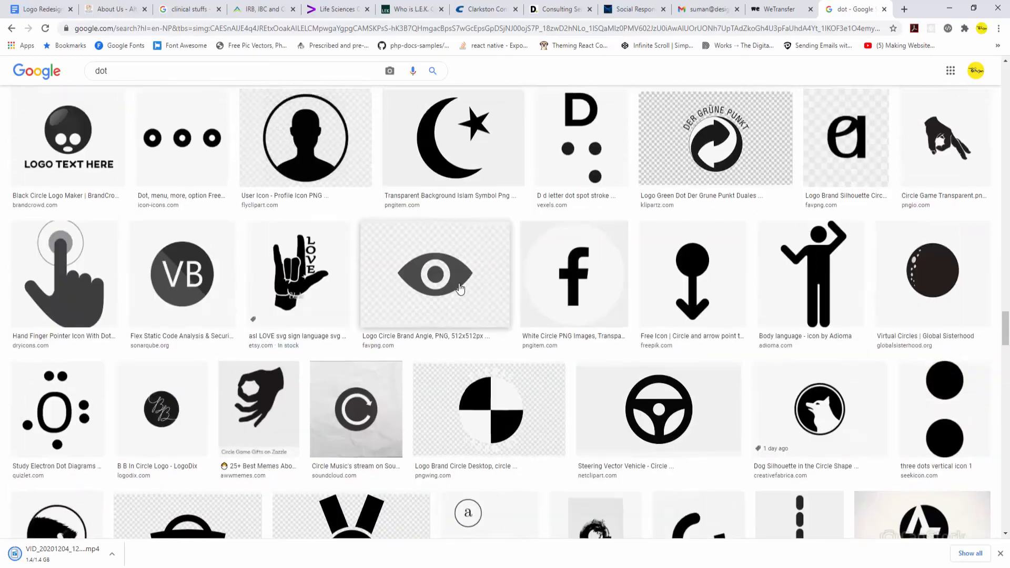
Step: Switch back to Illustrator to review the Presentation artboard, and view the logo mockup image up close in Picasa Photo Viewer
key(alt+Tab)
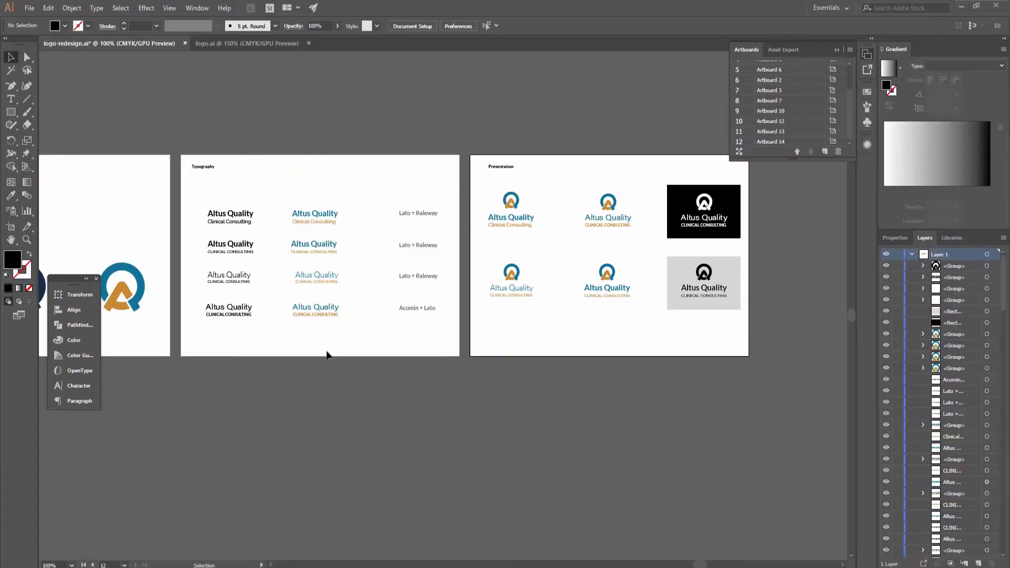
scroll(563, 247, right, 2)
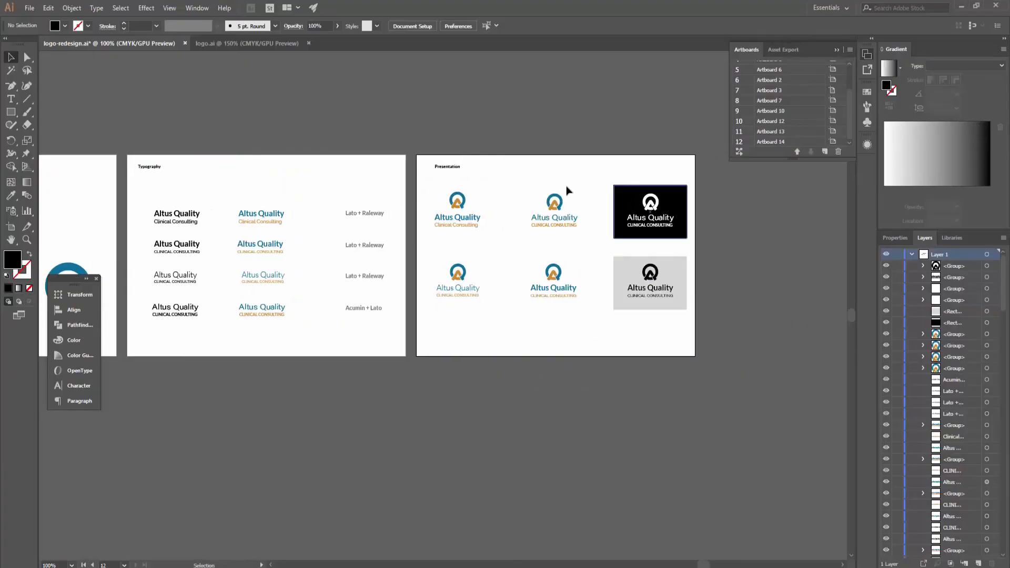
key(alt+Tab)
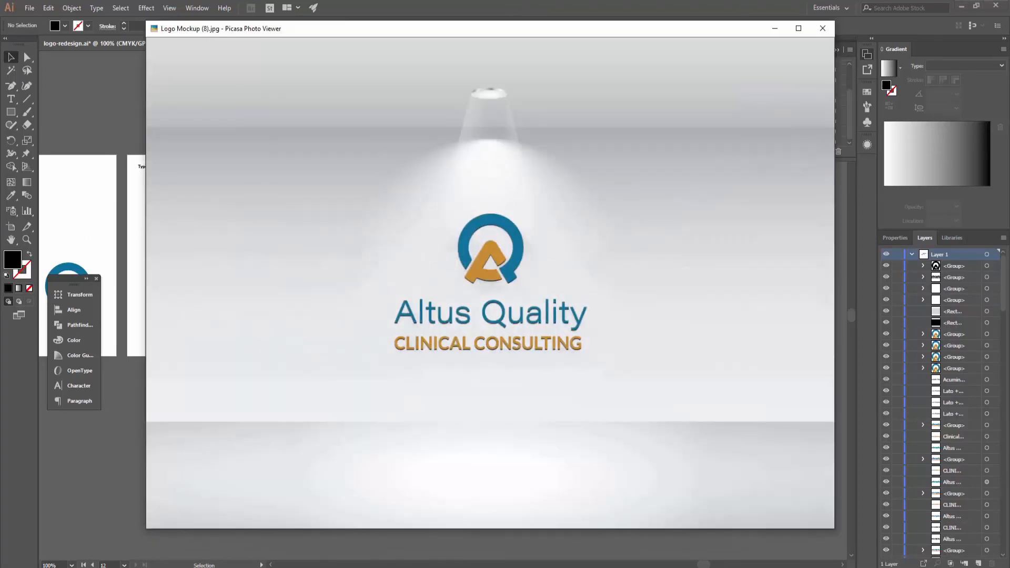
scroll(482, 335, up, 3)
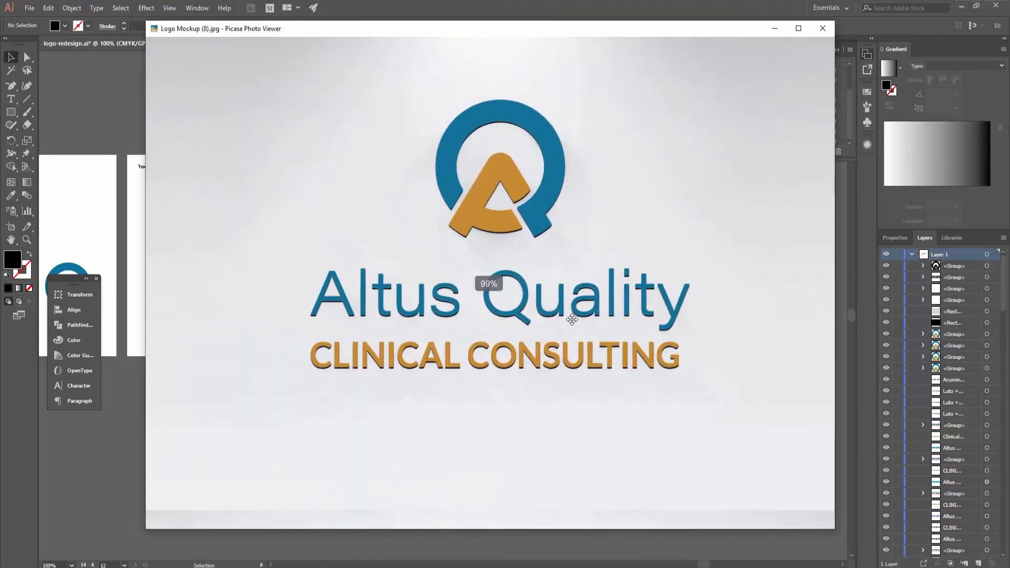
Step: View the logo wall mockup in full screen and zoom out to examine the whole scene
scroll(550, 366, down, 3)
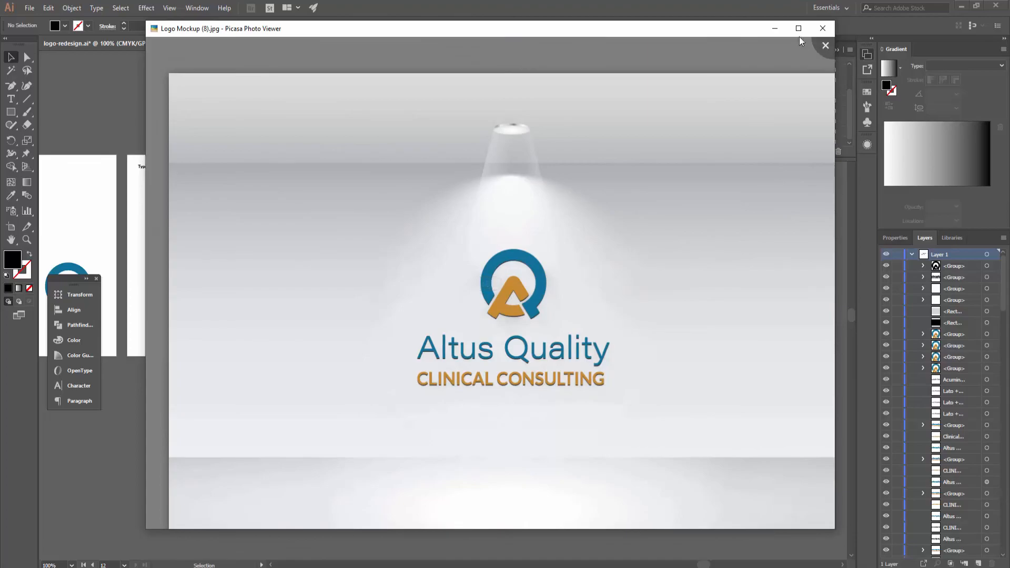
click(798, 29)
drag(530, 397, 502, 336)
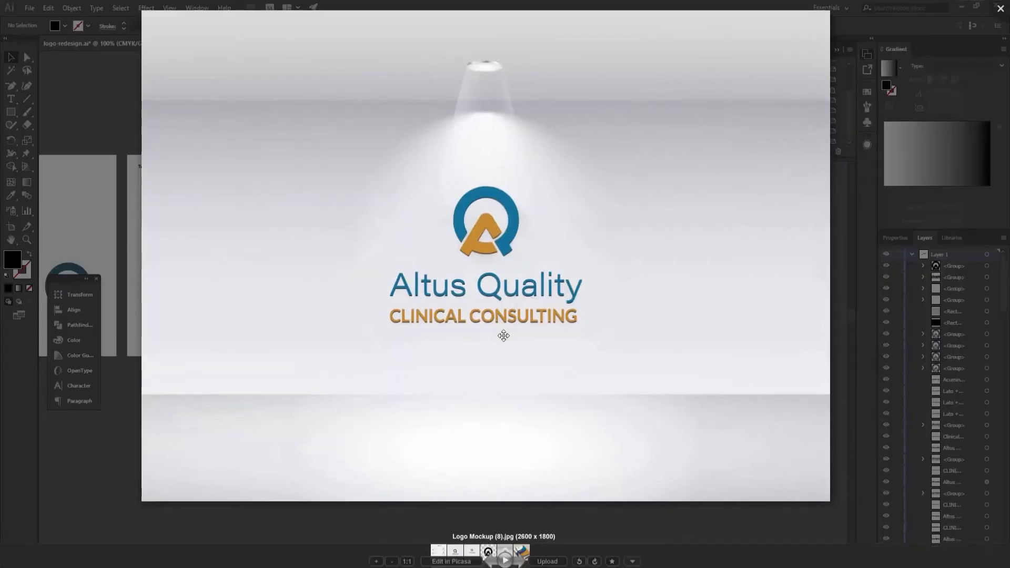
Step: Open the notebook and pen mockup image and zoom in on the logo and cover design
click(521, 550)
scroll(503, 284, up, 3)
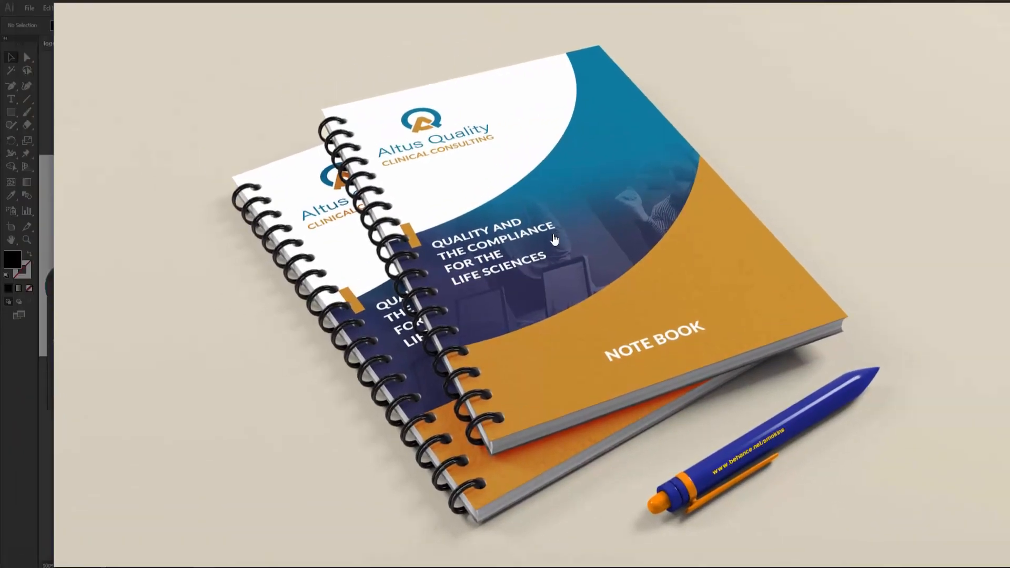
drag(555, 240, 518, 228)
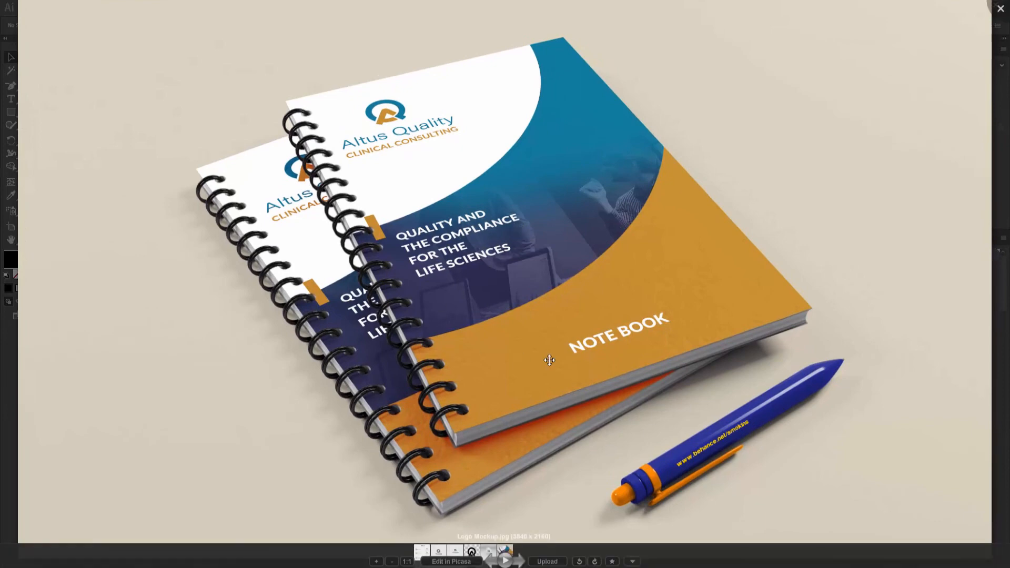
scroll(671, 231, up, 3)
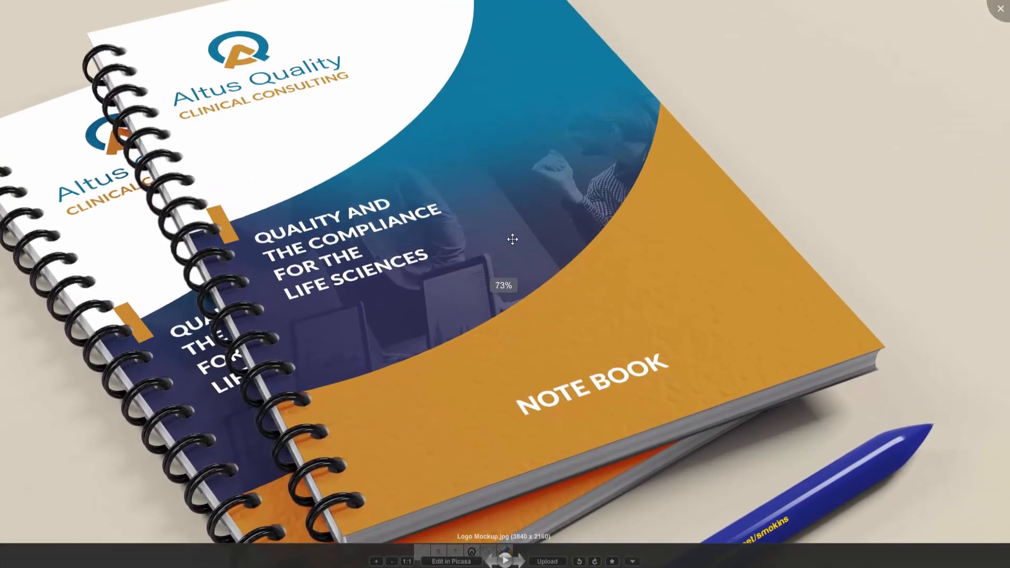
scroll(512, 239, down, 3)
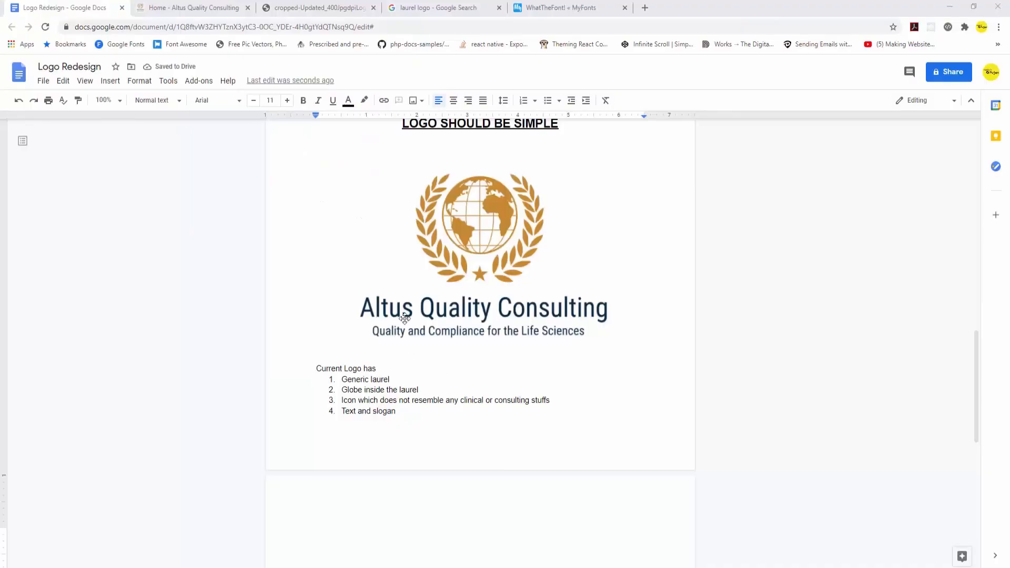
Step: Switch from the Google Docs brief to Illustrator, paste the old Altus logo image into the blank document and scale it down around the artboard
click(328, 509)
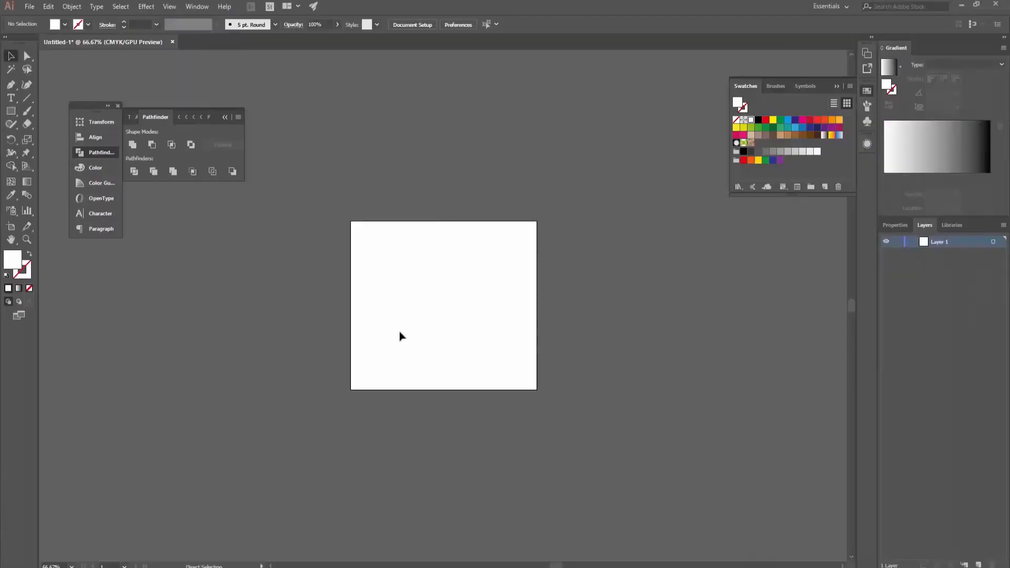
key(ctrl+v)
drag(698, 465, 558, 378)
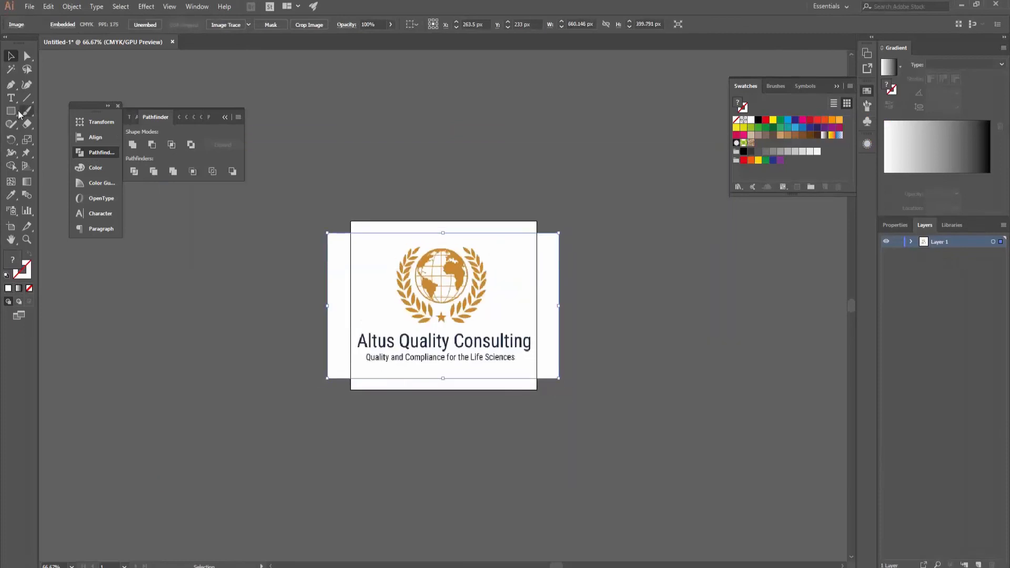
Step: Draw a rectangle over the company name and slogan and use it as a clipping mask on the logo image
click(13, 112)
mouse_move(311, 325)
mouse_down()
mouse_move(536, 374)
mouse_move(564, 370)
mouse_up()
key(v)
shift+click(406, 381)
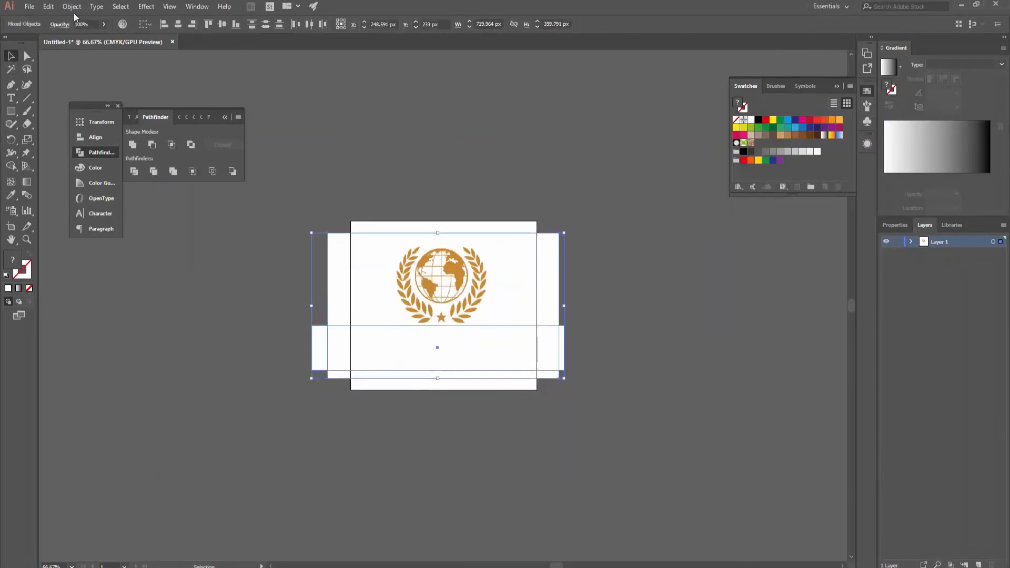
click(71, 6)
mouse_move(101, 377)
click(248, 376)
click(324, 301)
Step: Edit the artboard so its upper and lower edges fit the clipped company name and slogan
click(414, 25)
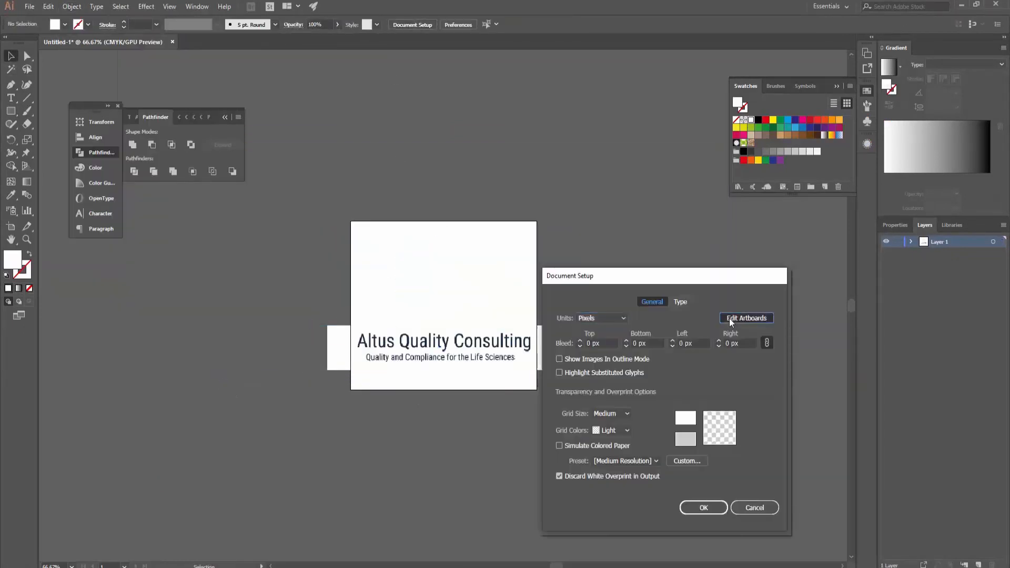
click(730, 319)
drag(444, 222, 444, 325)
drag(444, 390, 444, 370)
Step: Export the cropped company name and slogan artwork as an image
click(30, 6)
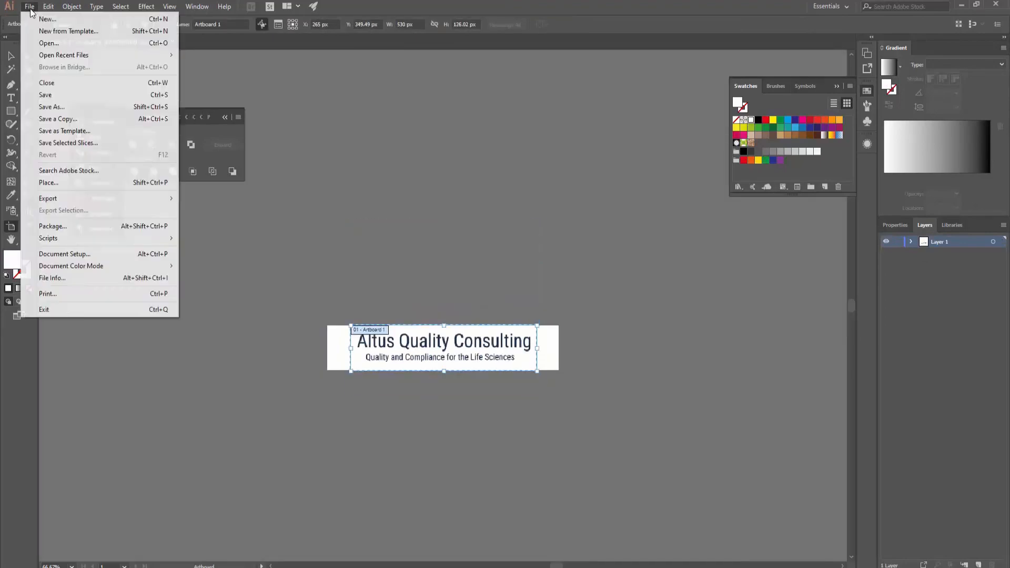
mouse_move(106, 194)
click(226, 217)
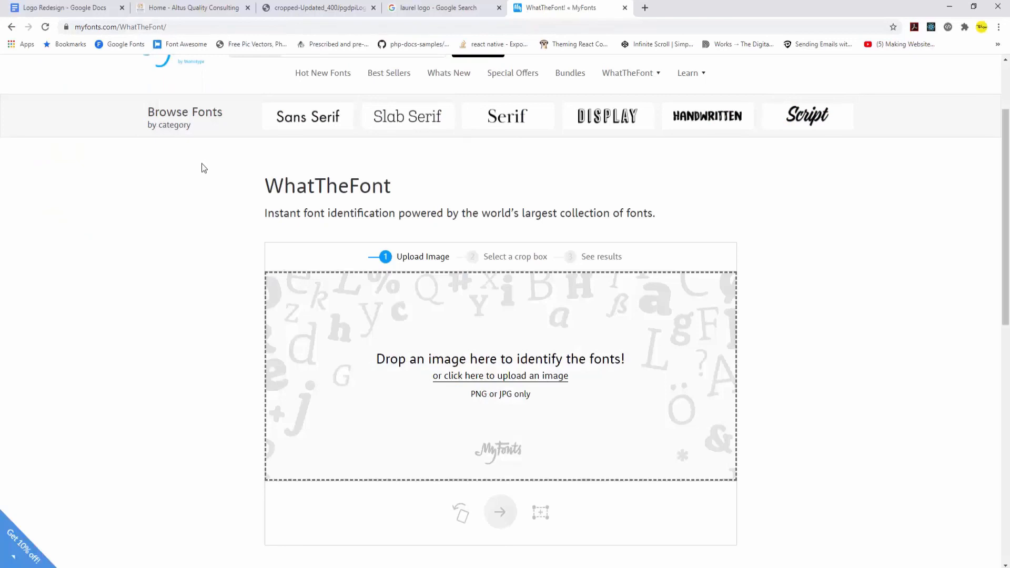
Step: On the WhatTheFont page in Chrome, upload the exported text image and identify the font of the word "Consulting"
scroll(201, 166, up, 3)
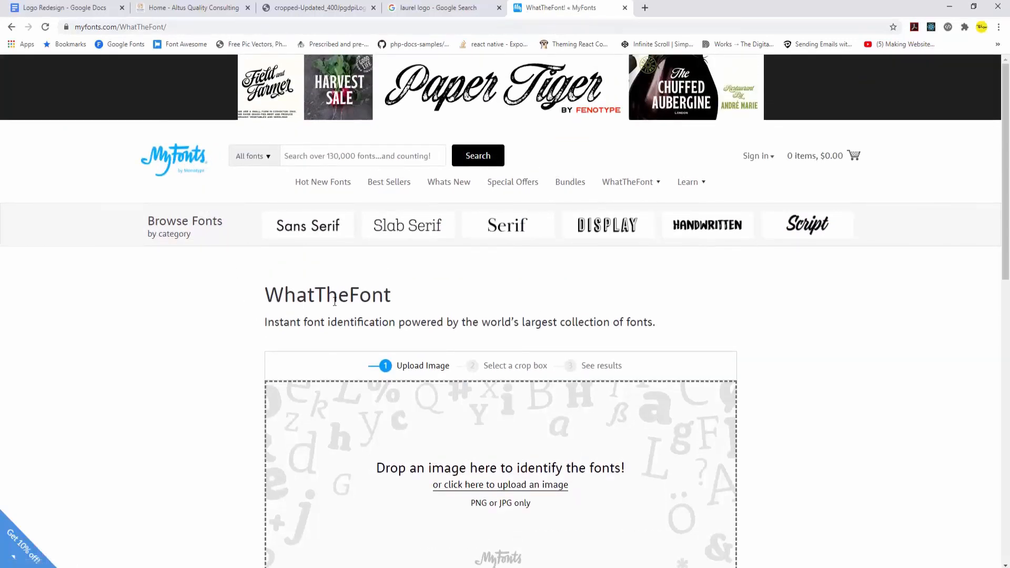
double_click(124, 26)
click(197, 344)
scroll(221, 376, down, 2)
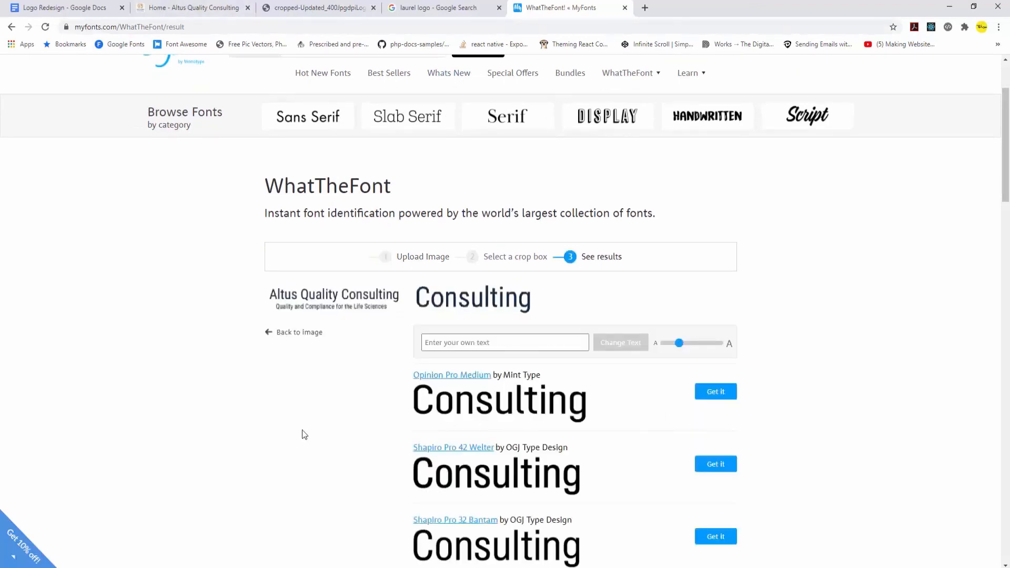
Step: Browse the suggested font matches and compare them with the lettering of the old logo
scroll(303, 430, down, 4)
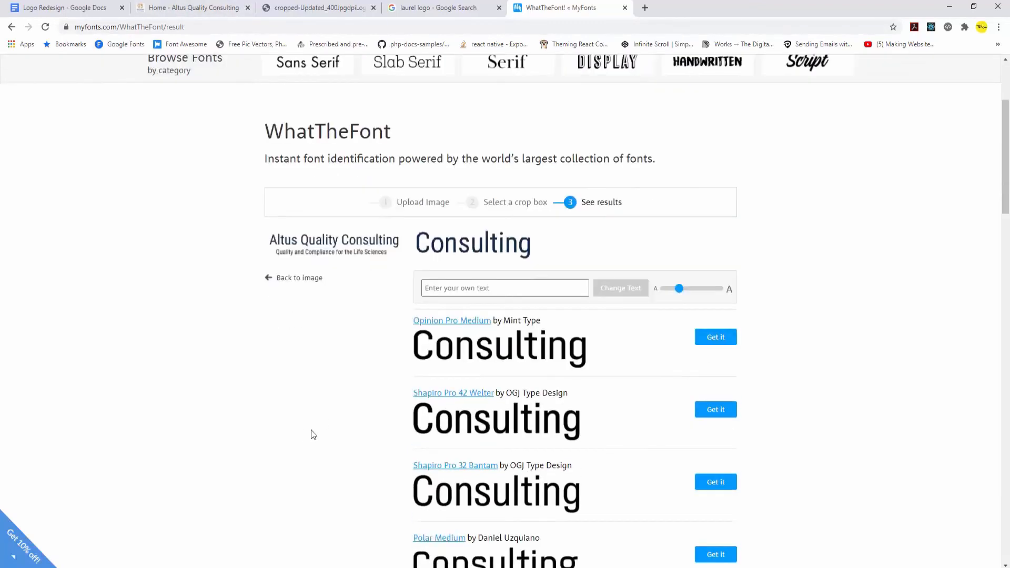
scroll(355, 386, down, 15)
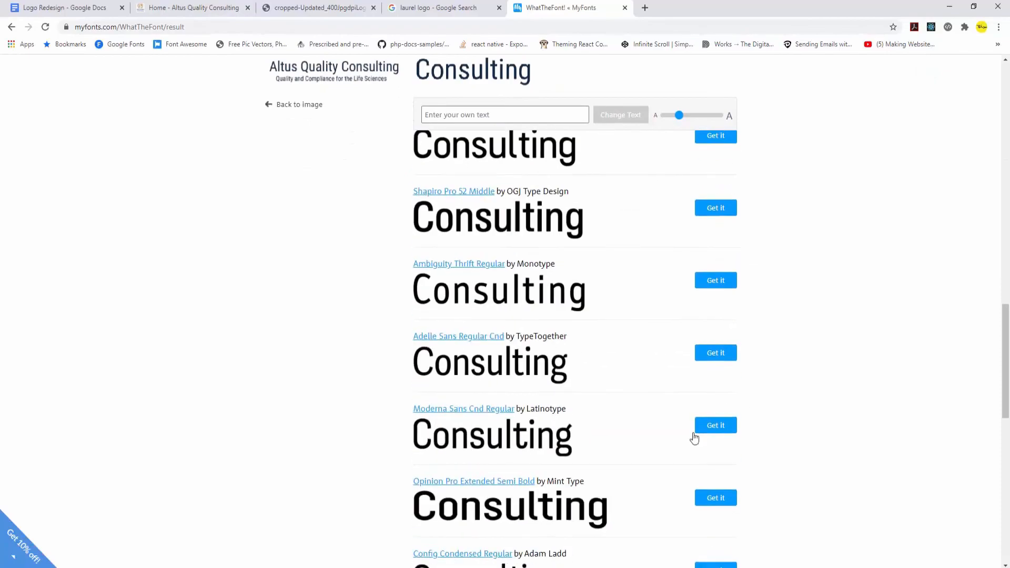
scroll(528, 341, up, 14)
scroll(528, 345, up, 2)
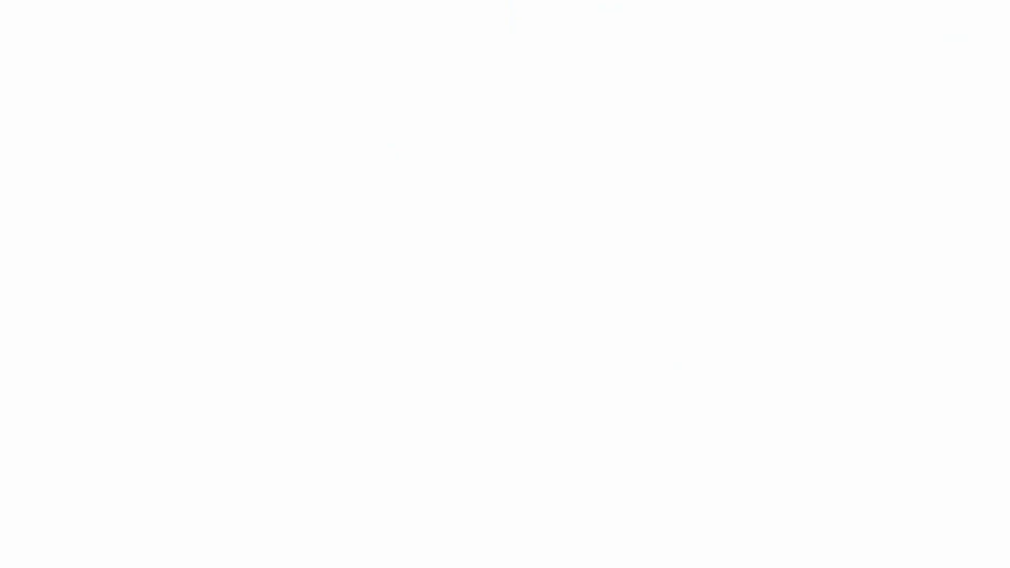